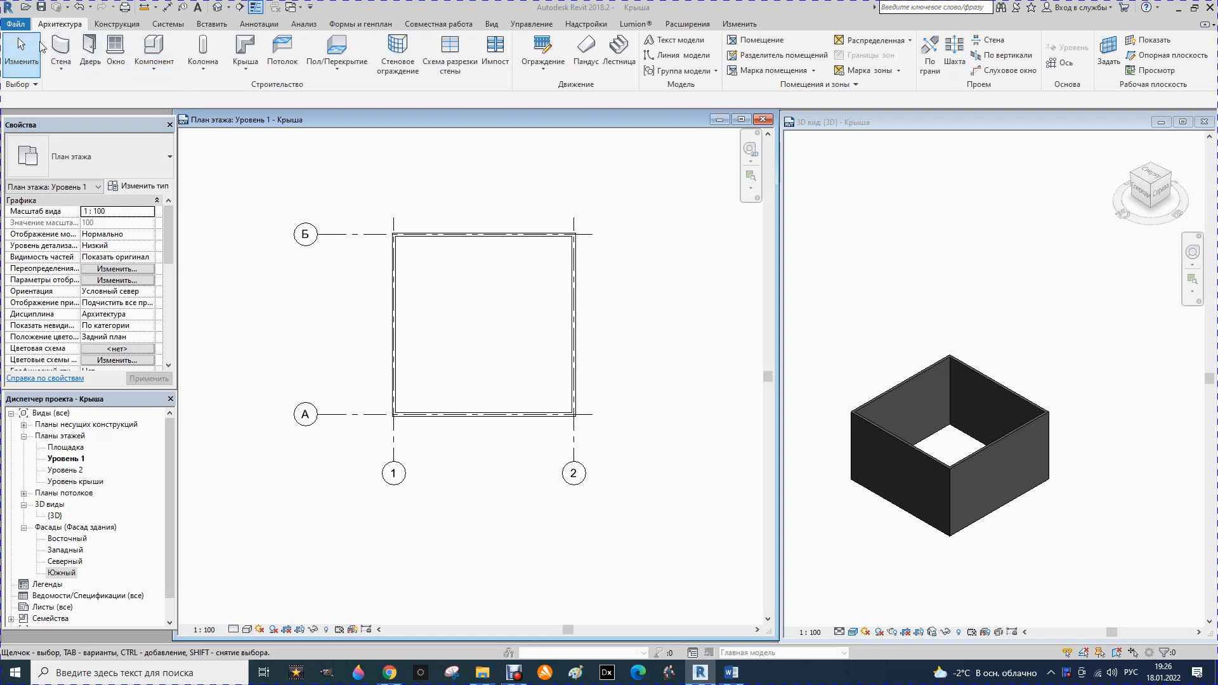
Start a roof by footprint on the Уровень крыши level with the type Деревянное стропило 184мм - Битумная черепица.
click(241, 72)
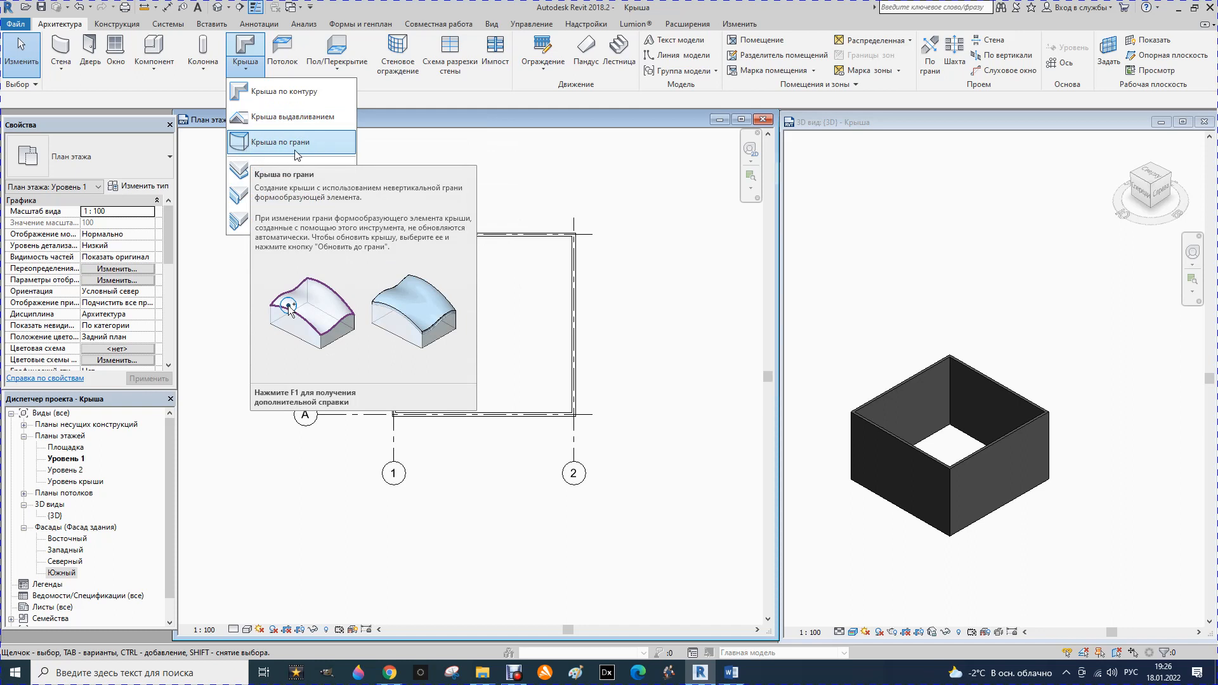
click(271, 94)
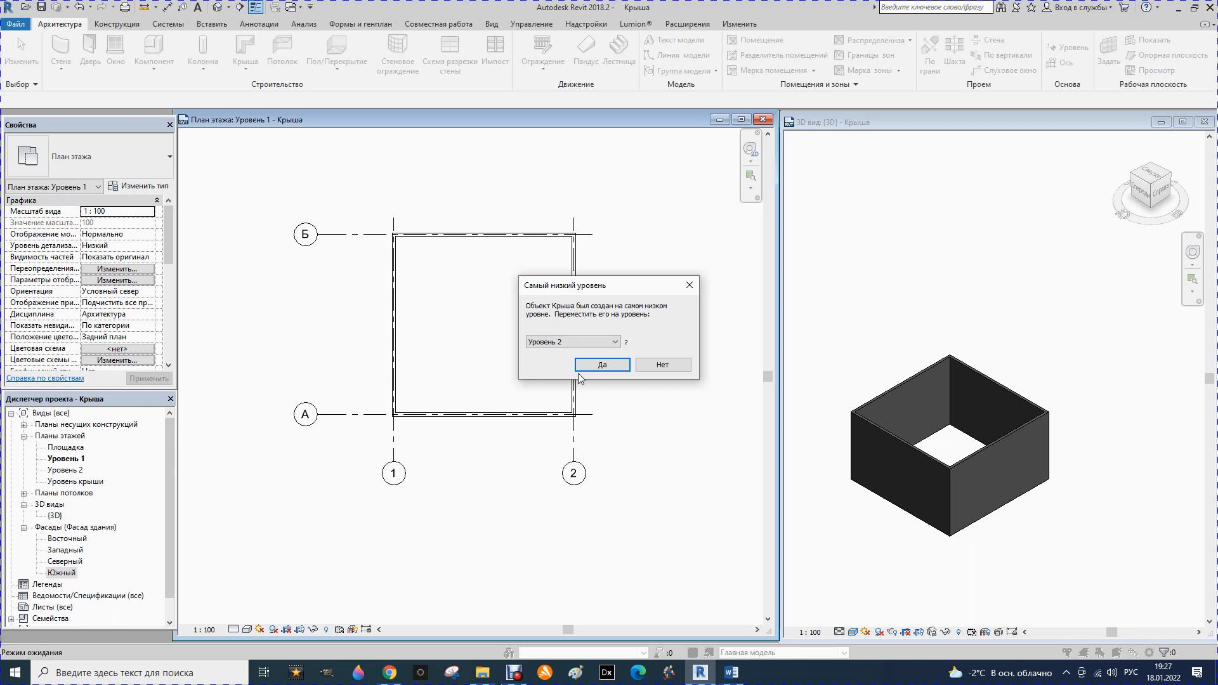
click(614, 344)
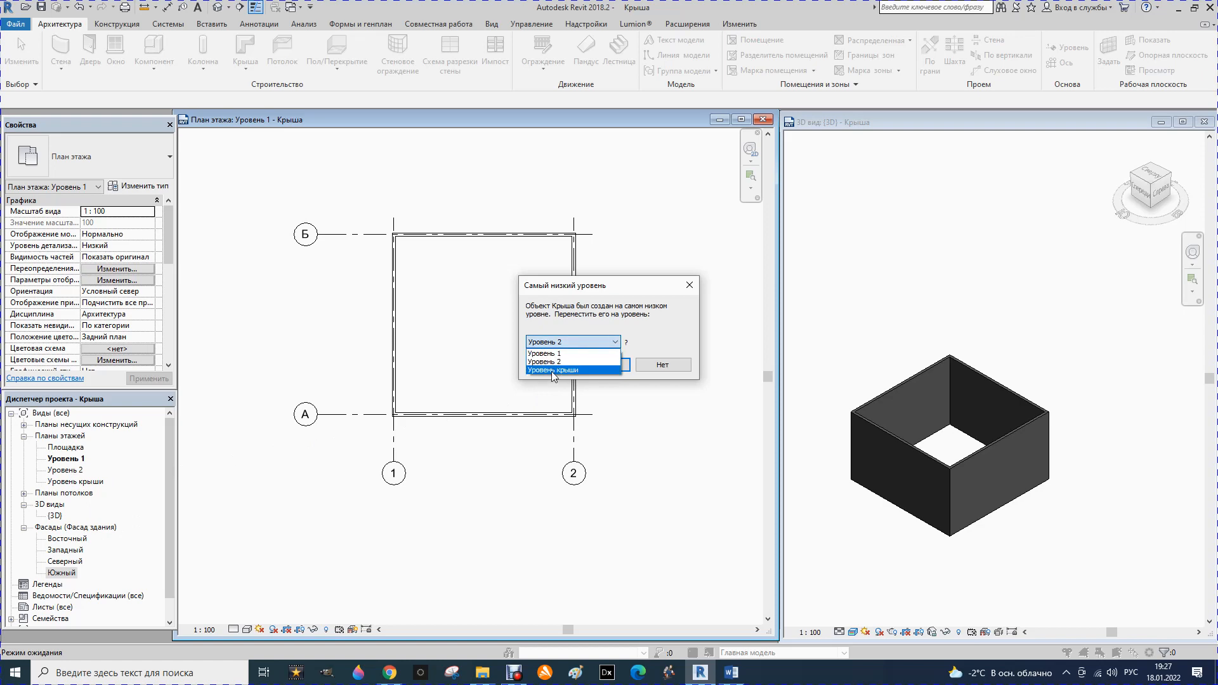
click(553, 372)
click(607, 367)
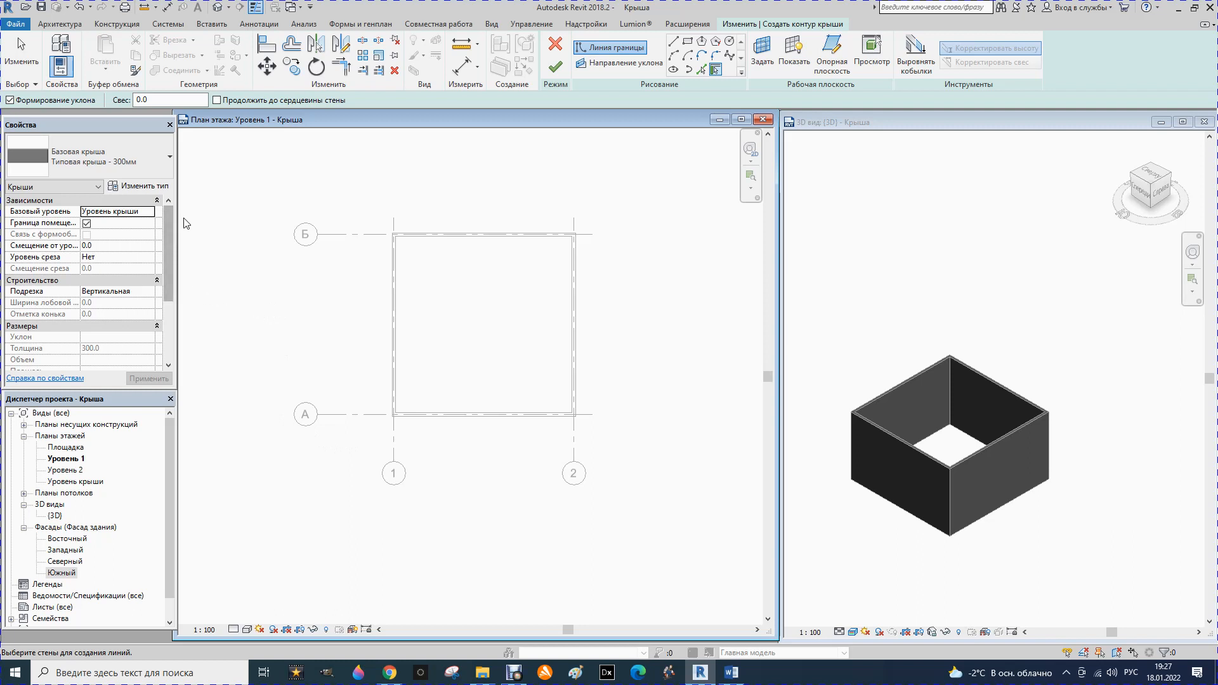
click(170, 155)
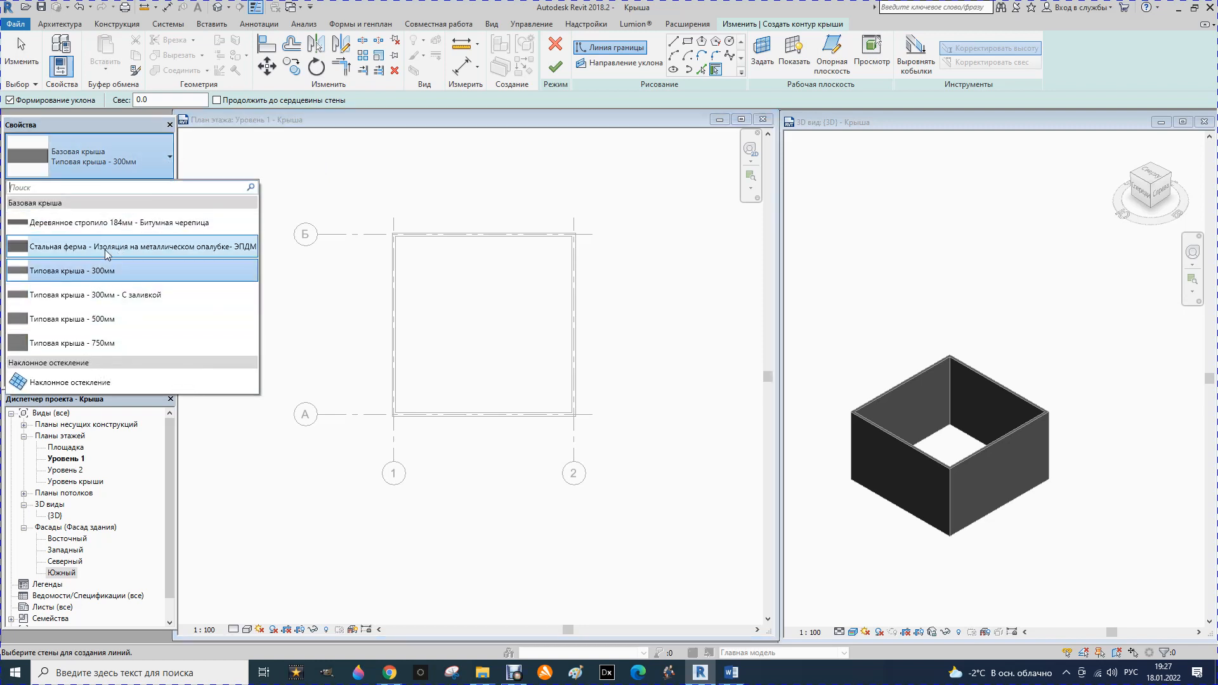
click(117, 224)
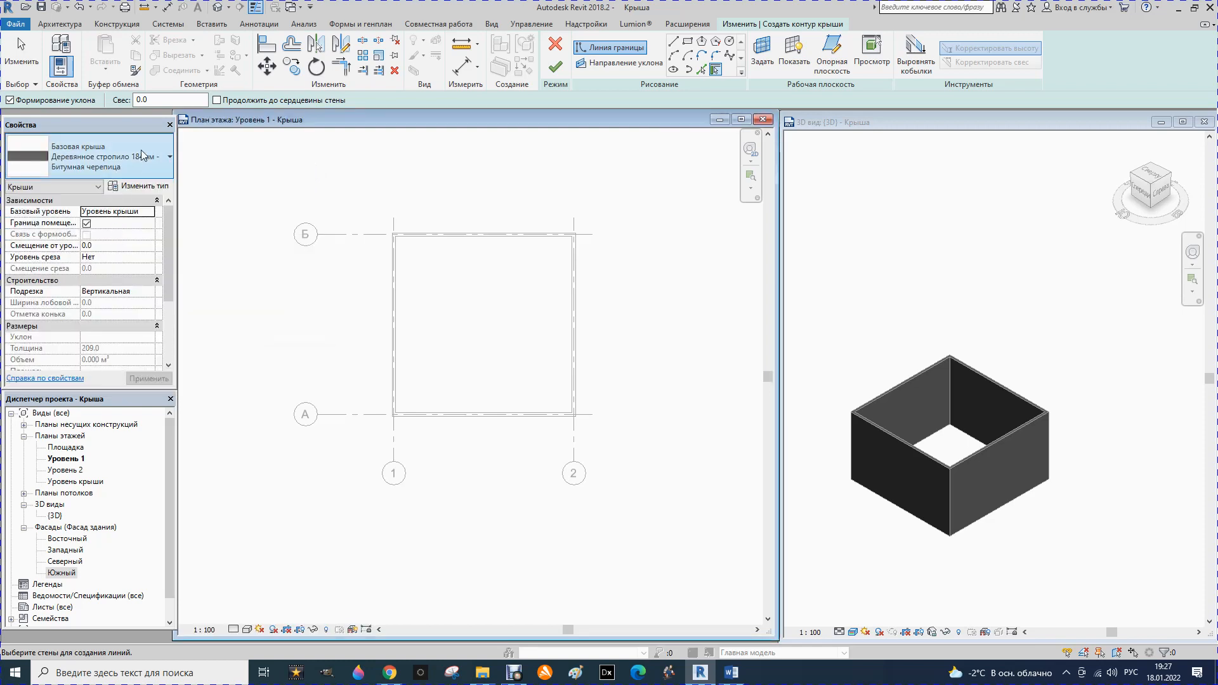
Examine the roof type's properties and layer structure with the section preview shown.
click(138, 186)
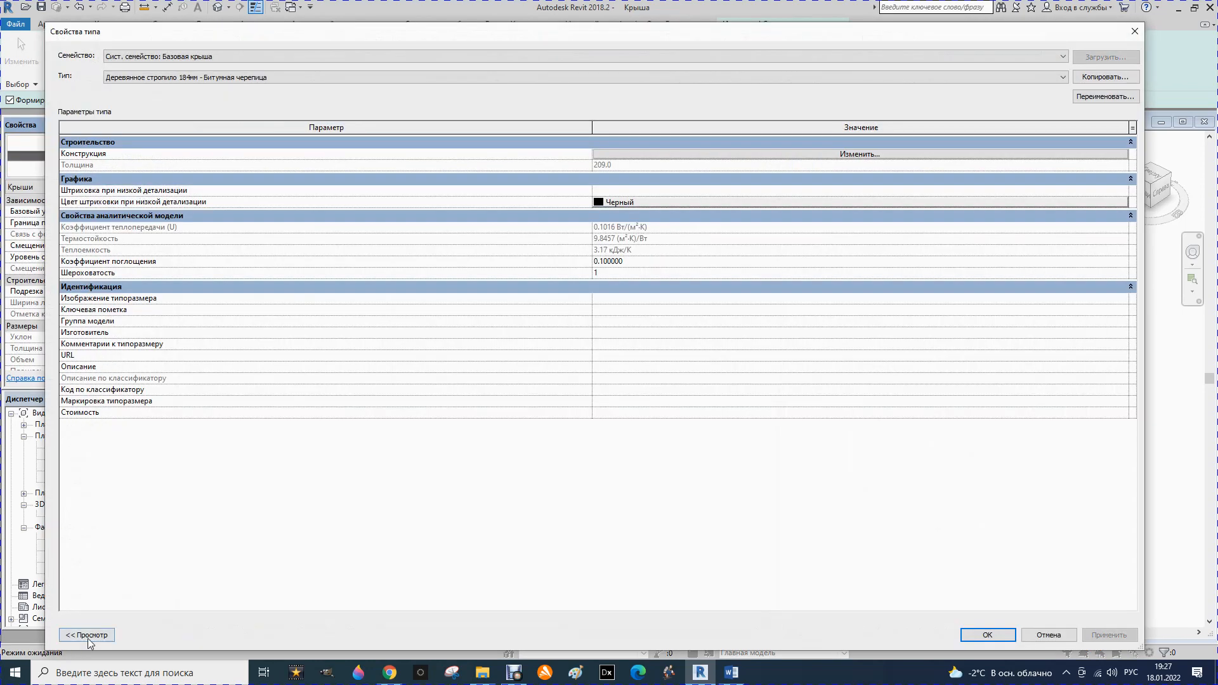
click(88, 635)
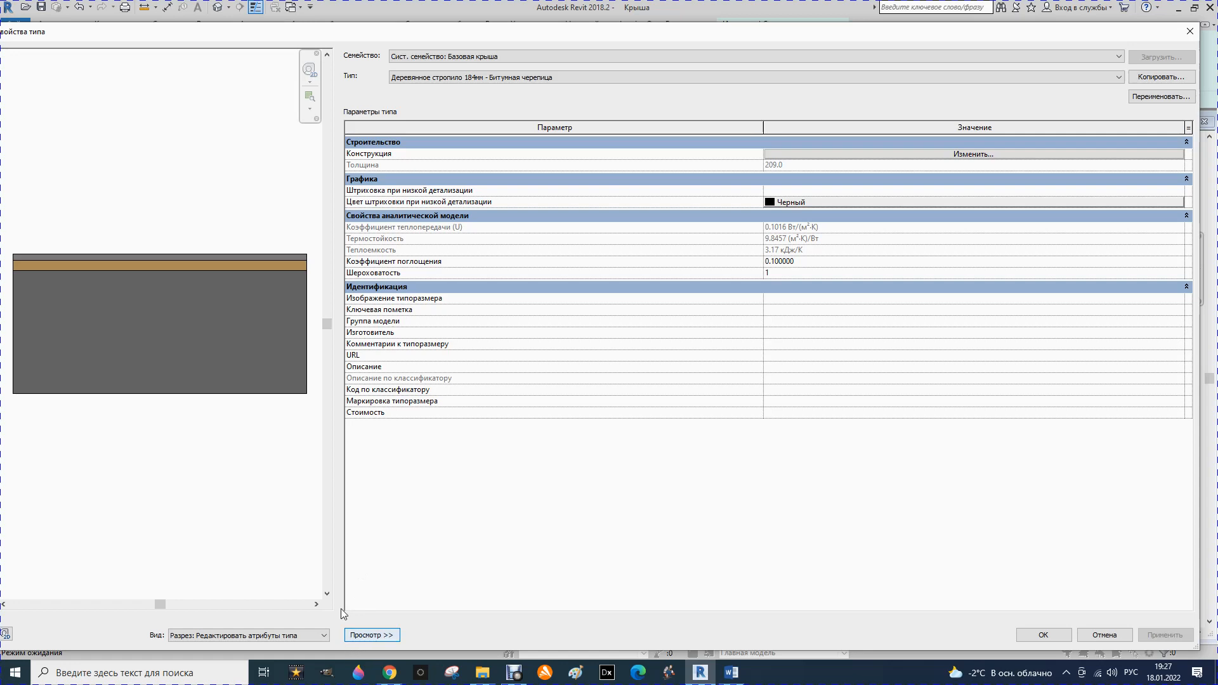
click(961, 154)
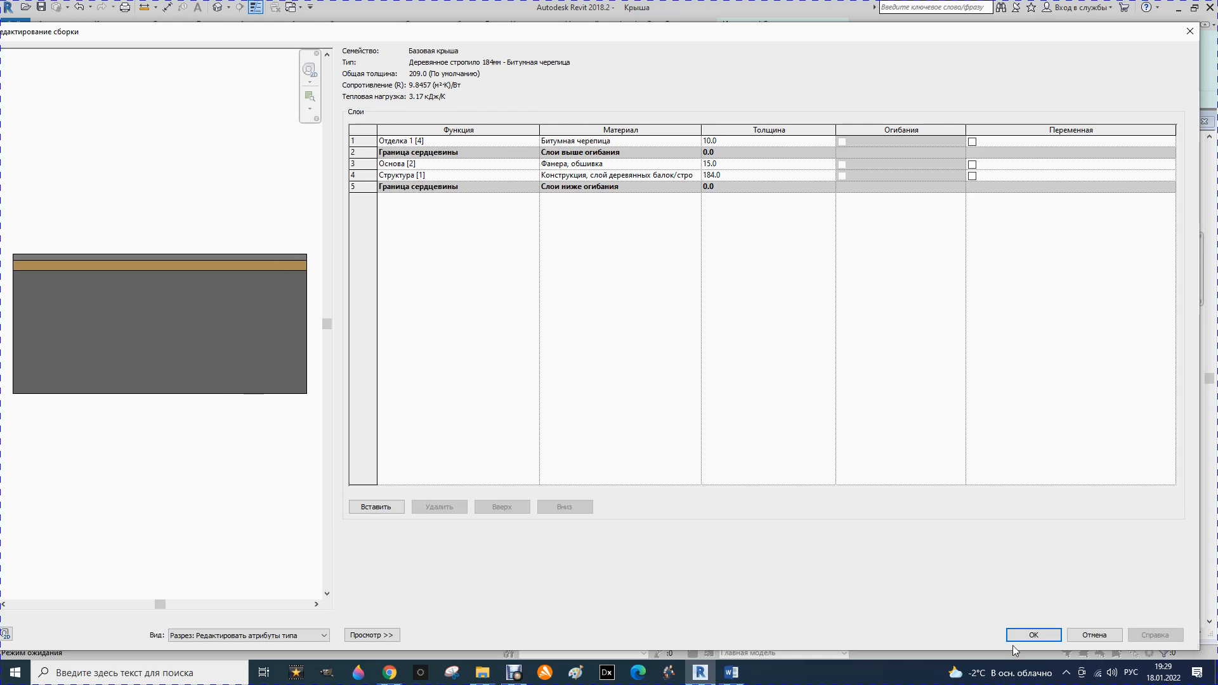
click(1033, 635)
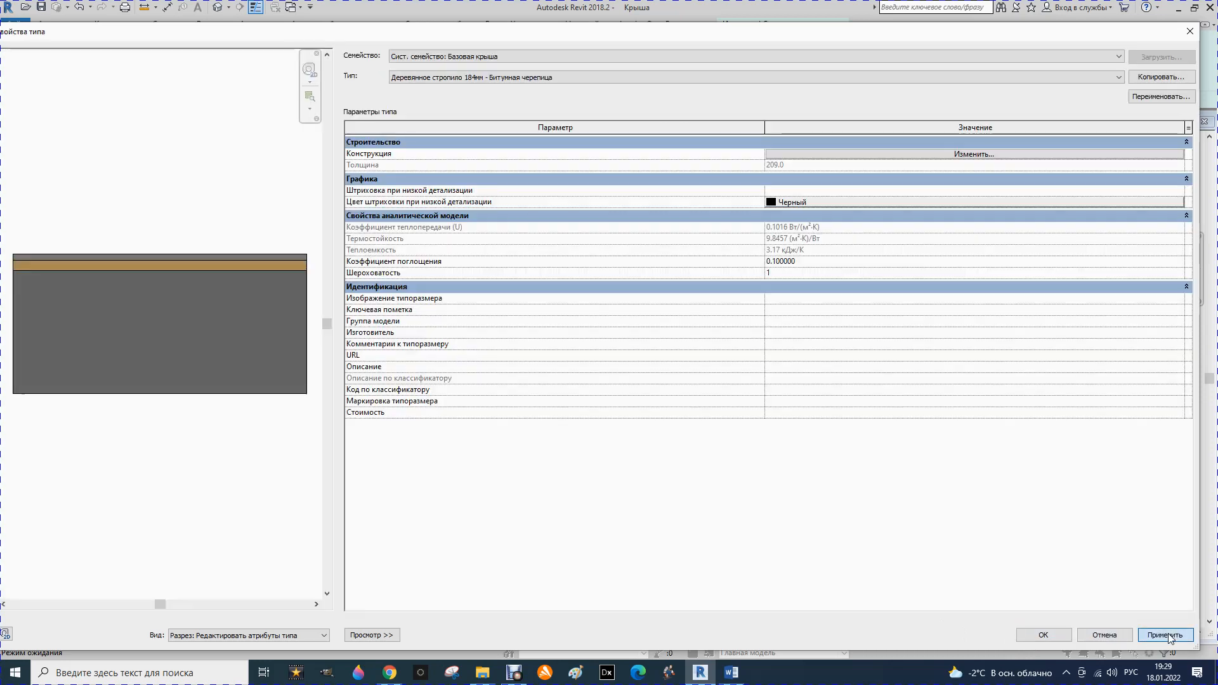
click(1041, 635)
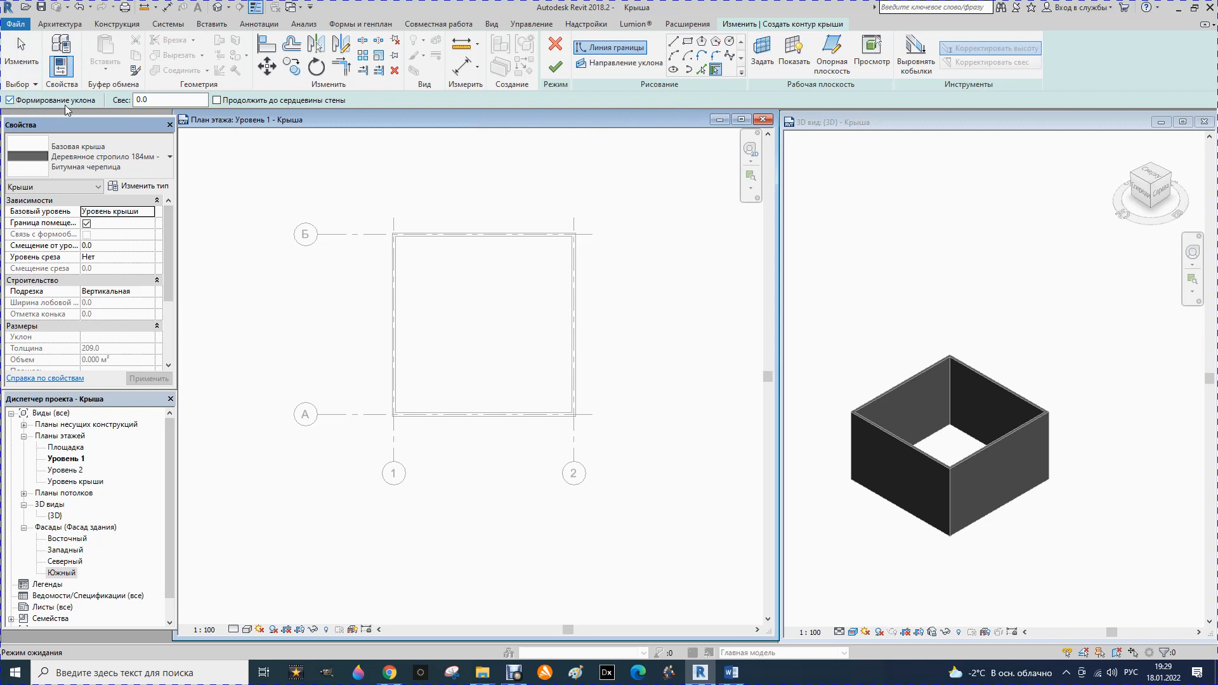
Create the slope-defining roof boundary from all four walls with a 500 mm overhang.
click(170, 102)
drag(170, 101, 133, 100)
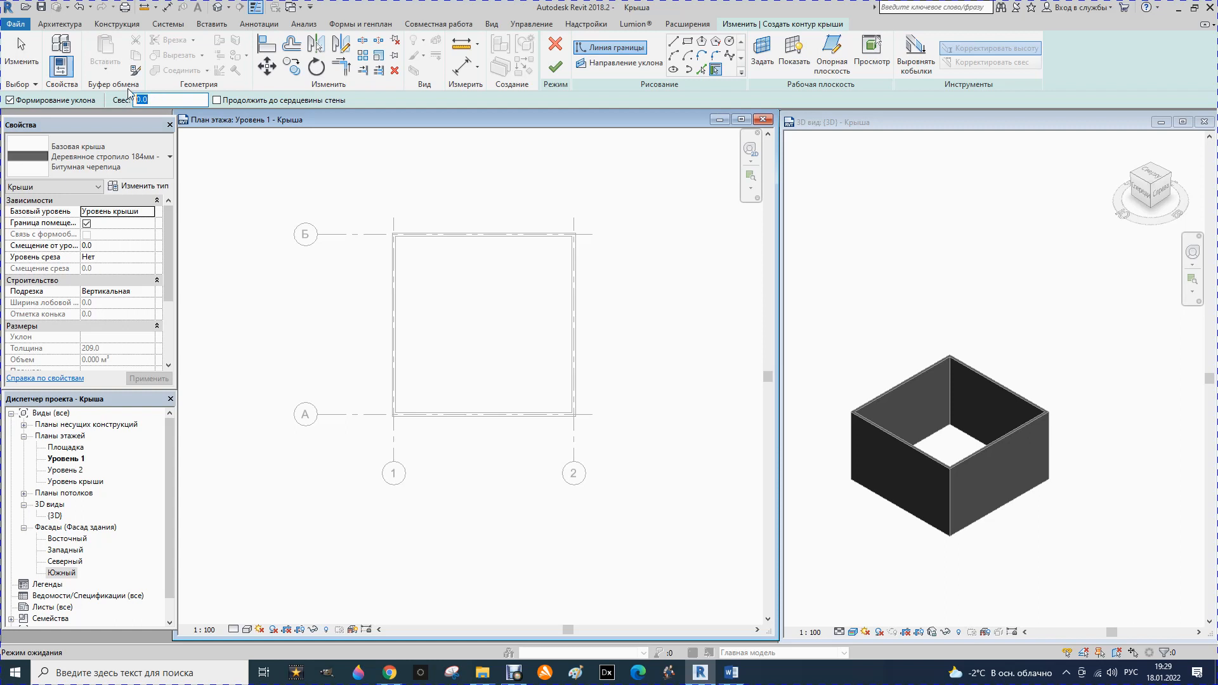
text(50)
key(Return)
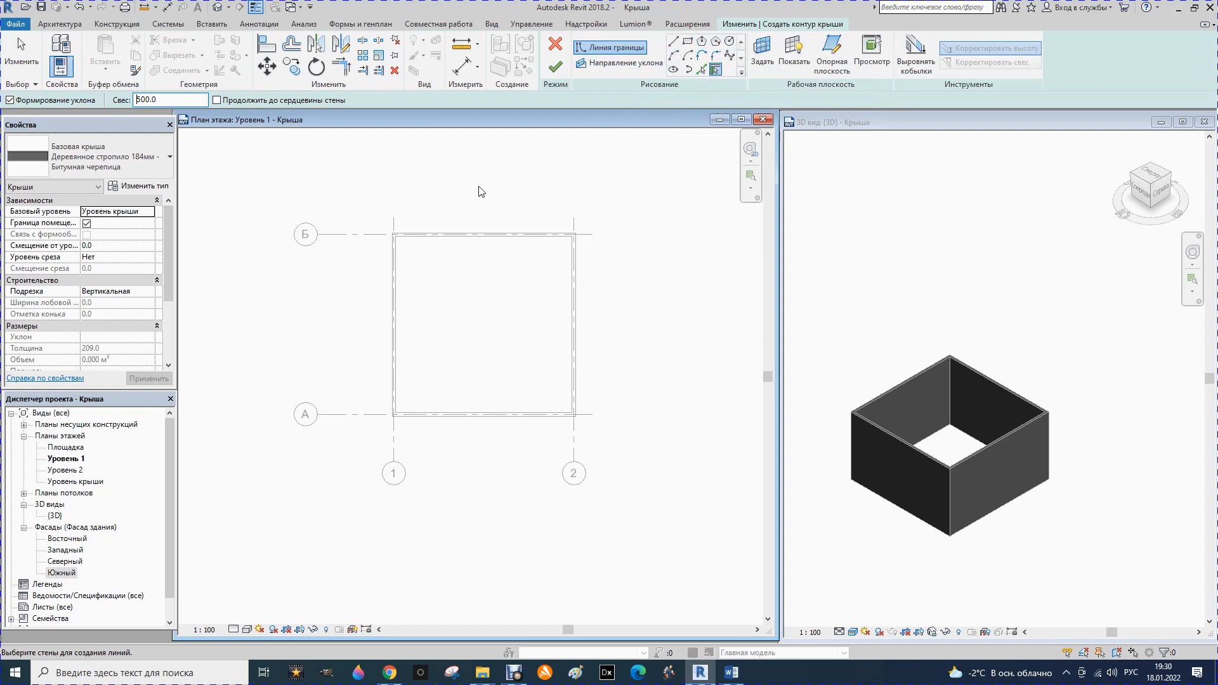
click(470, 235)
click(573, 282)
click(464, 419)
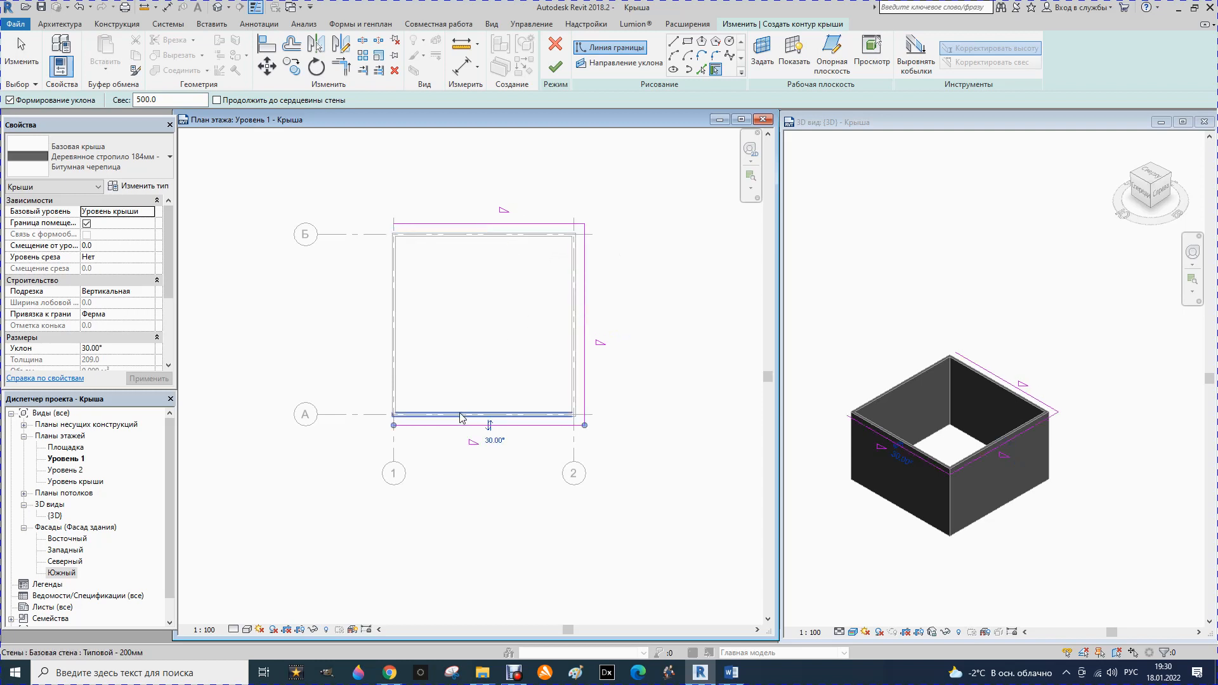
click(393, 348)
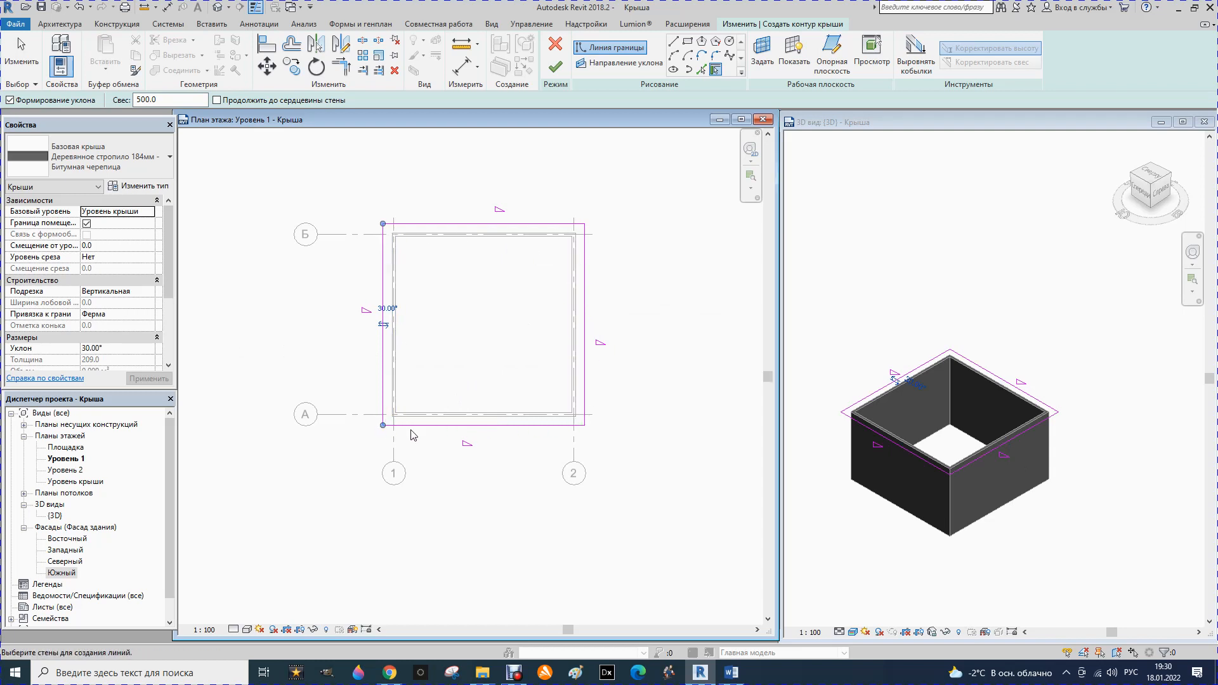
Check the slope of the boundary line along axis 1 and finish the roof sketch.
click(389, 308)
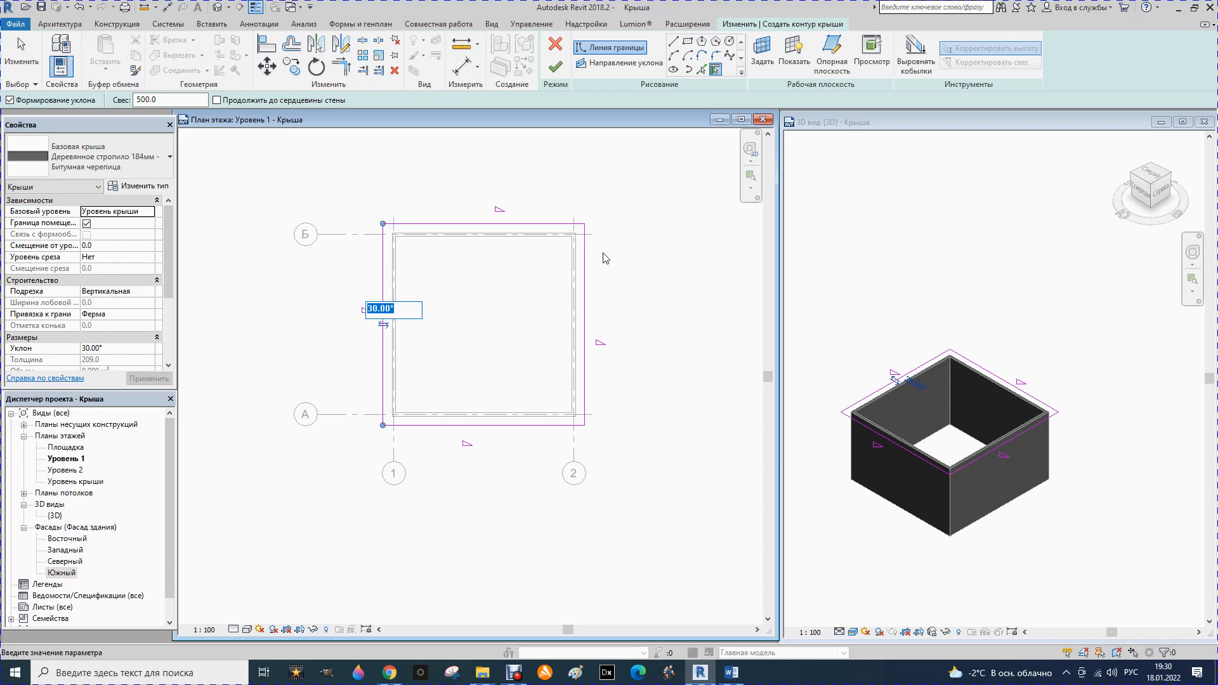
click(434, 164)
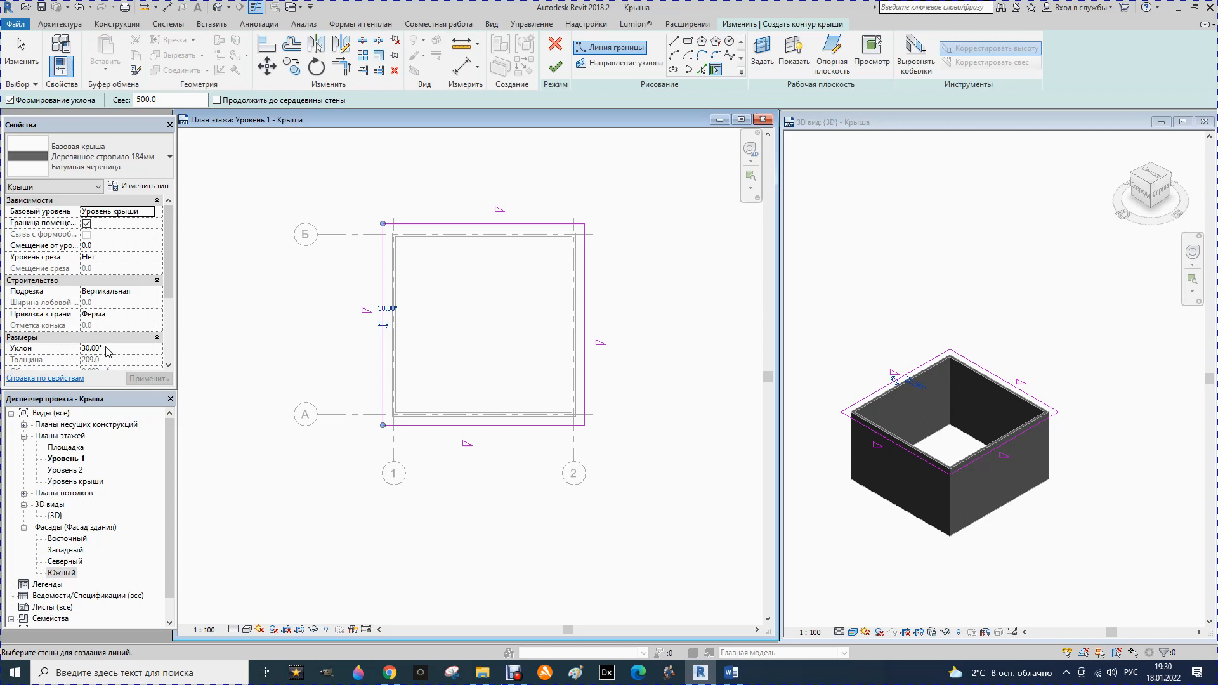
click(169, 267)
drag(169, 267, 169, 299)
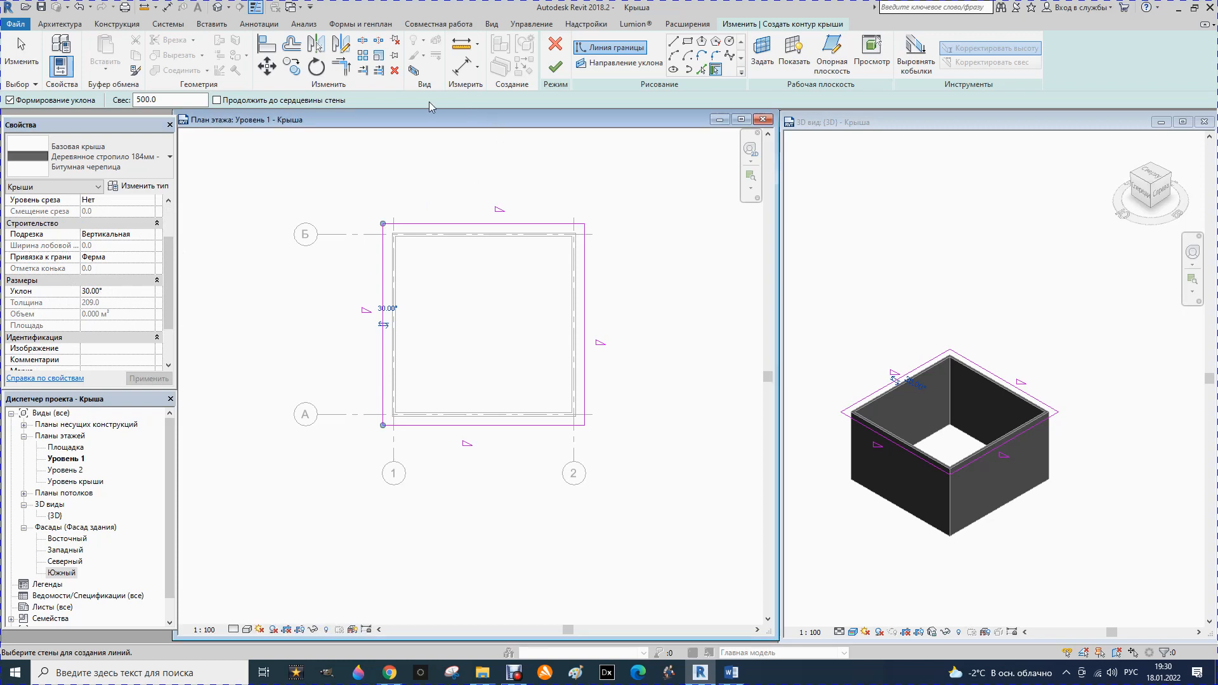
click(556, 67)
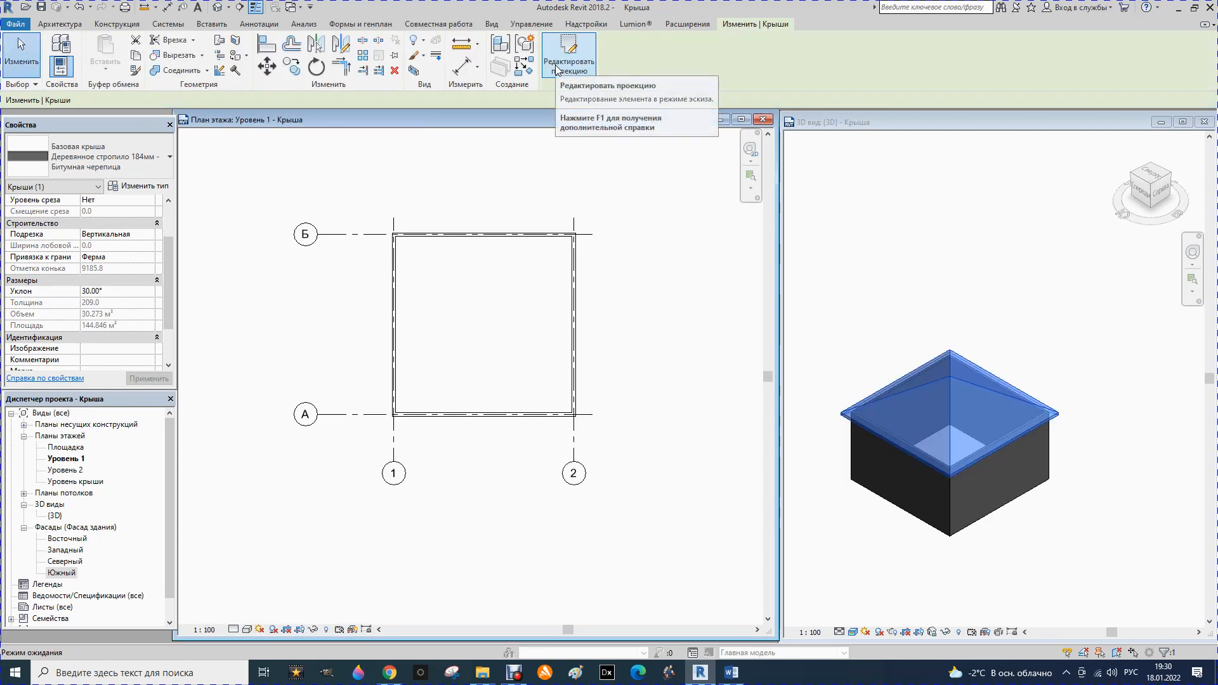
click(828, 304)
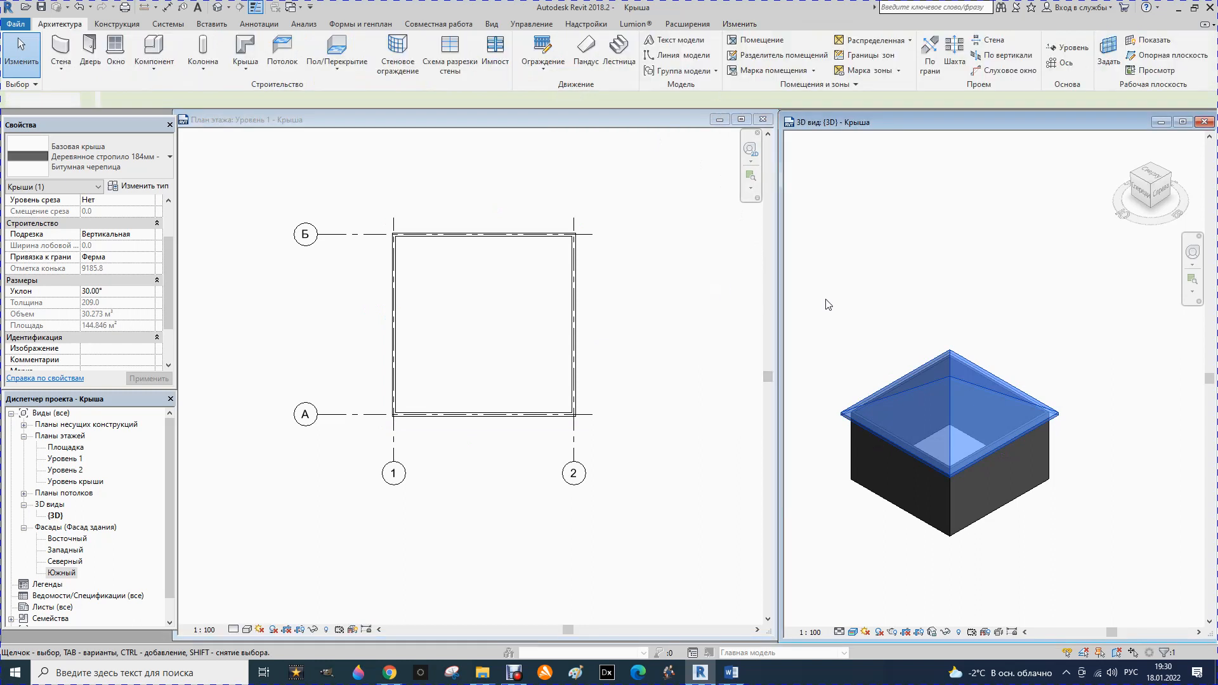
Move the roof straight up off the walls in the 3D view, to a ridge elevation of about 10550 mm.
mouse_move(1158, 203)
mouse_down()
mouse_move(1137, 170)
mouse_move(1119, 183)
mouse_move(1195, 241)
mouse_up()
click(1146, 190)
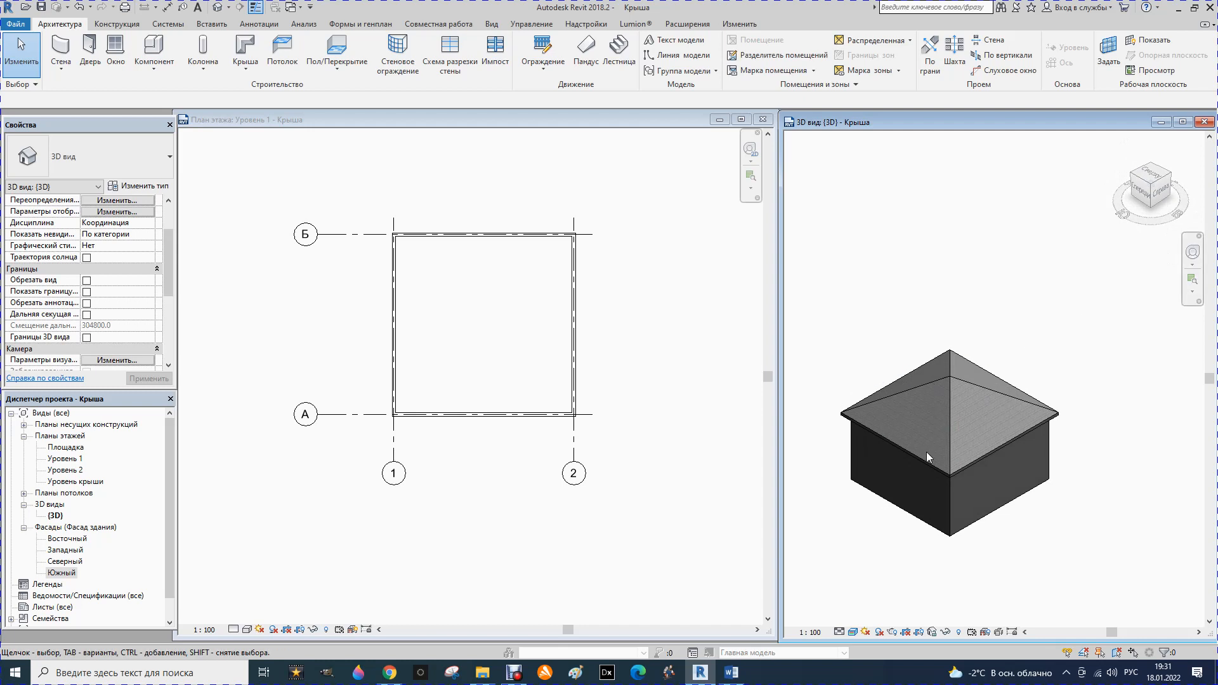
scroll(926, 452, up, 3)
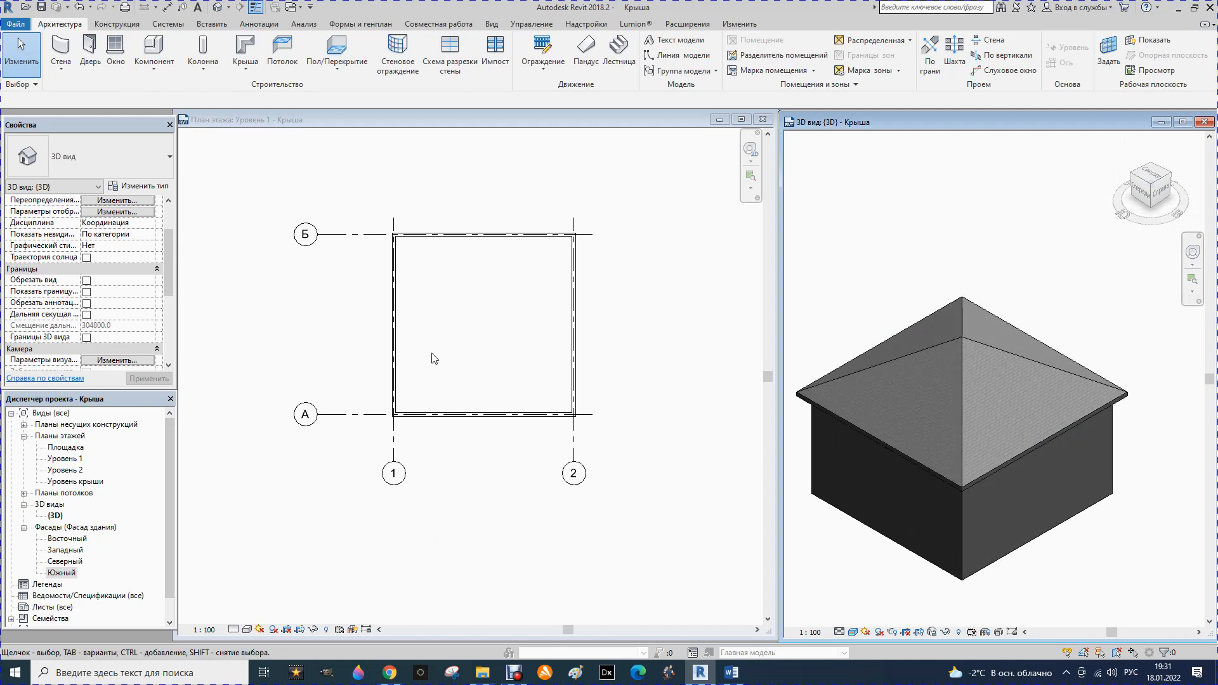
scroll(472, 282, down, 1)
scroll(458, 357, down, 1)
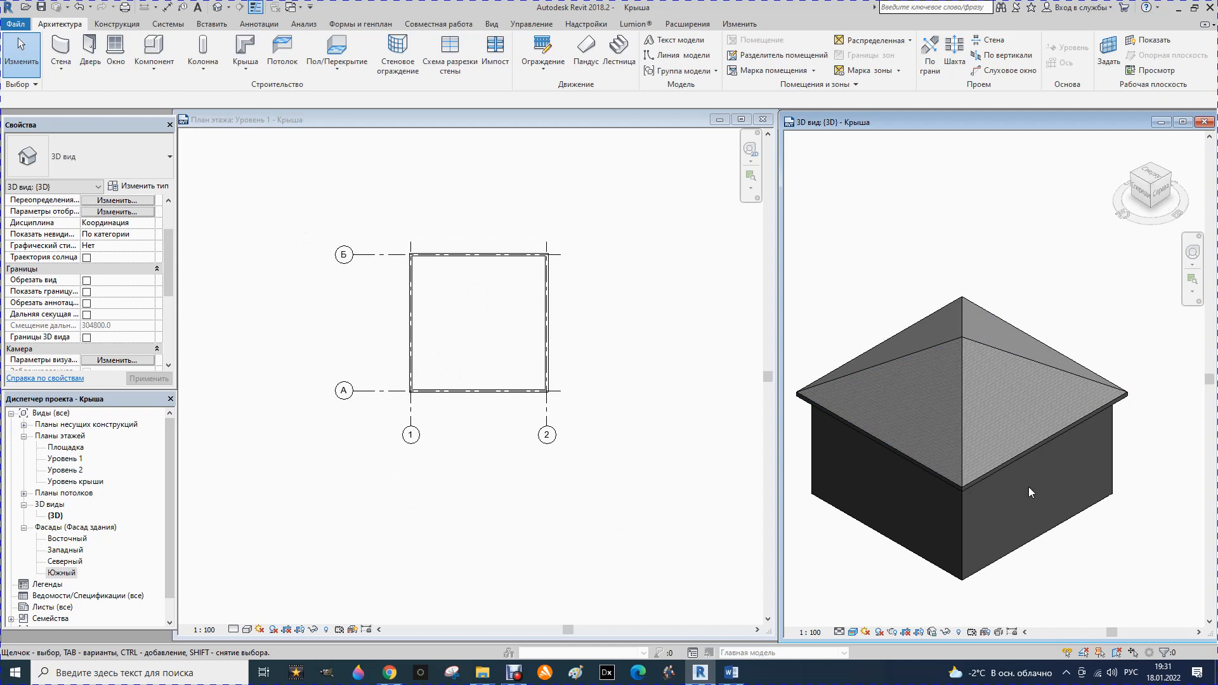
drag(1148, 184, 1141, 180)
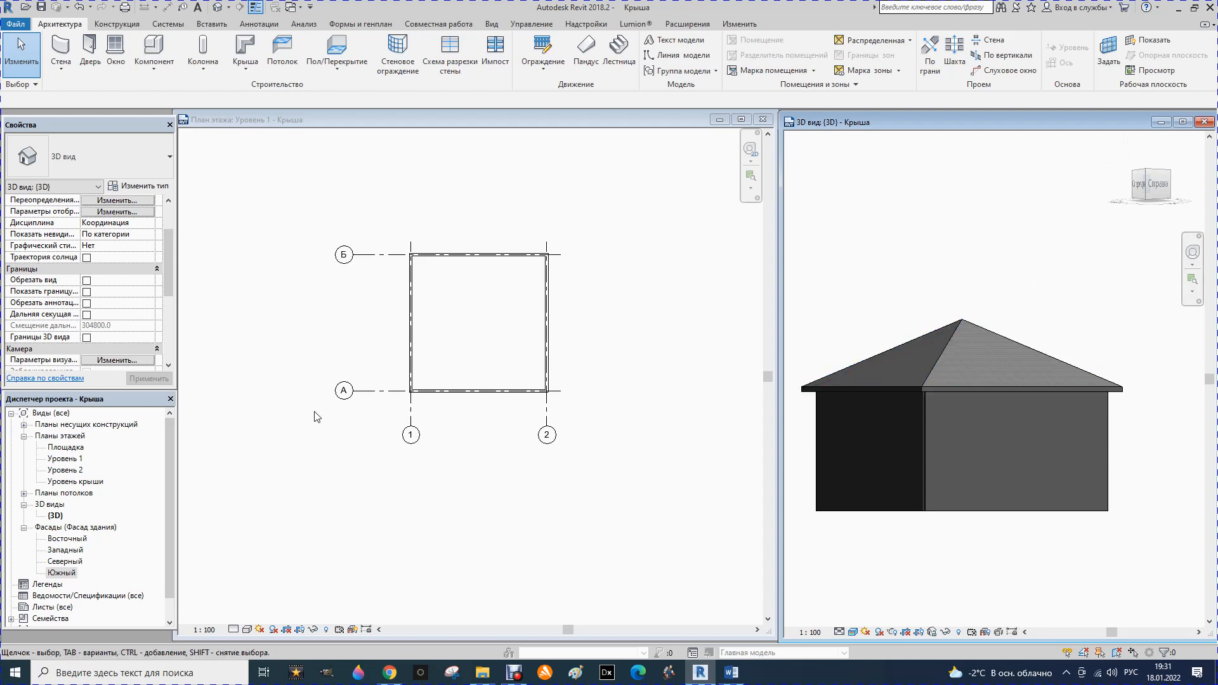
click(922, 385)
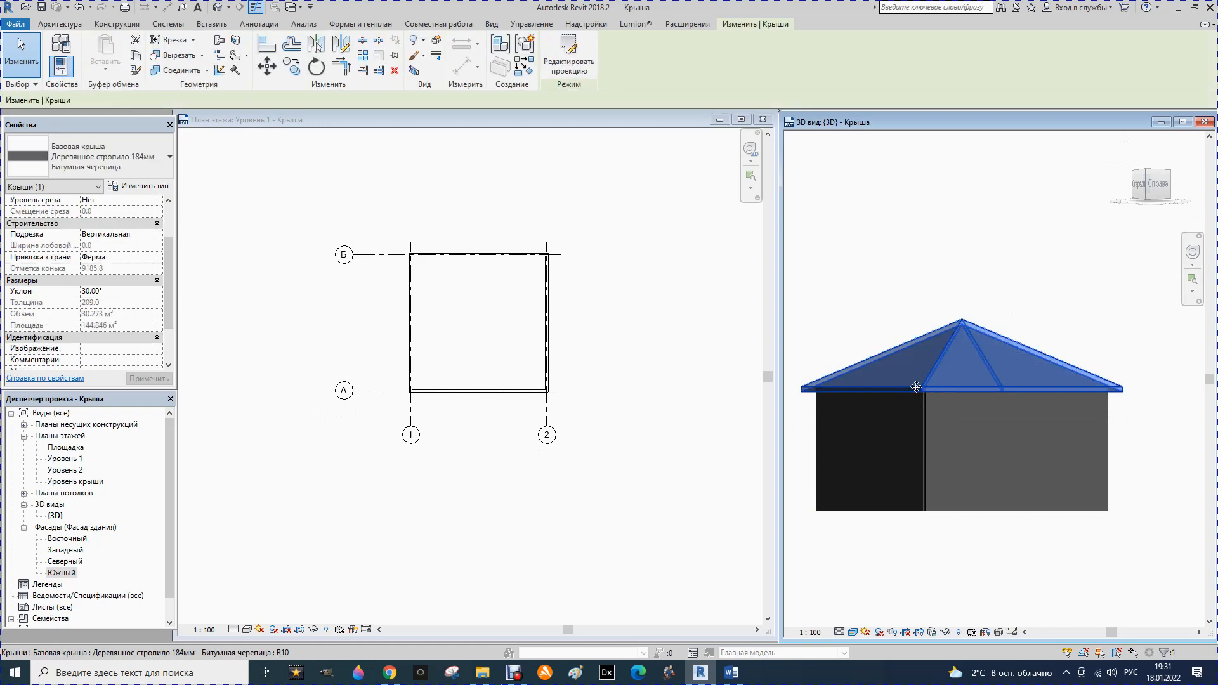
drag(923, 385, 888, 359)
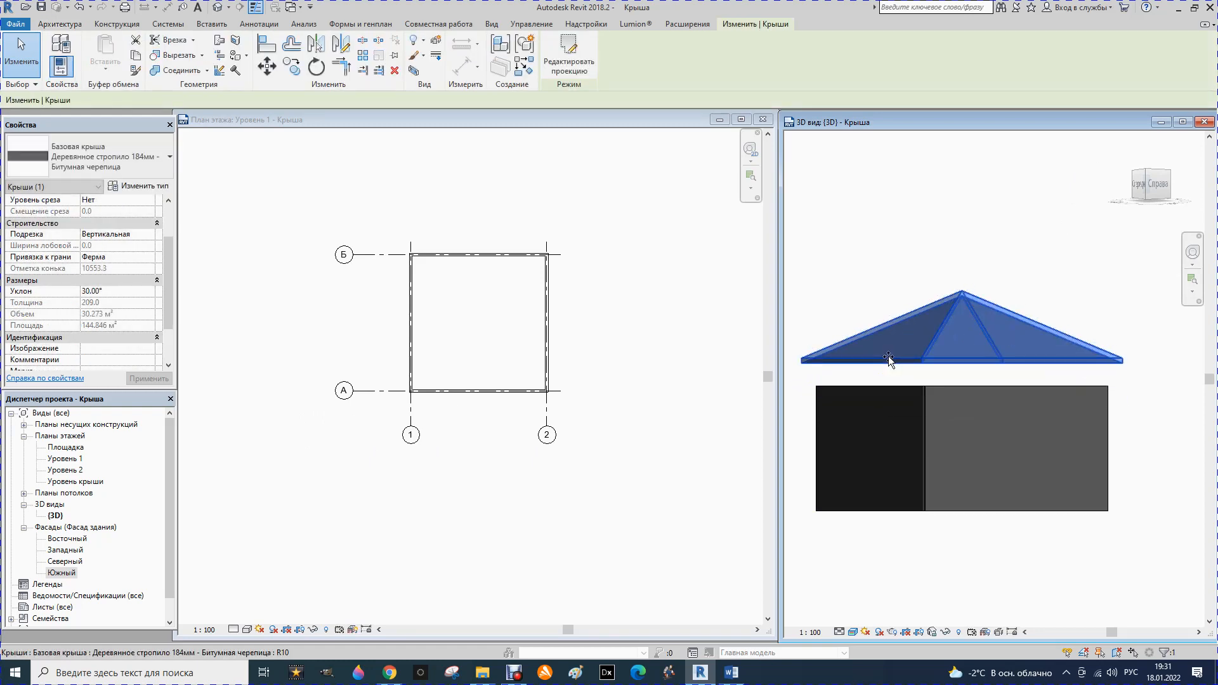
click(589, 275)
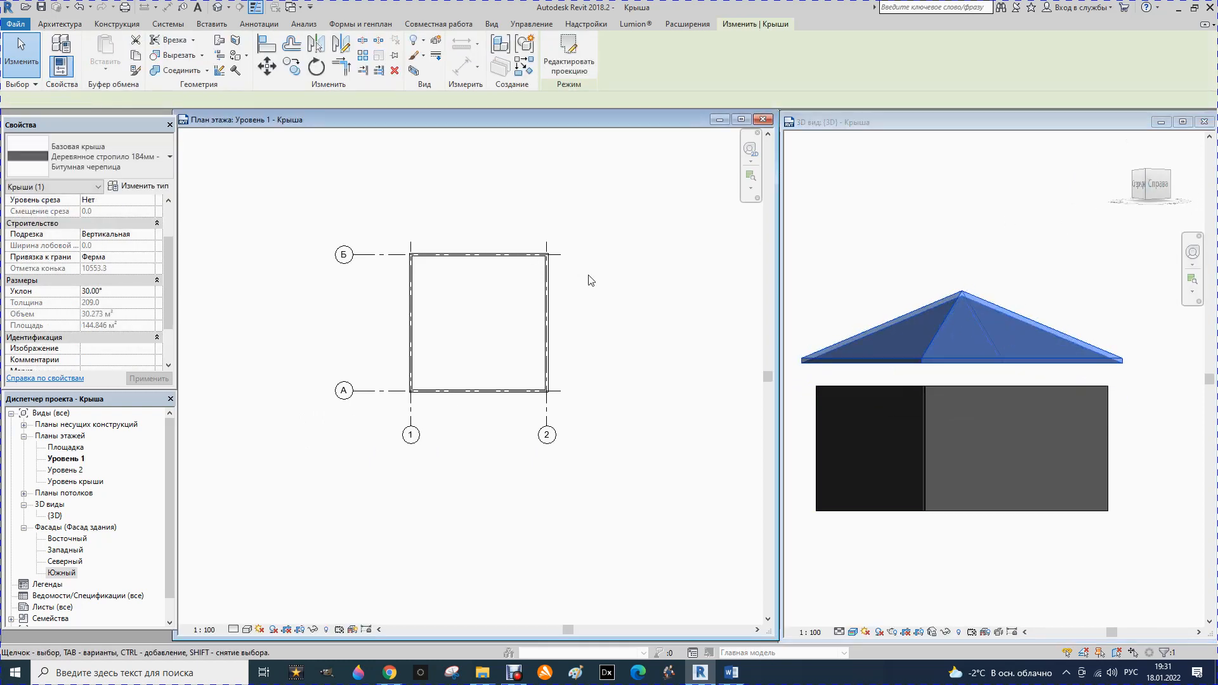
click(814, 264)
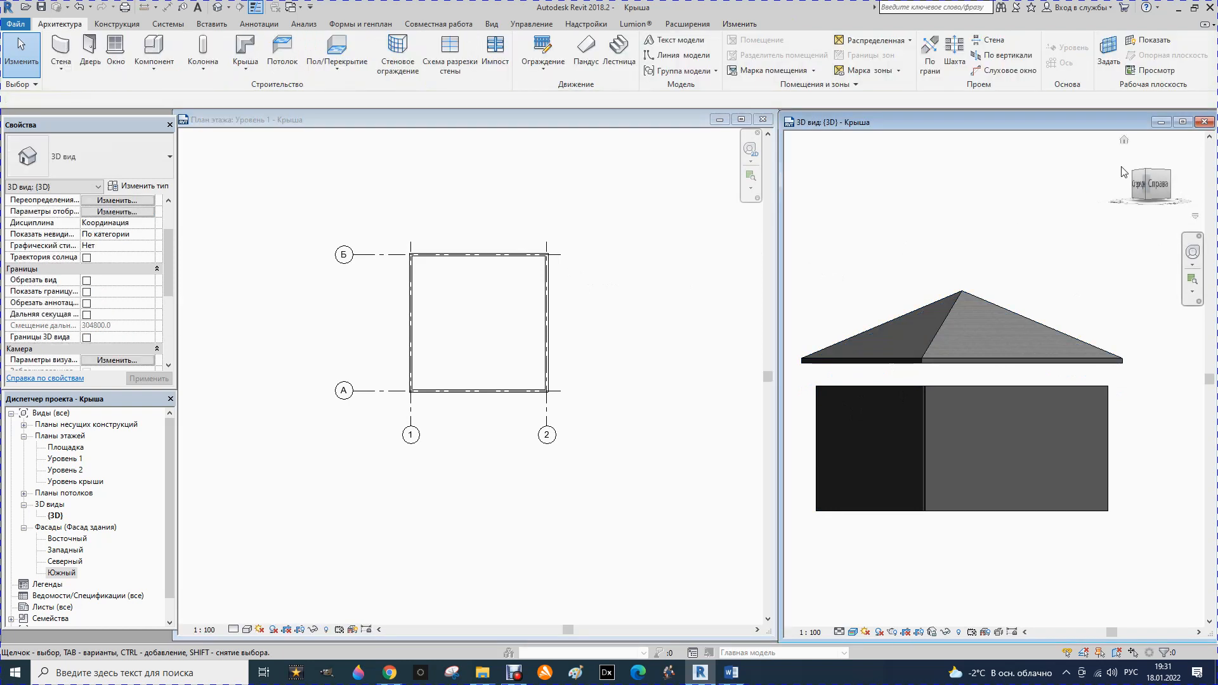
Attach the top of the front wall on axis А to the raised roof.
mouse_move(1149, 185)
mouse_down()
mouse_move(1190, 204)
mouse_move(790, 206)
mouse_move(1162, 214)
mouse_up()
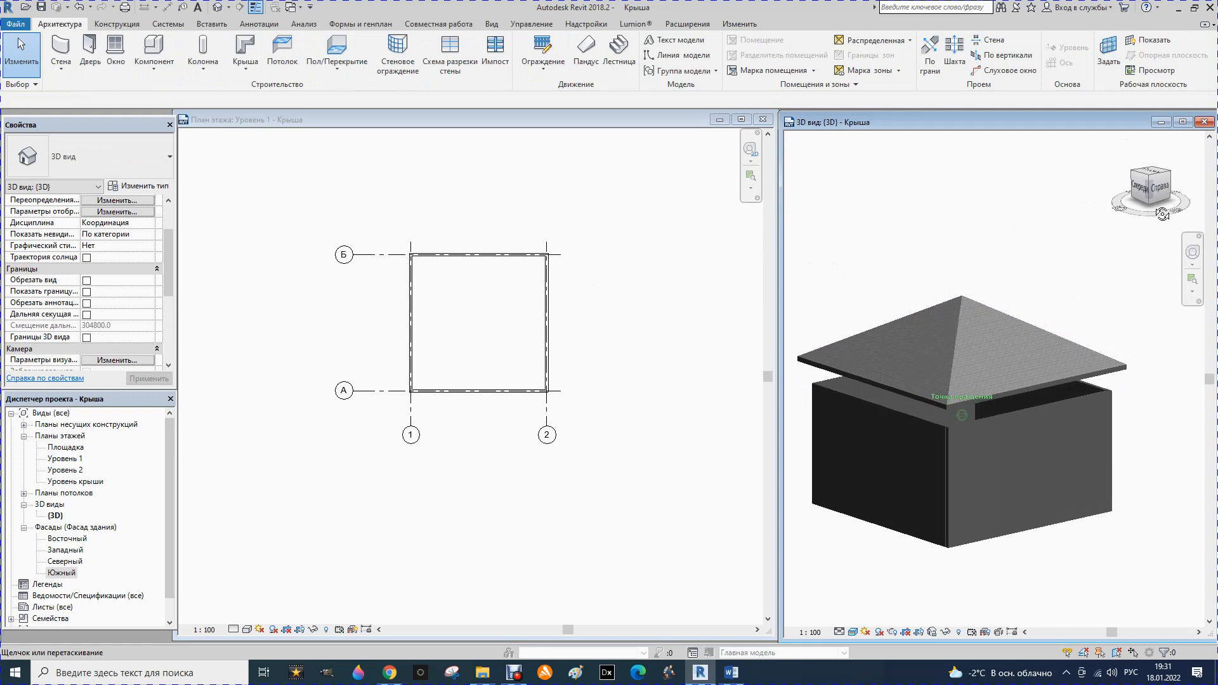
scroll(908, 488, up, 4)
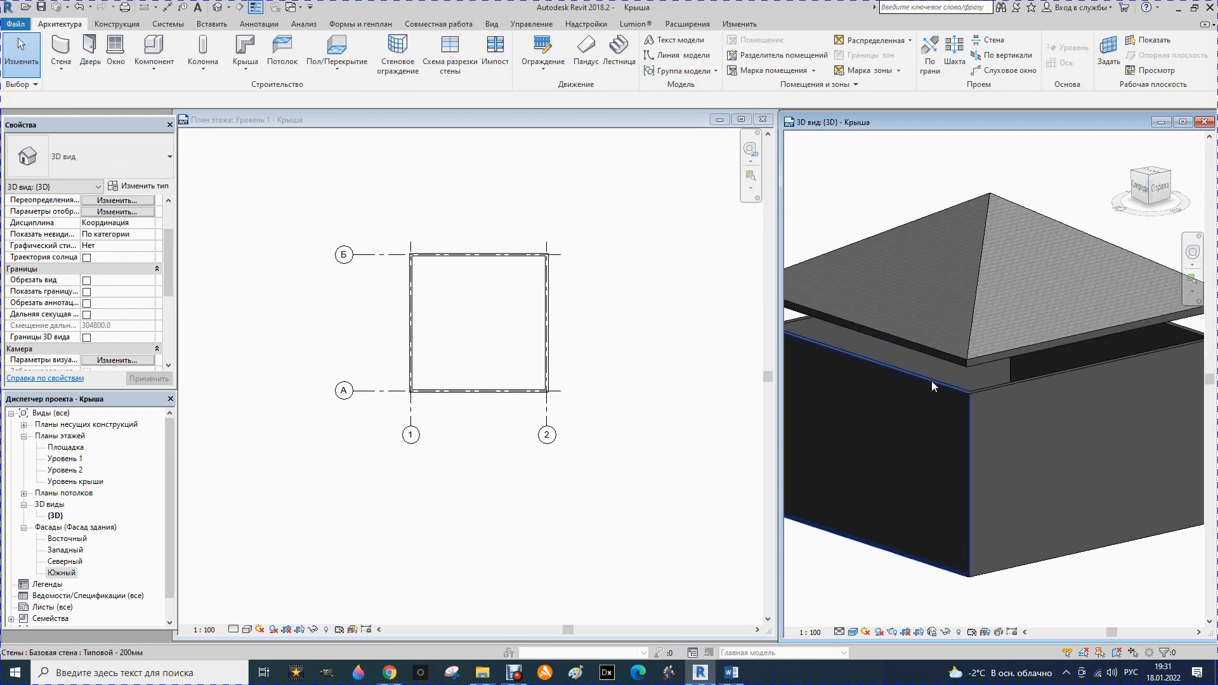
scroll(926, 370, down, 2)
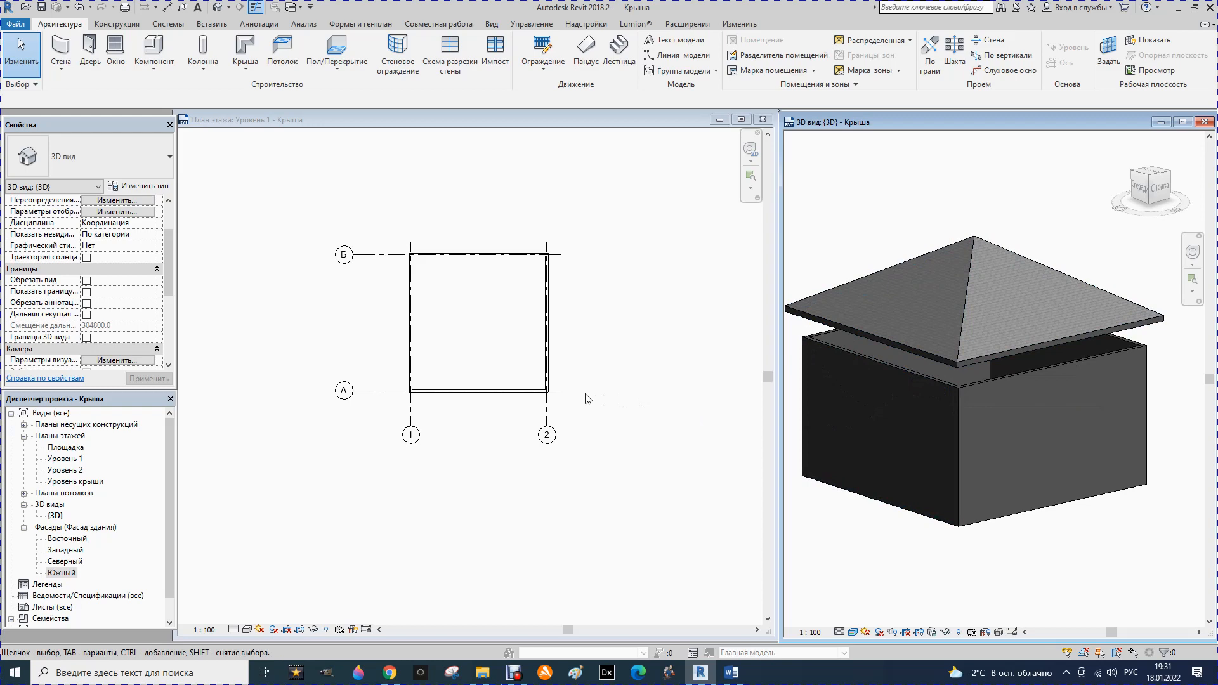
click(880, 367)
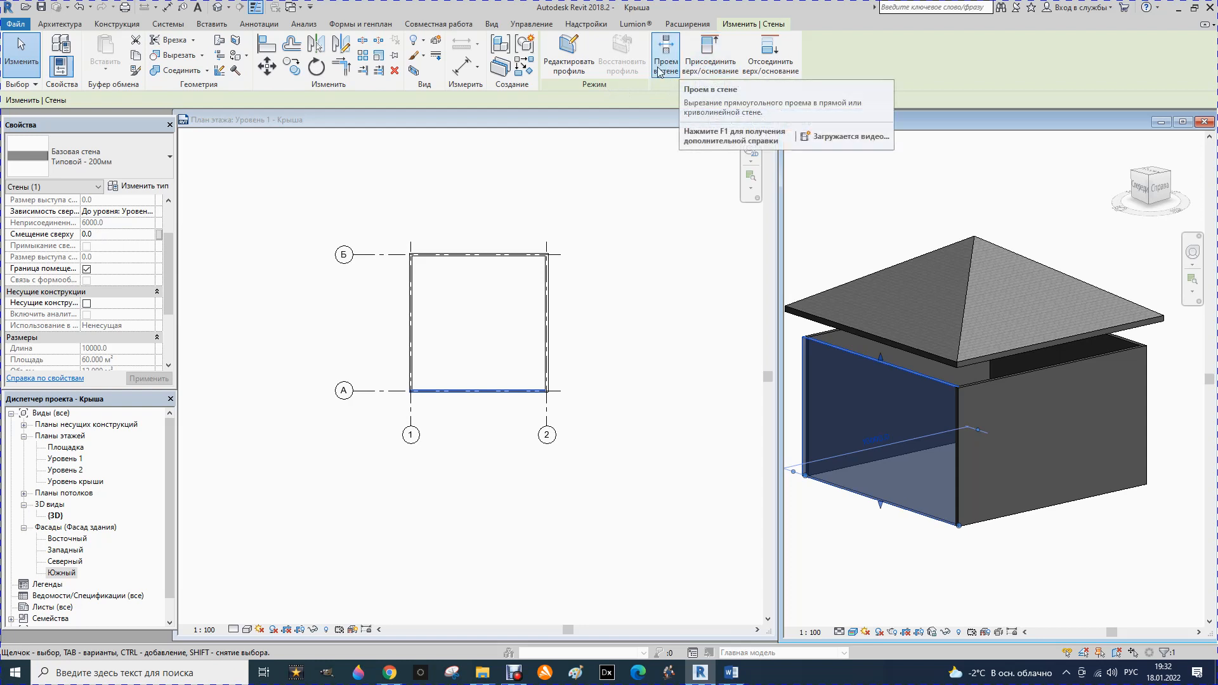
click(696, 68)
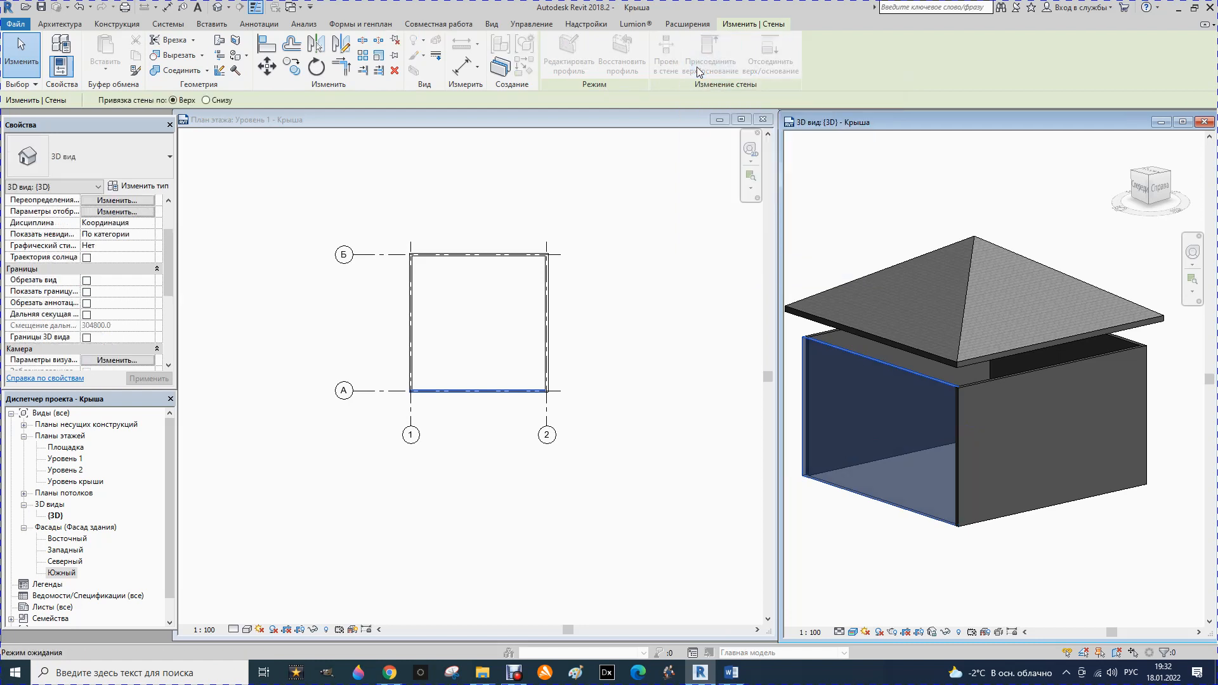
click(818, 318)
key(Escape)
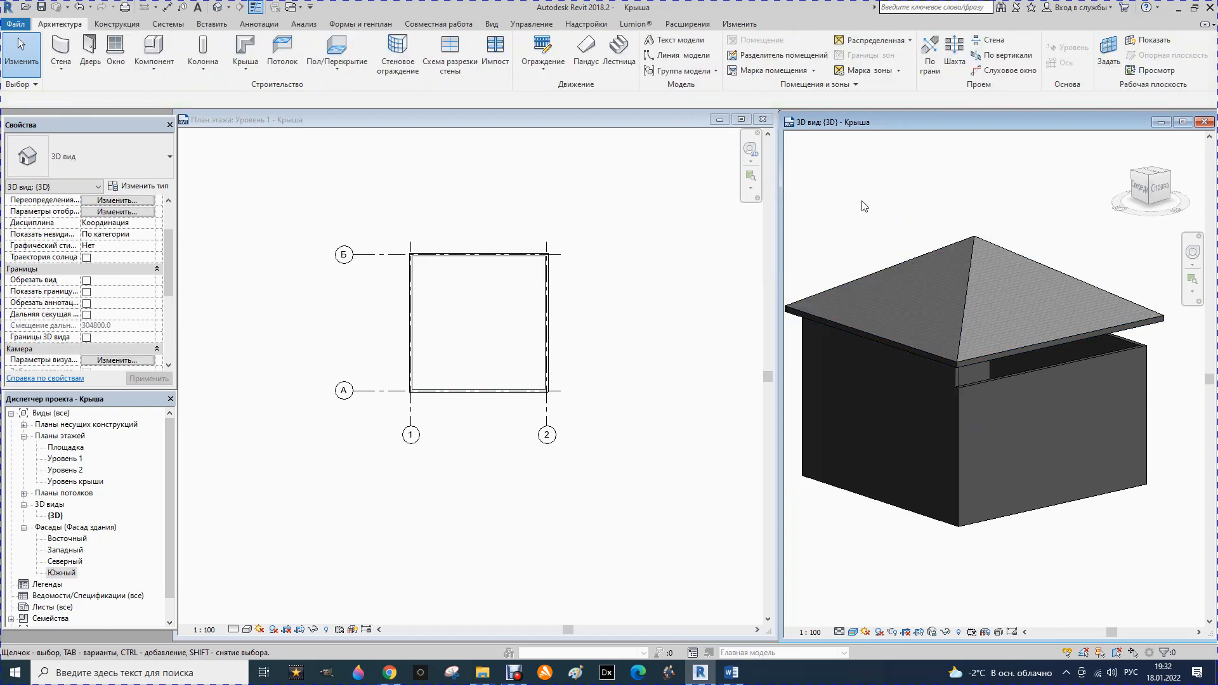
click(1152, 204)
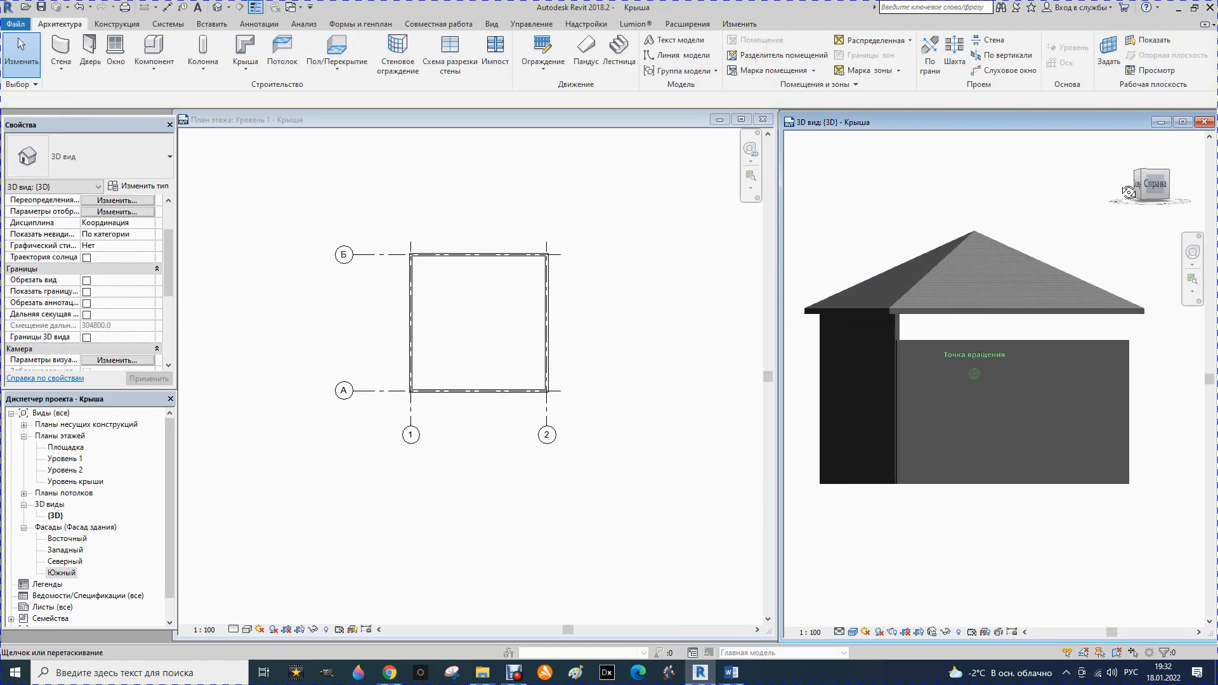
Attach the top of the wall on axis 2 to the raised roof.
shift+middle_drag(1105, 229, 880, 379)
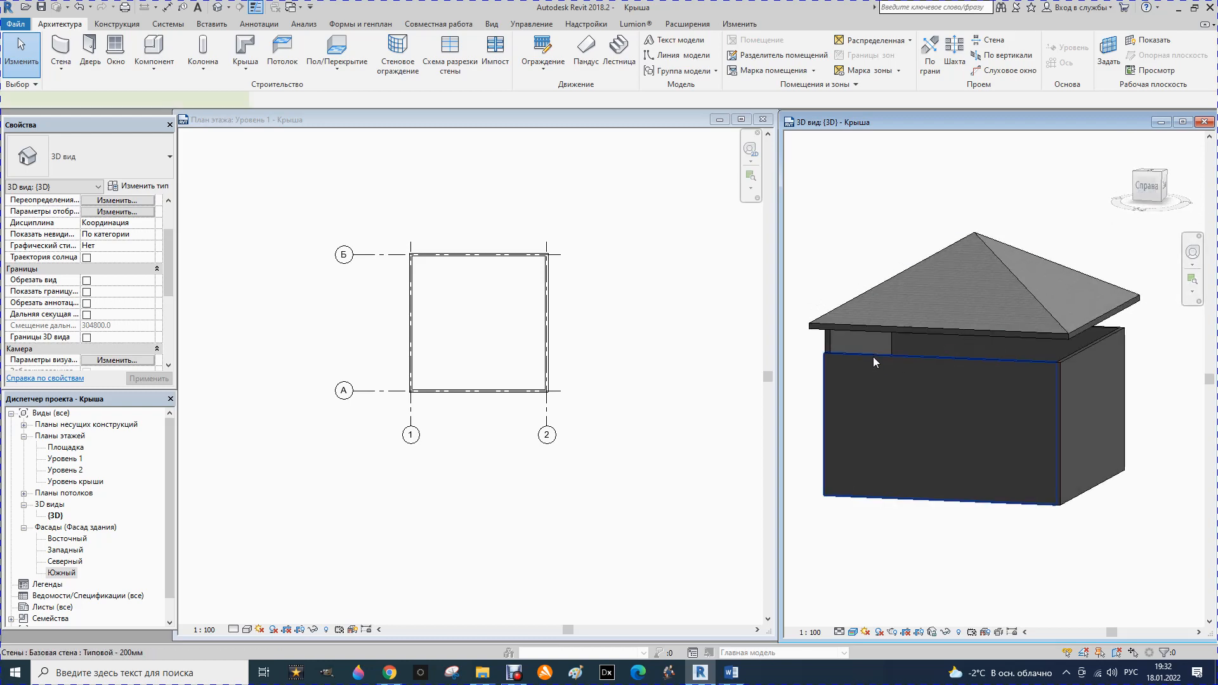
click(873, 357)
click(702, 75)
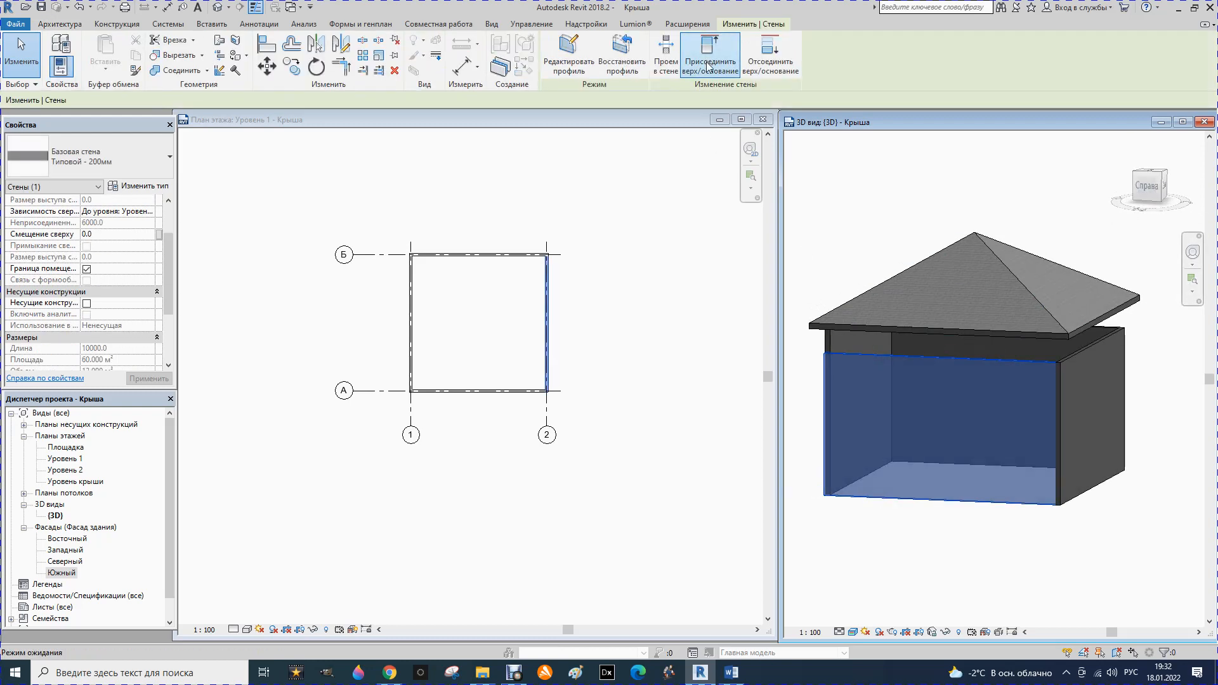
click(887, 328)
Attach the top of the wall on axis Б to the raised roof.
shift+middle_drag(887, 328, 1132, 320)
click(1125, 353)
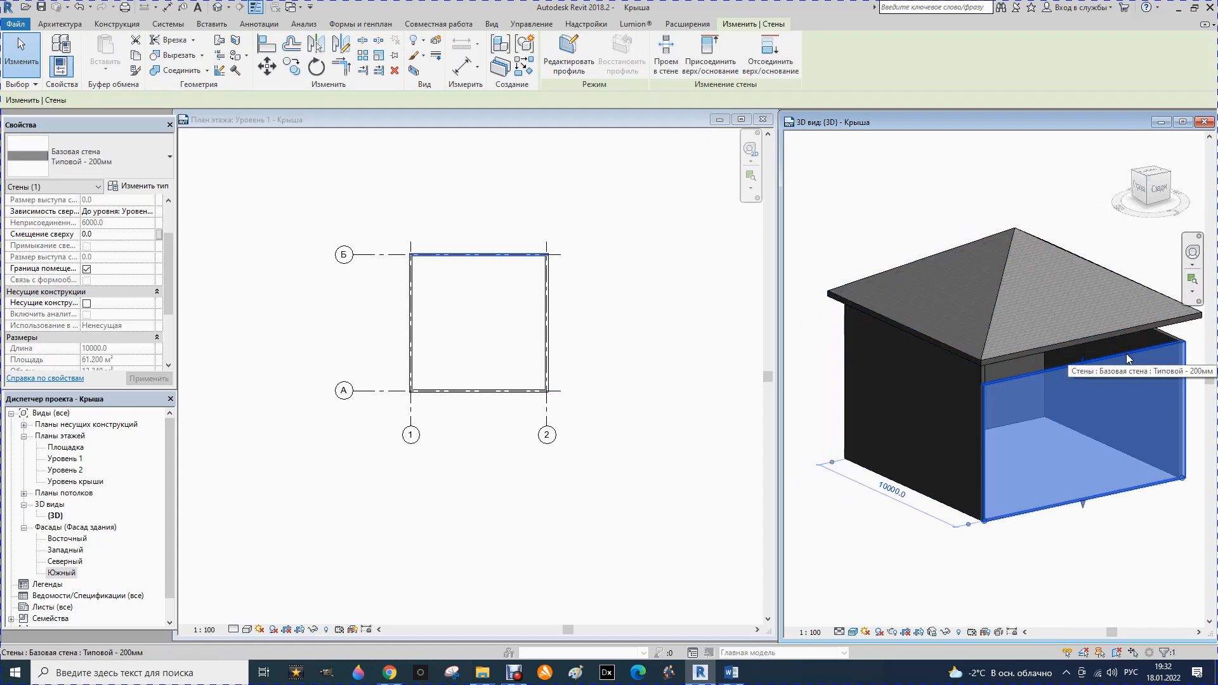
click(703, 56)
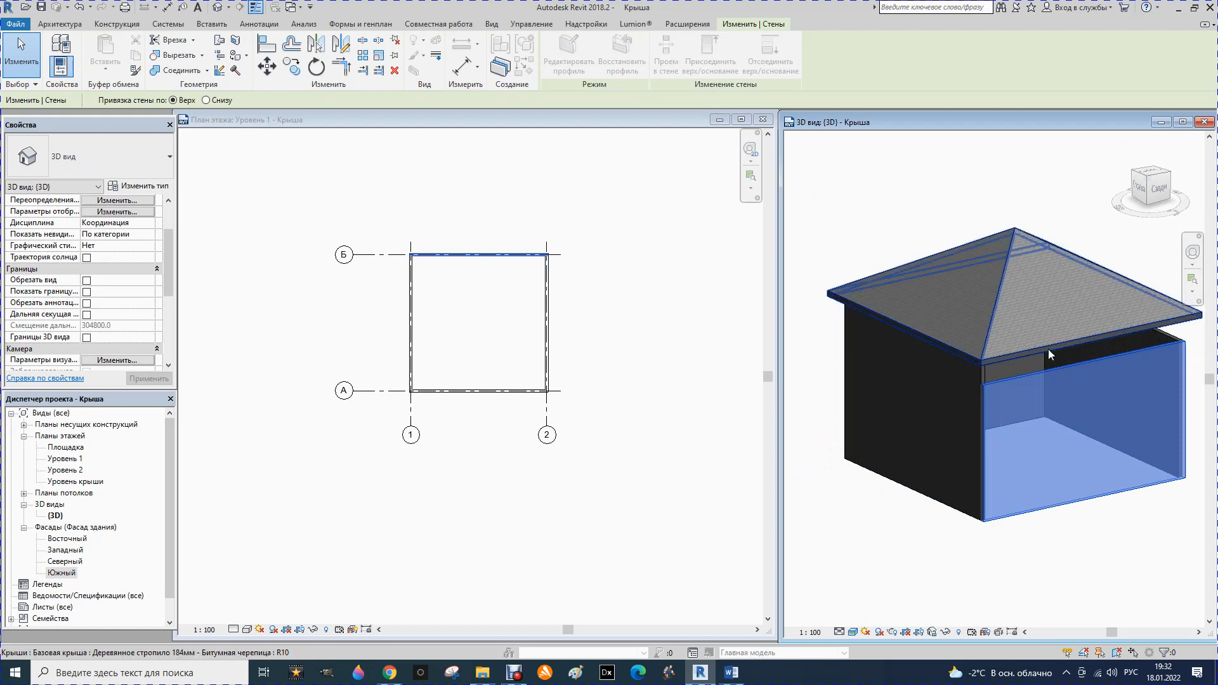
click(1048, 348)
Attach the top of the remaining outer wall on axis 1 to the roof and clear the selection.
drag(1161, 185, 937, 179)
scroll(858, 167, down, 1)
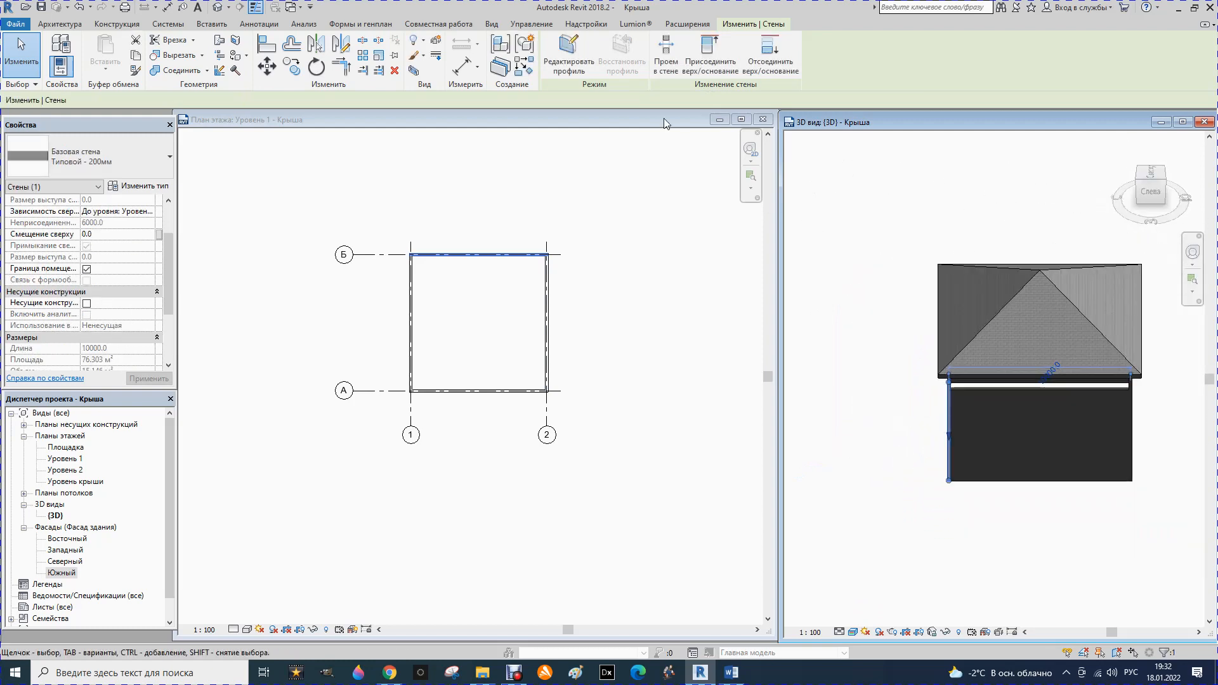
click(711, 57)
key(Escape)
key(Escape)
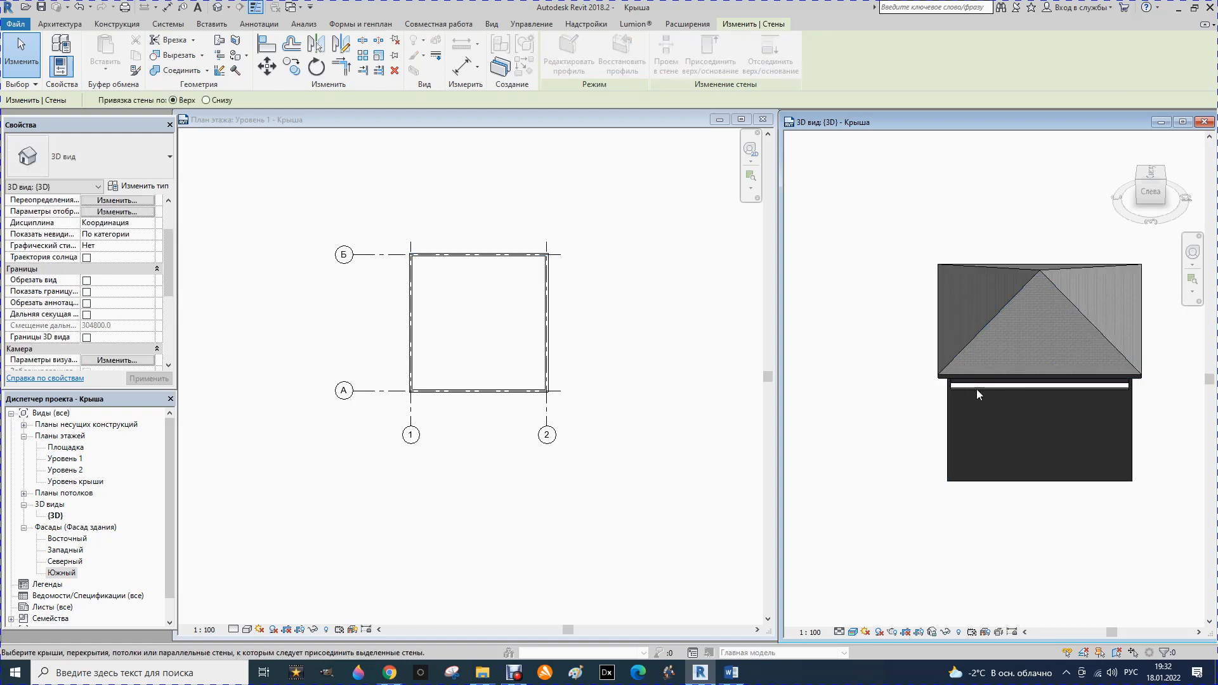
click(977, 391)
click(711, 57)
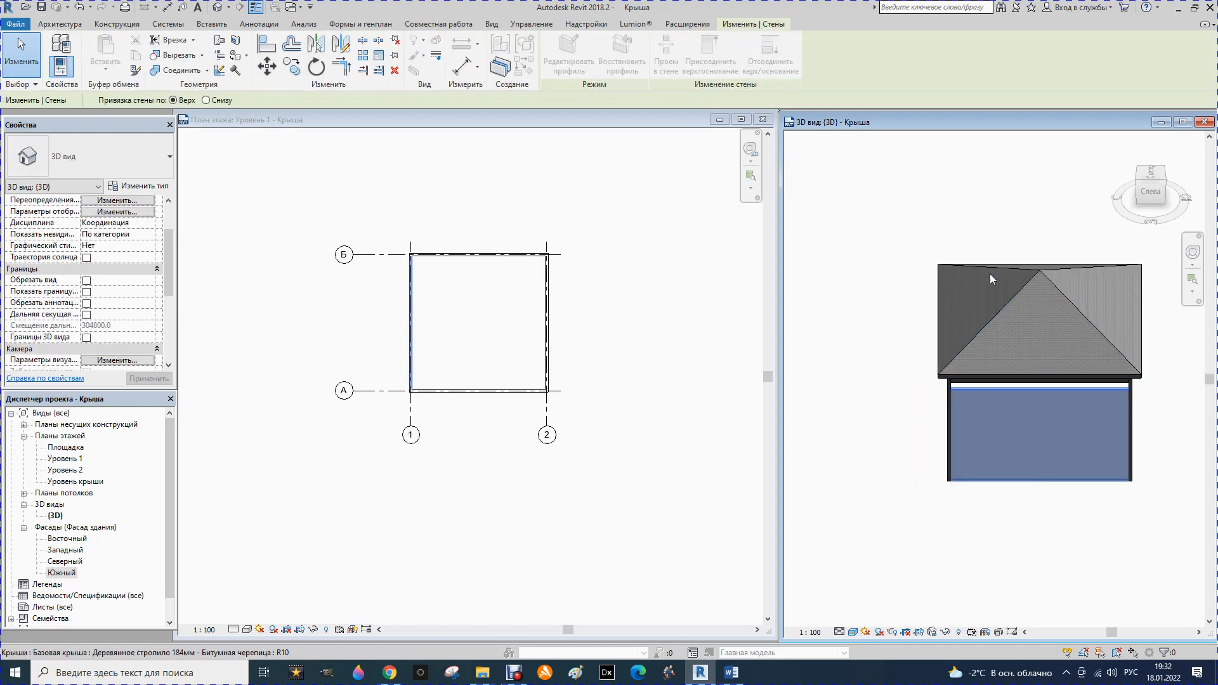
click(1006, 305)
shift+middle_drag(1007, 299, 912, 219)
scroll(888, 246, down, 3)
click(895, 311)
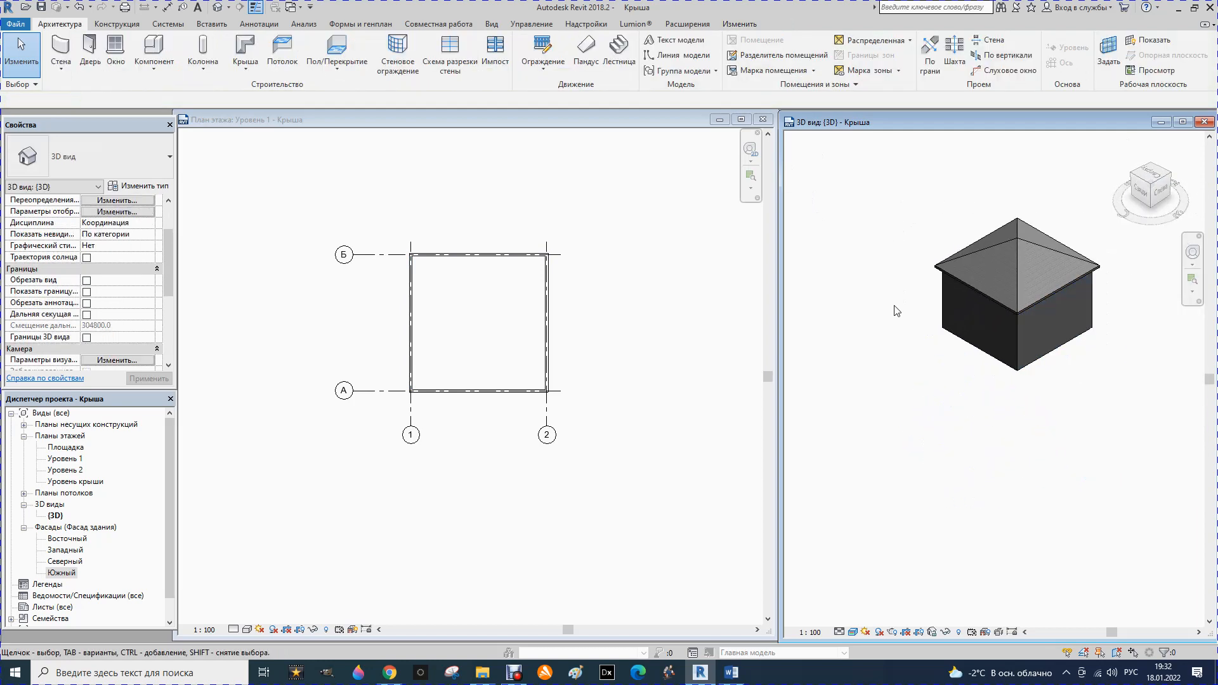
Start an architectural wall of type Типовой - 200мм with its top constraint set to Уровень крыши.
click(61, 68)
click(79, 93)
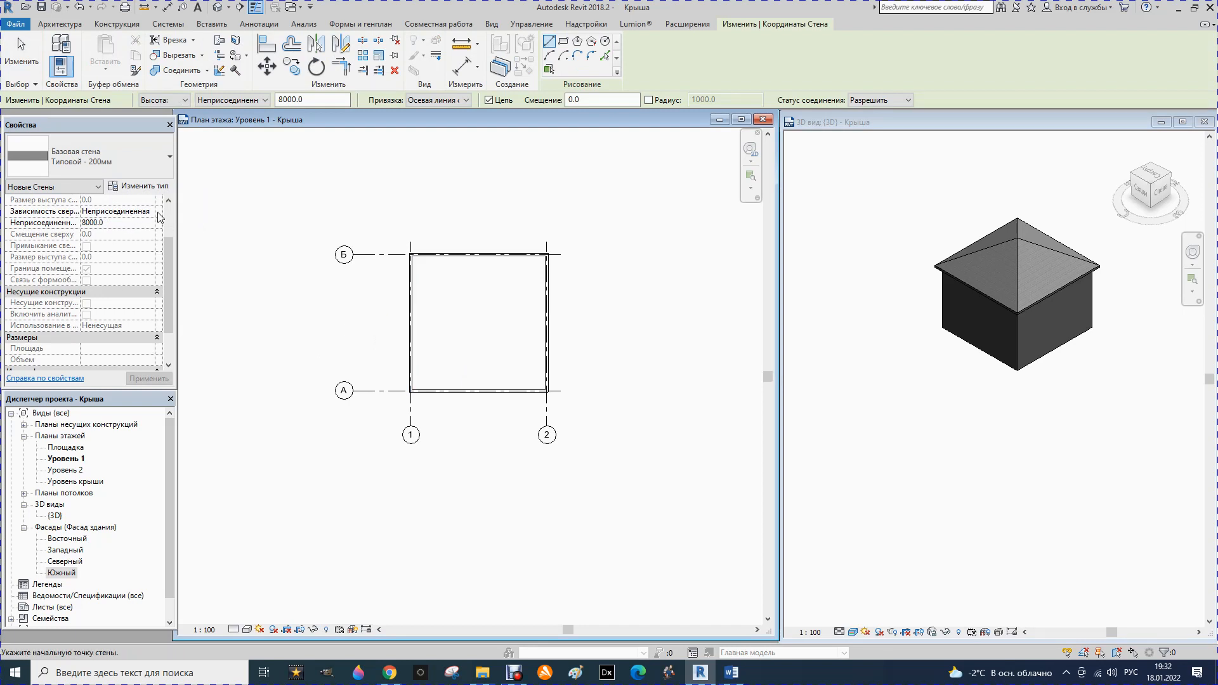
drag(166, 260, 173, 207)
click(149, 269)
click(150, 269)
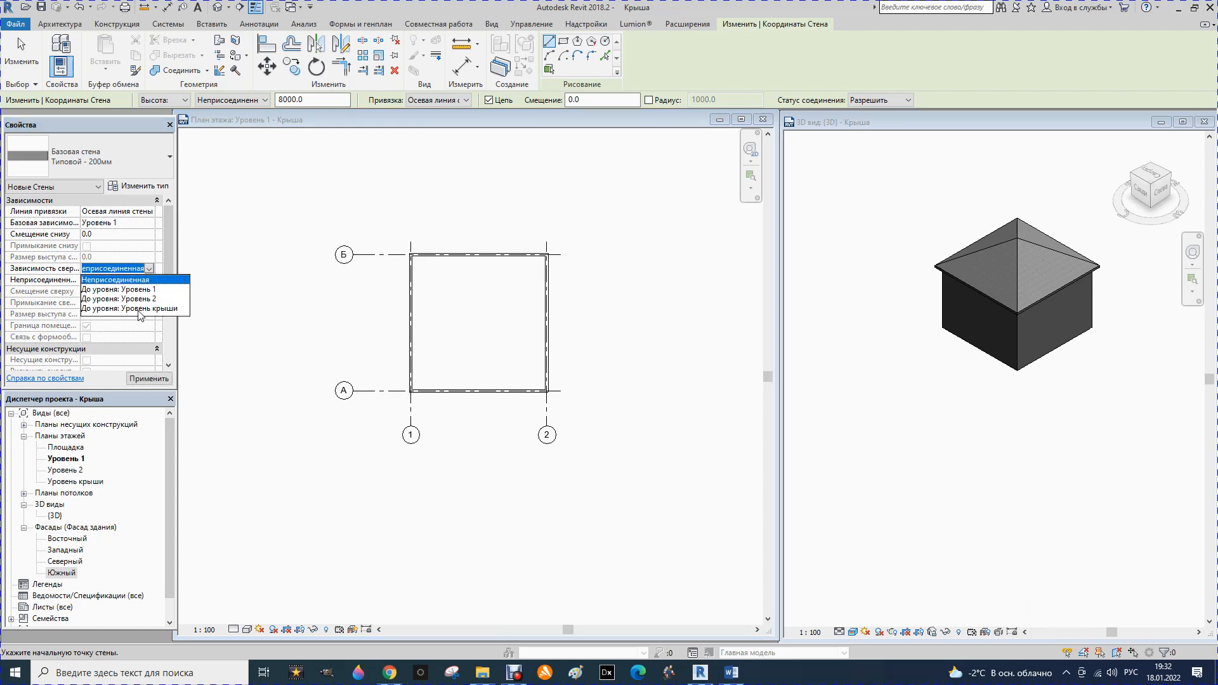
click(140, 309)
click(149, 379)
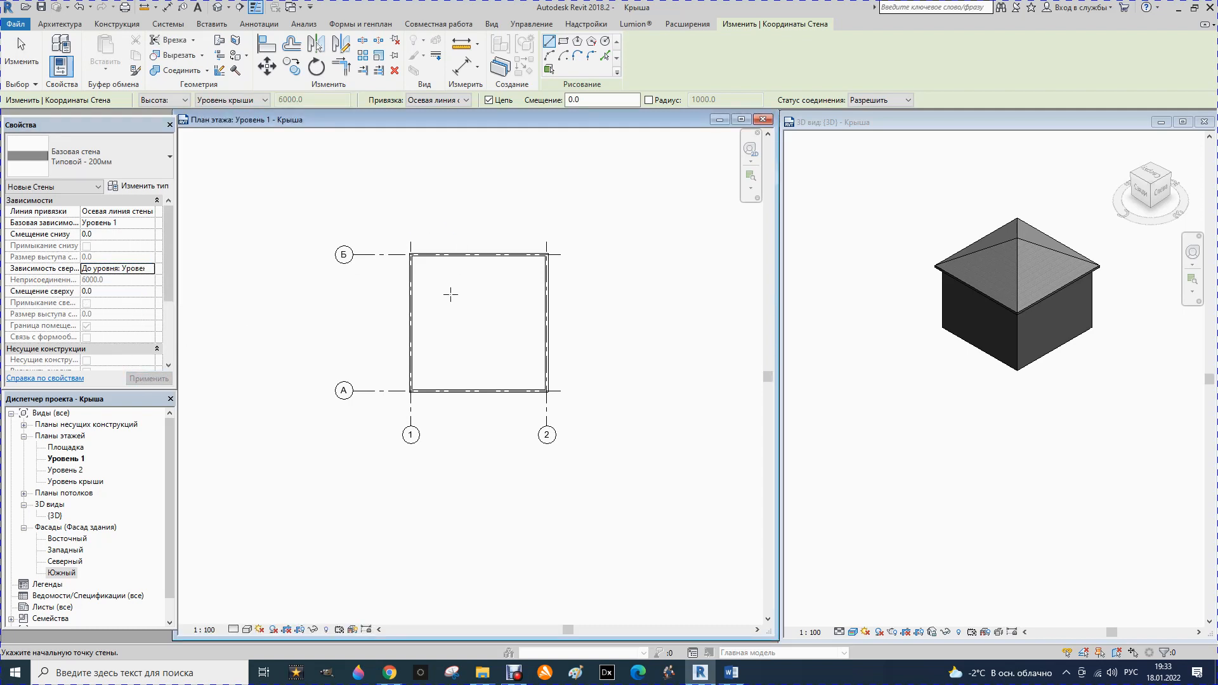
Draw a horizontal interior wall midway between axes А and Б, from axis 1 to axis 2.
click(411, 323)
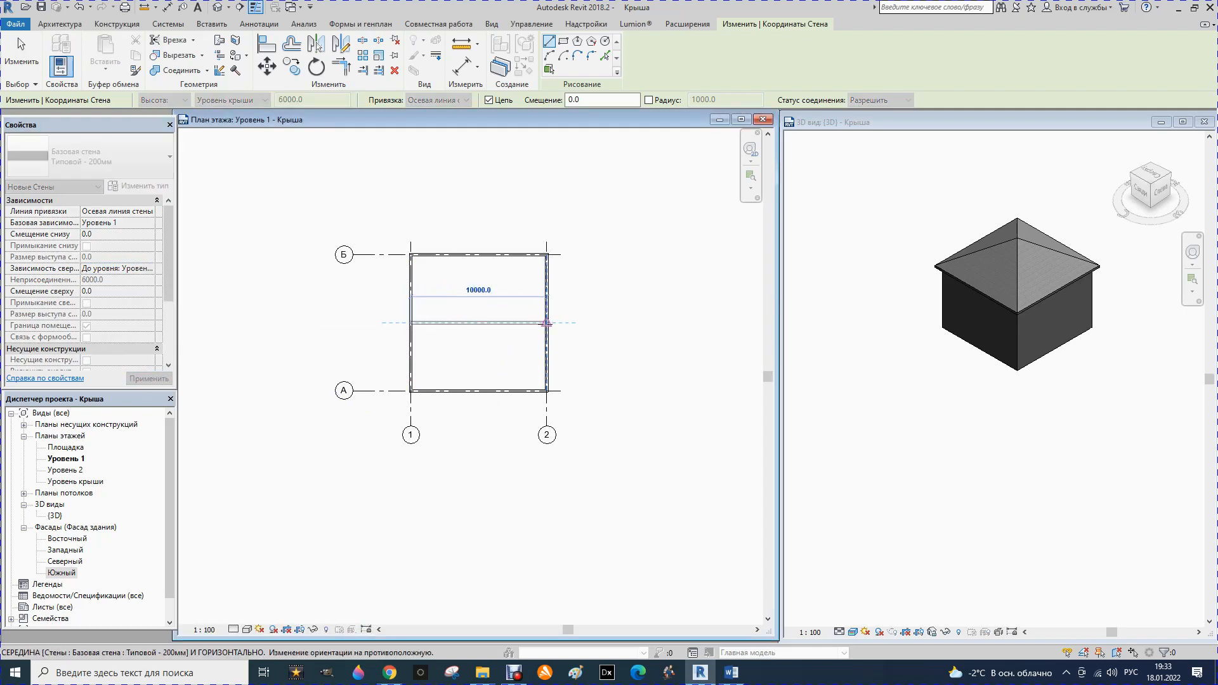
click(547, 324)
key(Escape)
Draw a vertical interior wall near axis 2 from axis Б to А, and a shorter one about 2100 mm from axis 1, between the middle wall and axis А.
click(514, 255)
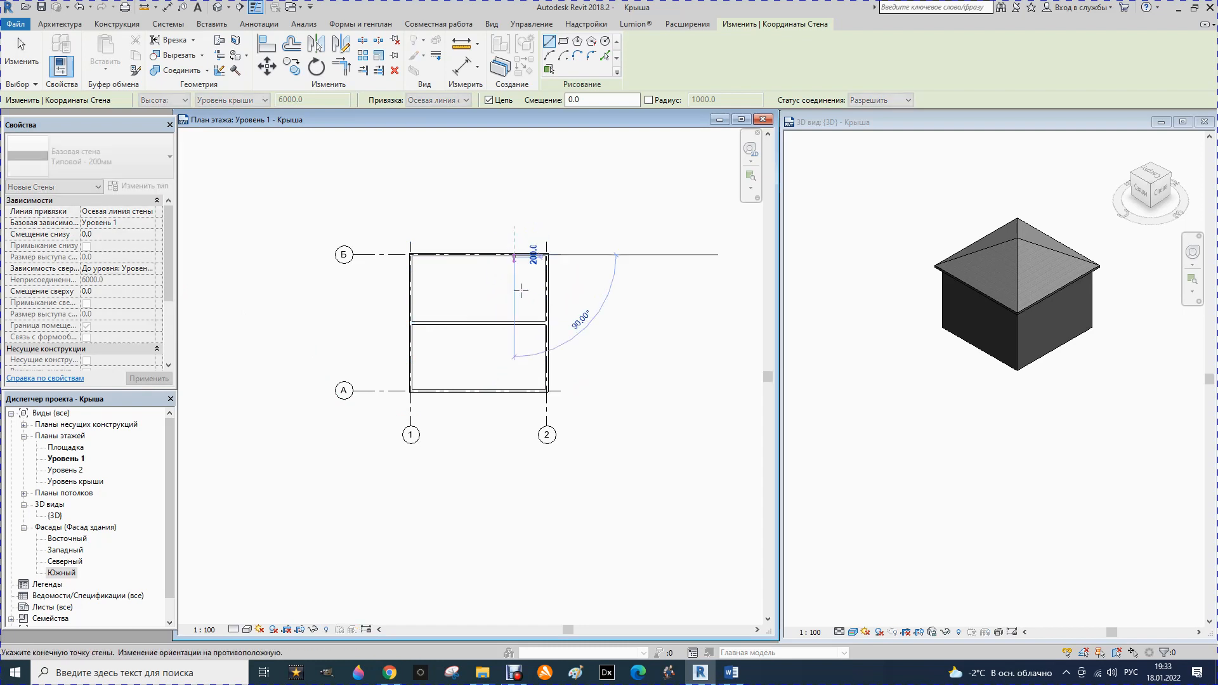
click(514, 390)
key(Escape)
click(439, 323)
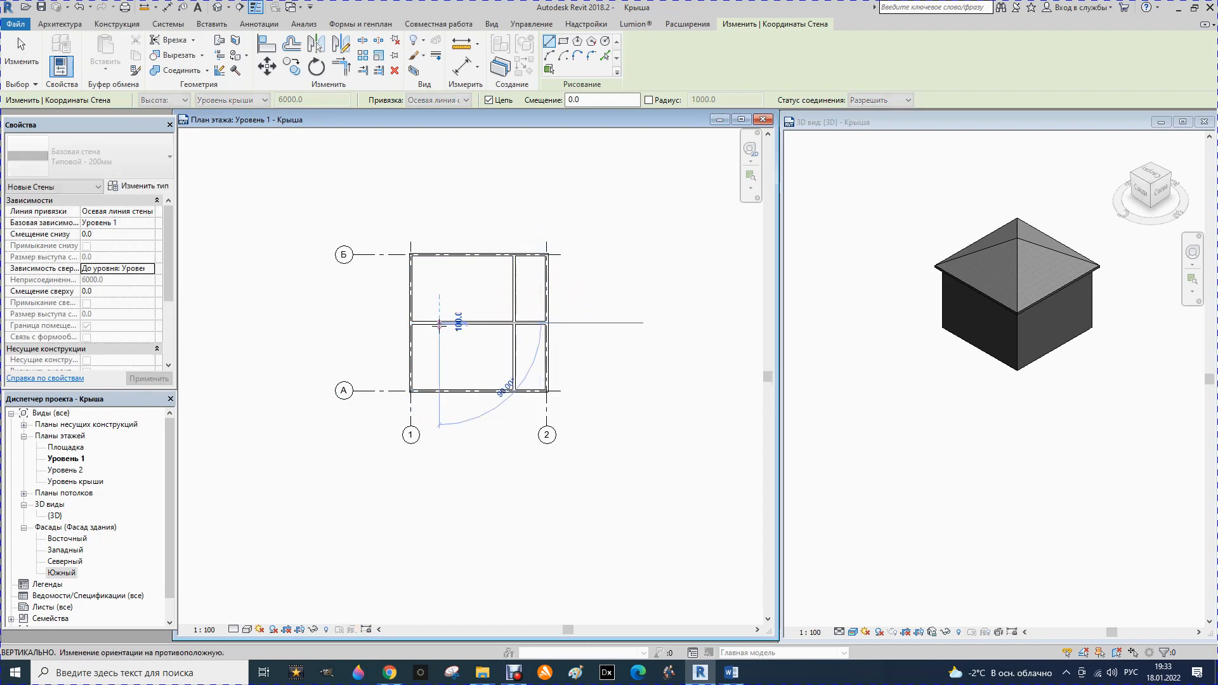
click(440, 390)
key(Escape)
key(Escape)
scroll(467, 356, down, 1)
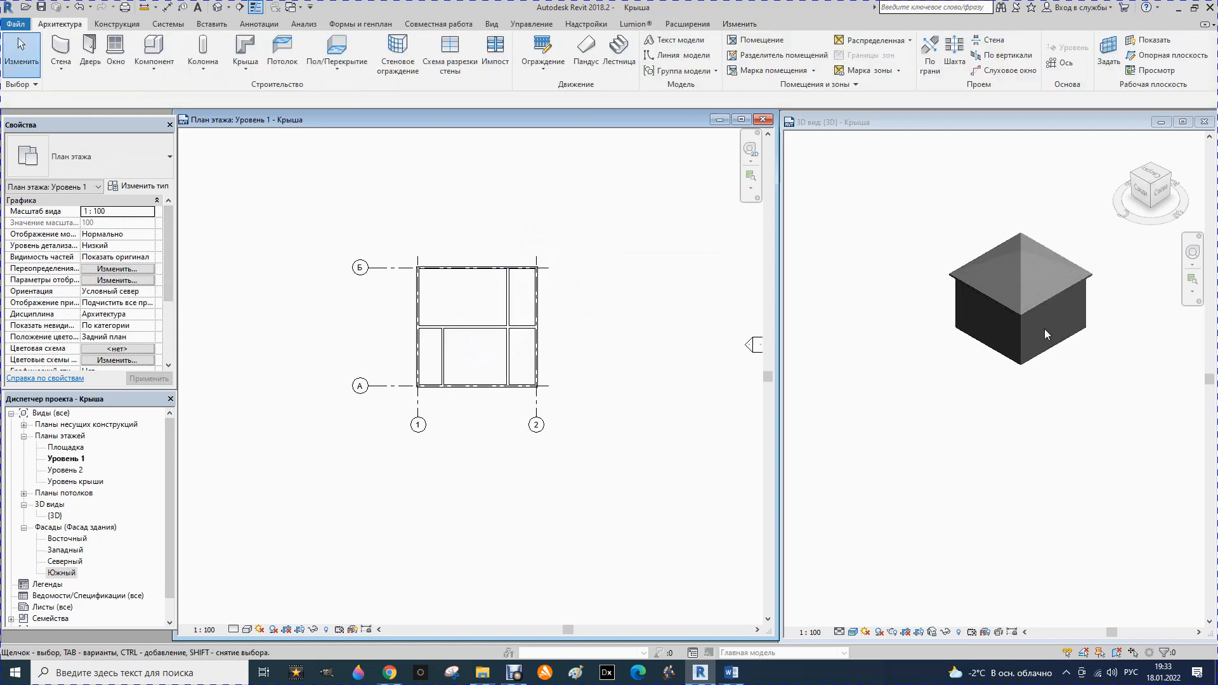
Temporarily hide the outer wall on axis 1 in the 3D view to expose the interior walls.
click(1155, 211)
shift+middle_drag(980, 310, 1037, 330)
scroll(1015, 340, up, 5)
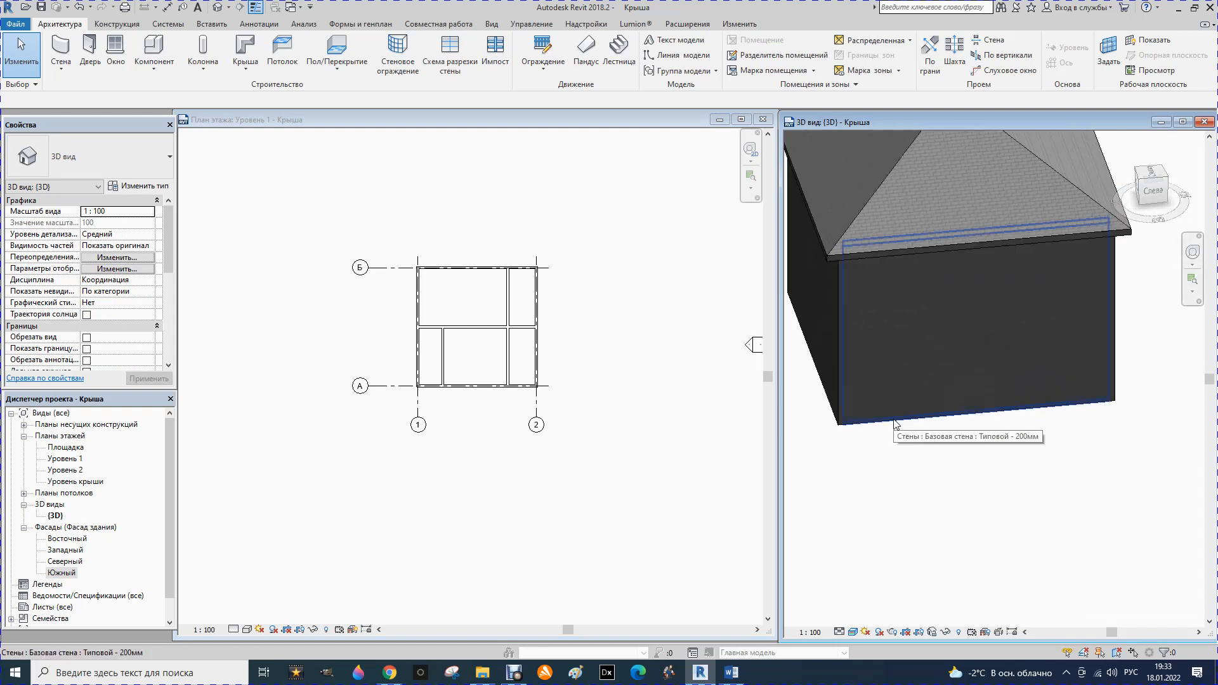
click(894, 422)
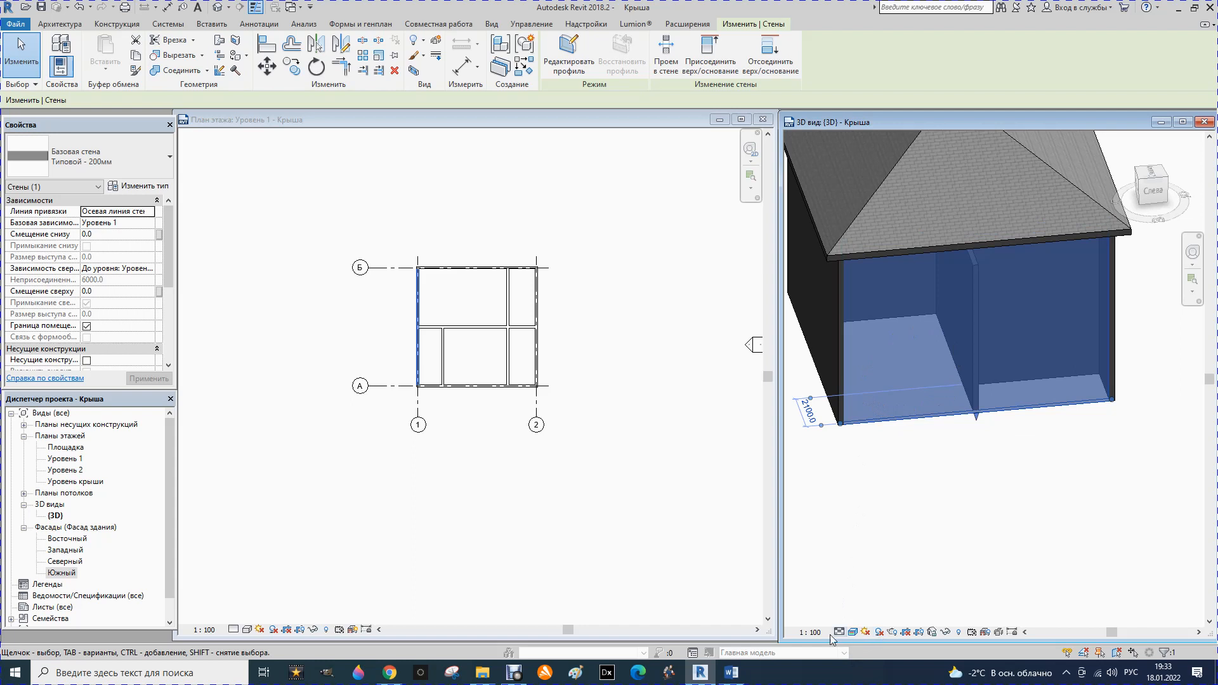
click(946, 633)
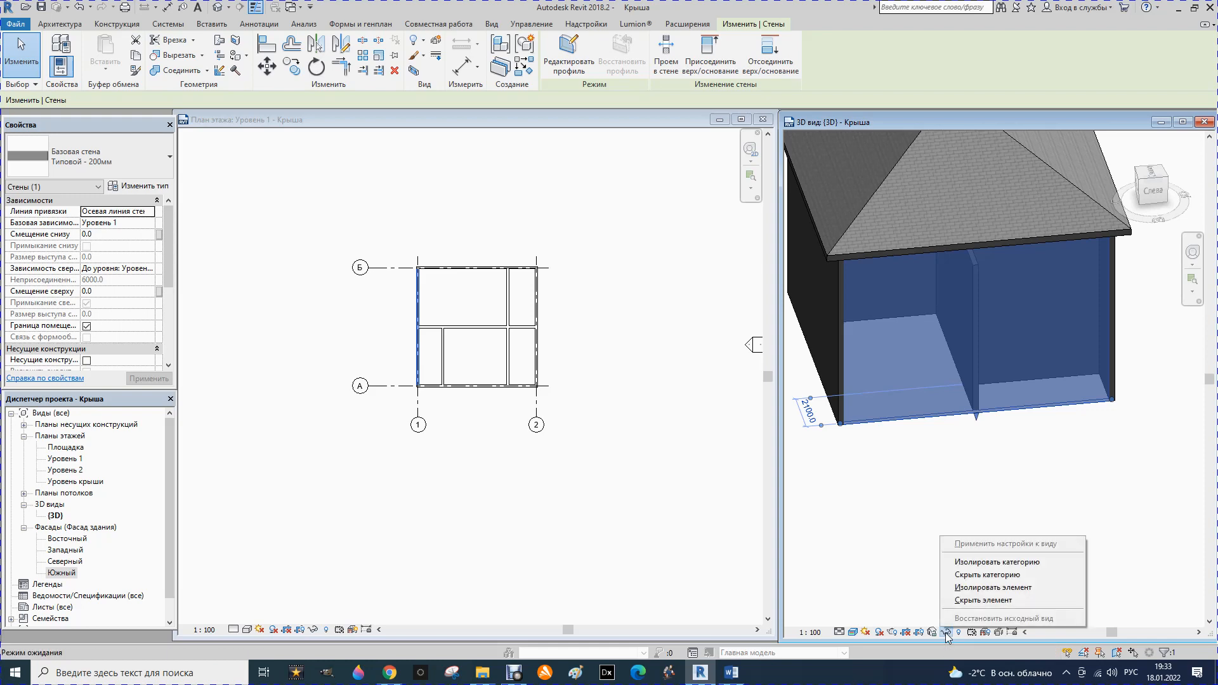
click(969, 600)
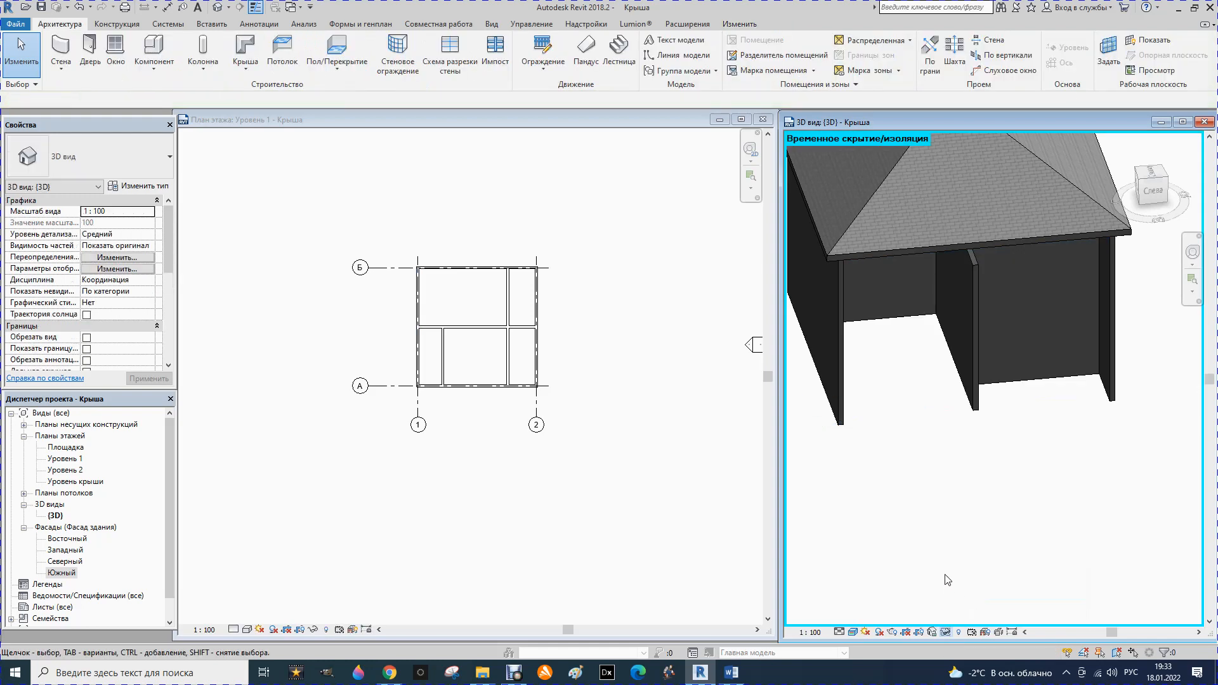
Attach the top of the long vertical interior wall near axis 2 to the roof.
click(1158, 200)
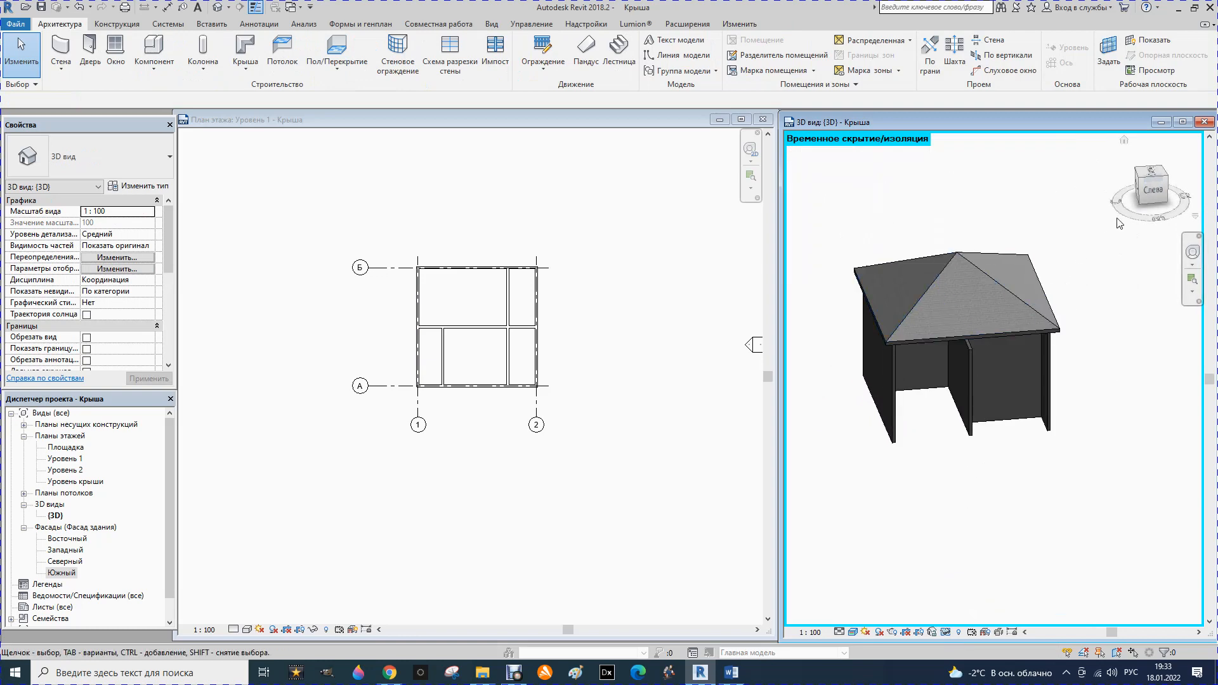
mouse_move(1145, 180)
mouse_down()
mouse_move(1154, 166)
mouse_move(1140, 153)
mouse_move(1158, 185)
mouse_up()
scroll(956, 211, up, 2)
scroll(956, 228, up, 3)
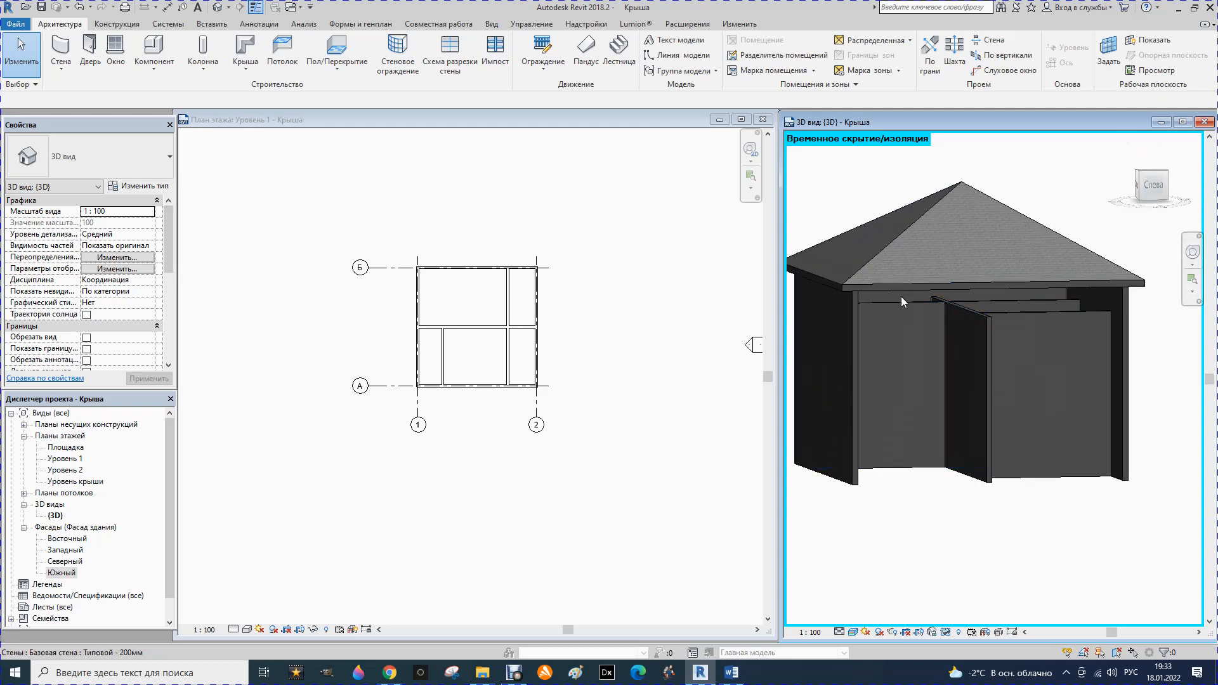
click(985, 305)
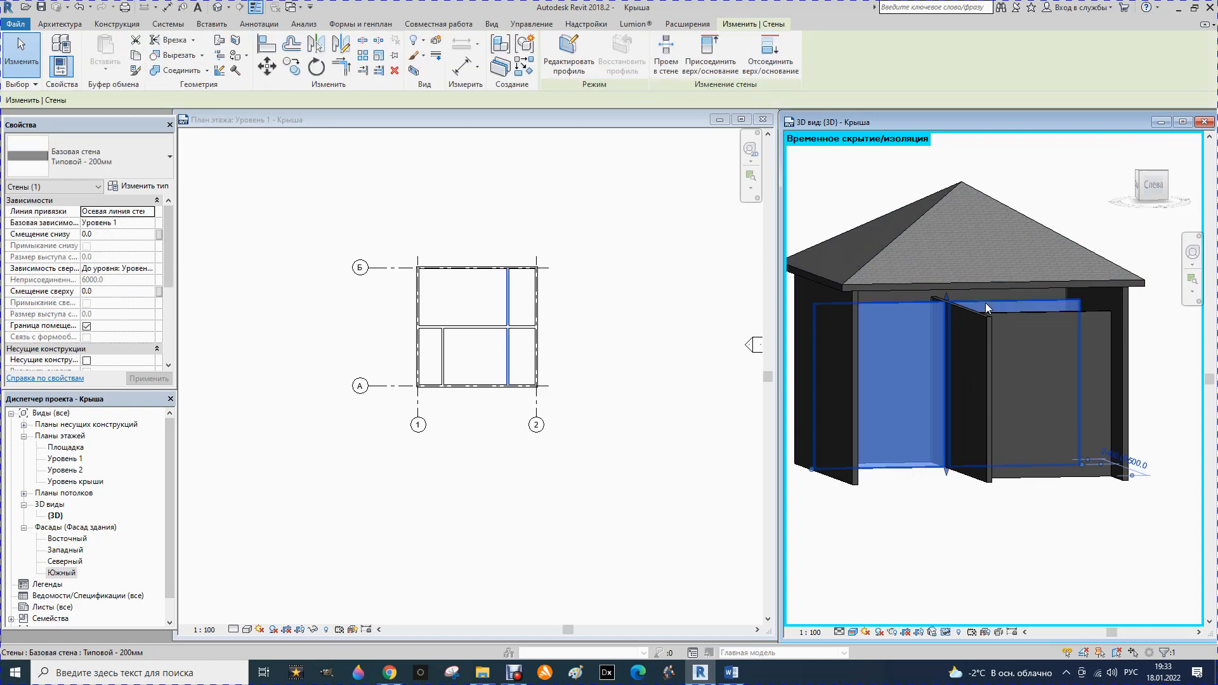
click(710, 54)
click(906, 233)
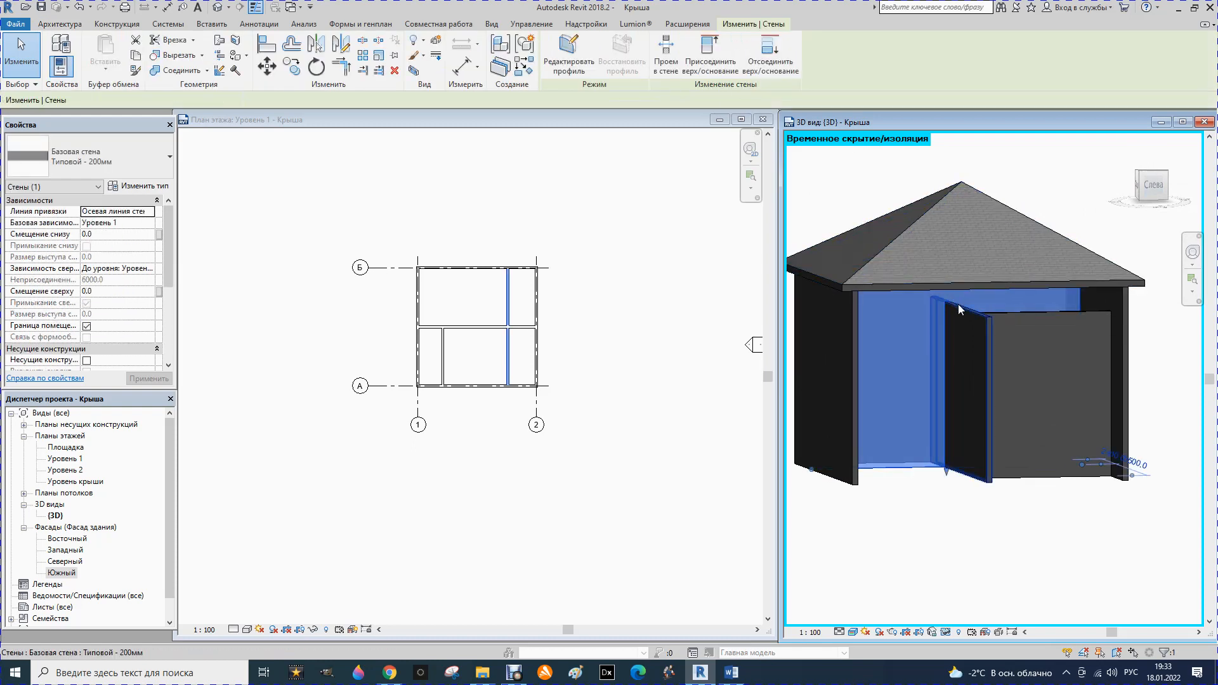
Attach the tops of the middle horizontal wall and the short partition near axis 1 to the roof.
click(710, 54)
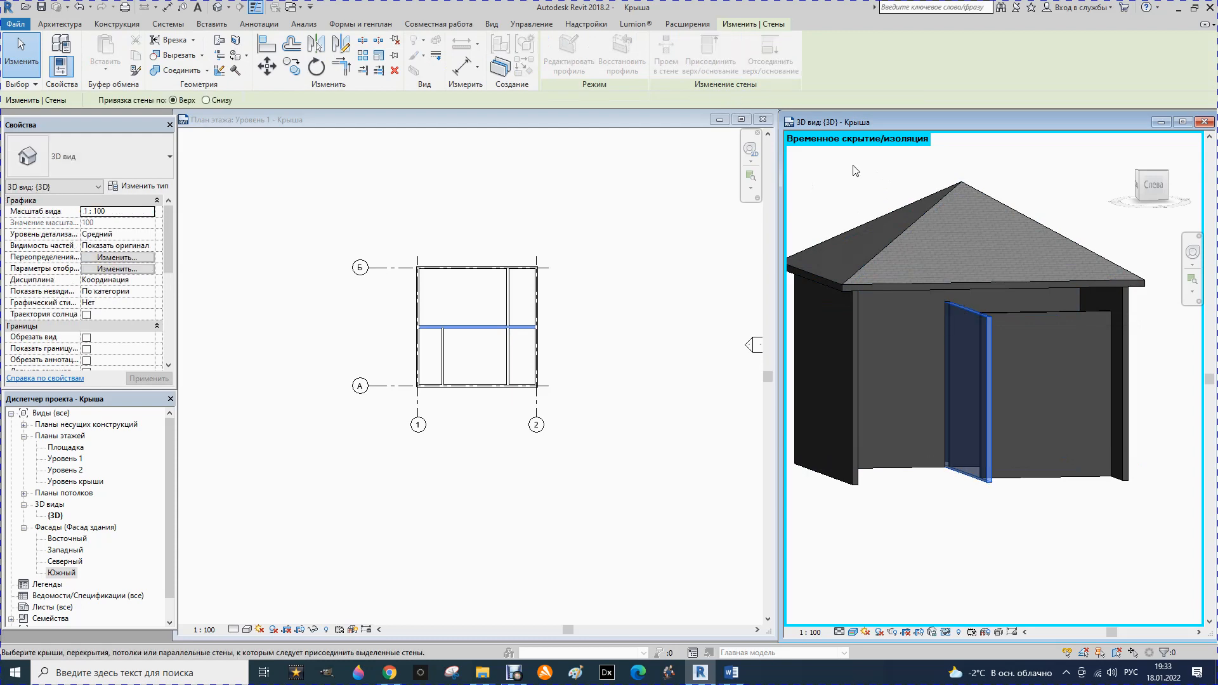
click(900, 233)
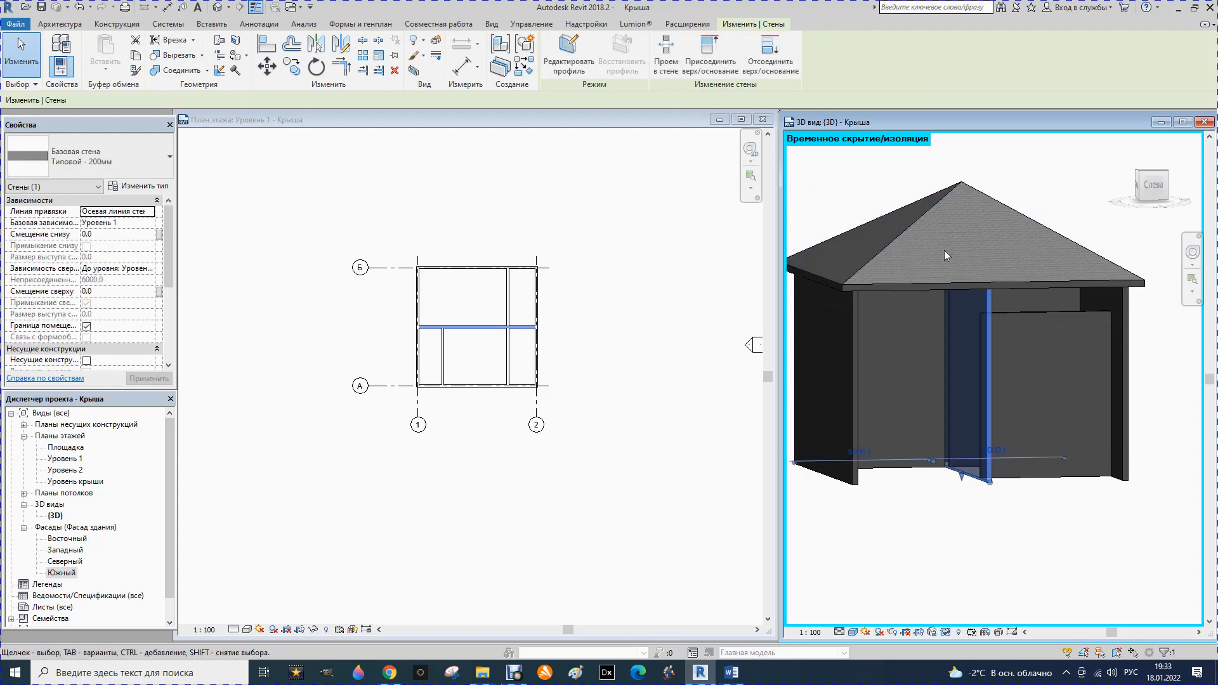
click(1033, 312)
click(709, 53)
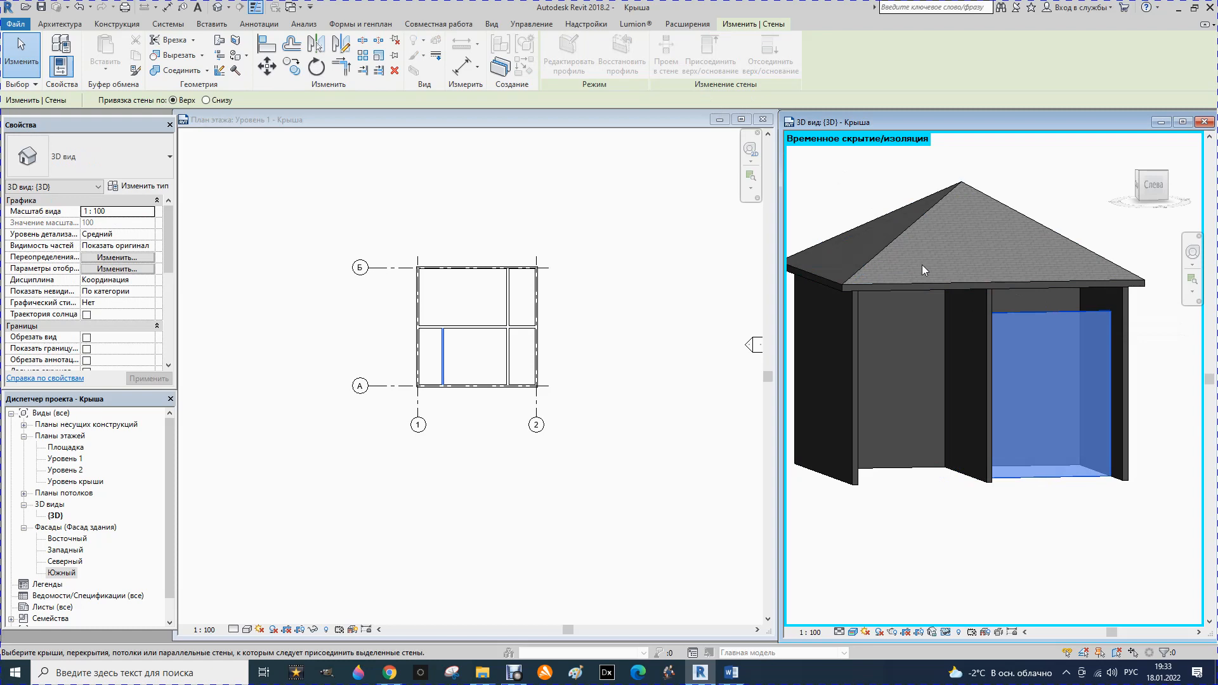
click(934, 281)
click(1019, 153)
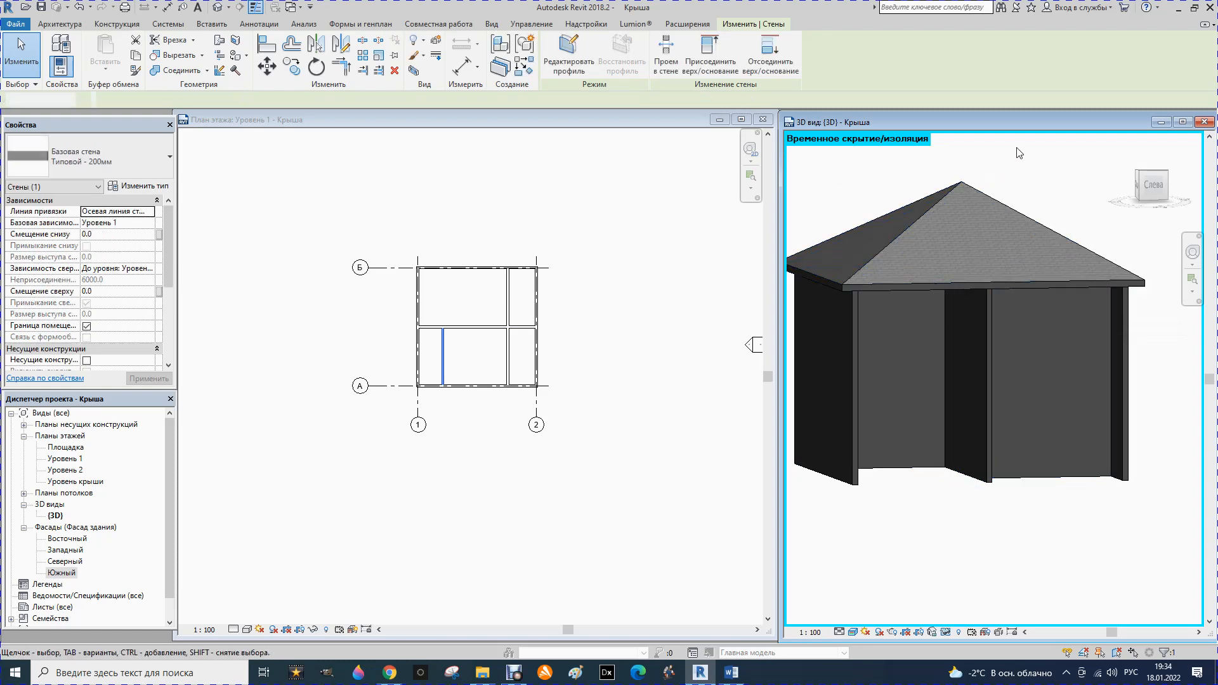
Restore the hidden outer wall in the 3D view and temporarily hide the roof instead.
click(945, 636)
click(989, 624)
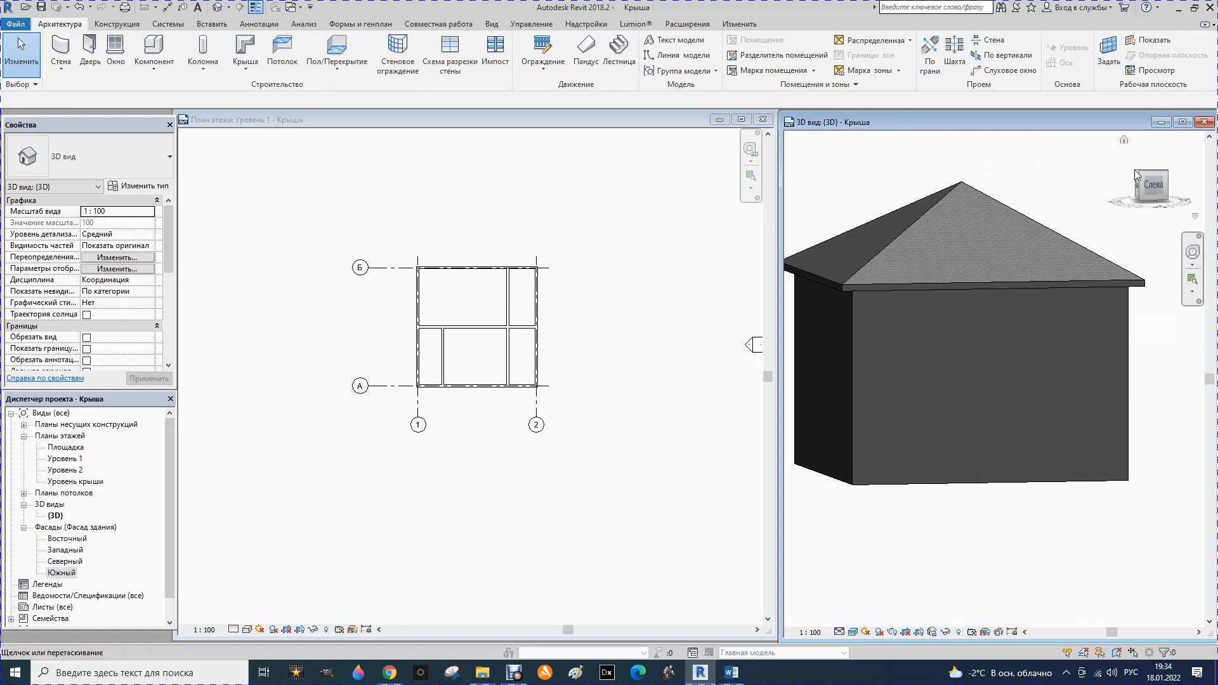
drag(1149, 184, 1151, 201)
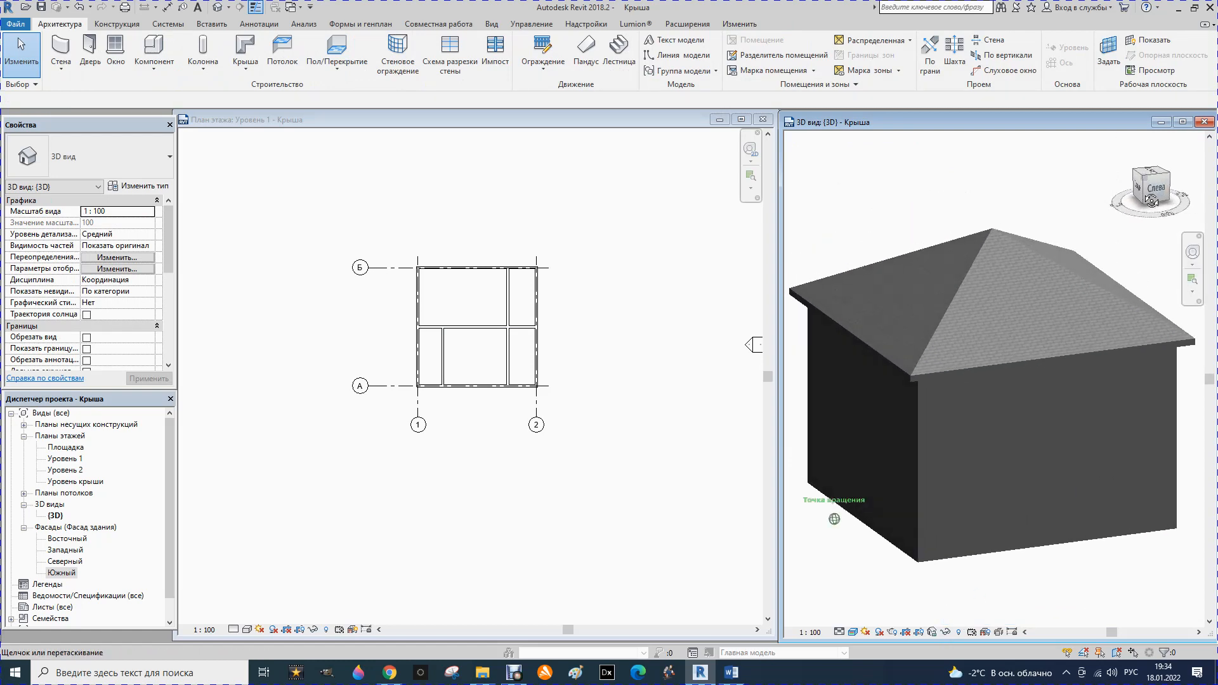
click(969, 272)
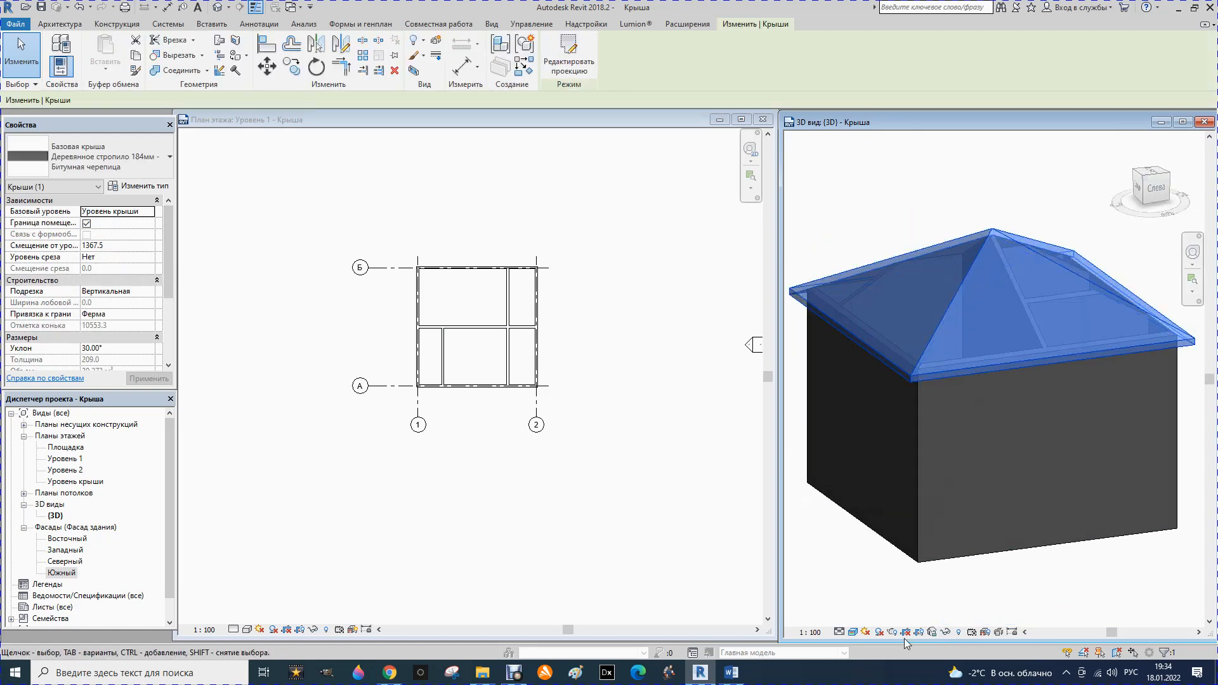
click(945, 632)
click(975, 598)
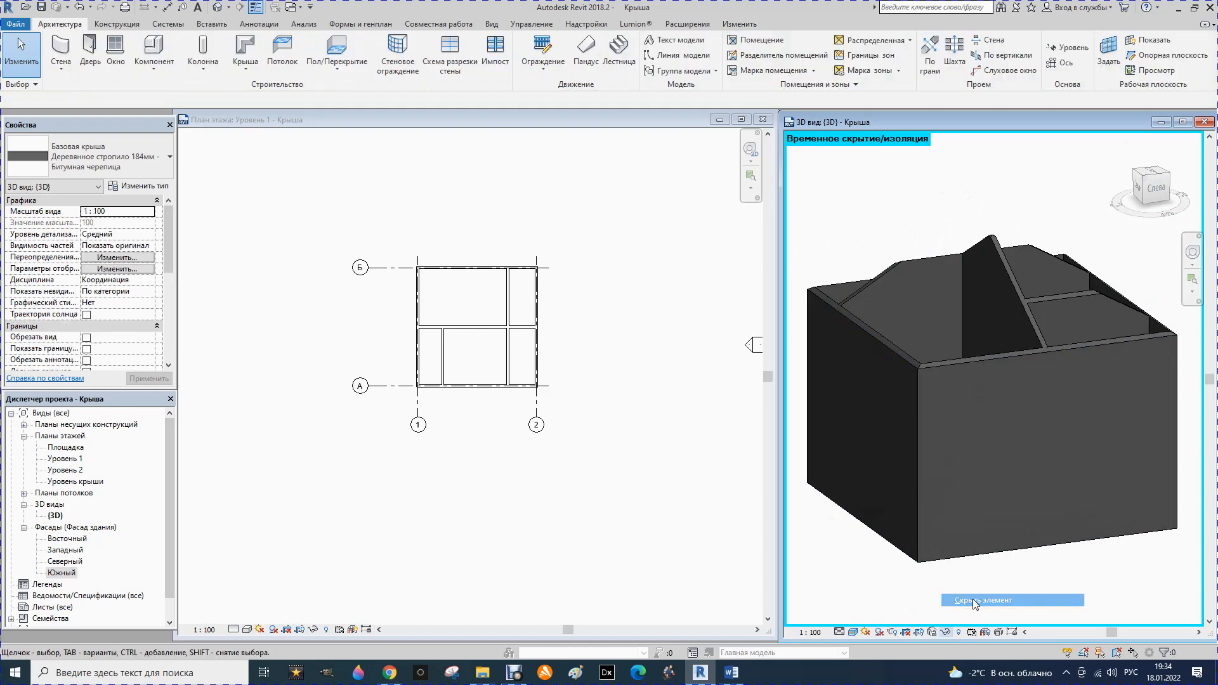
Inspect the shape of the wall tops without the roof and restore the roof's visibility.
drag(1140, 183, 1164, 199)
scroll(985, 227, down, 3)
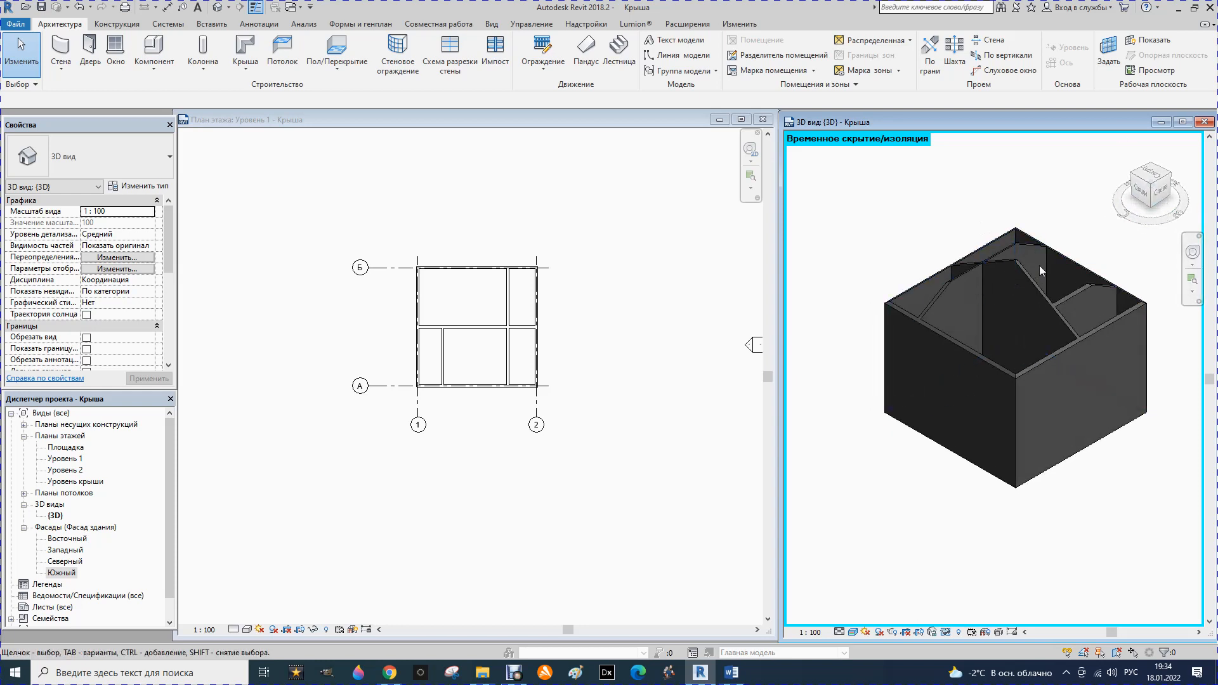
scroll(1056, 246, up, 3)
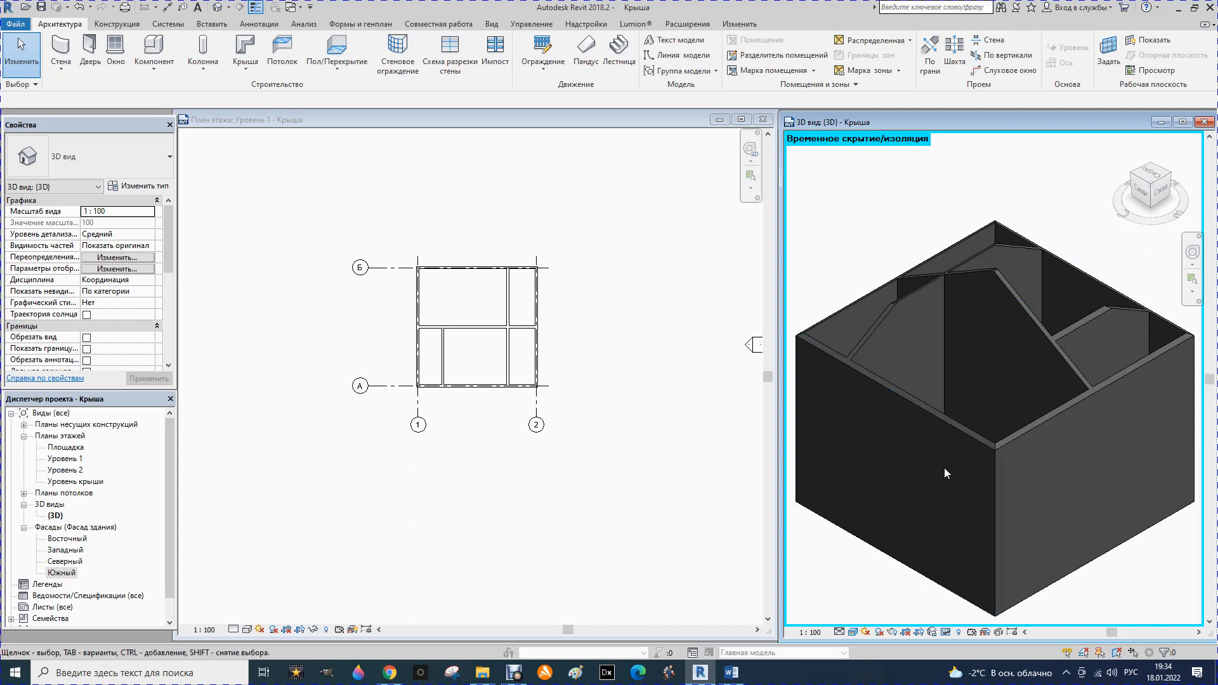
click(947, 633)
click(958, 622)
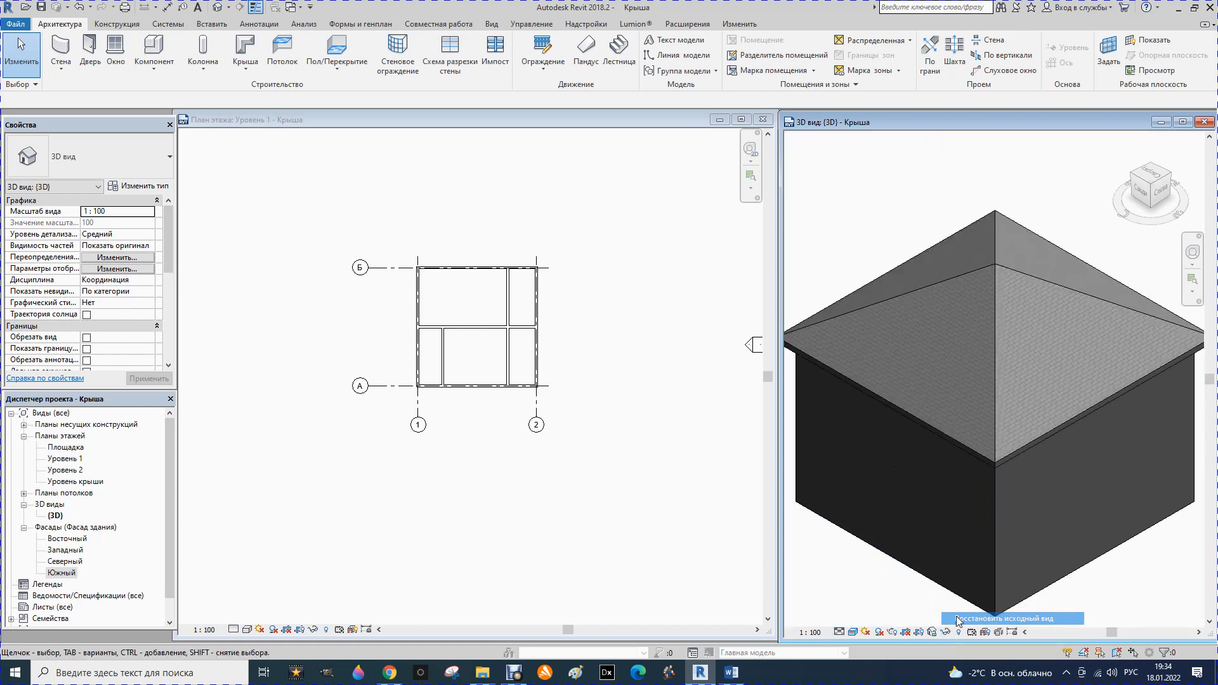
Delete the middle horizontal wall, the long vertical wall and the short partition inside the building on the floor plan.
click(494, 330)
click(476, 328)
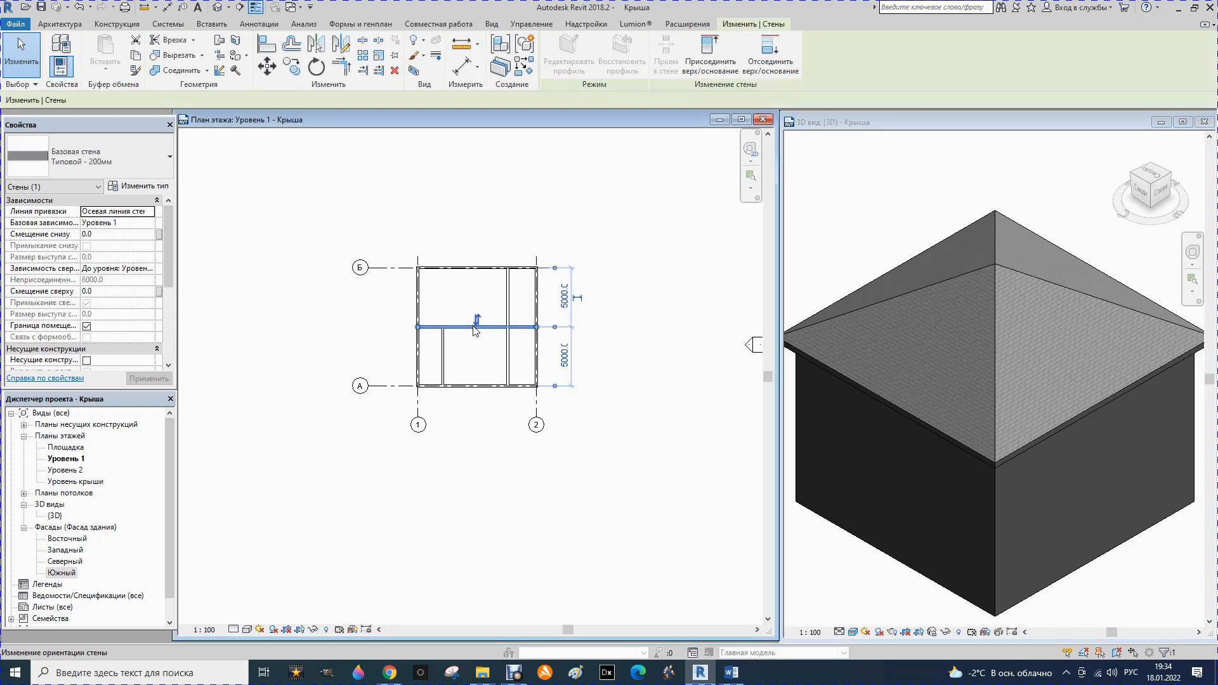
key(Delete)
click(509, 328)
key(Delete)
click(443, 349)
key(Delete)
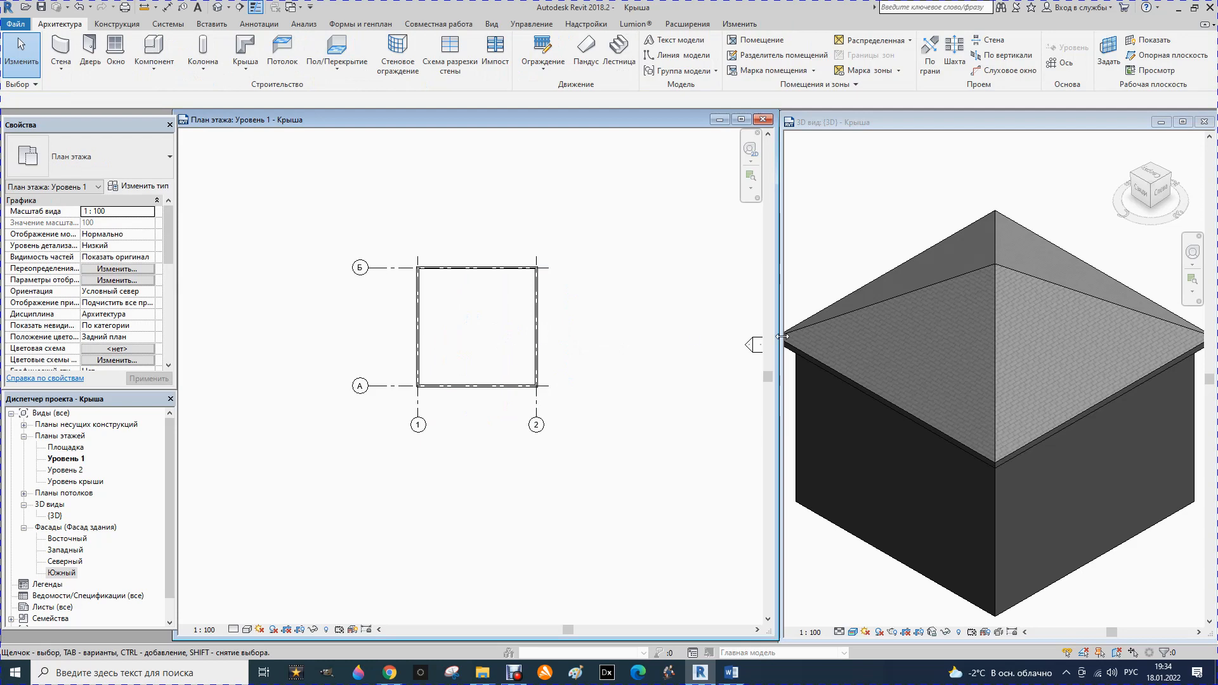
Delete the hip roof from the building in the 3D view.
click(827, 364)
click(827, 364)
key(Delete)
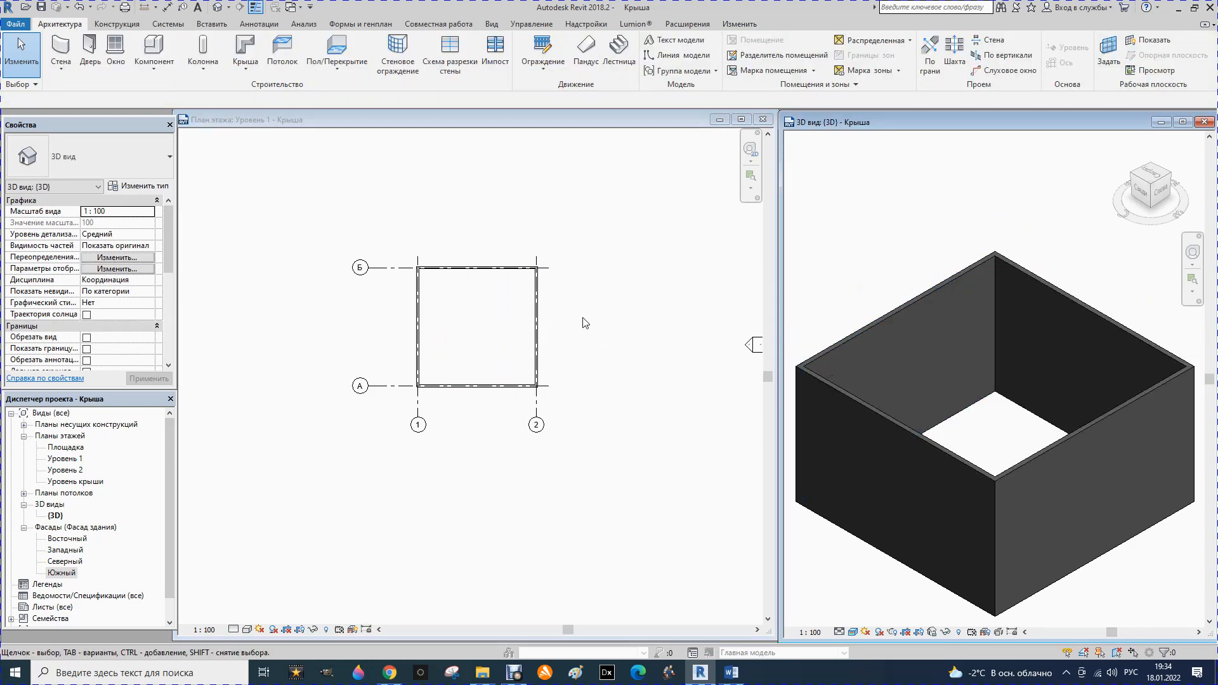
Open the Южный elevation and fit its window beside the 3D view with both axes in sight.
click(637, 330)
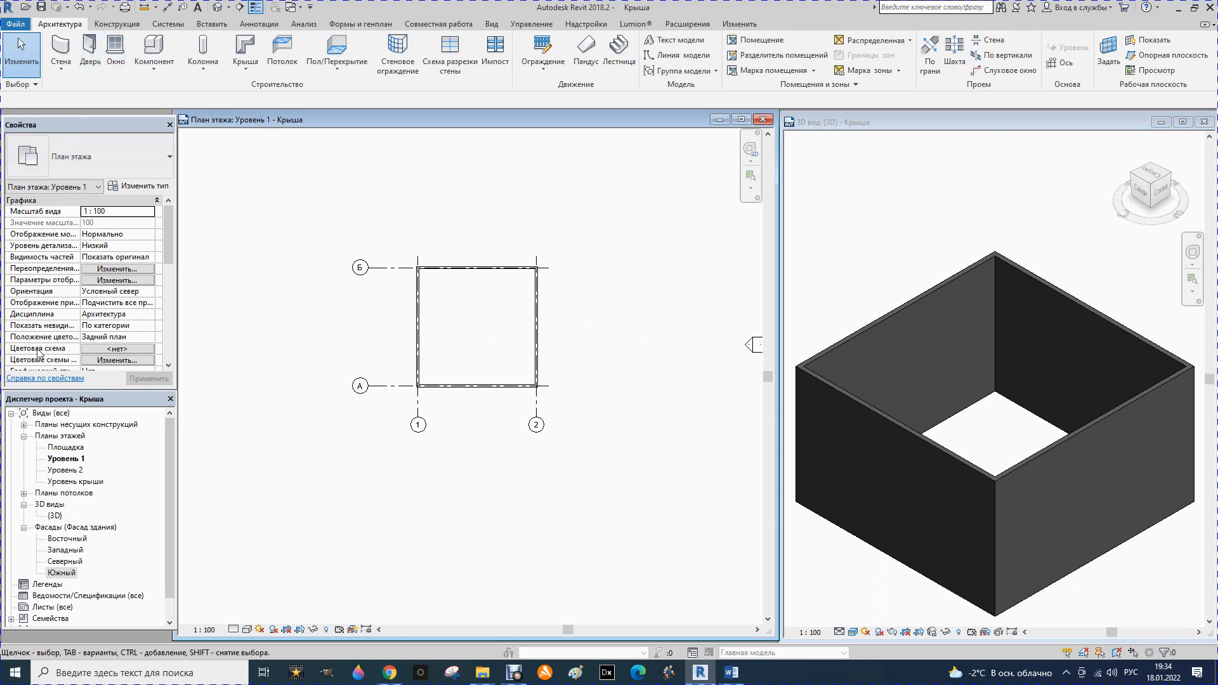
double_click(55, 573)
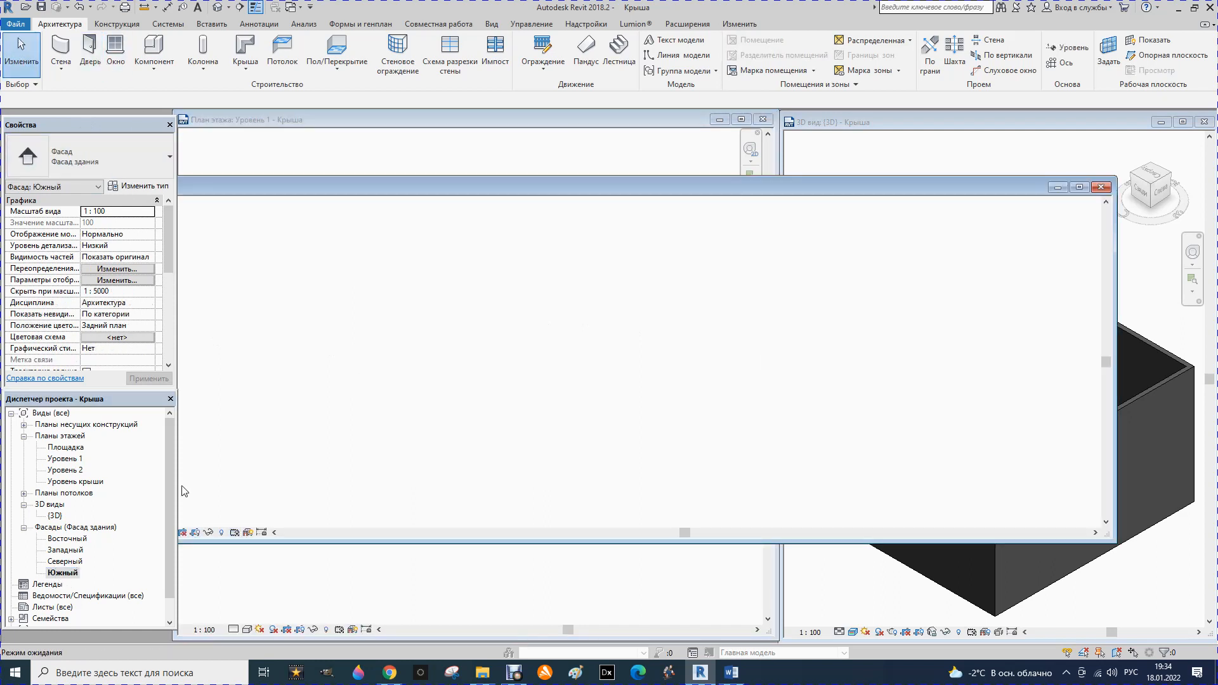
drag(522, 173, 528, 136)
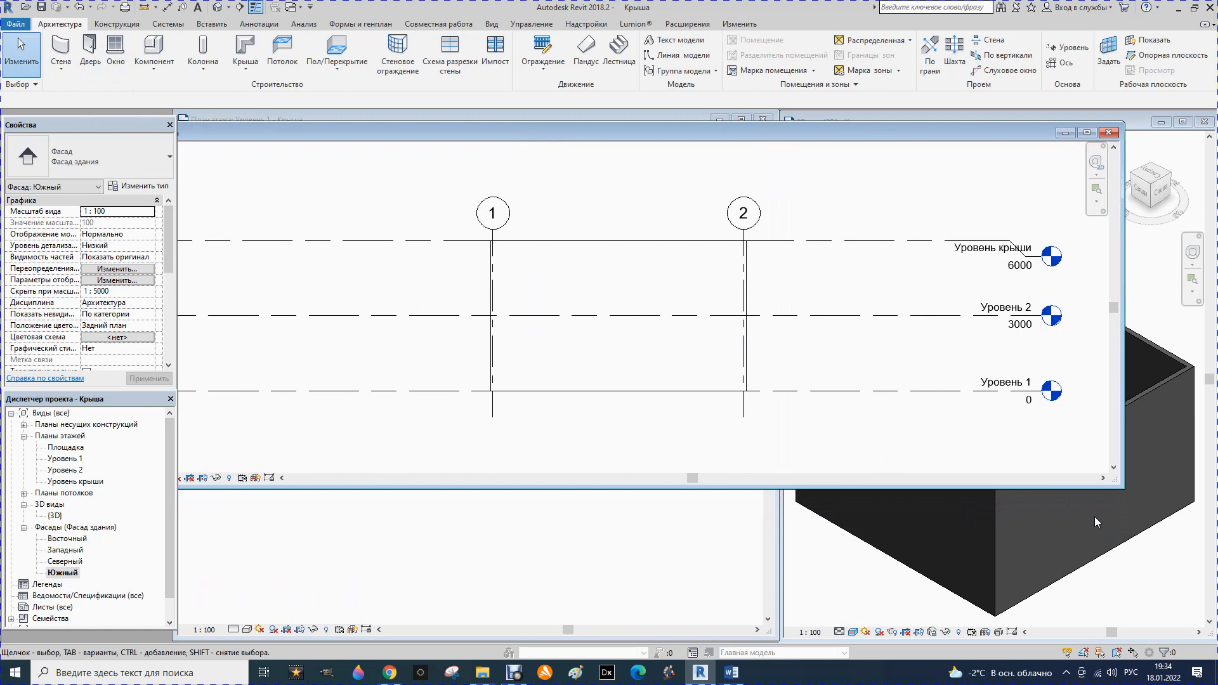
drag(1117, 489, 753, 638)
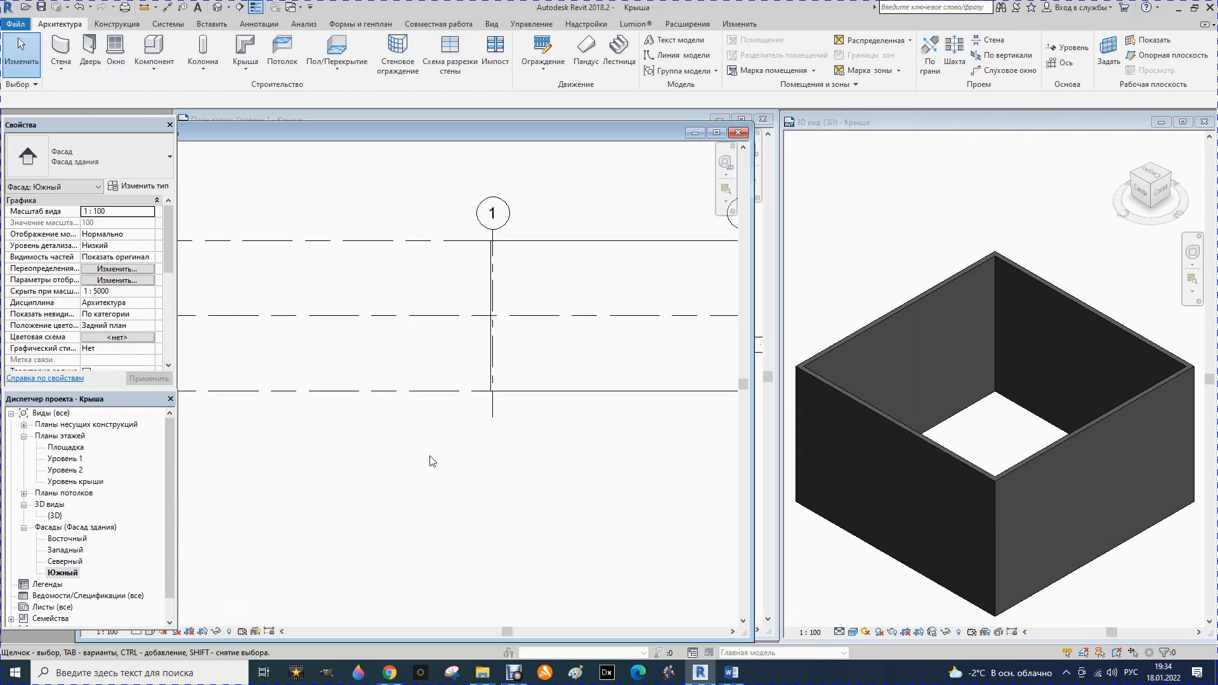
scroll(448, 400, down, 8)
scroll(413, 375, up, 4)
scroll(532, 346, up, 3)
scroll(456, 361, up, 2)
scroll(363, 377, up, 3)
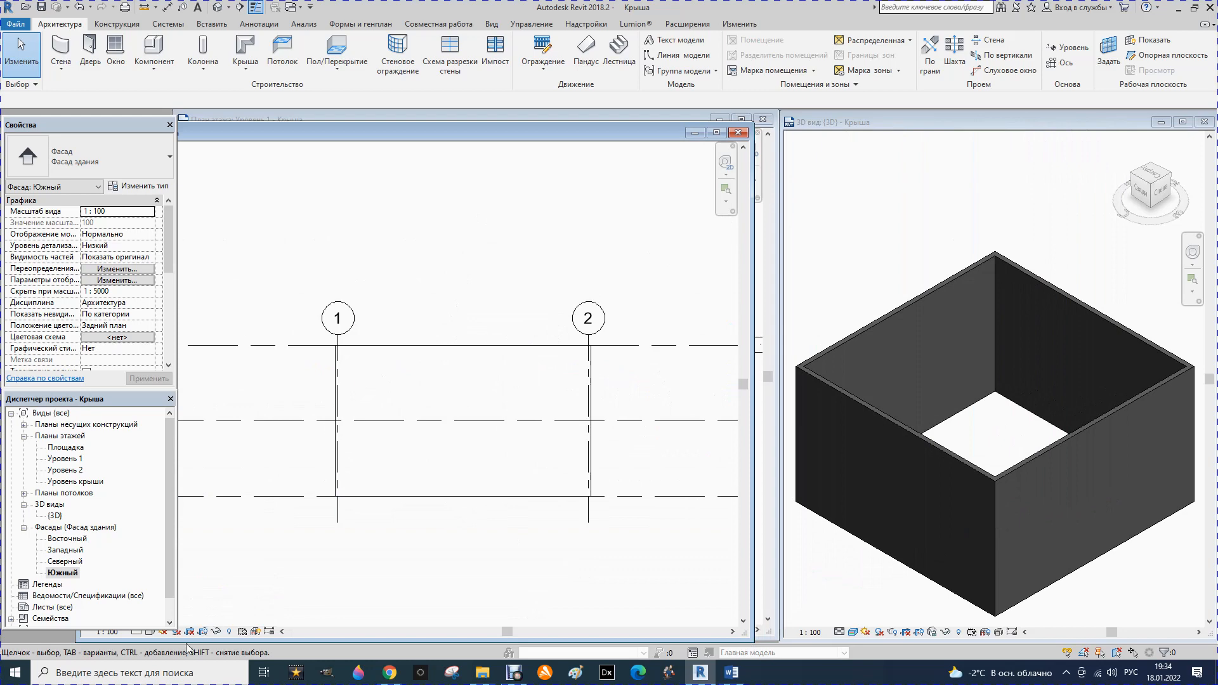
Set the elevation's detail level to Высокий and switch it to a shaded visual style.
click(136, 632)
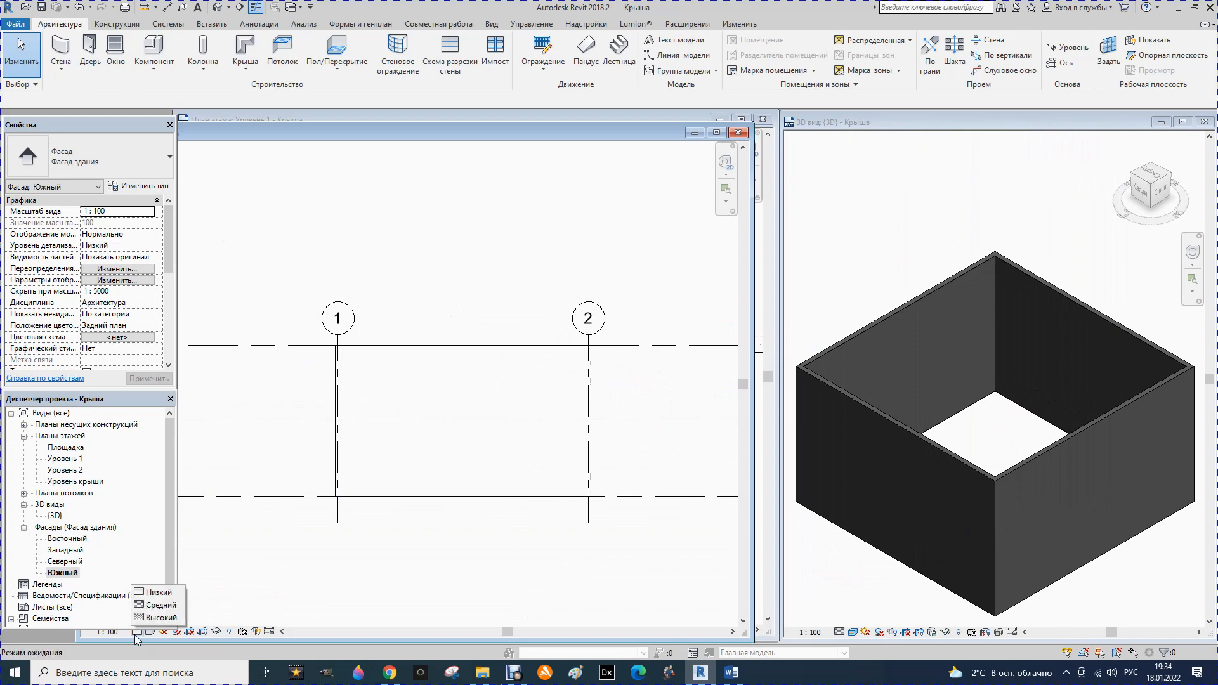
click(163, 618)
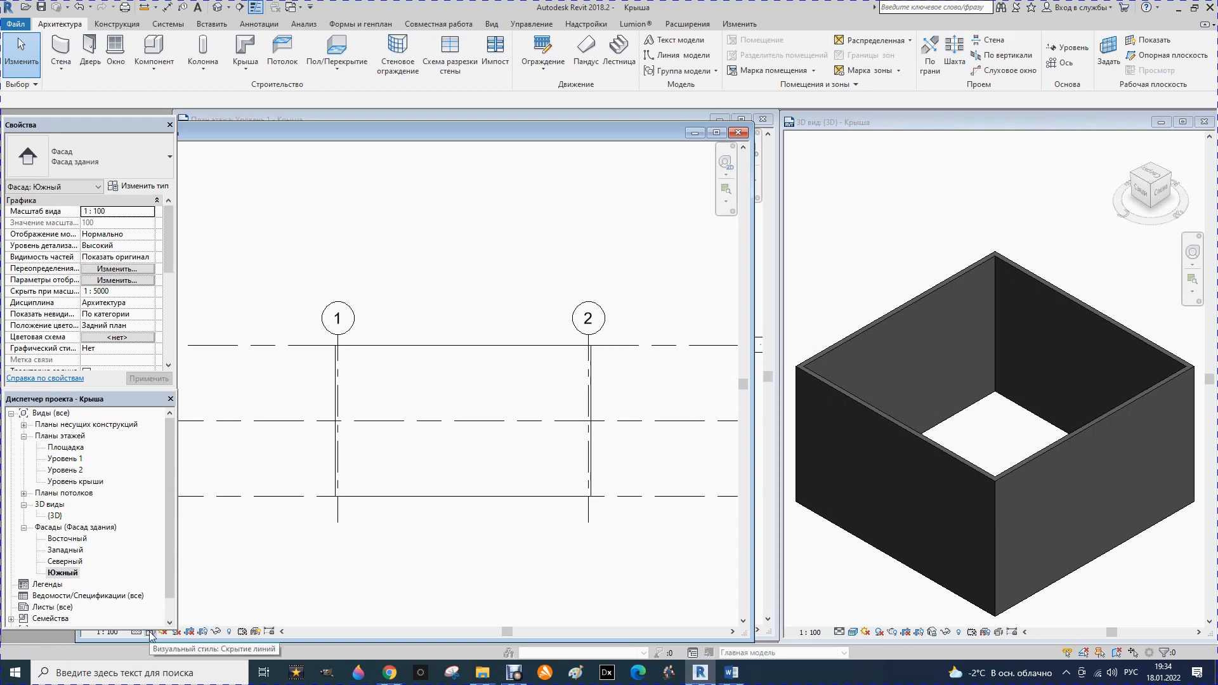
click(151, 632)
click(179, 581)
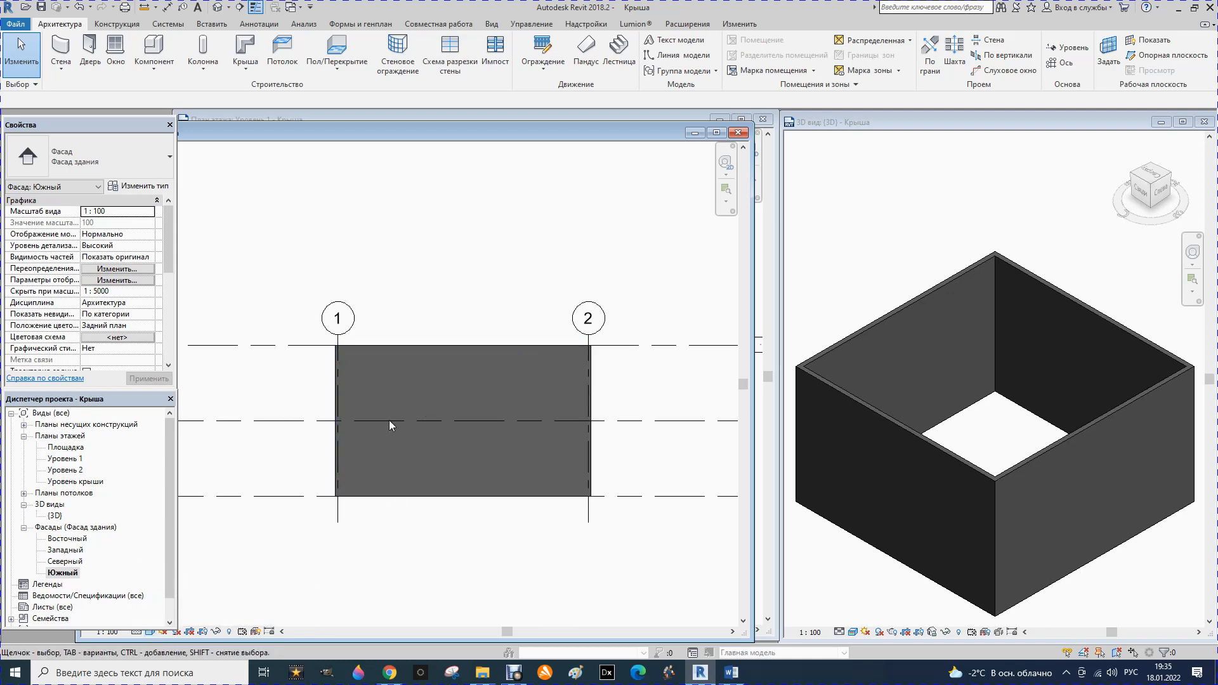
Move the bubbles of axes 1 and 2 from the upper ends to the lower ends in the elevation.
click(338, 343)
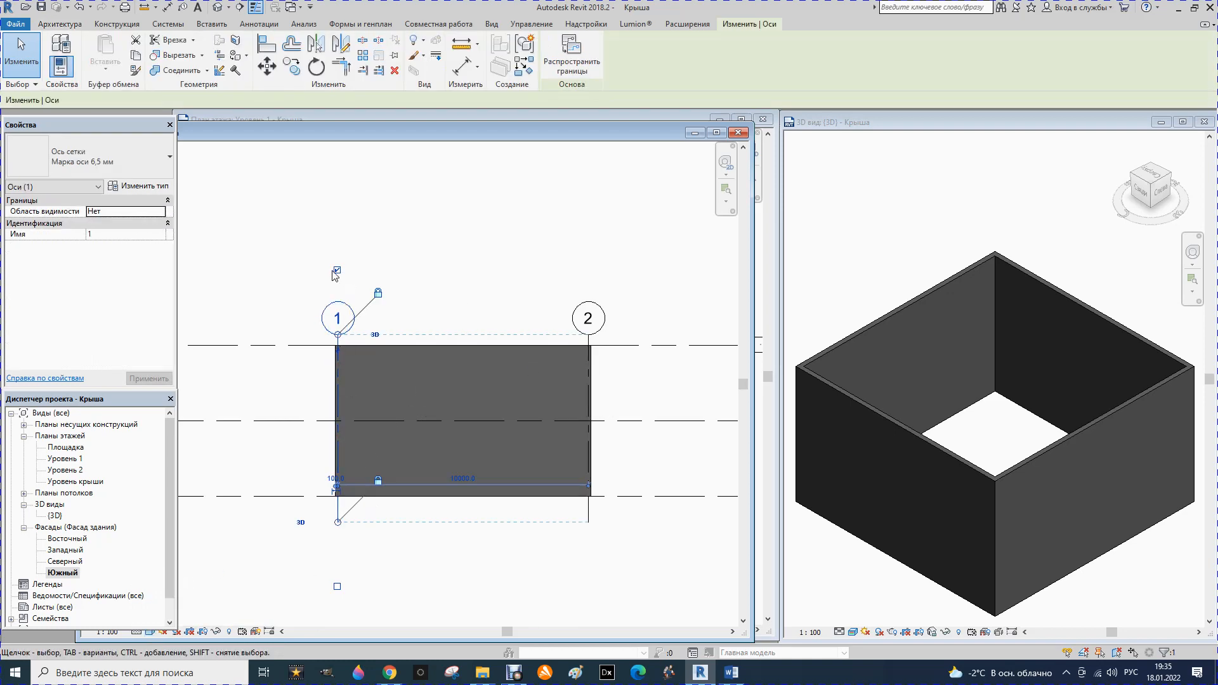
click(337, 271)
click(338, 586)
click(587, 518)
click(587, 586)
click(588, 271)
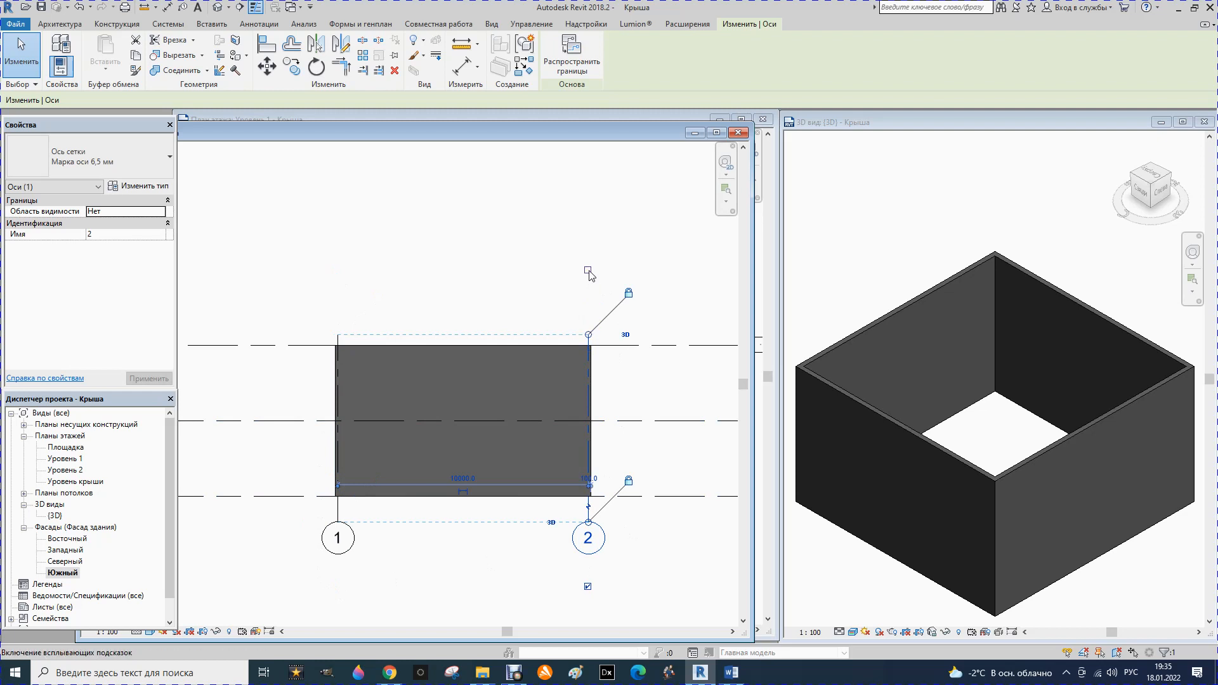
click(485, 273)
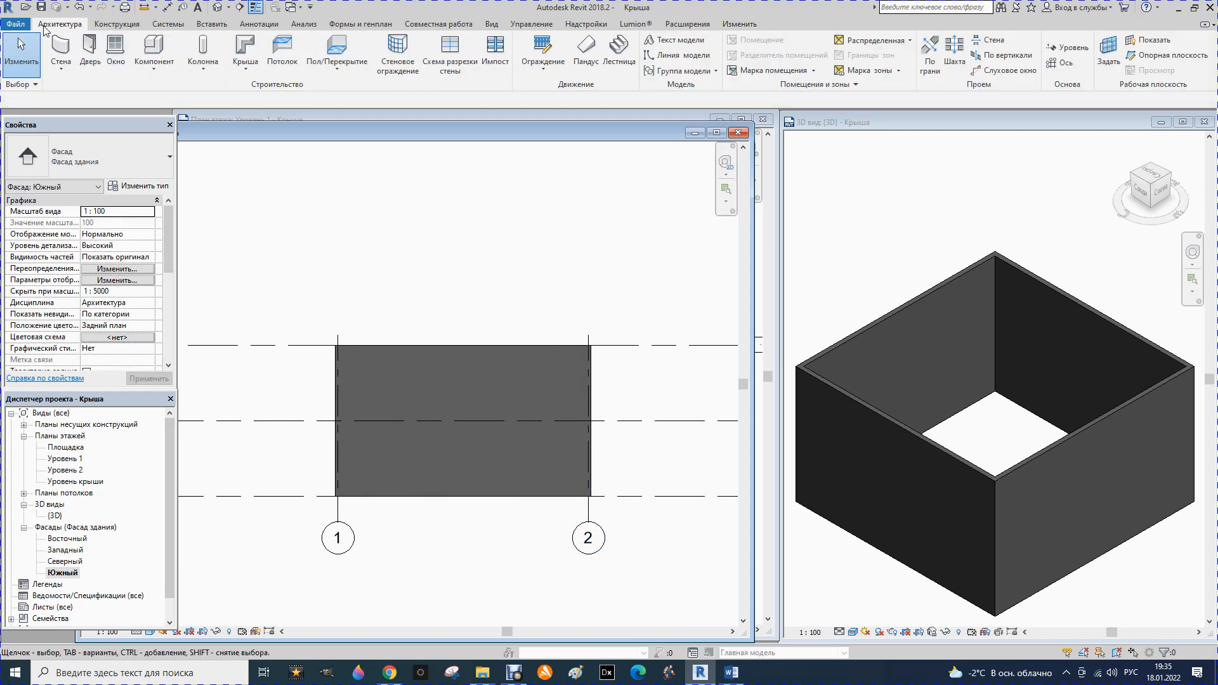
Start a roof by extrusion on the work plane of axis А, based on Уровень крыши with offset 0.0.
click(245, 67)
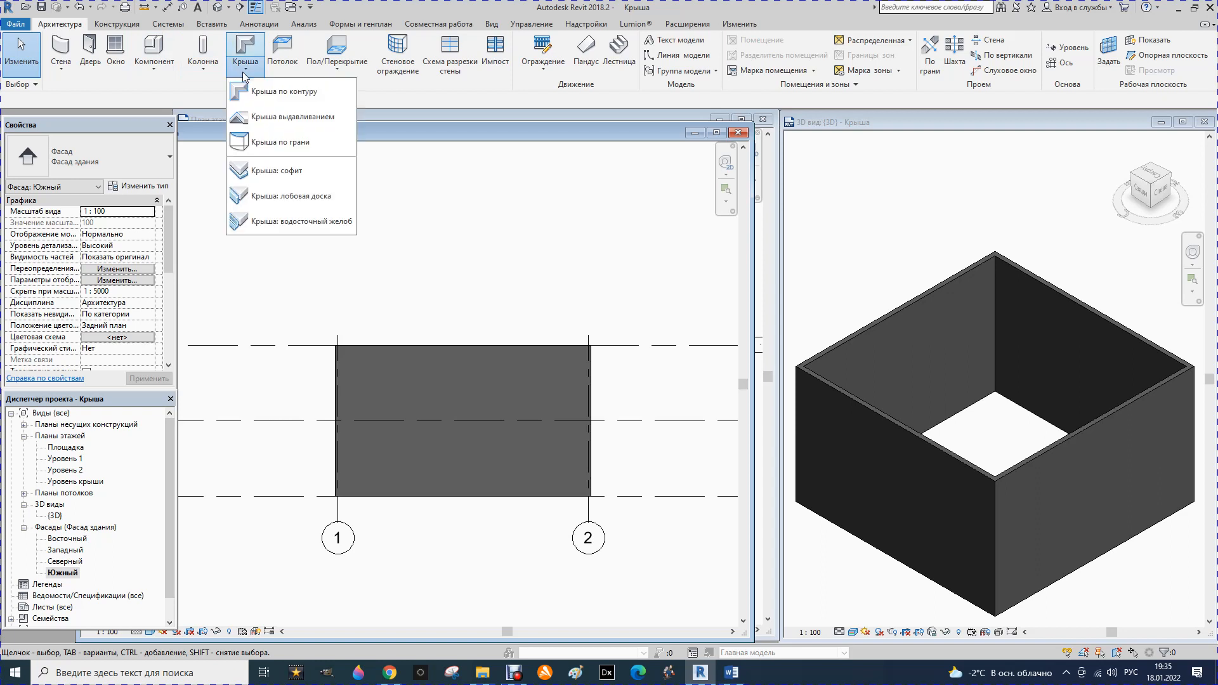
click(295, 119)
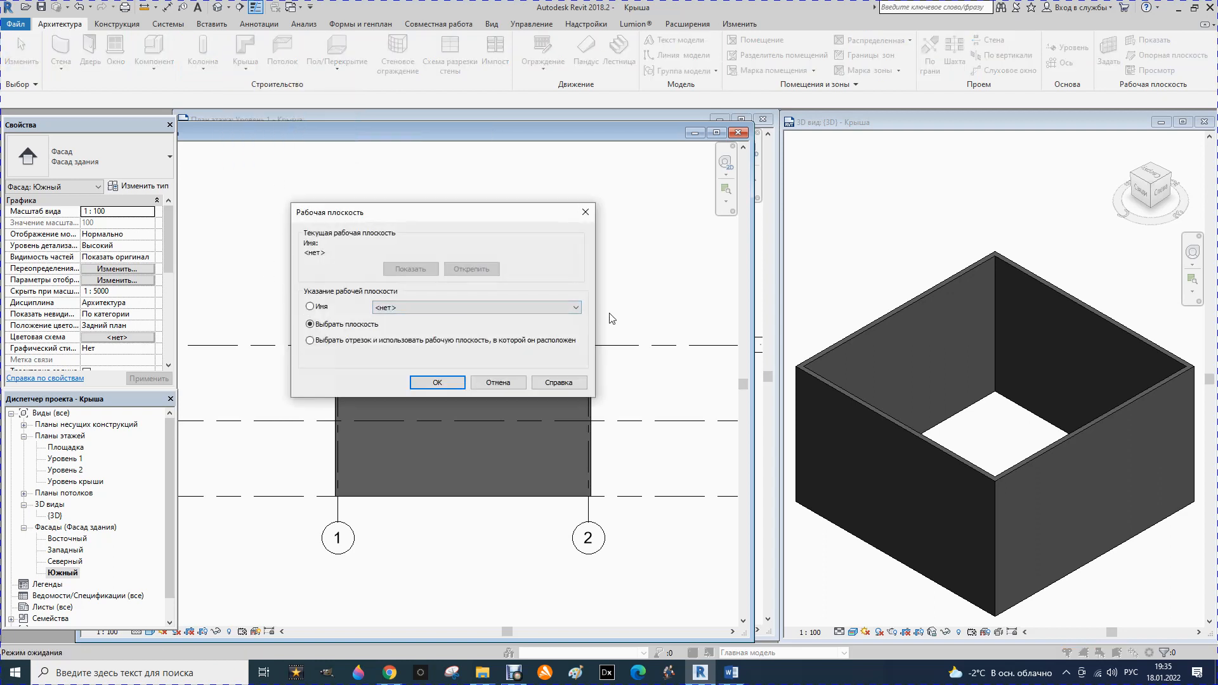
click(576, 307)
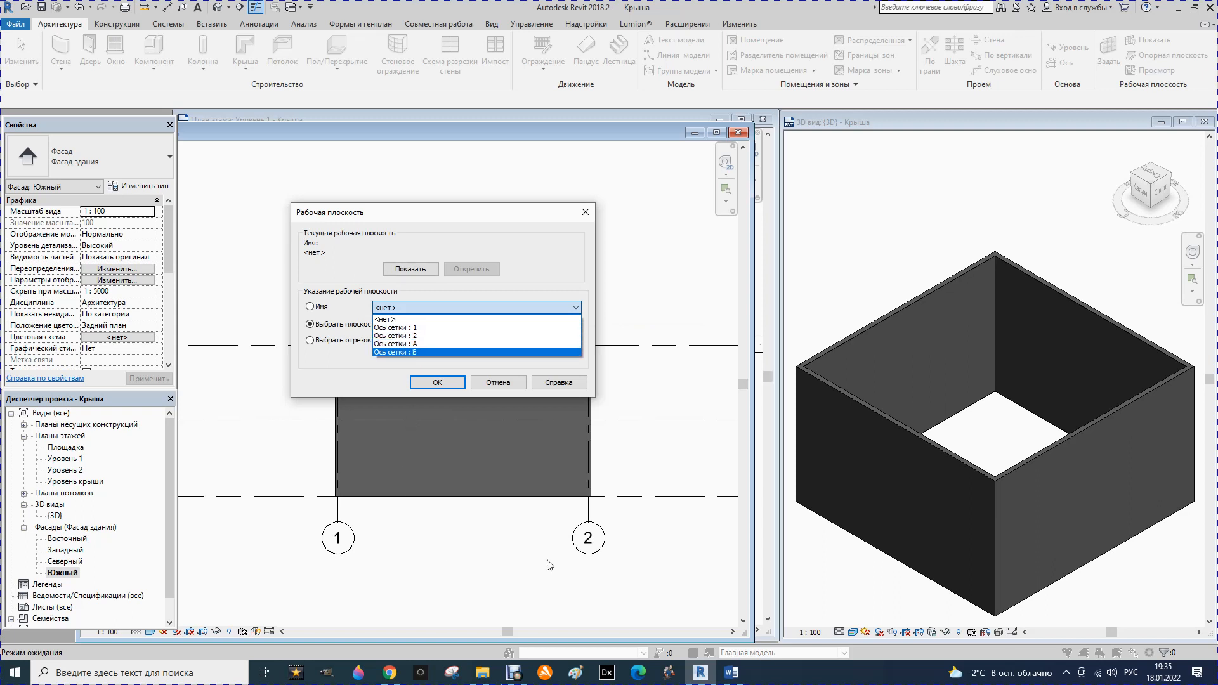
click(400, 345)
click(437, 383)
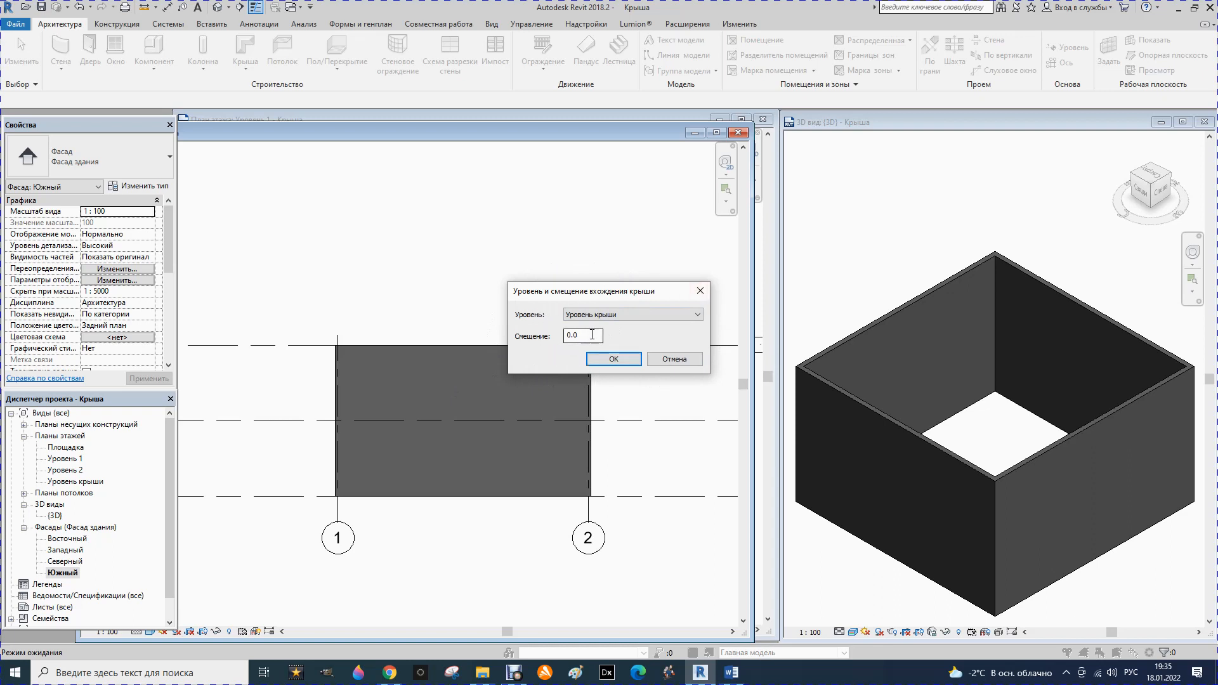
click(609, 360)
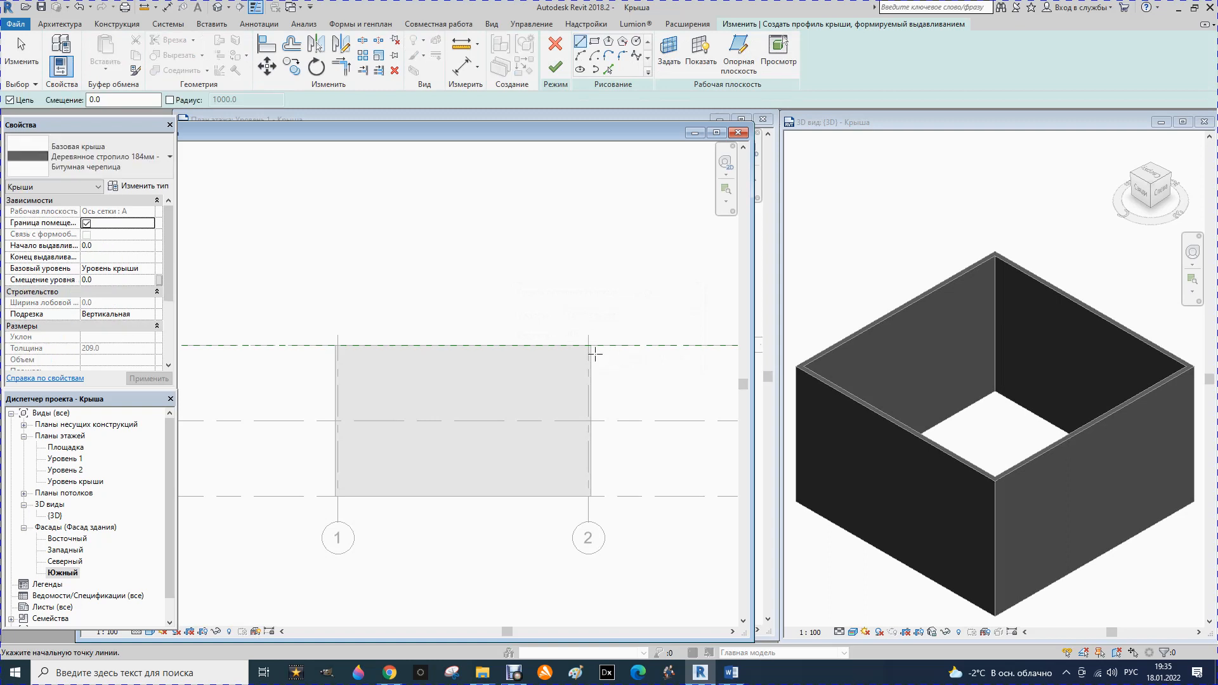
Sketch a 45° rising profile line with a 200 offset from the upper wall corner at axis 1 past the building's middle.
click(580, 43)
drag(113, 101, 72, 99)
click(459, 346)
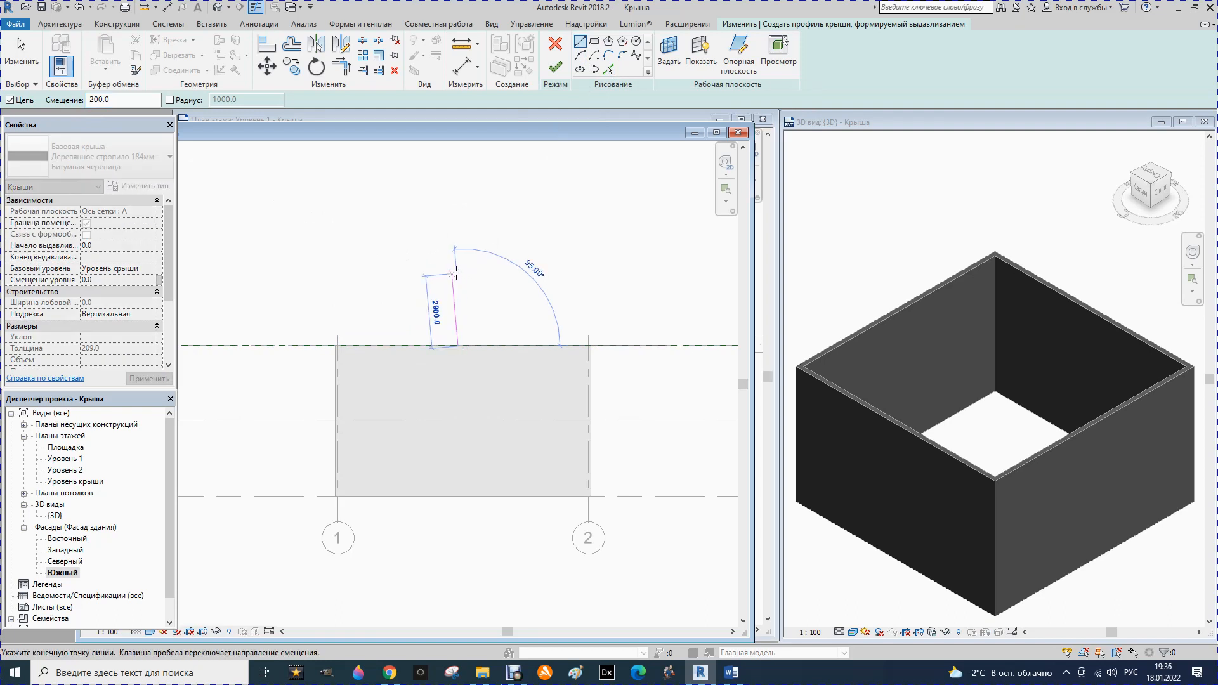
key(Escape)
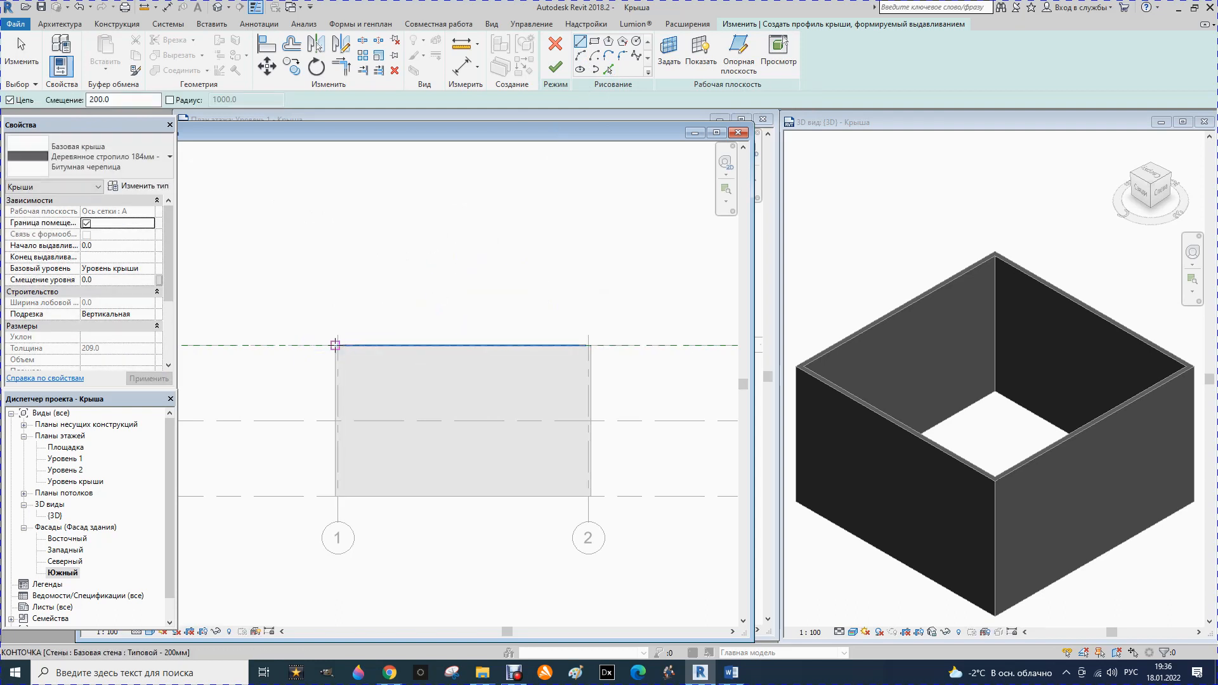
click(334, 346)
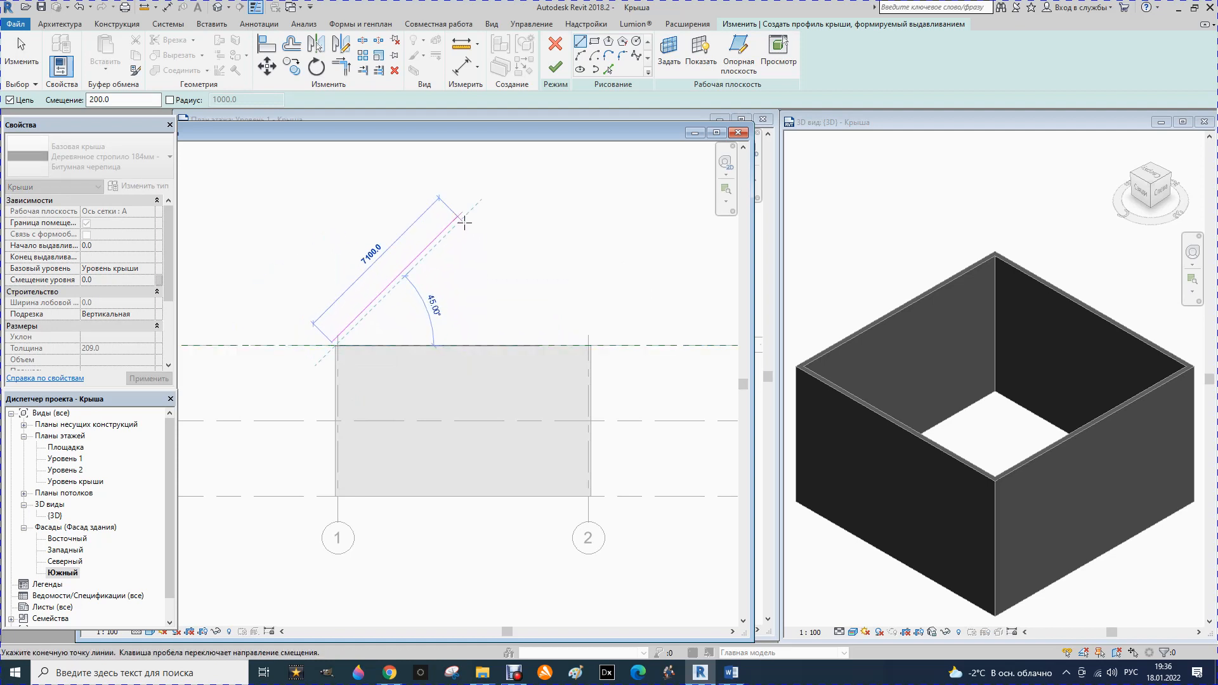
click(477, 198)
key(Escape)
key(Escape)
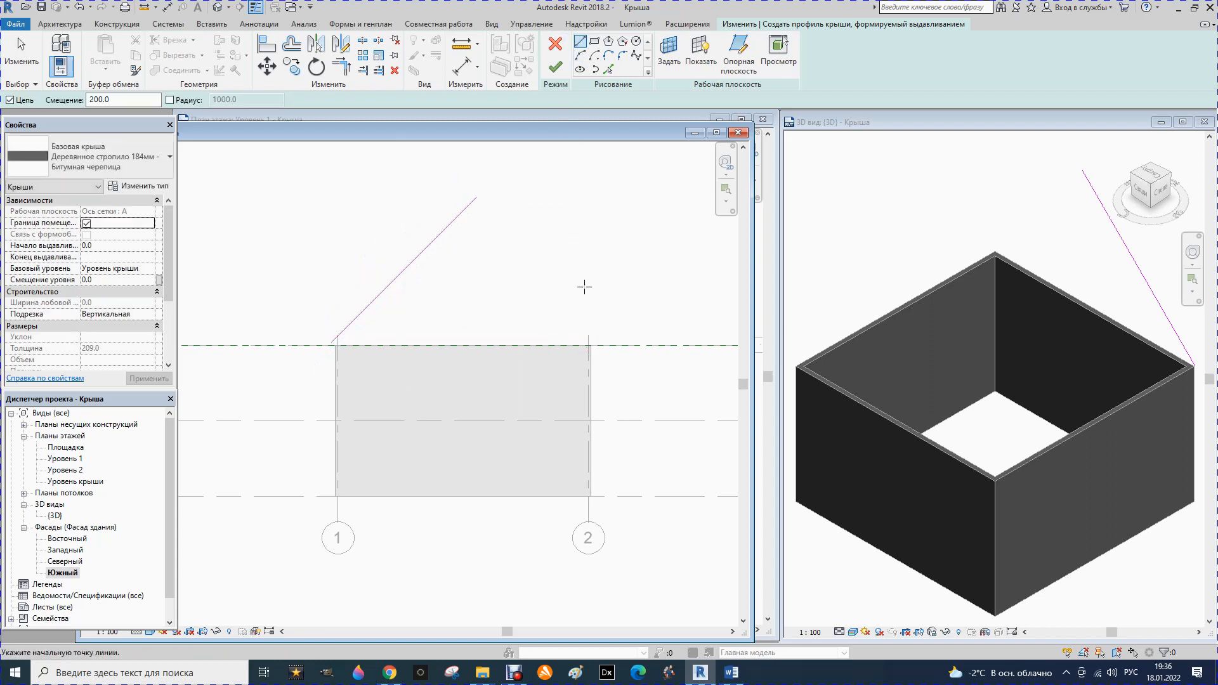
Sketch a horizontal line with the 200 offset from the upper wall corner at axis 2 to the wall top's midpoint.
click(590, 344)
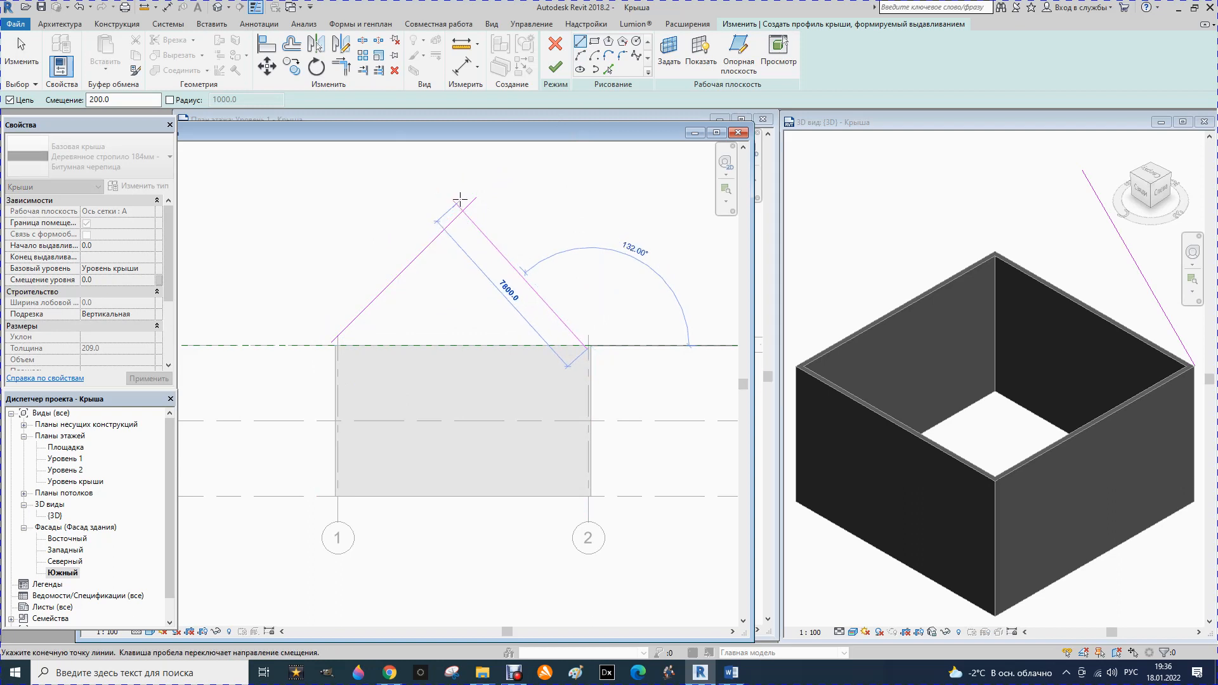
click(463, 346)
key(Escape)
key(Escape)
key(Return)
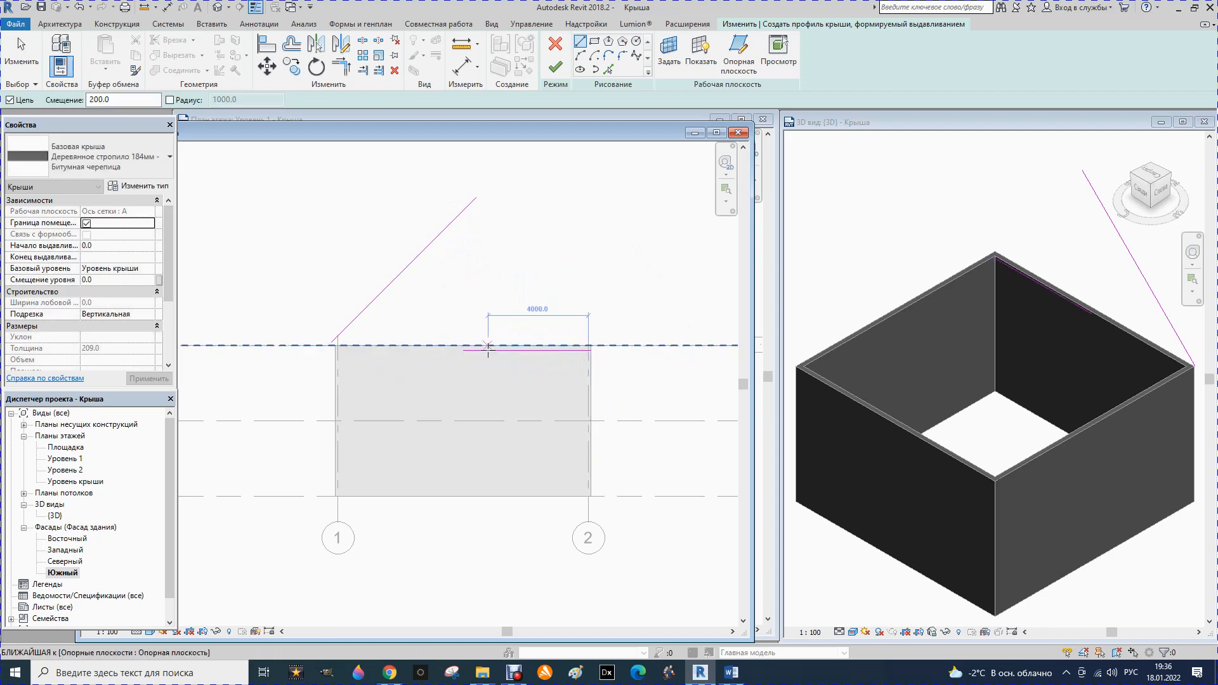
click(496, 351)
key(Escape)
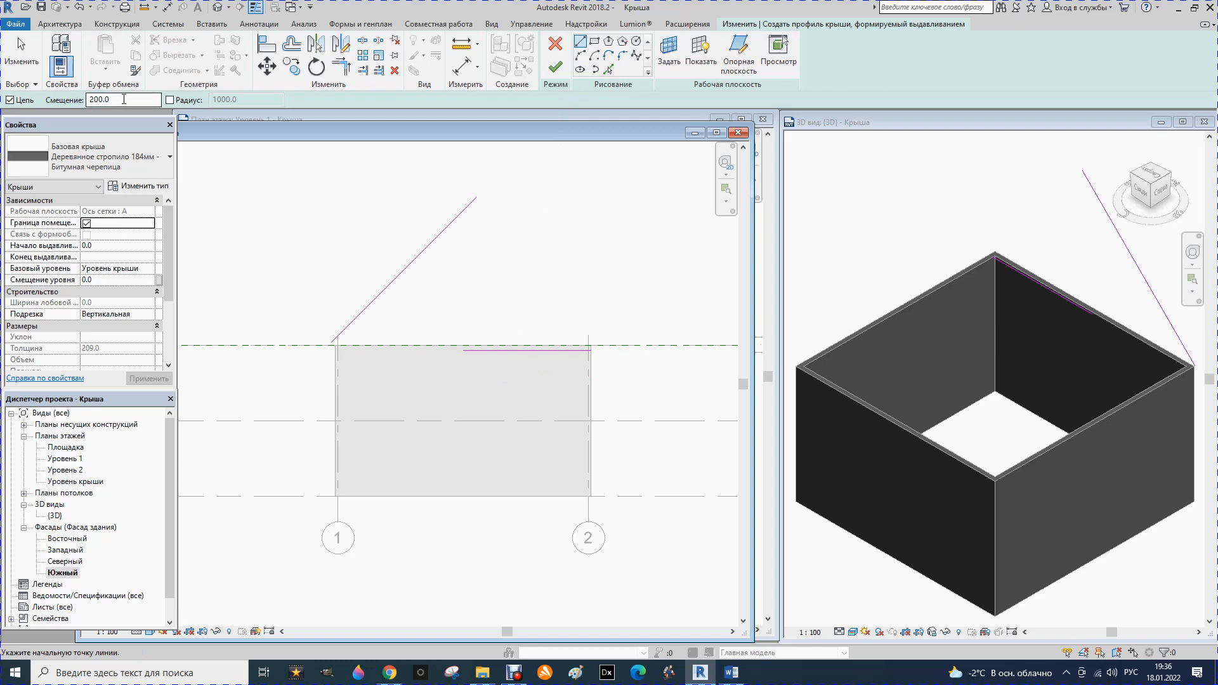
Set the line offset to 0 and sketch a vertical line from the wall top's midpoint up past the sloping line.
text(0)
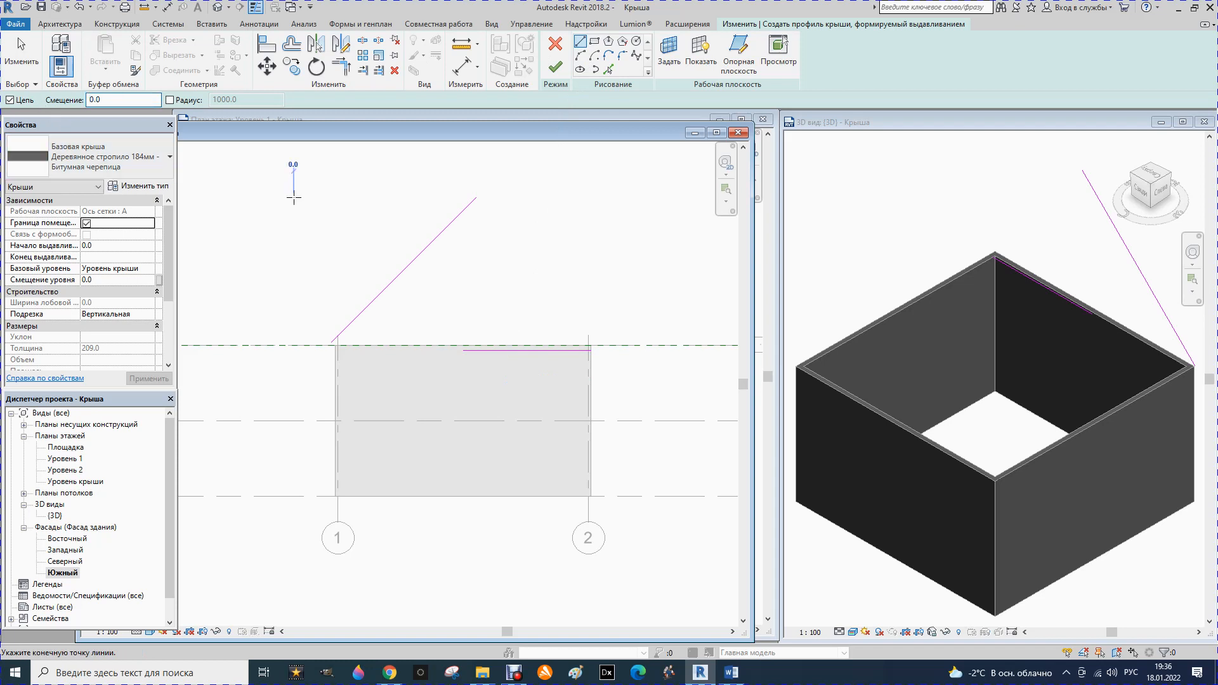
click(294, 196)
key(Escape)
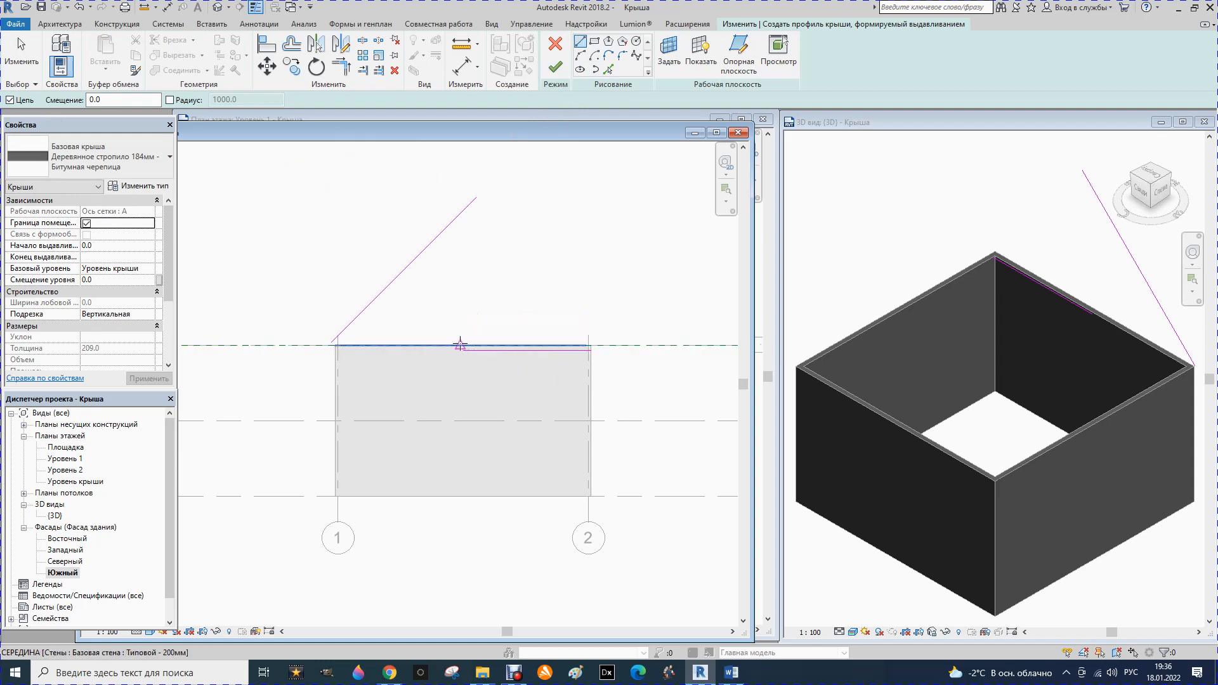
click(462, 346)
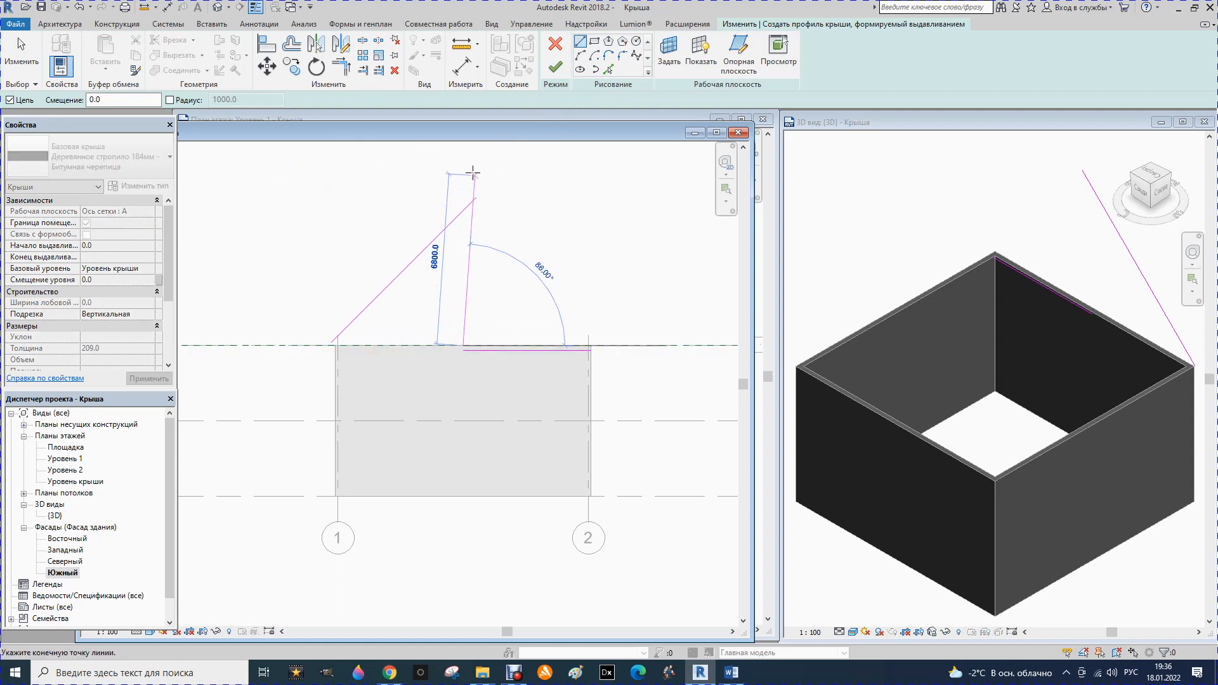
click(461, 165)
key(Escape)
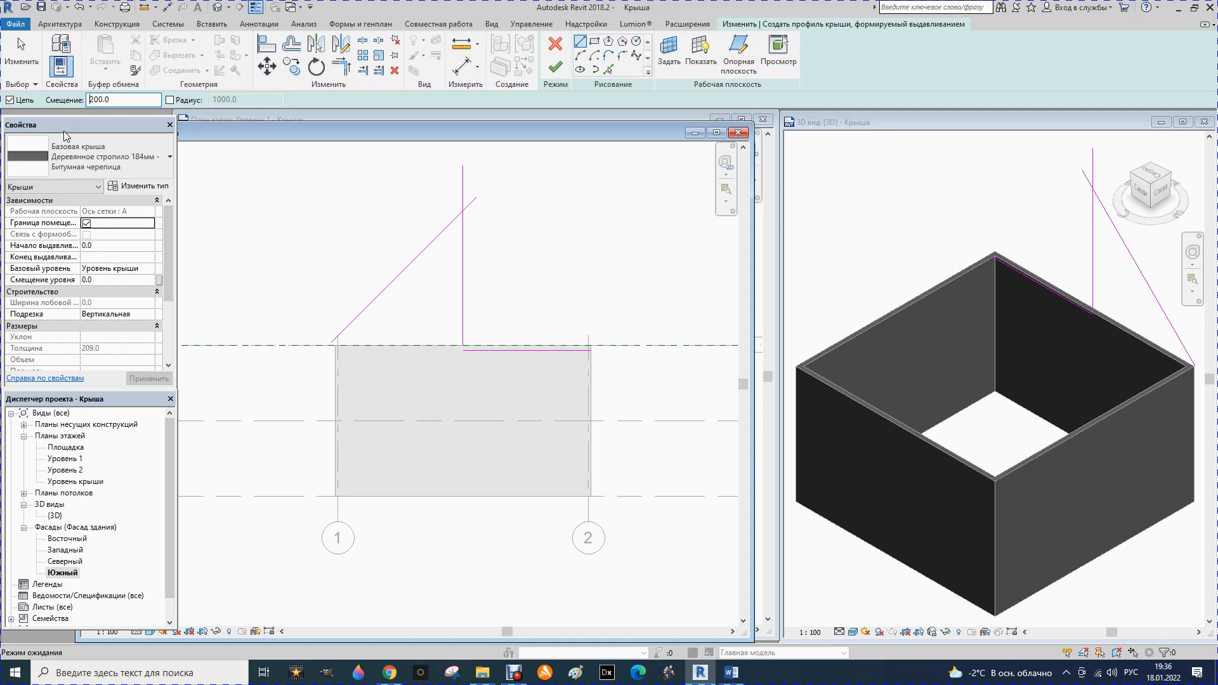
click(590, 347)
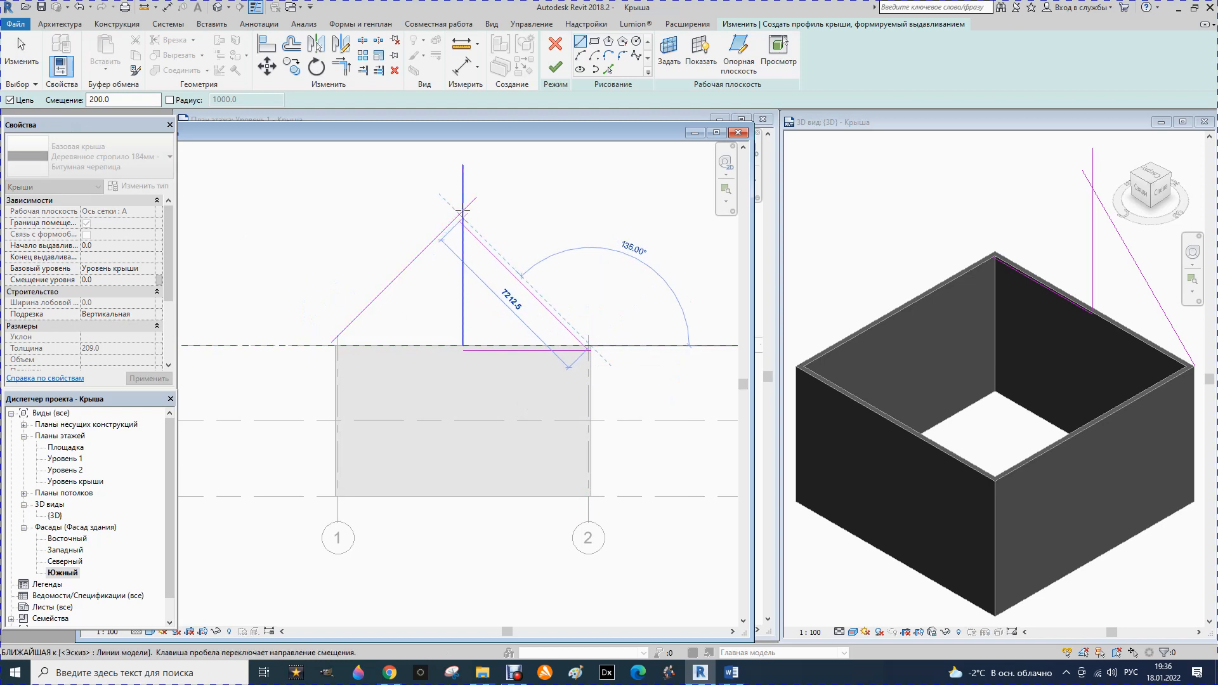
key(Escape)
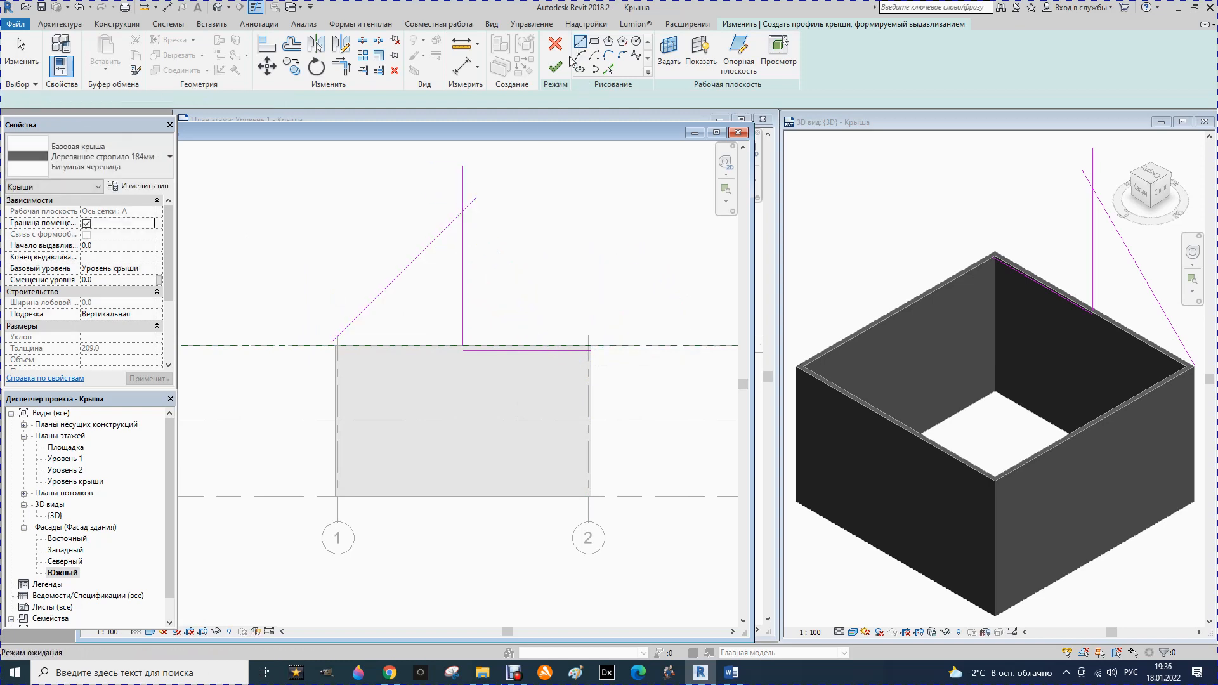
click(464, 210)
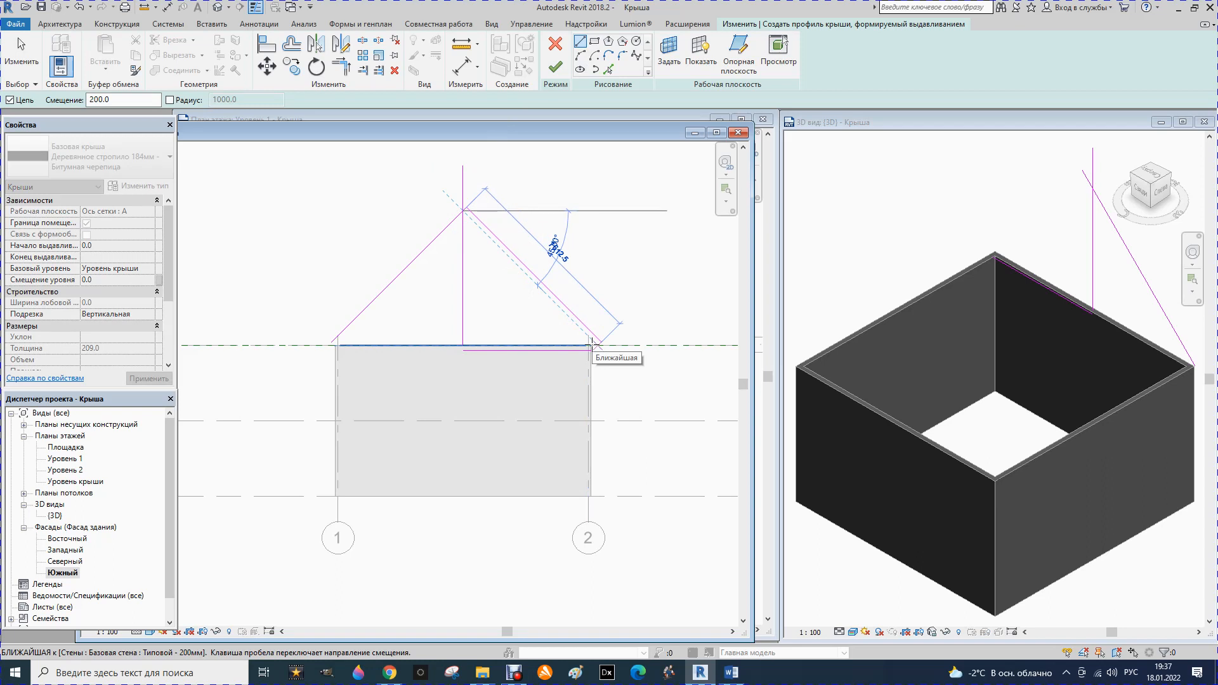
key(Escape)
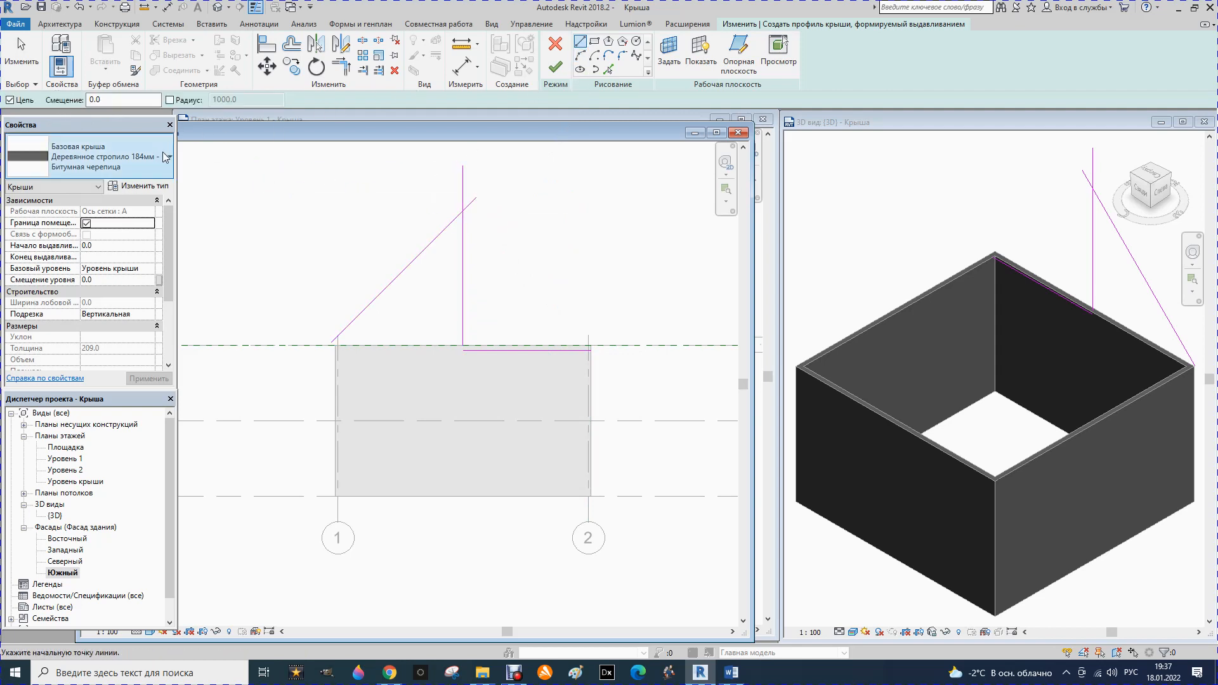
Sketch the second slope line from the crossing of the vertical and rising lines down past the upper wall corner at axis 2.
click(463, 211)
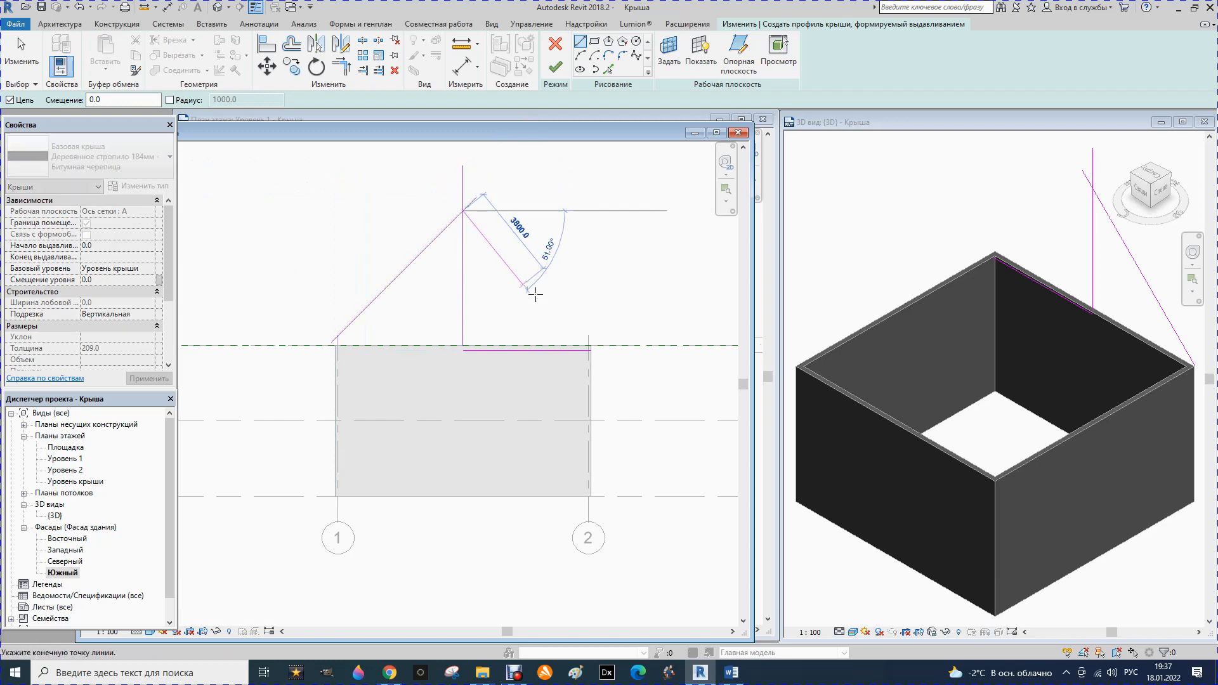
click(597, 344)
key(Escape)
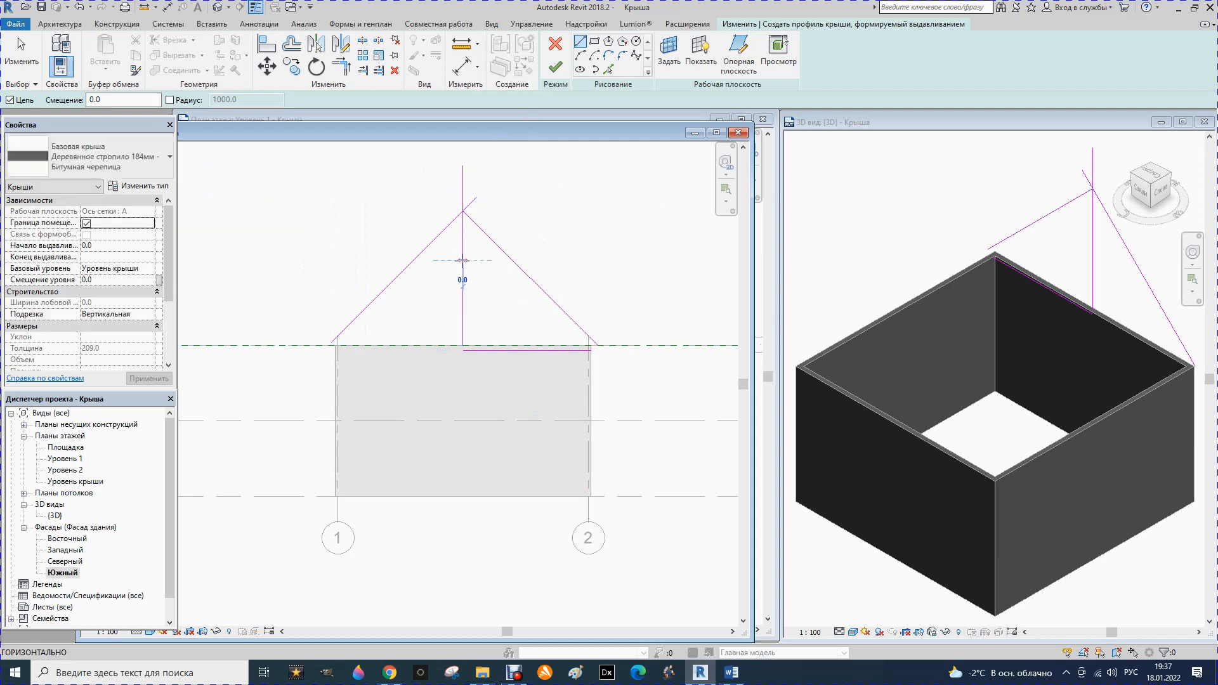
key(Escape)
key(Escape)
Delete the vertical and horizontal helper lines from the roof profile sketch.
click(463, 264)
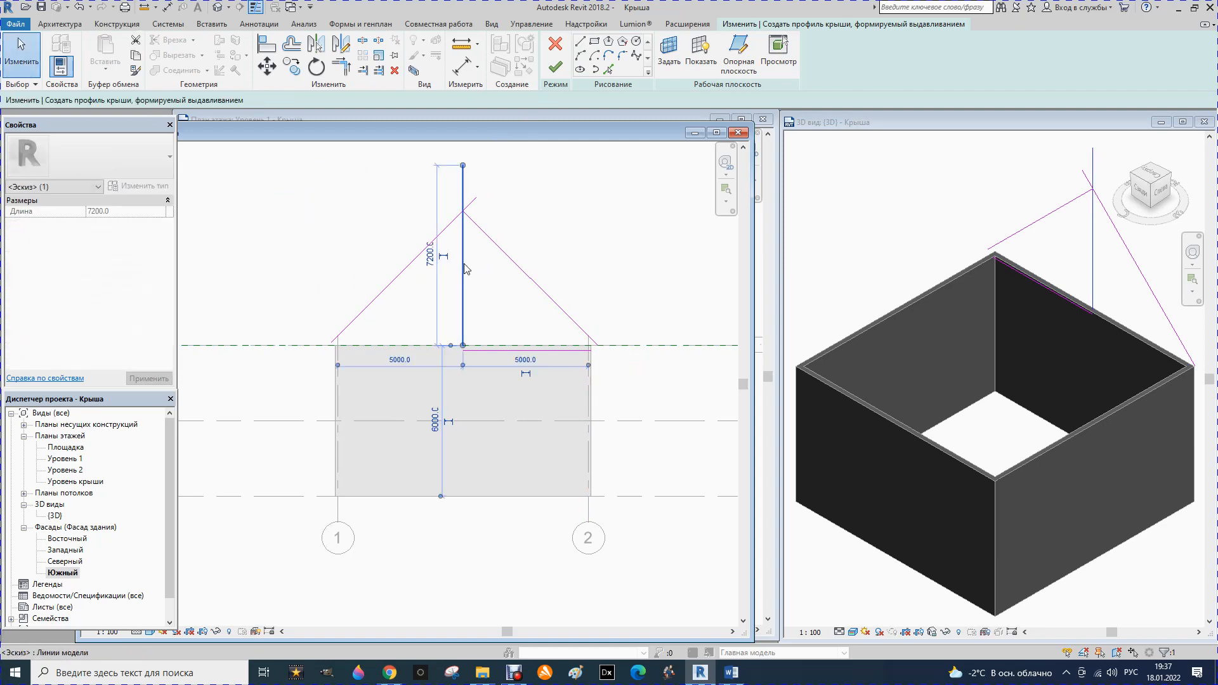
key(Delete)
click(479, 349)
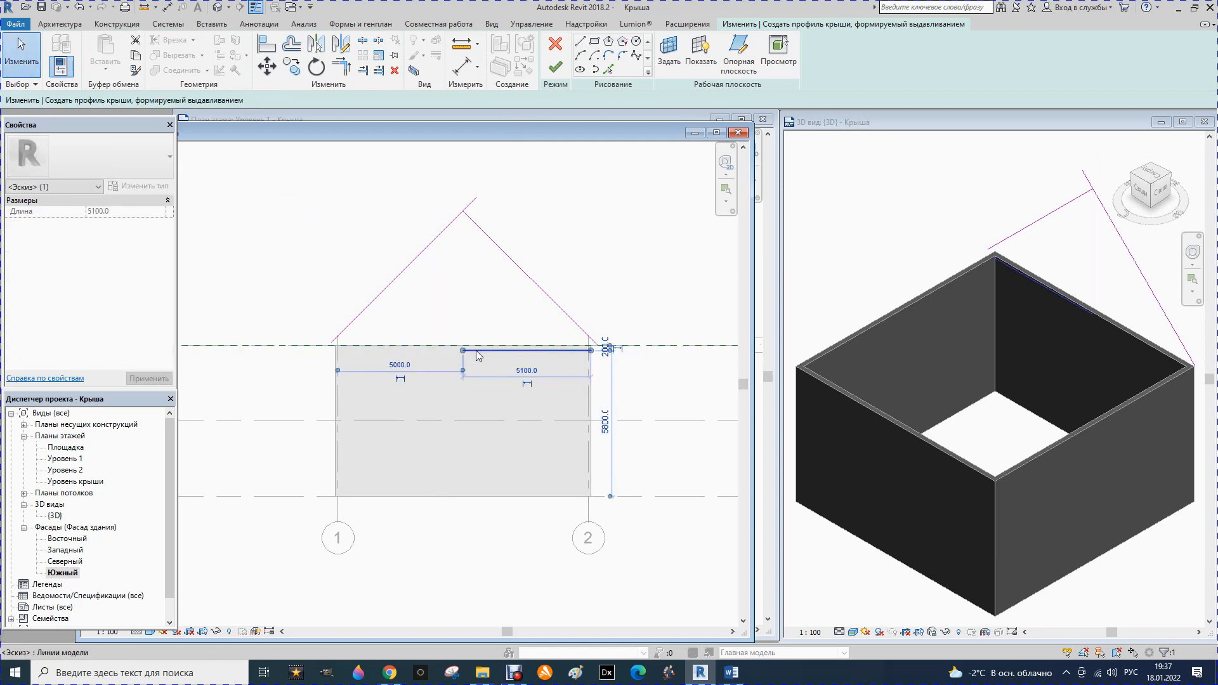
key(Delete)
Shorten the rising line's upper end to the ridge point and finish the roof profile sketch.
scroll(468, 203, up, 3)
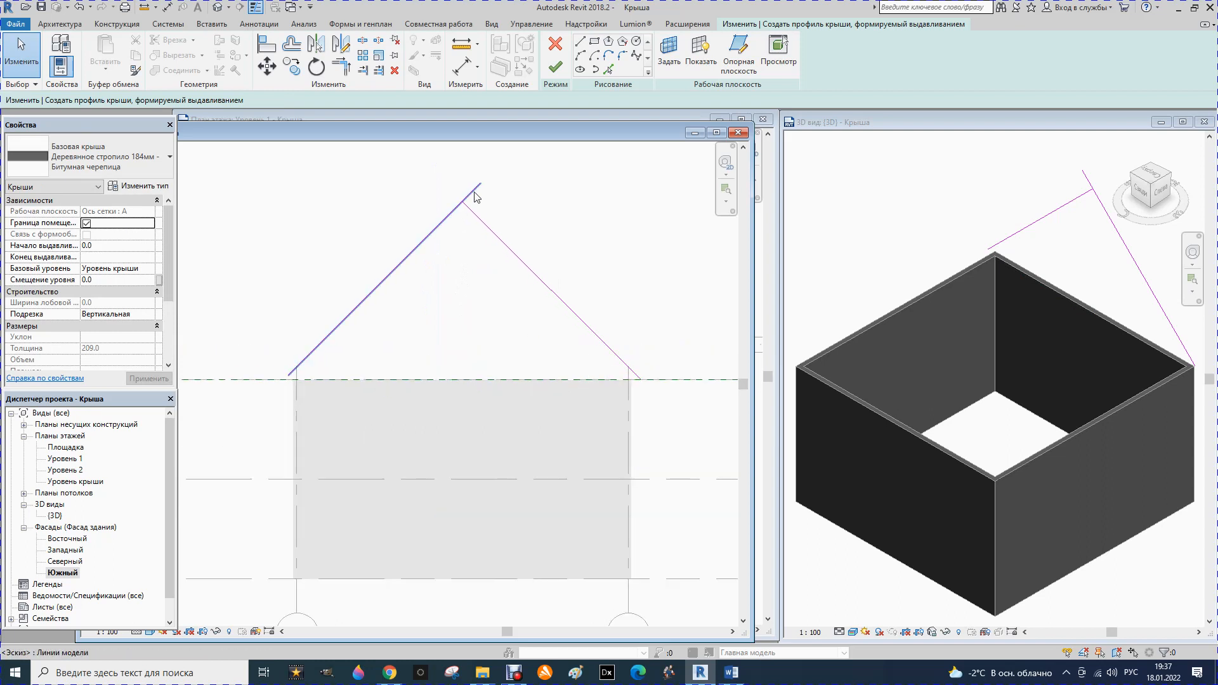
click(474, 195)
drag(481, 188, 460, 209)
click(500, 204)
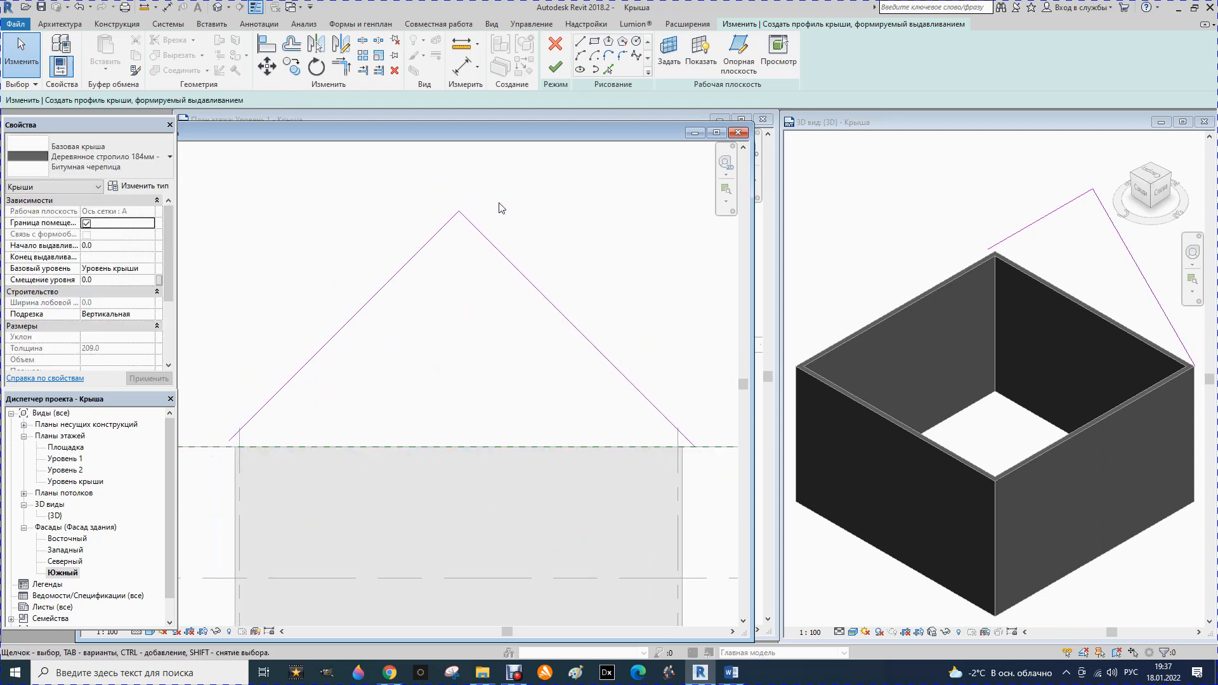
scroll(501, 204, down, 1)
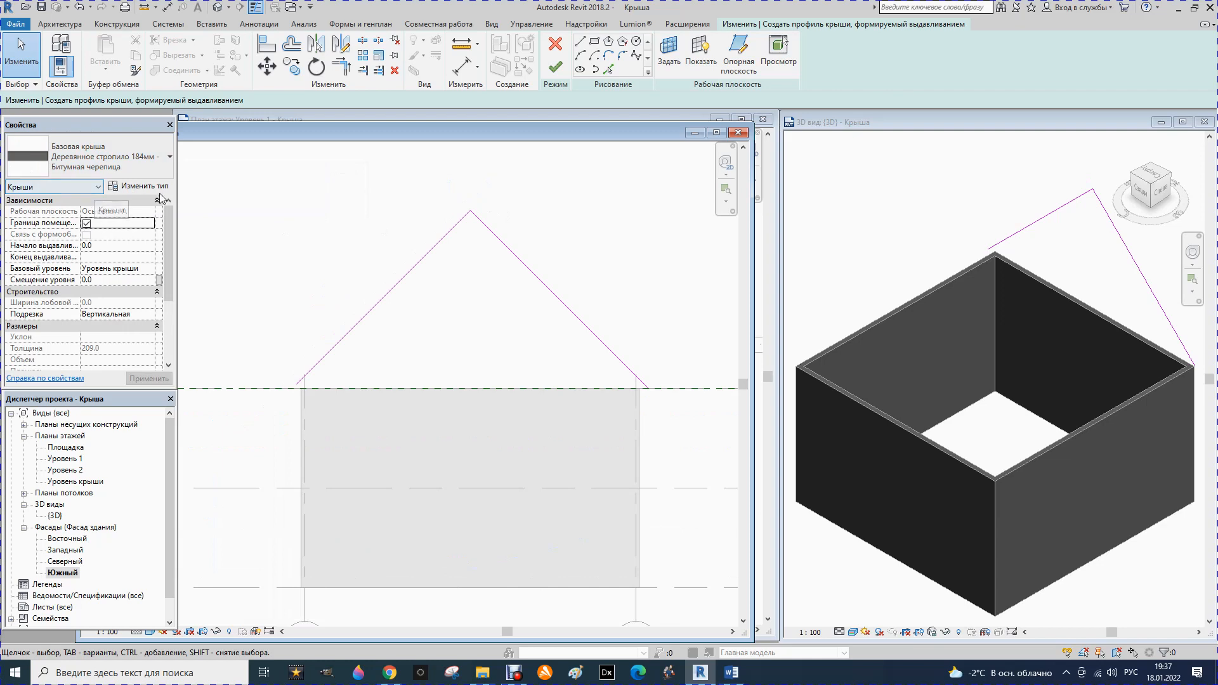
click(556, 69)
click(494, 158)
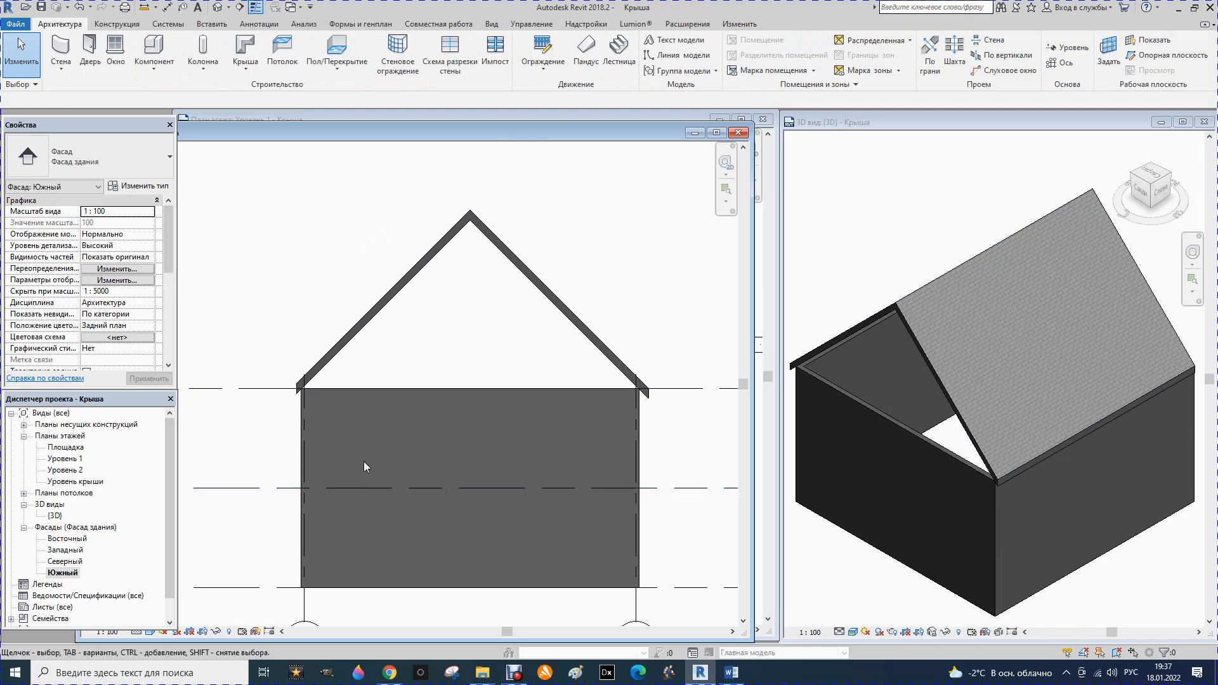
In the top 3D view, align the roof's extrusion ends with the outer wall faces, with start 100 and end -10100.
click(1152, 182)
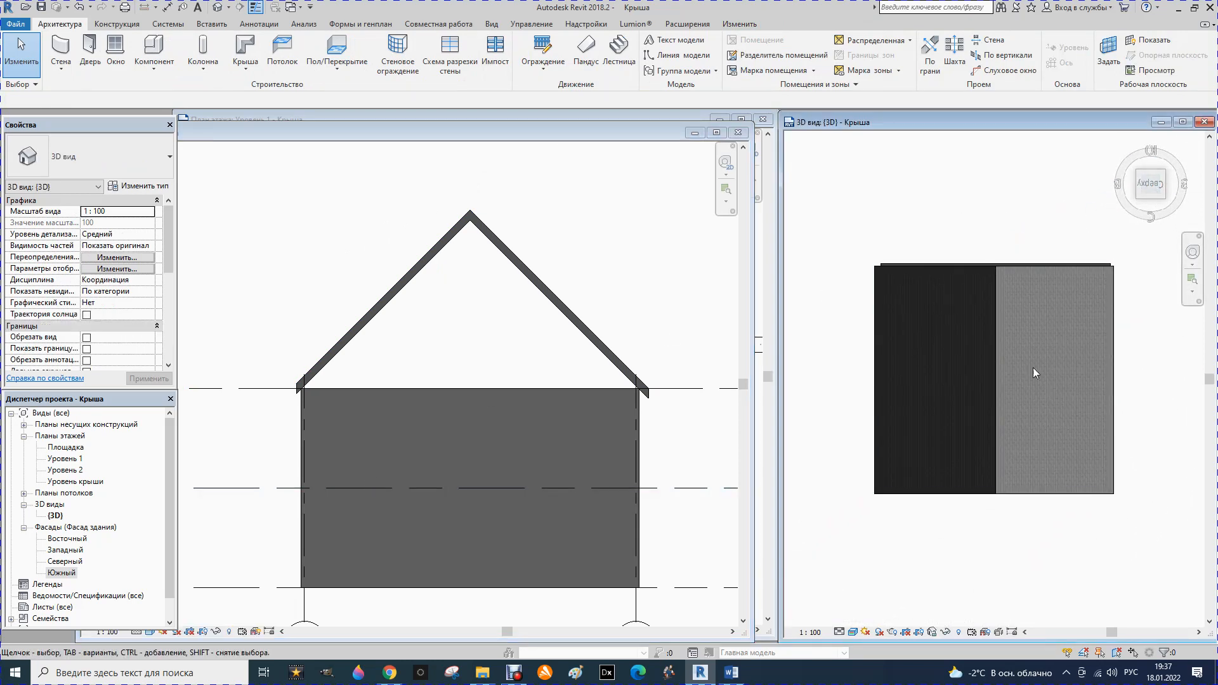
scroll(1033, 372, up, 3)
scroll(991, 277, down, 2)
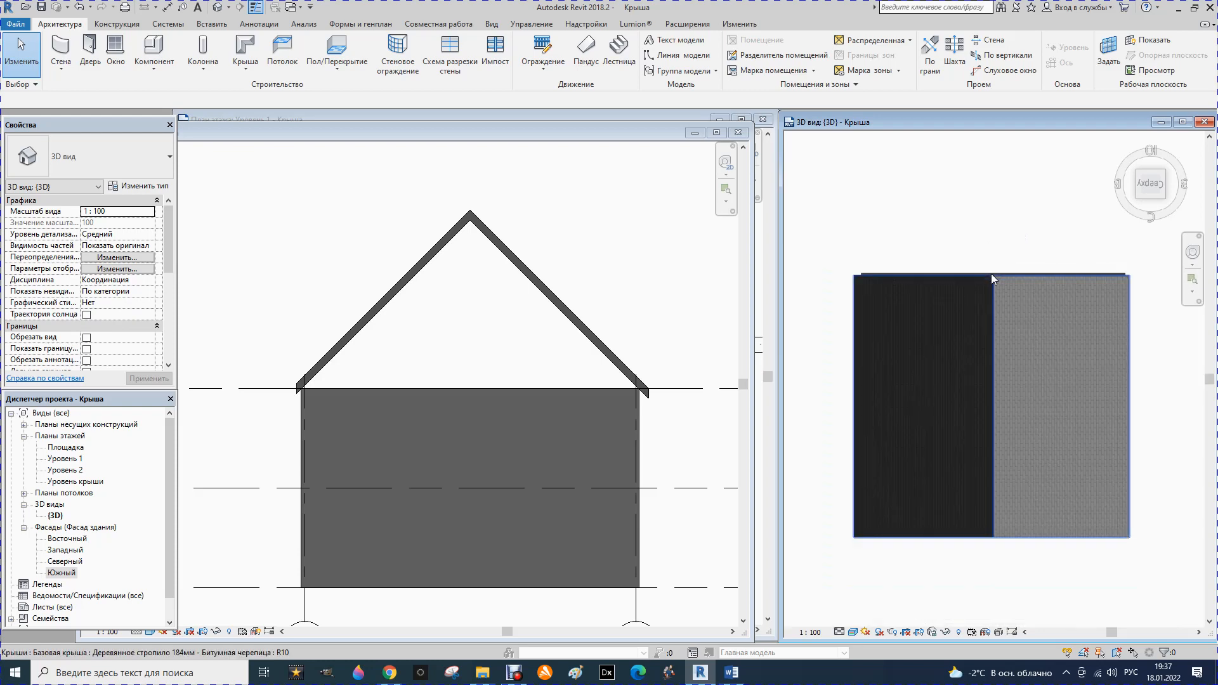
click(982, 536)
scroll(991, 553, up, 2)
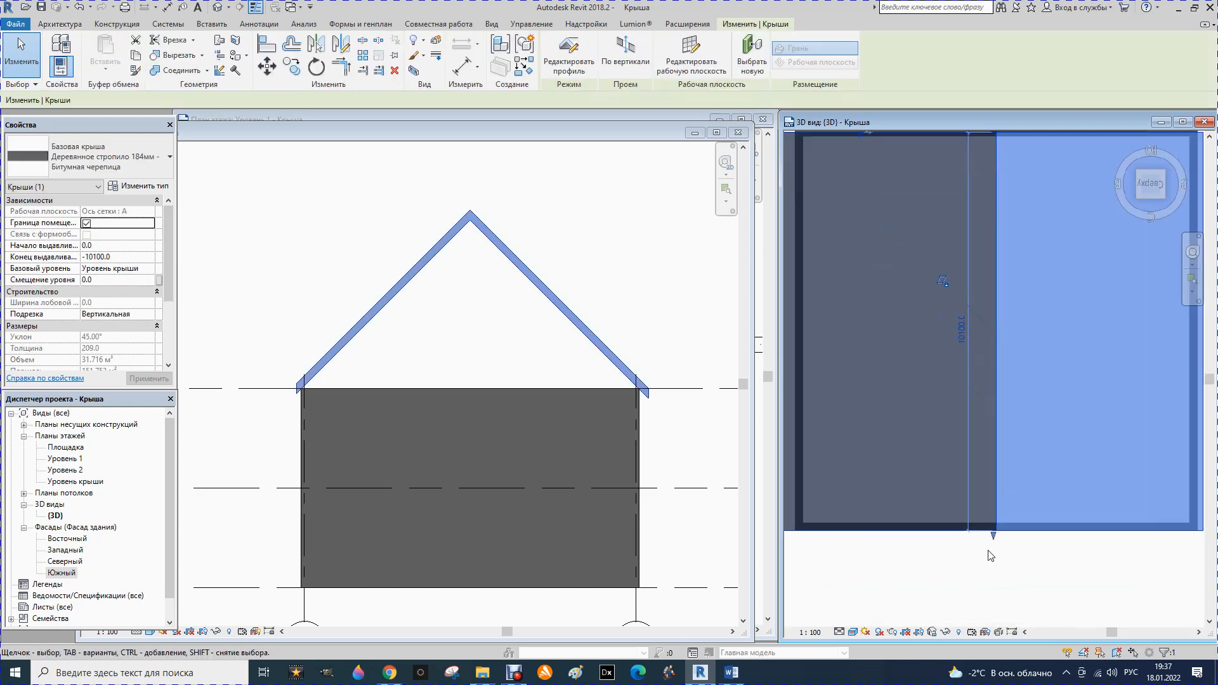
drag(993, 535, 1002, 501)
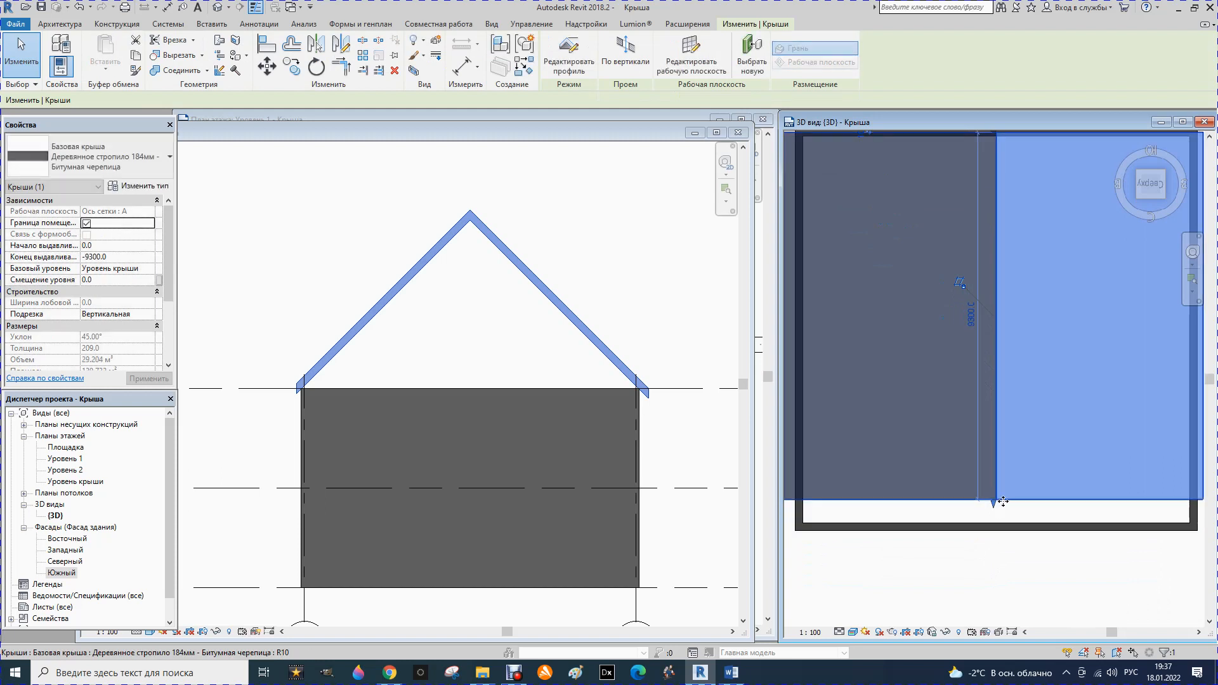
drag(995, 505, 993, 530)
scroll(944, 322, down, 2)
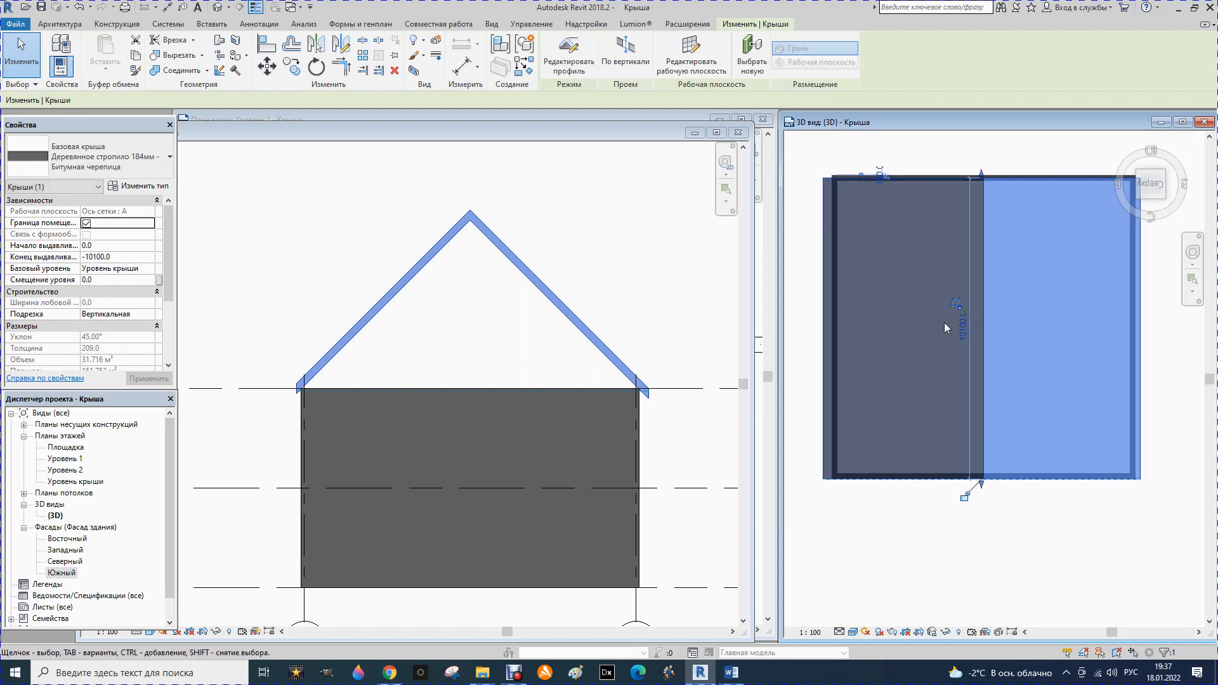
scroll(974, 219, up, 2)
mouse_move(974, 219)
mouse_down()
mouse_move(980, 305)
mouse_move(975, 219)
mouse_up()
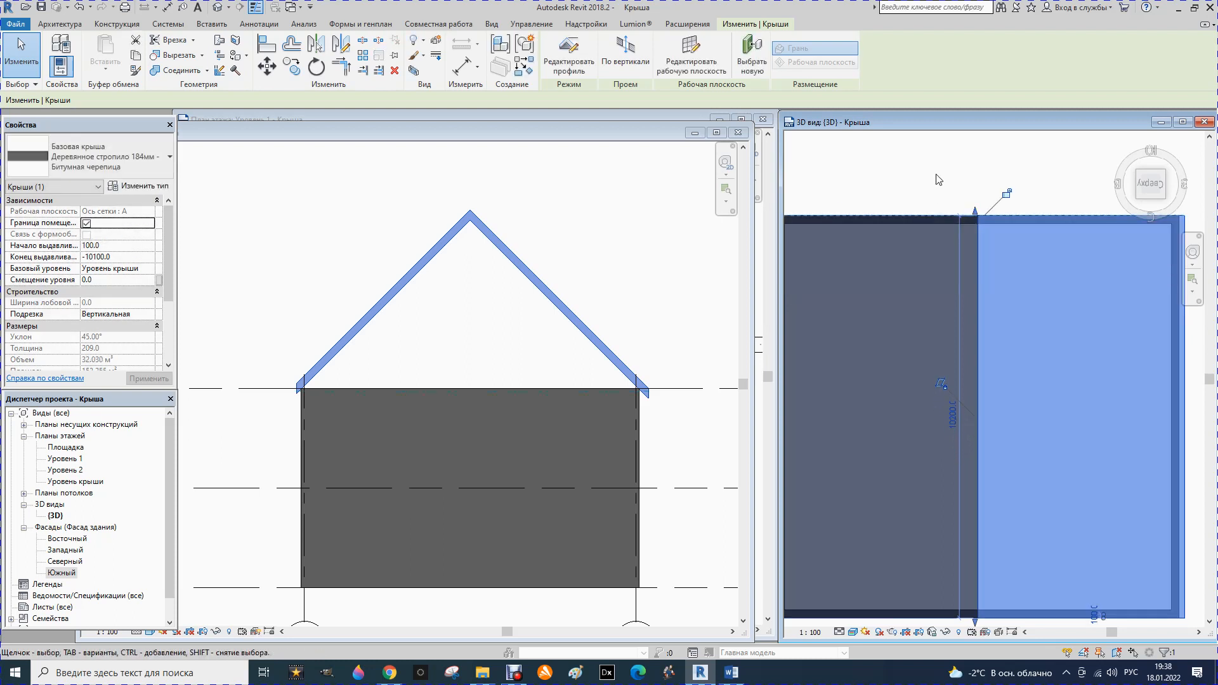
Set the roof's extrusion length to 11200 and deselect the roof.
click(953, 418)
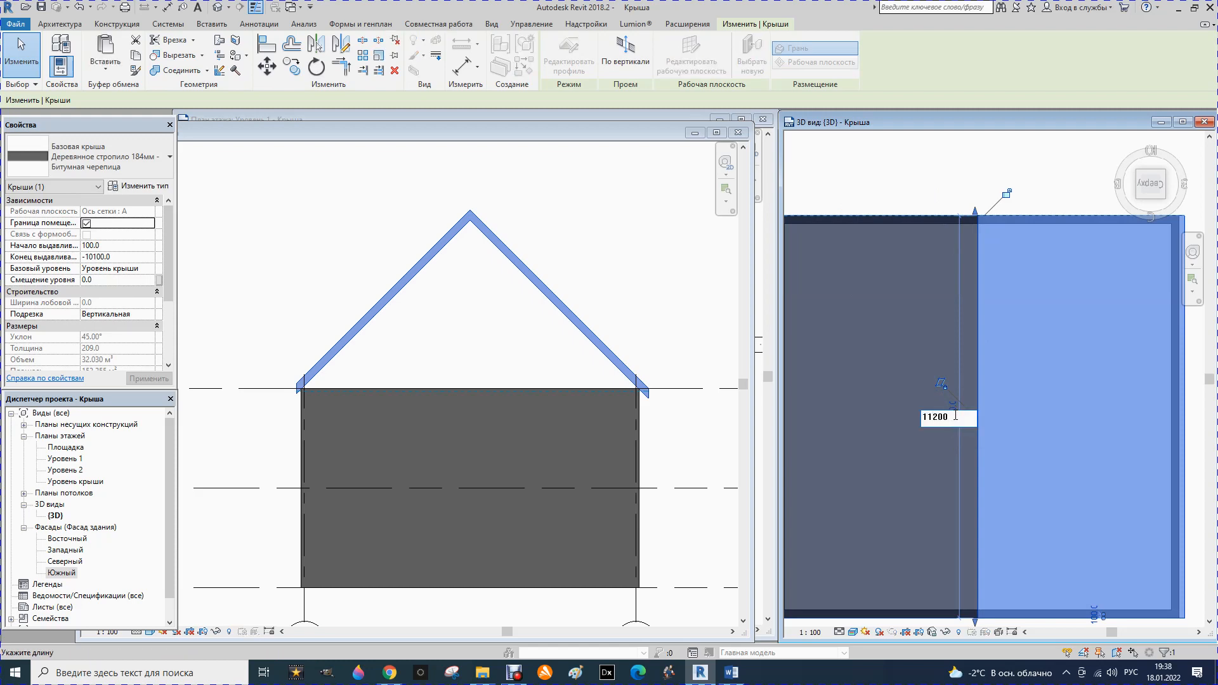
key(Return)
scroll(935, 419, down, 2)
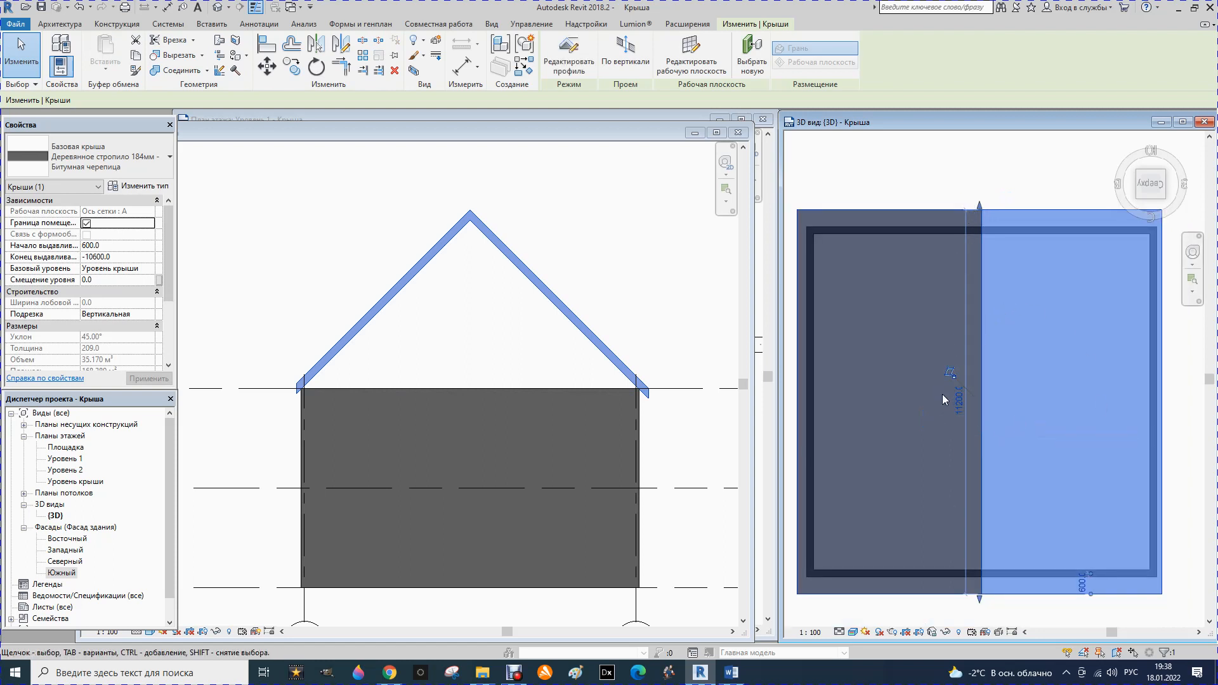
click(624, 248)
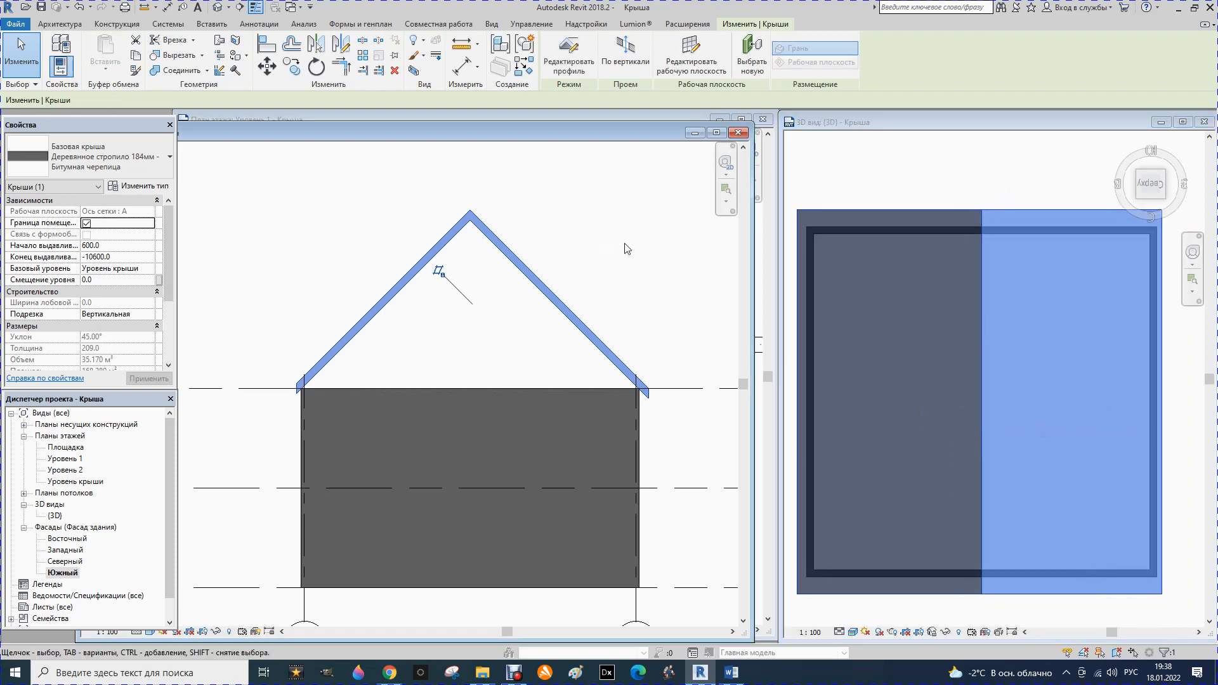
click(625, 248)
Restore the 3D view's home orientation and attach the top of the wall along axis 1 to the roof.
click(1176, 200)
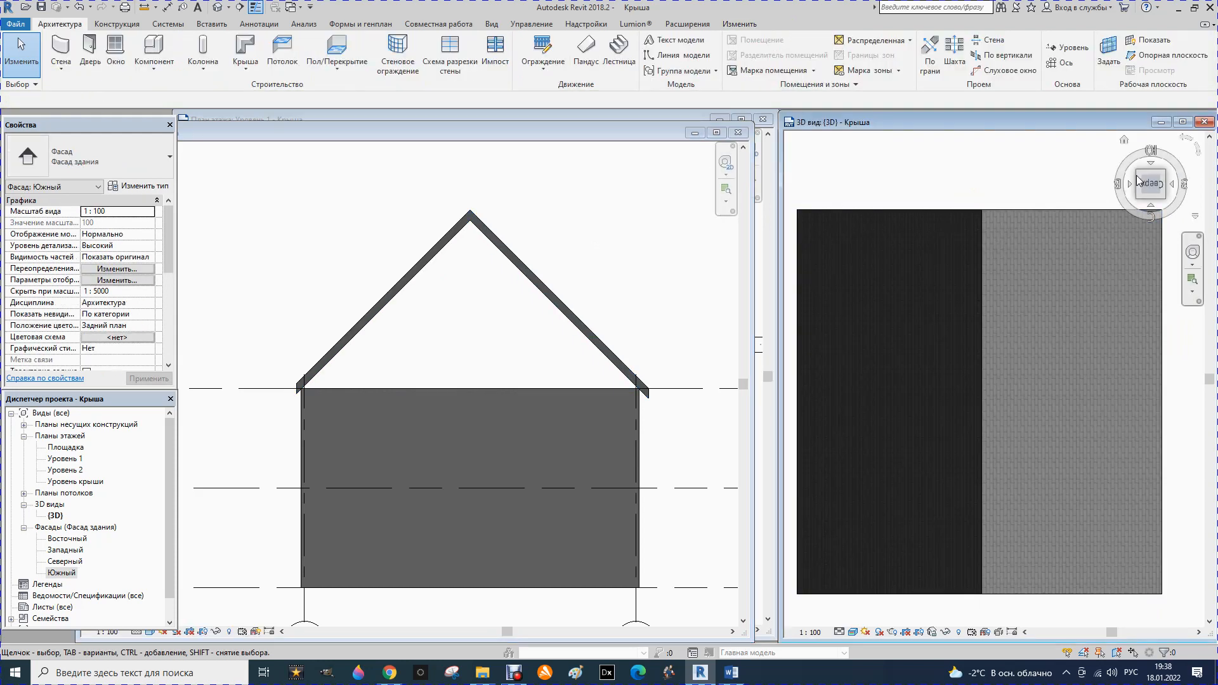
click(1122, 142)
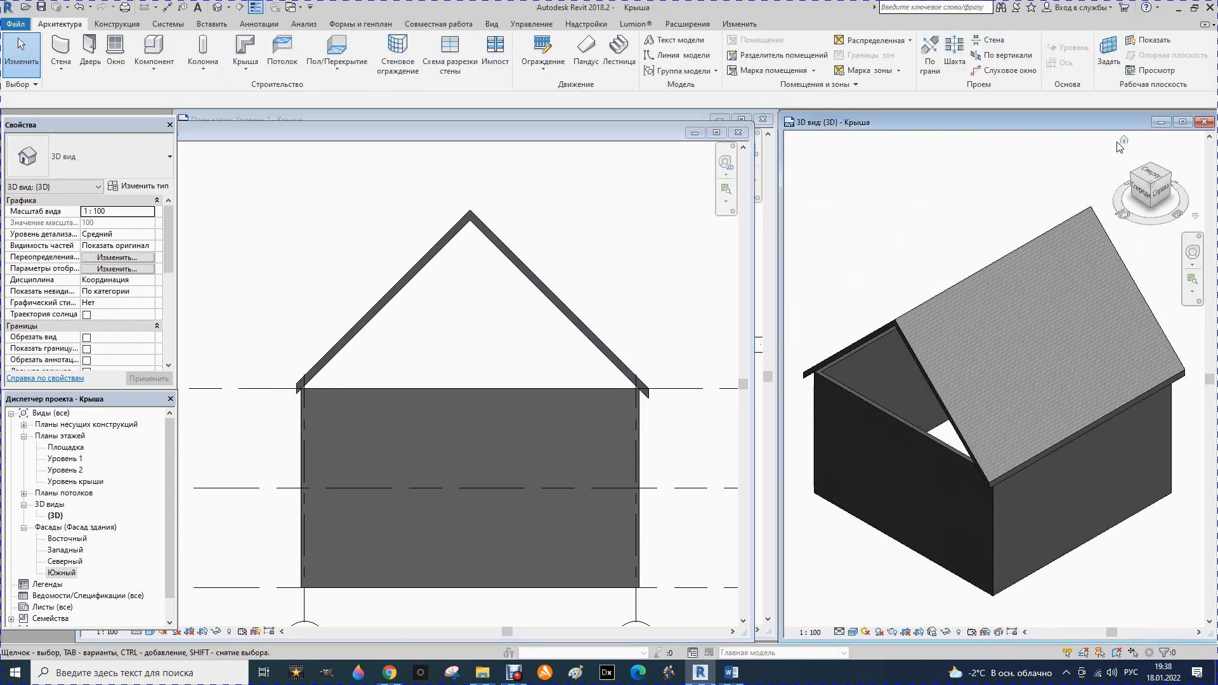
scroll(824, 342, down, 1)
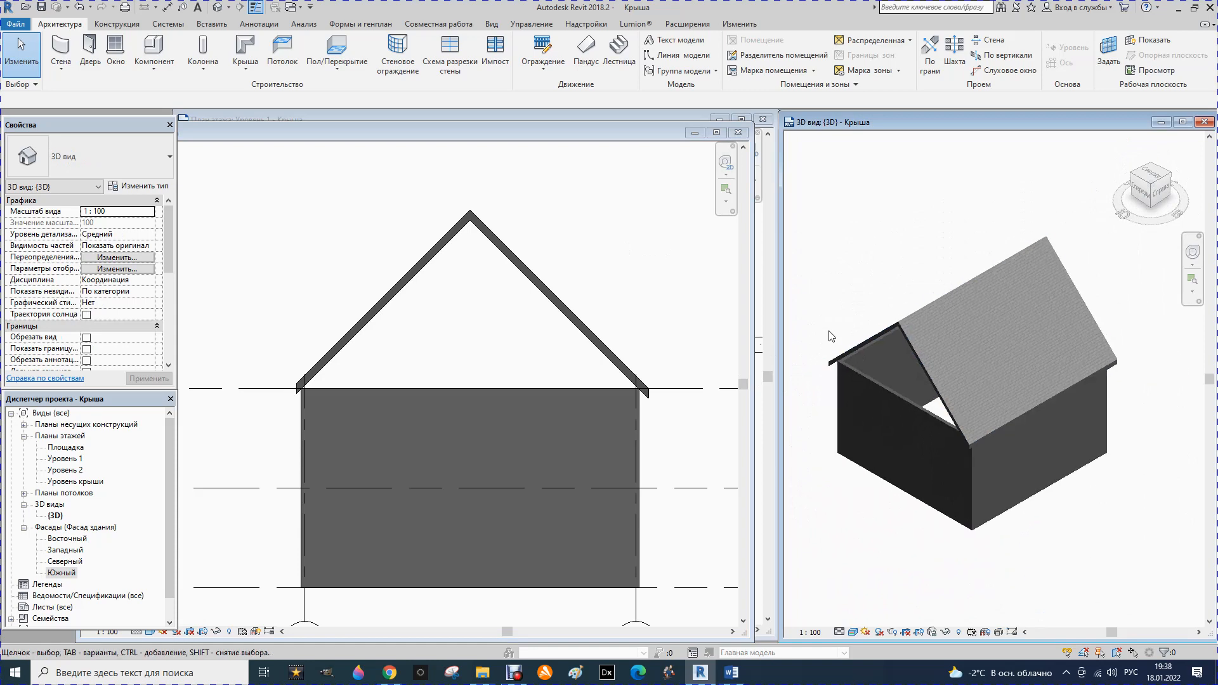
scroll(819, 353, up, 3)
scroll(819, 352, up, 3)
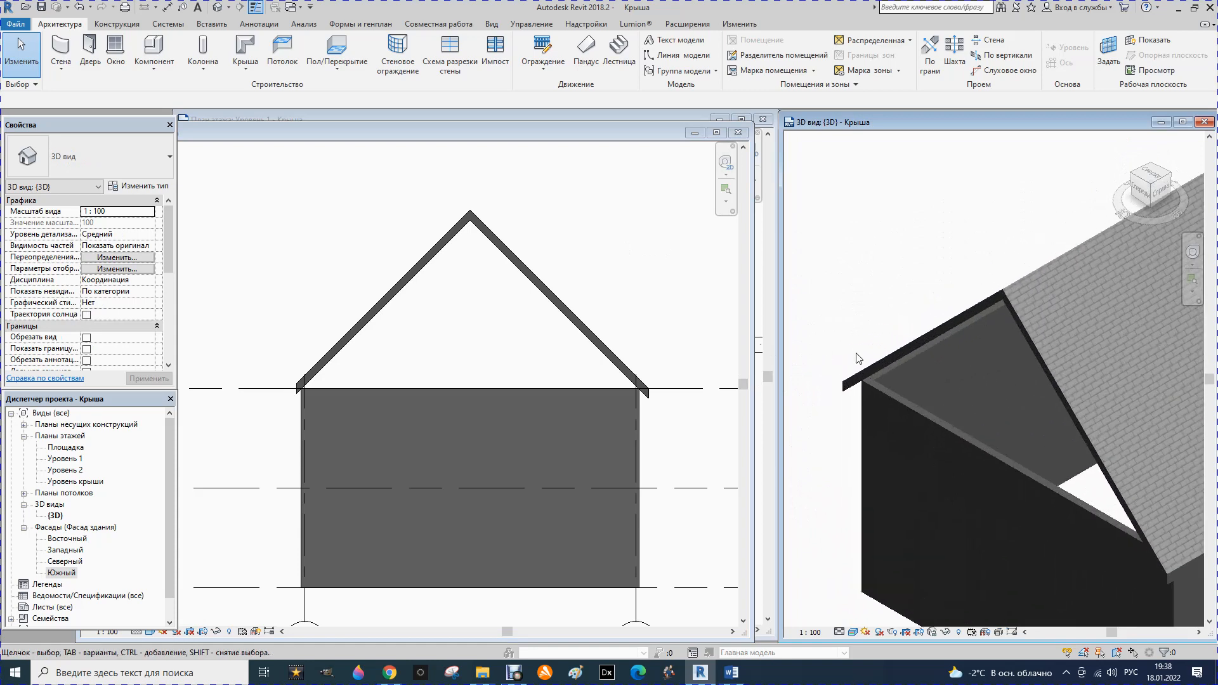
click(908, 367)
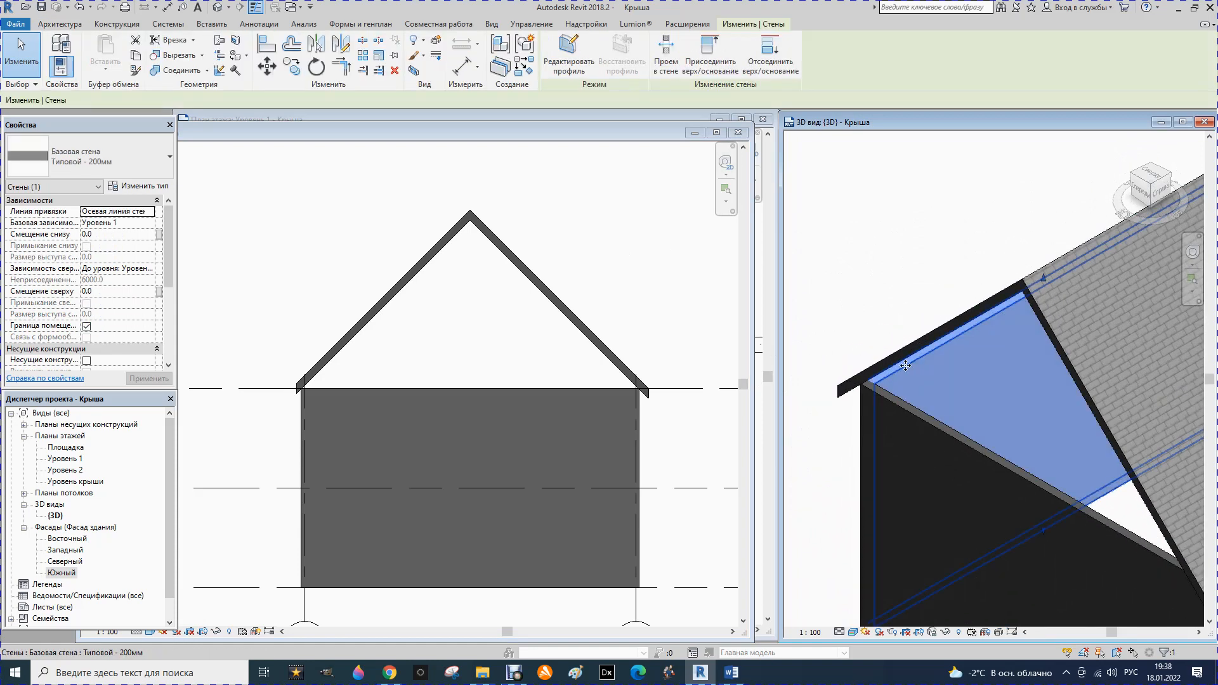
click(711, 54)
click(1028, 276)
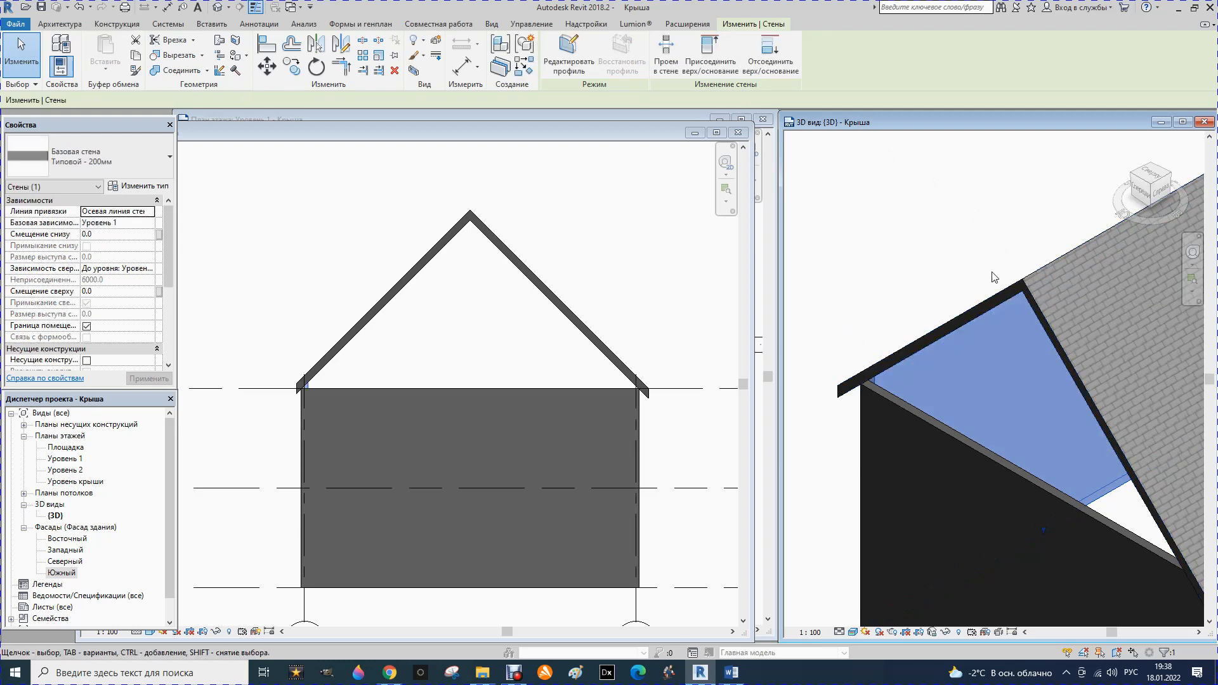
Turn the 3D view to the adjacent corner and attach the top of the wall along axis 2 to the roof.
scroll(826, 182, down, 3)
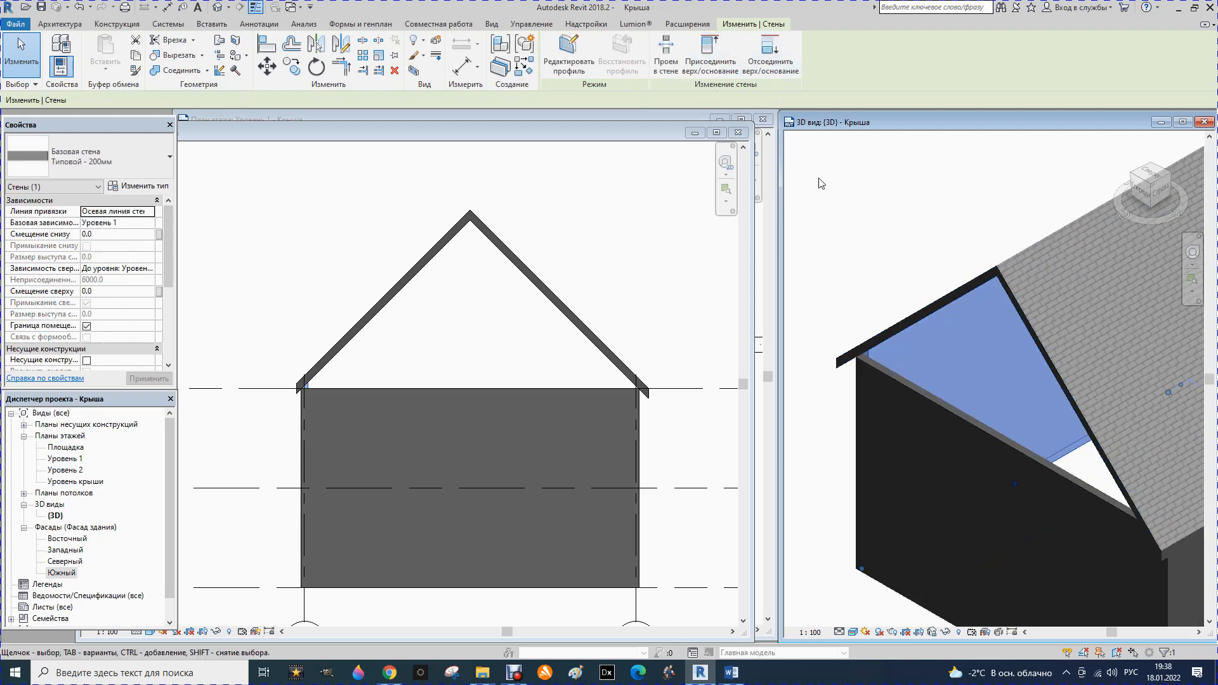
shift+middle_drag(864, 179, 900, 182)
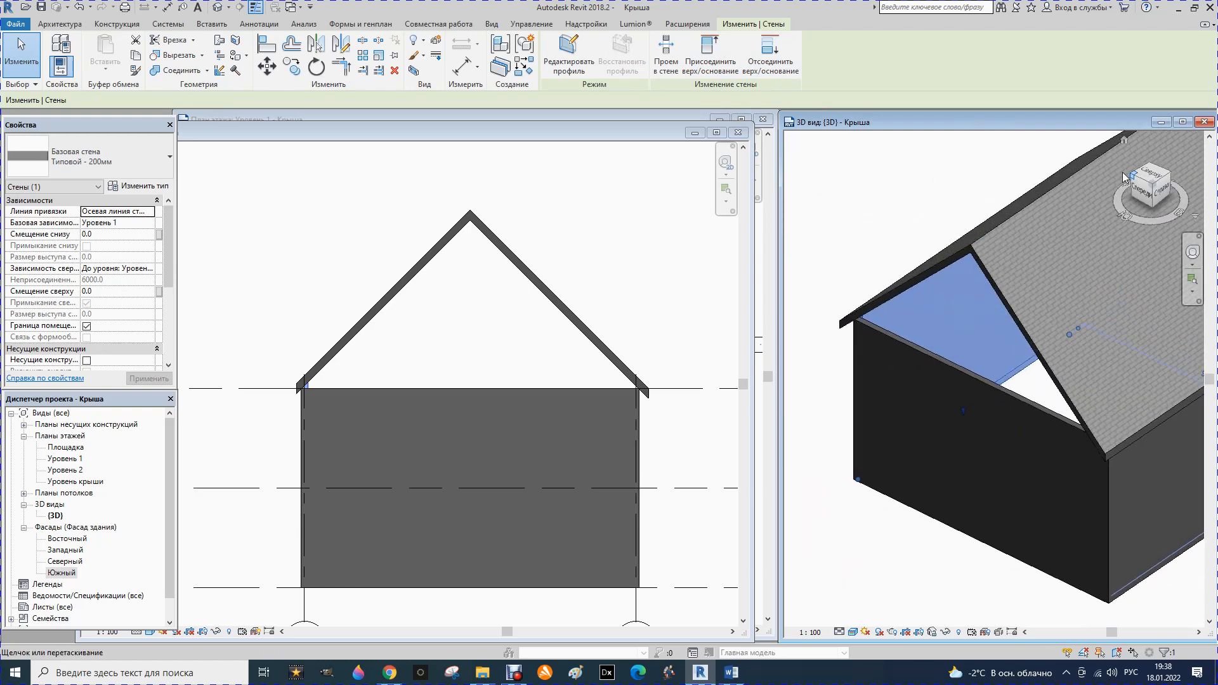
click(1134, 181)
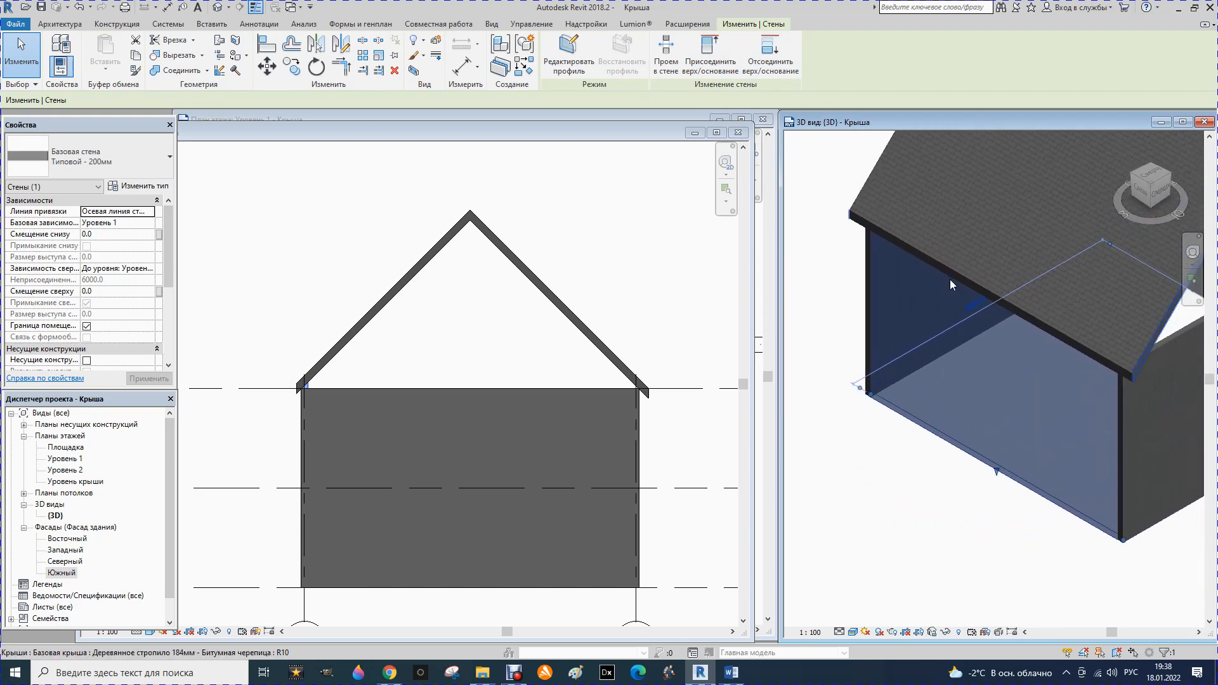
scroll(1122, 216, up, 4)
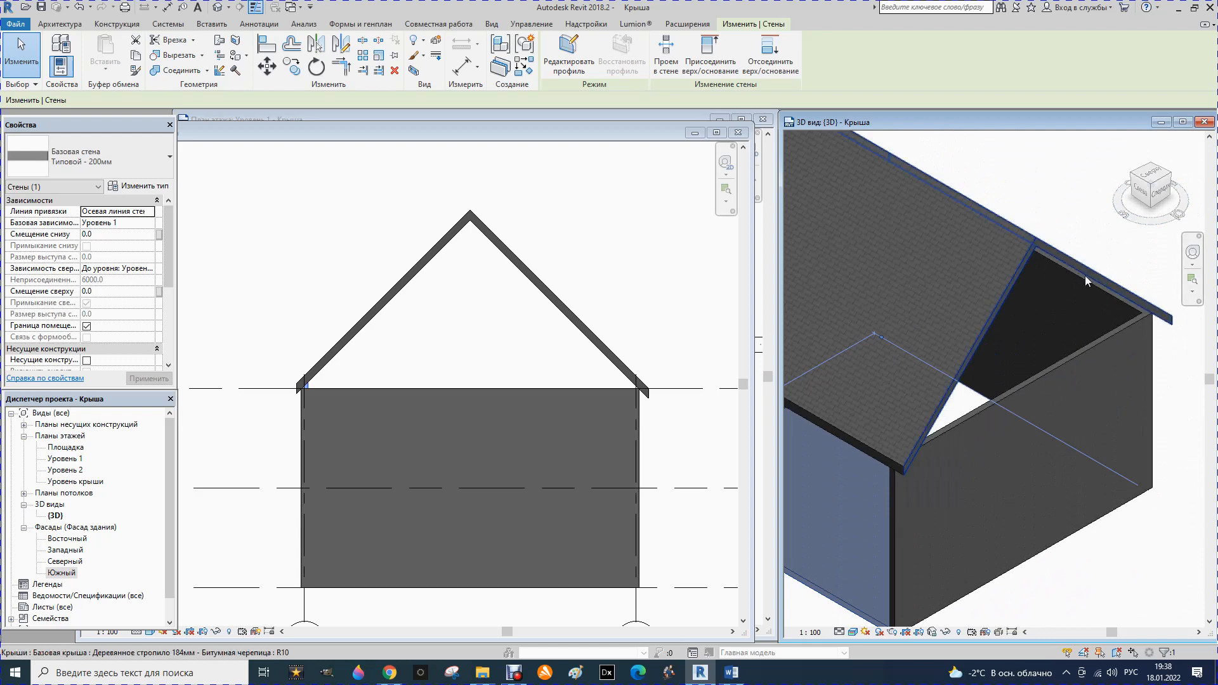
click(1095, 290)
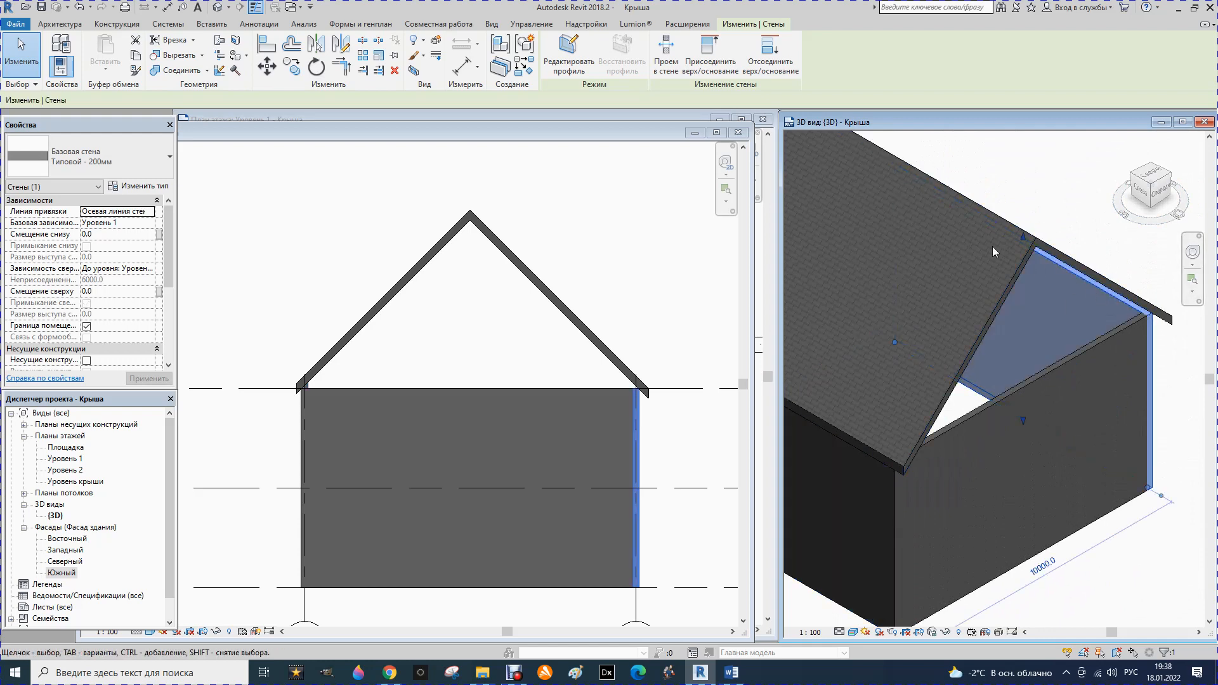
click(702, 54)
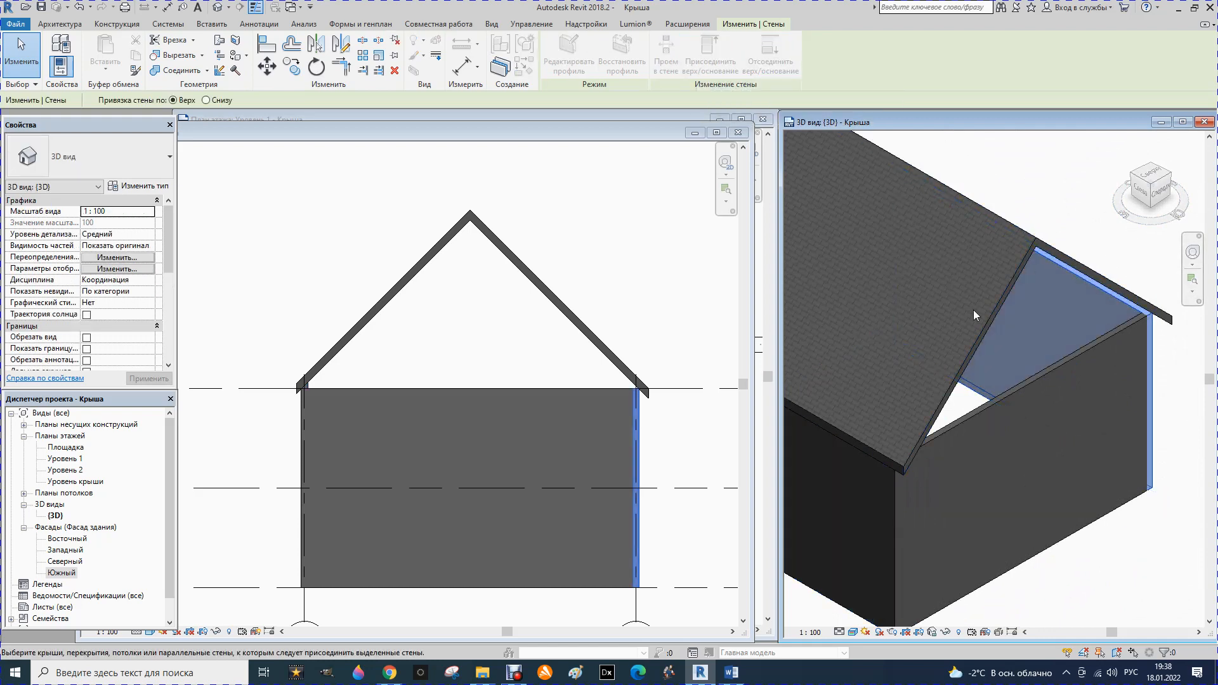
click(984, 326)
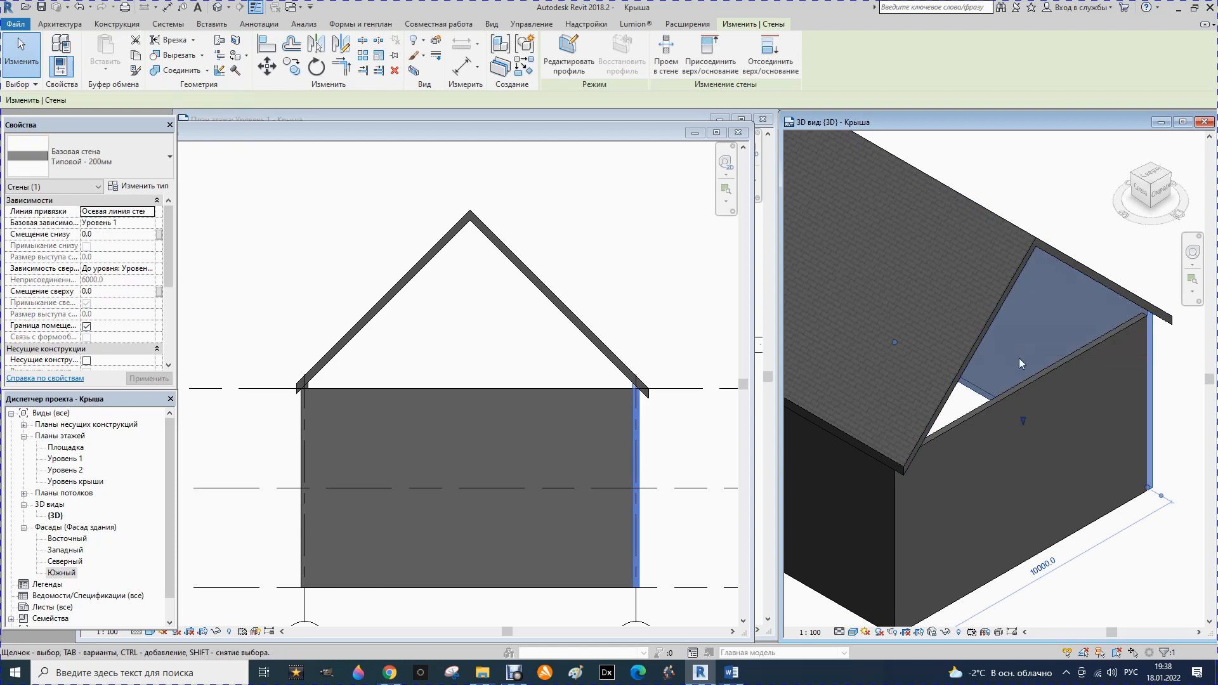
Attach the top of the south gable wall to the roof.
click(1034, 388)
click(734, 50)
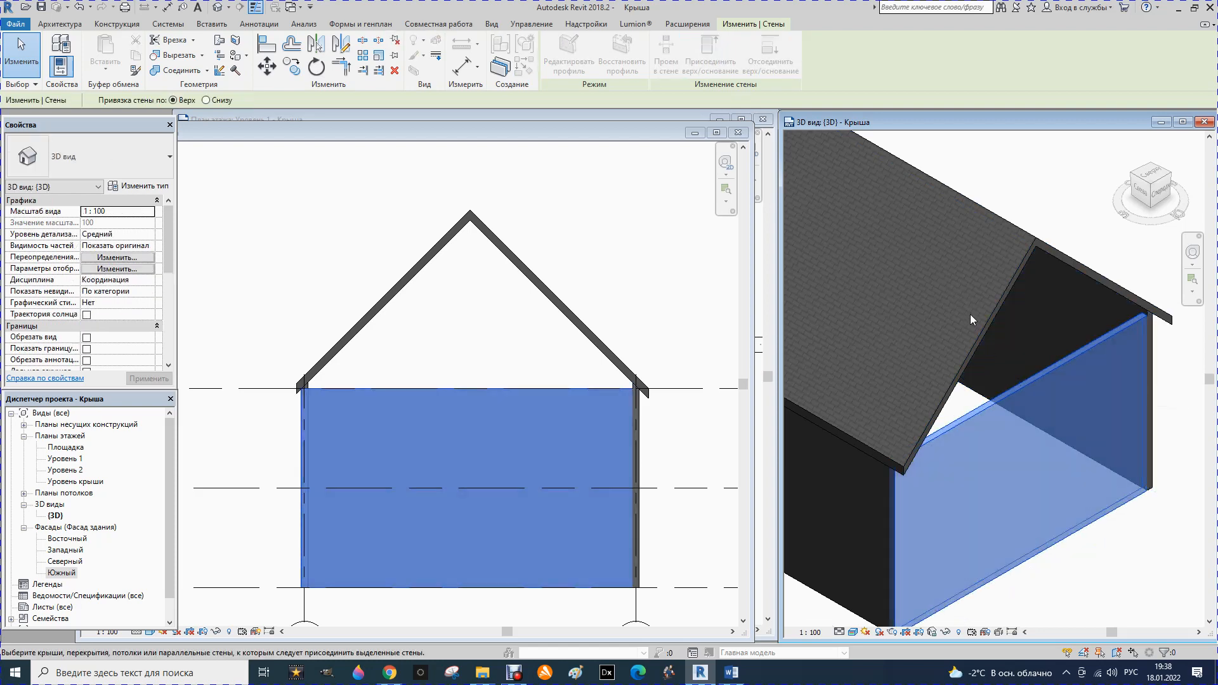
click(980, 332)
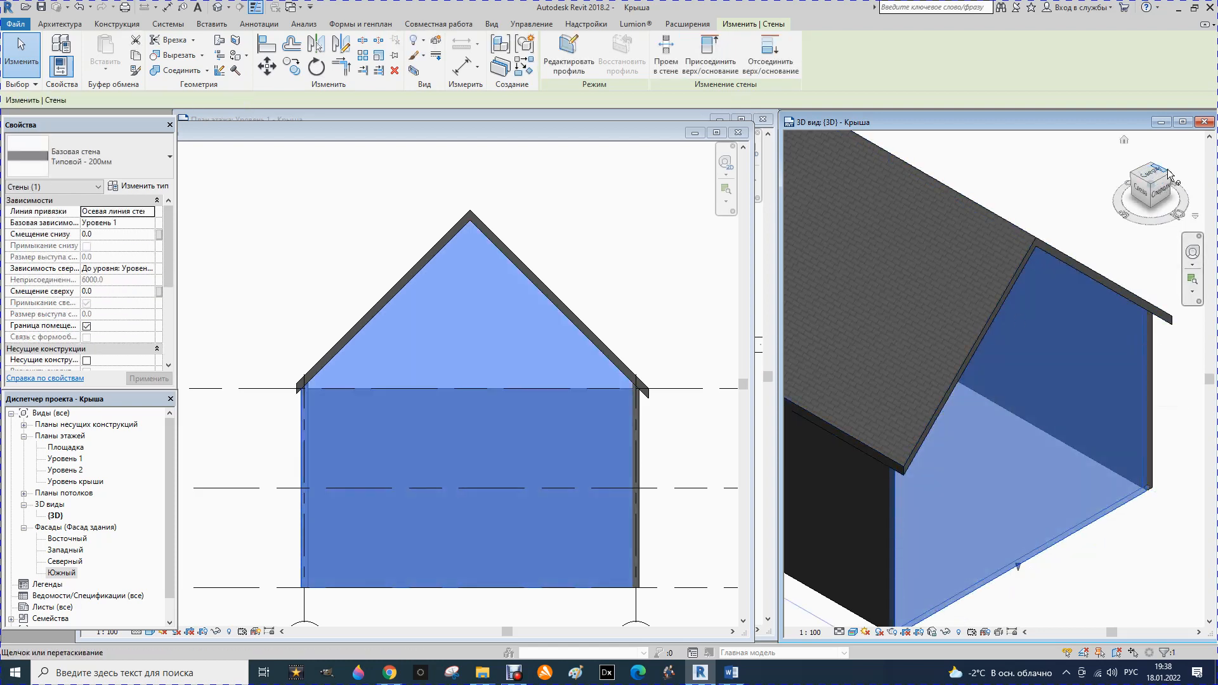
Turn the 3D view to the opposite gable, attach the top of the north wall to the roof and clear the selection.
drag(1172, 177, 1054, 214)
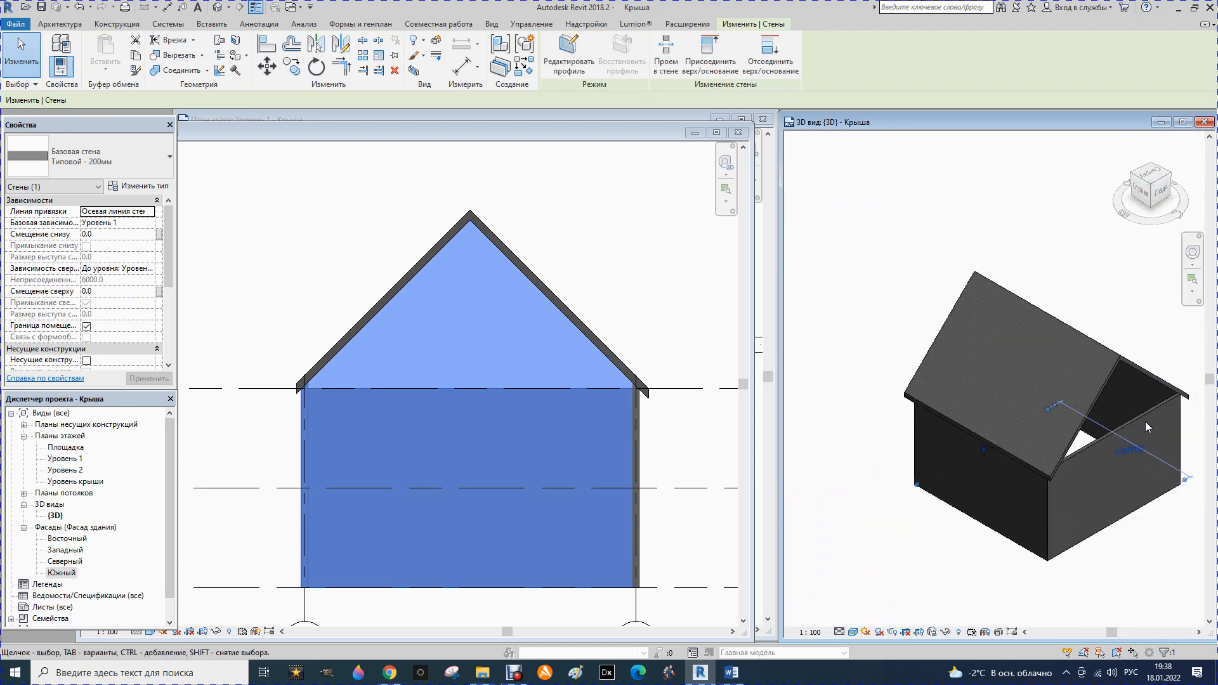
key(Escape)
click(1131, 421)
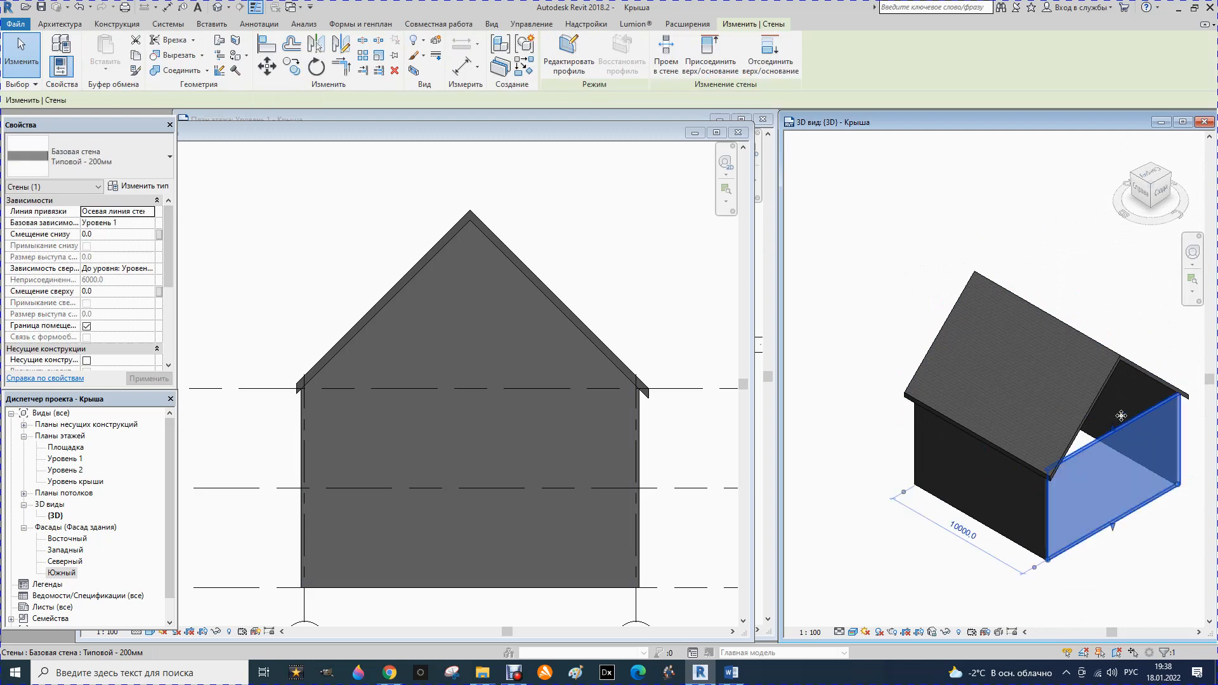
click(721, 74)
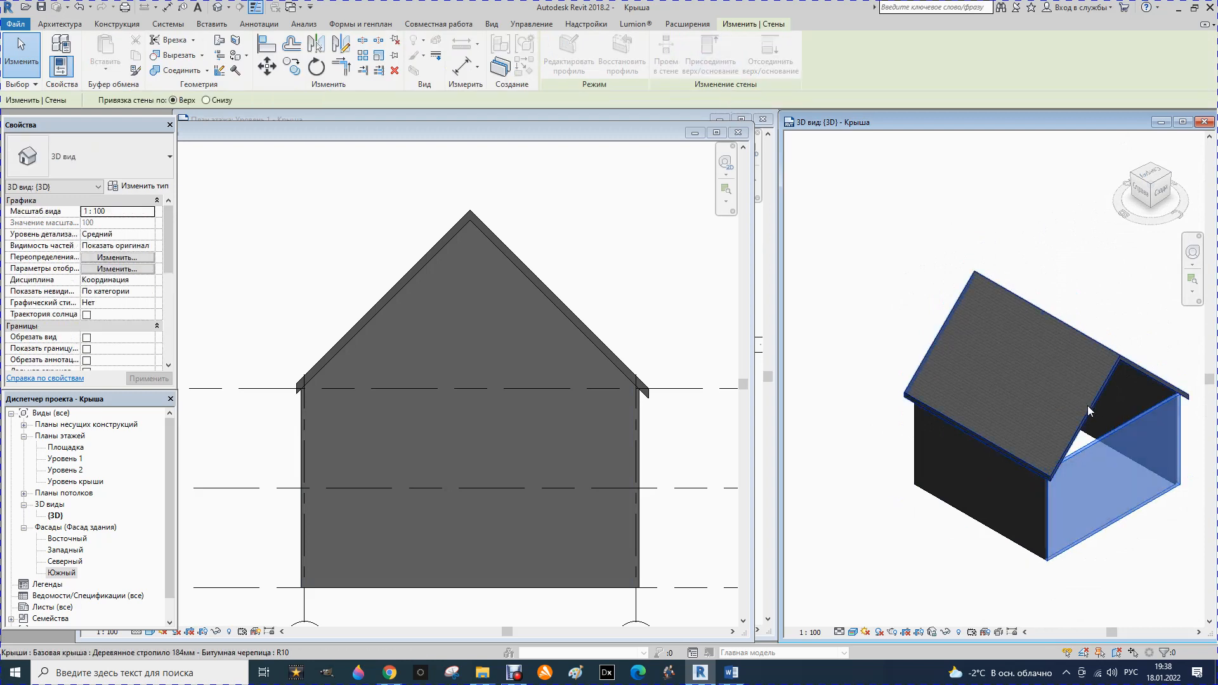
click(1088, 411)
click(1060, 243)
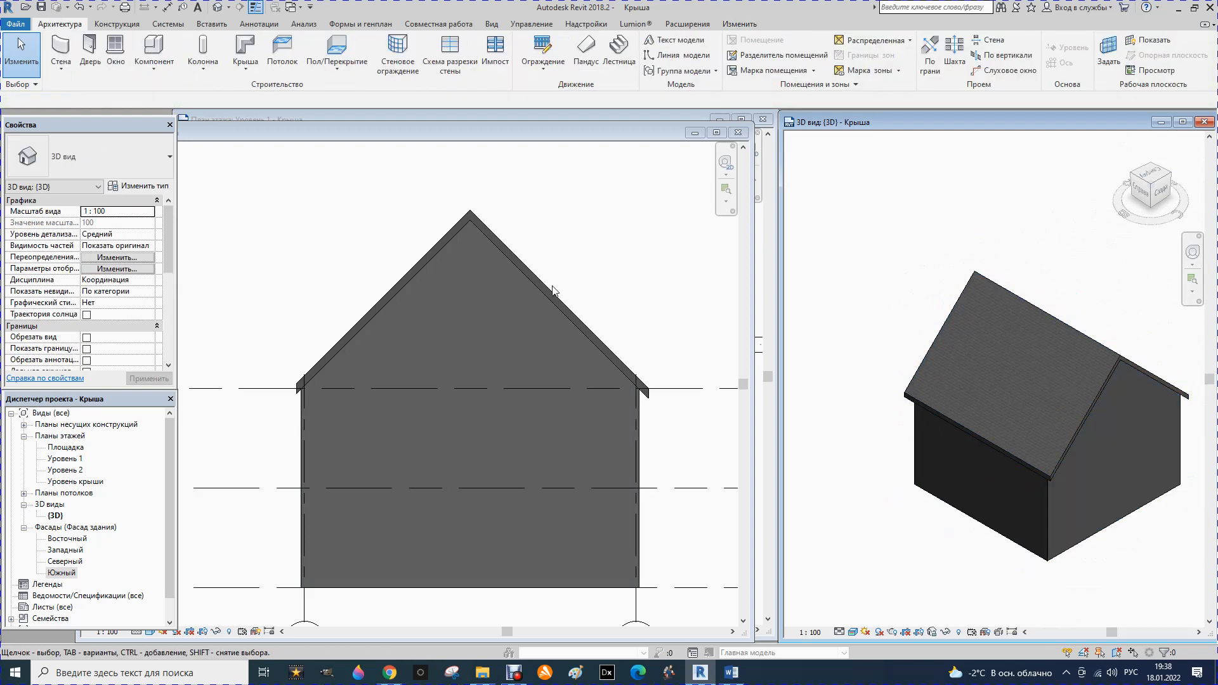
Close the south elevation view and turn the 3D view to the front-right corner of the building.
scroll(553, 291, down, 4)
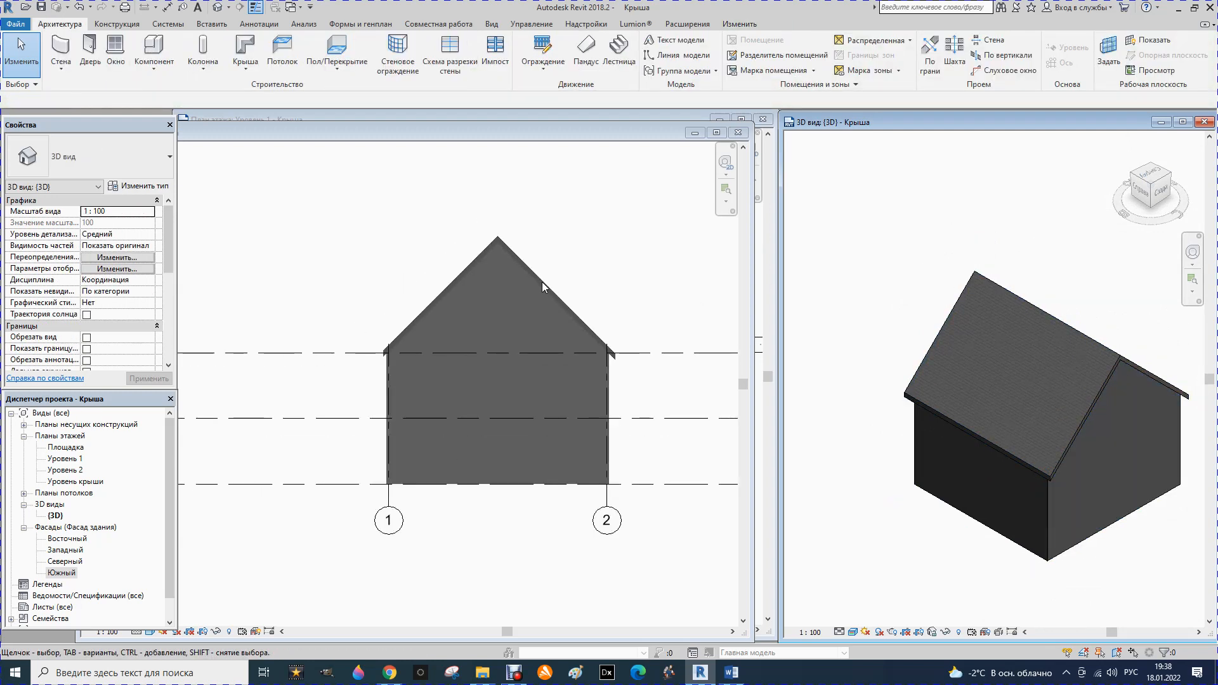
click(736, 133)
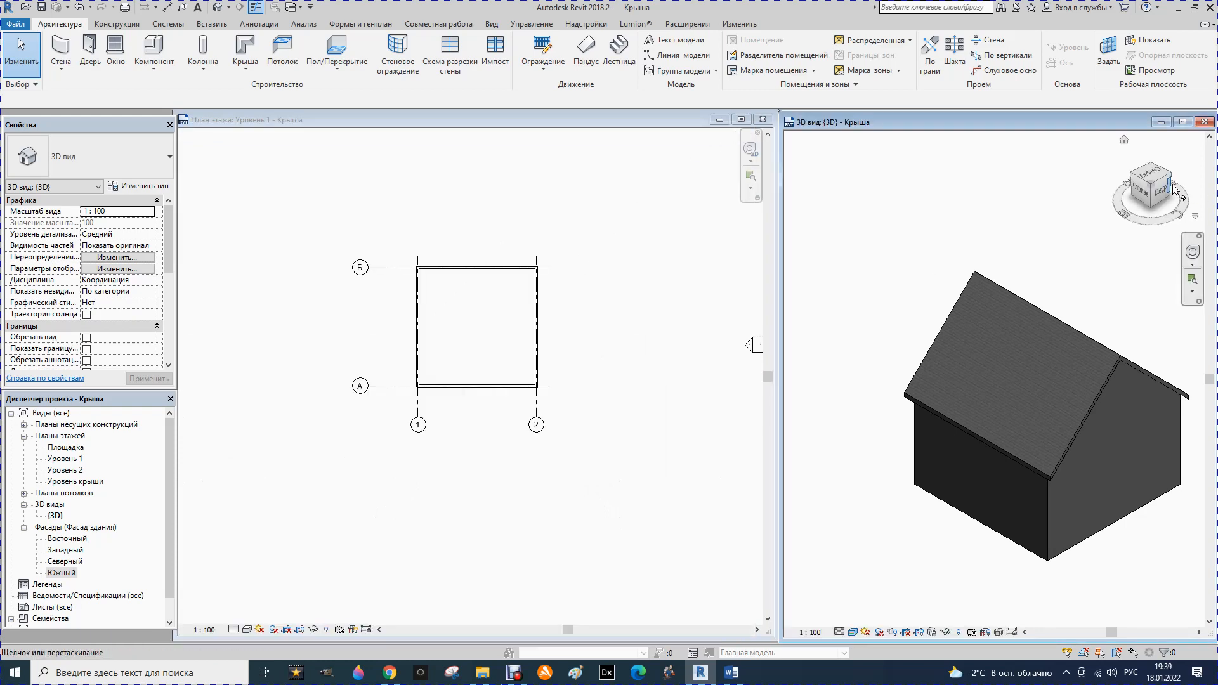
mouse_move(1158, 187)
mouse_down()
mouse_move(1191, 182)
mouse_move(1128, 190)
mouse_up()
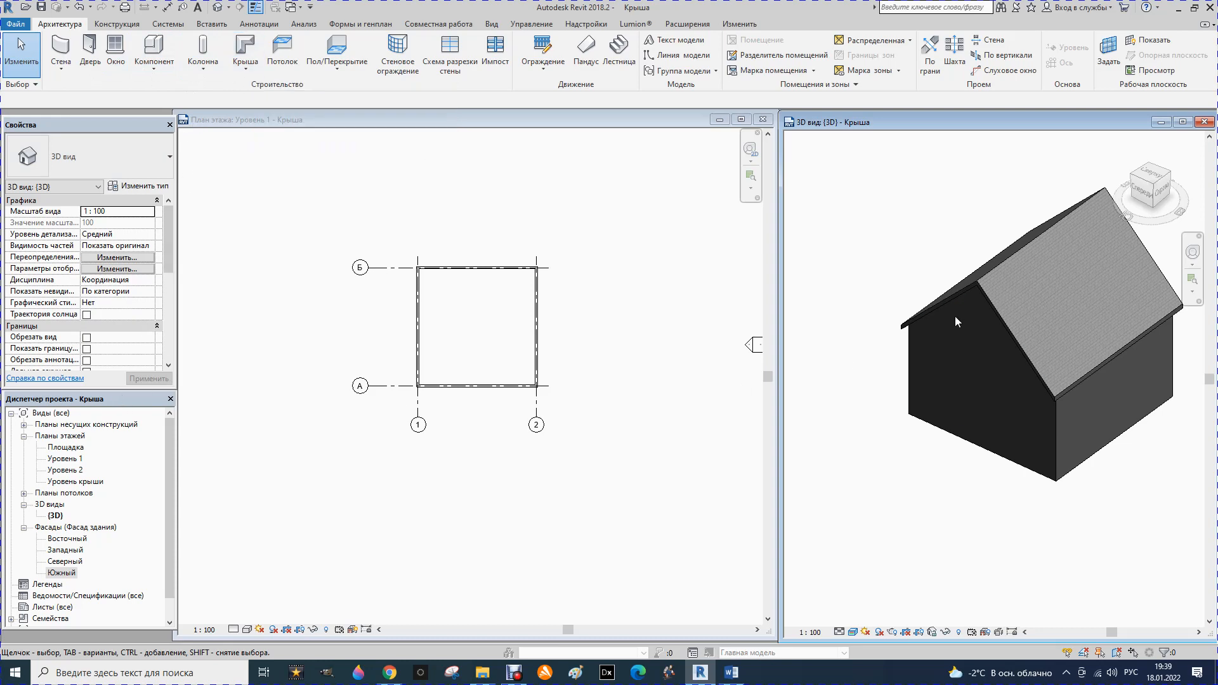
Select the extruded roof and set its rafter cut (Подрезка) to Отвесная.
click(984, 290)
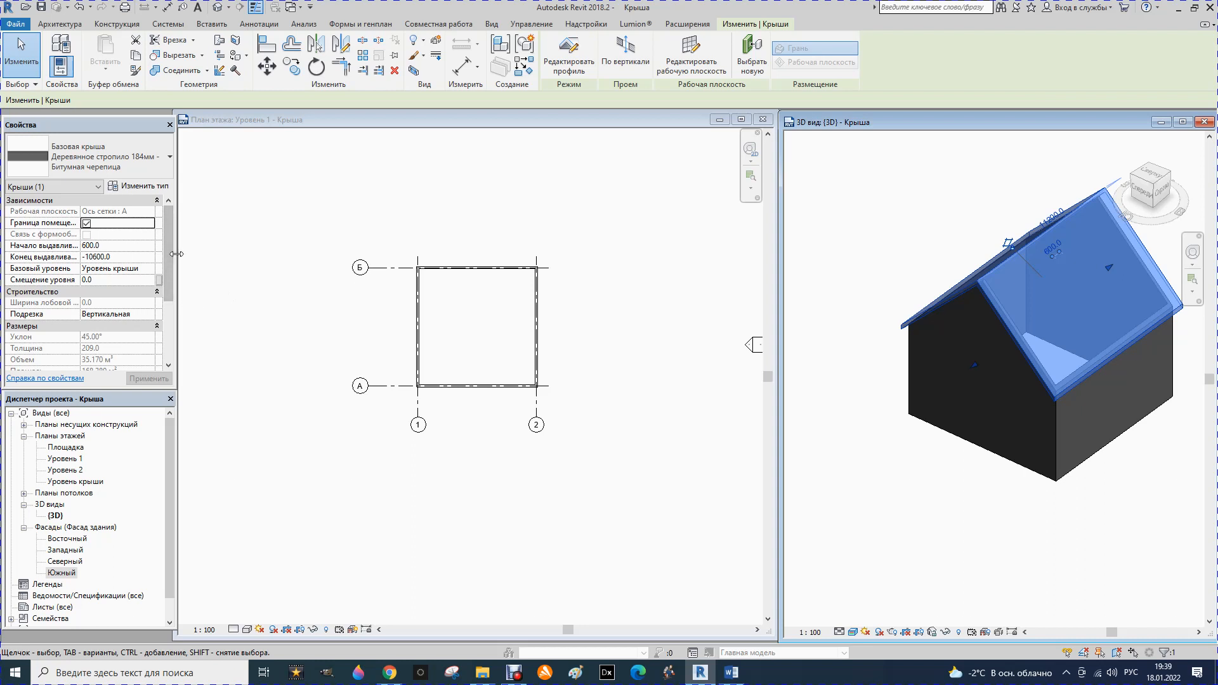
mouse_move(168, 257)
mouse_down()
mouse_move(169, 327)
mouse_move(178, 262)
mouse_up()
click(168, 298)
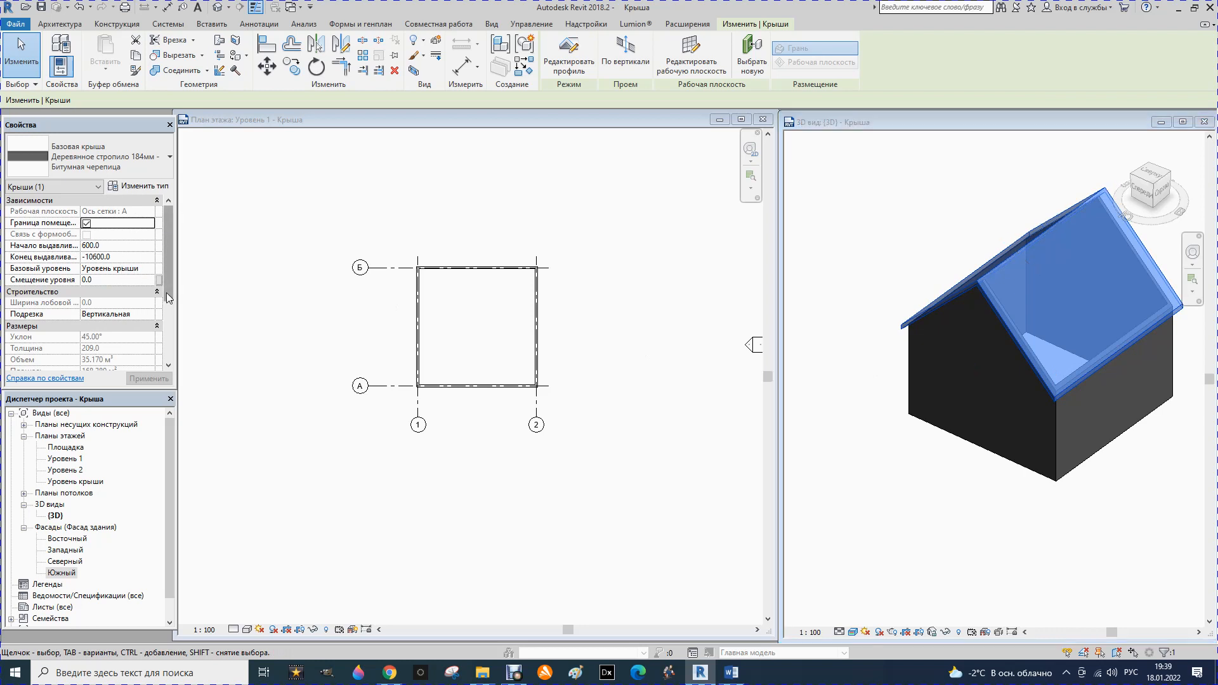
drag(169, 284, 167, 302)
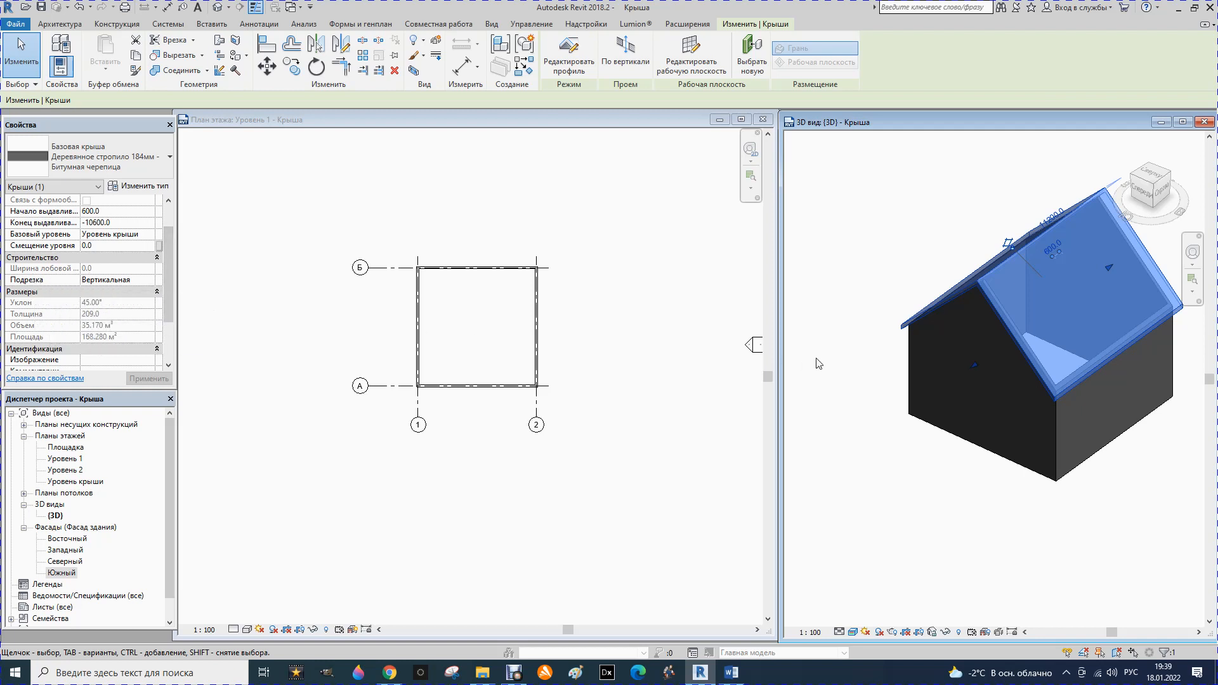
scroll(1049, 402, up, 6)
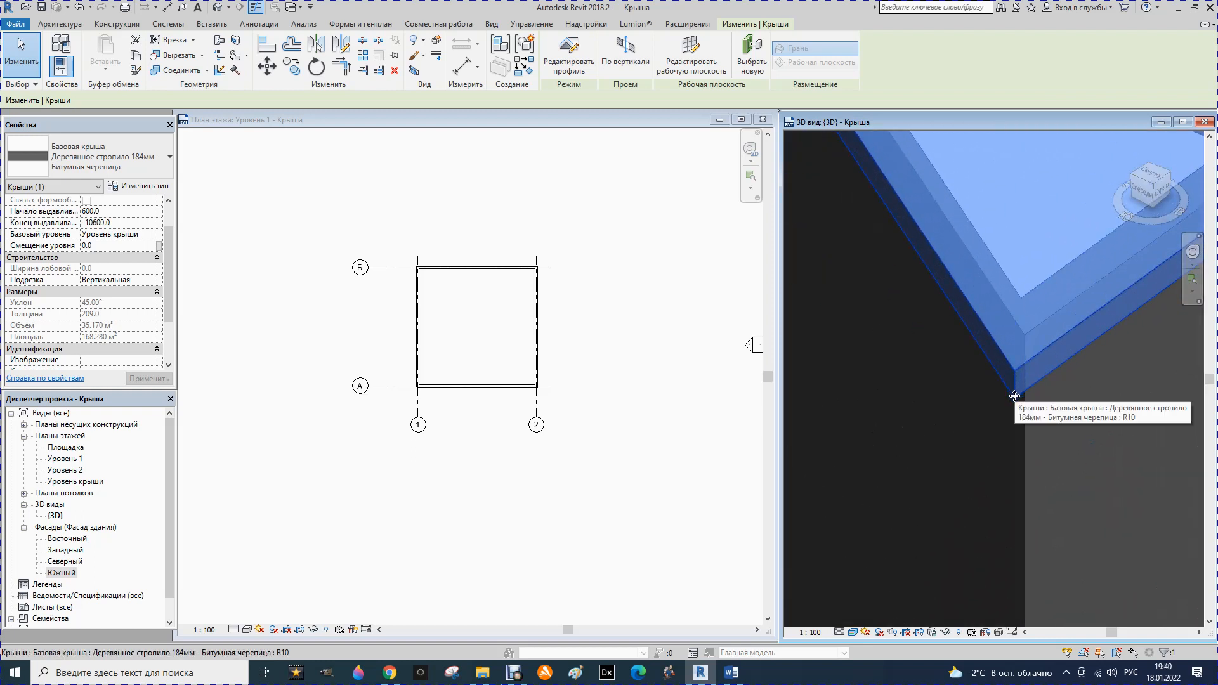
click(148, 281)
click(149, 281)
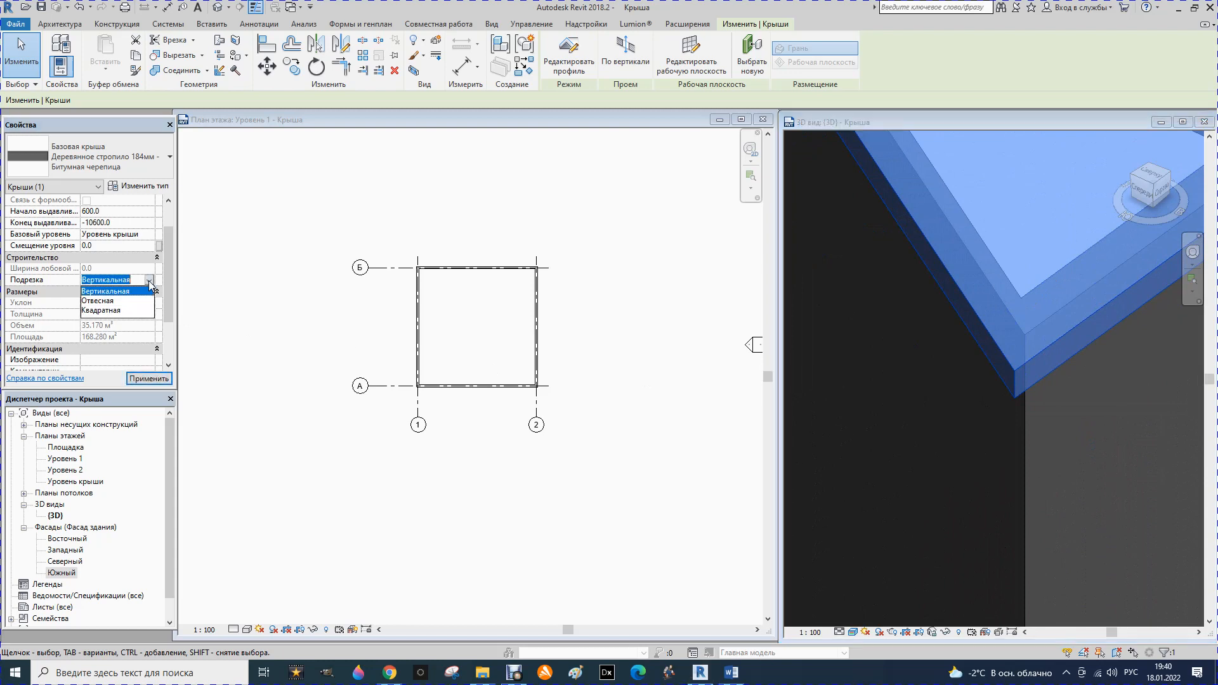
click(93, 302)
click(148, 379)
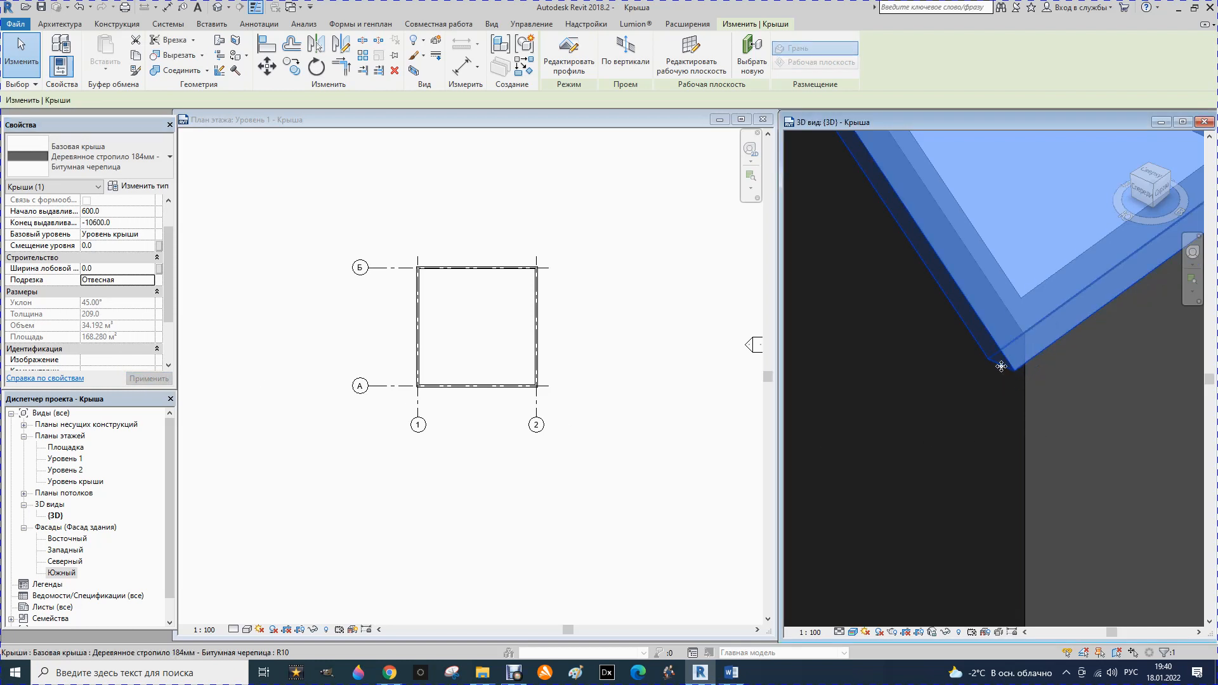
Change the roof's rafter cut to Квадратная, then reselect the roof and apply that option again.
click(147, 279)
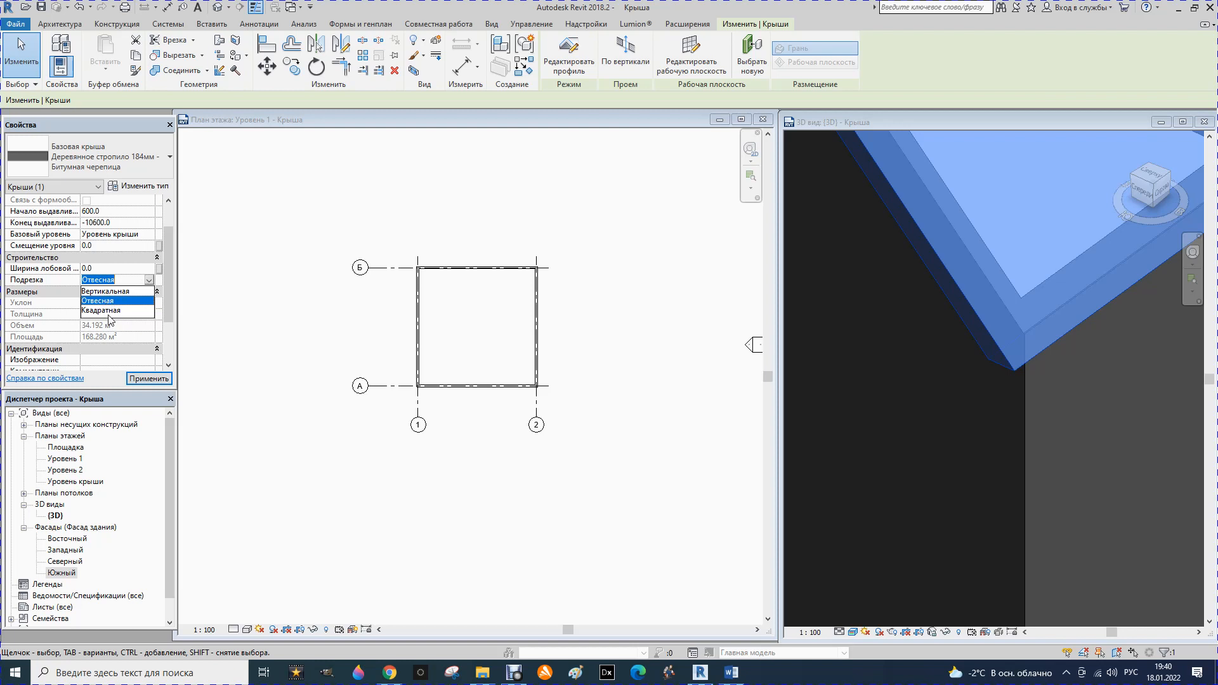
click(108, 311)
click(143, 380)
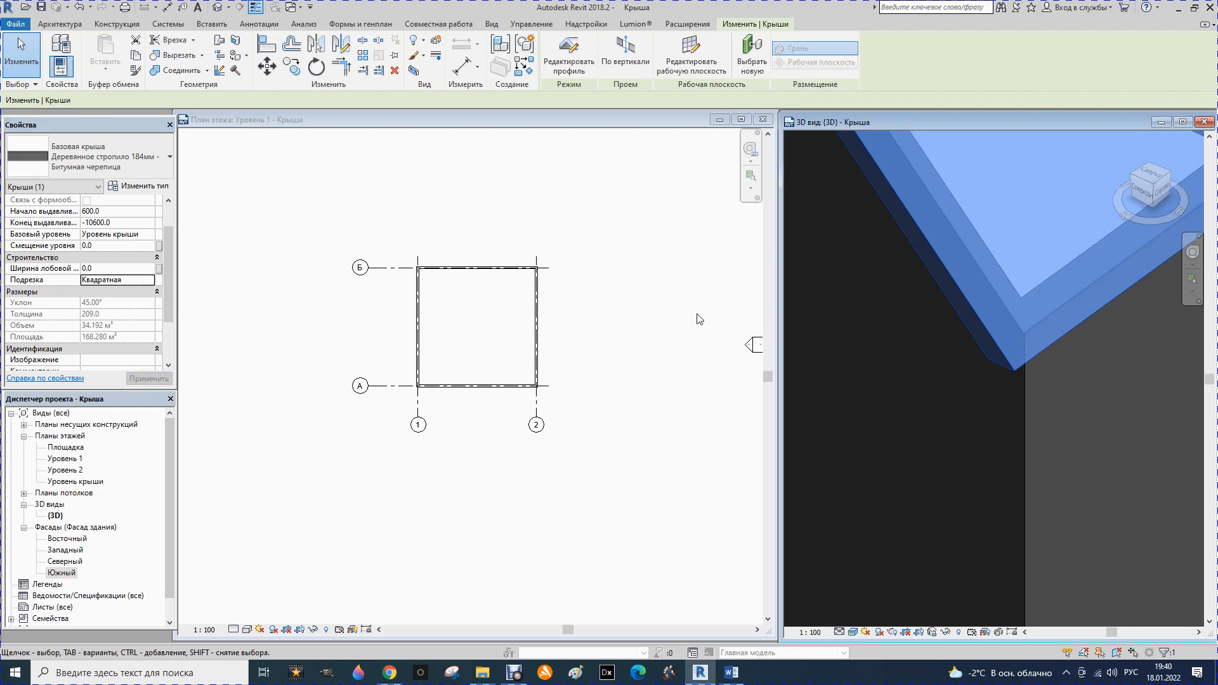
click(873, 321)
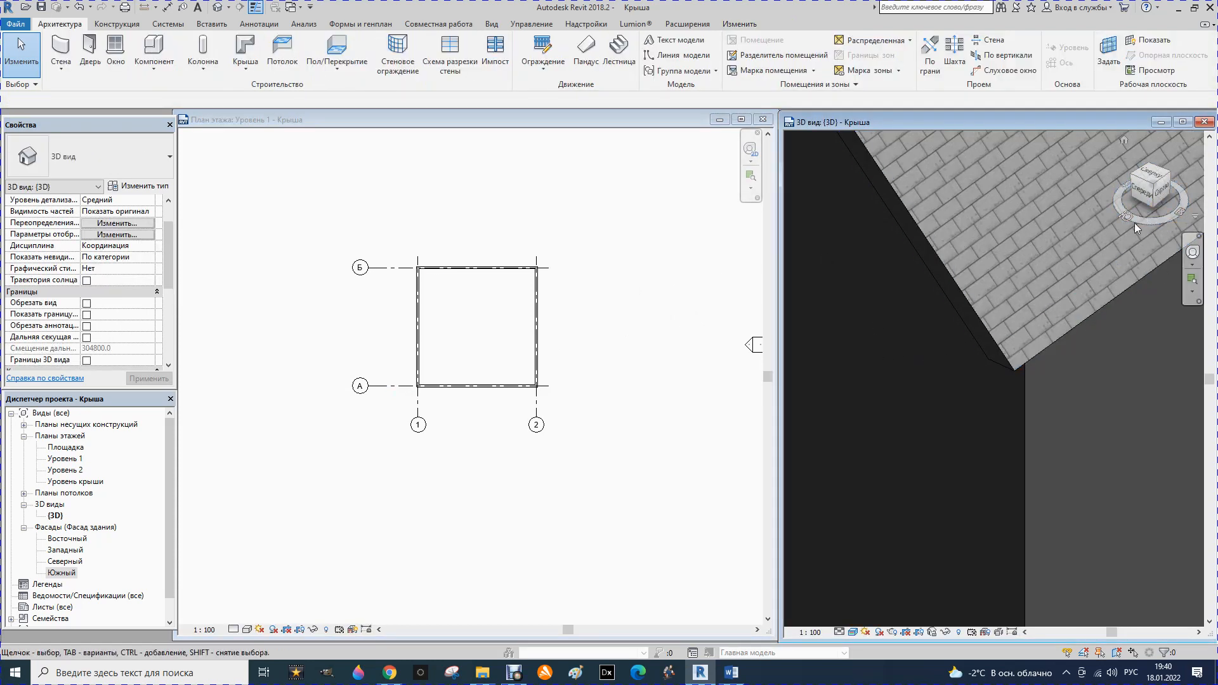
click(1099, 306)
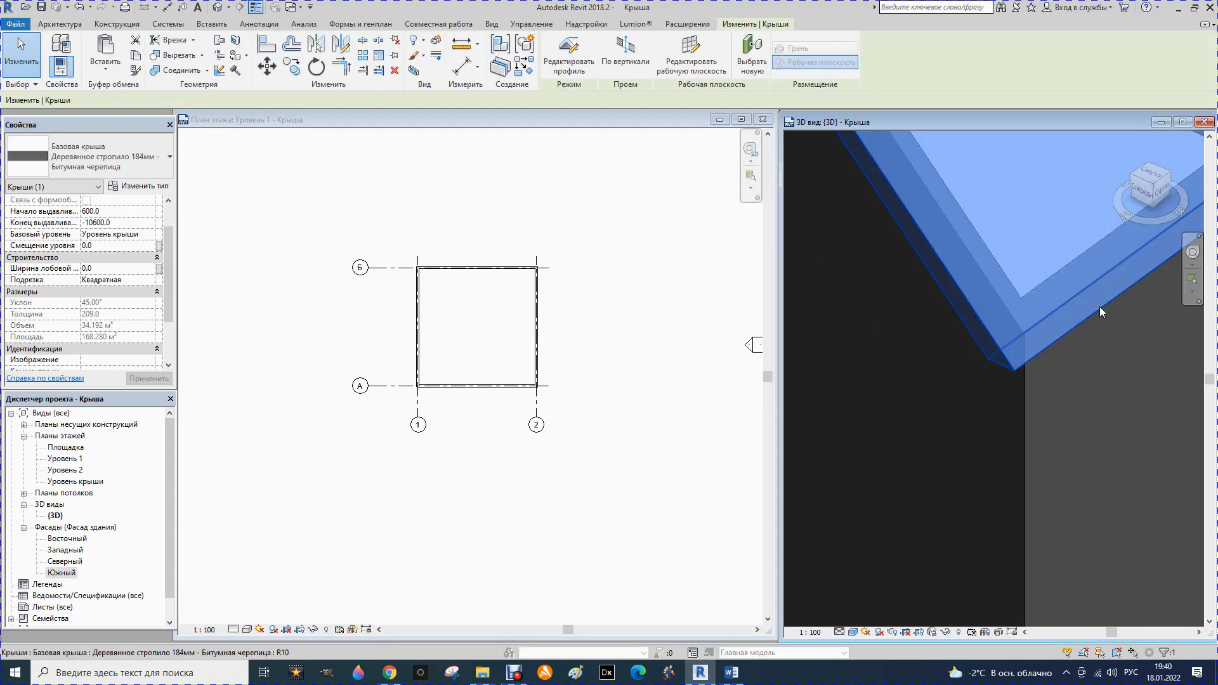
click(151, 281)
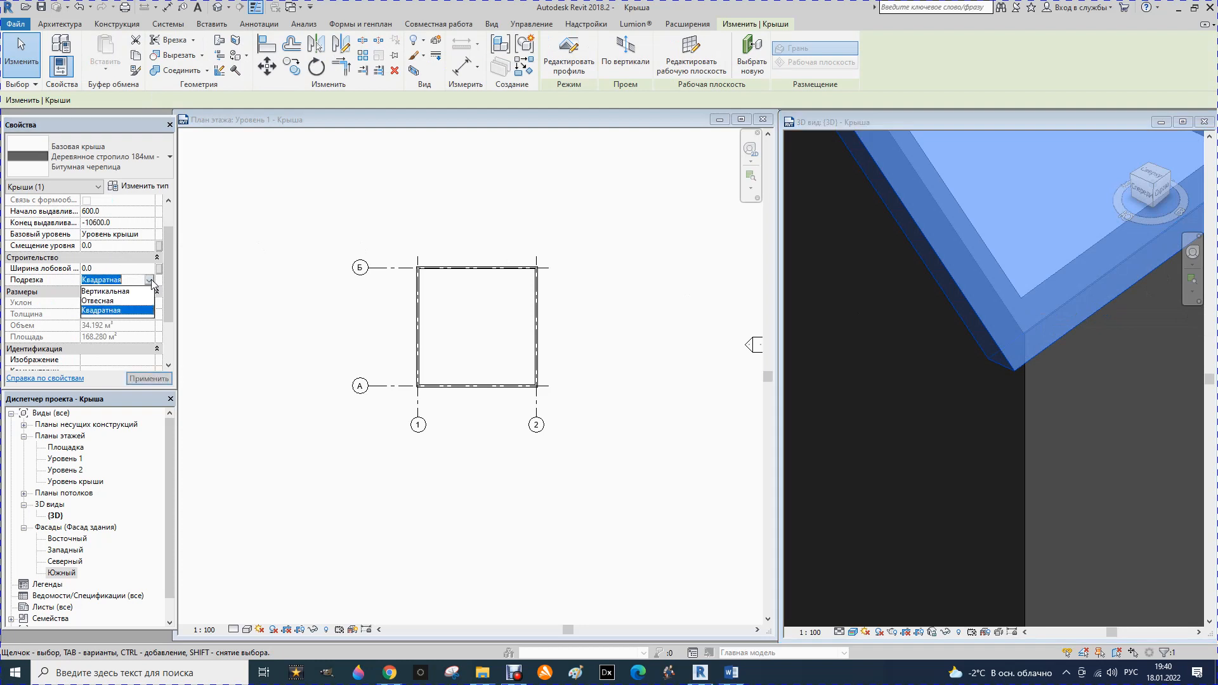
click(98, 311)
click(146, 379)
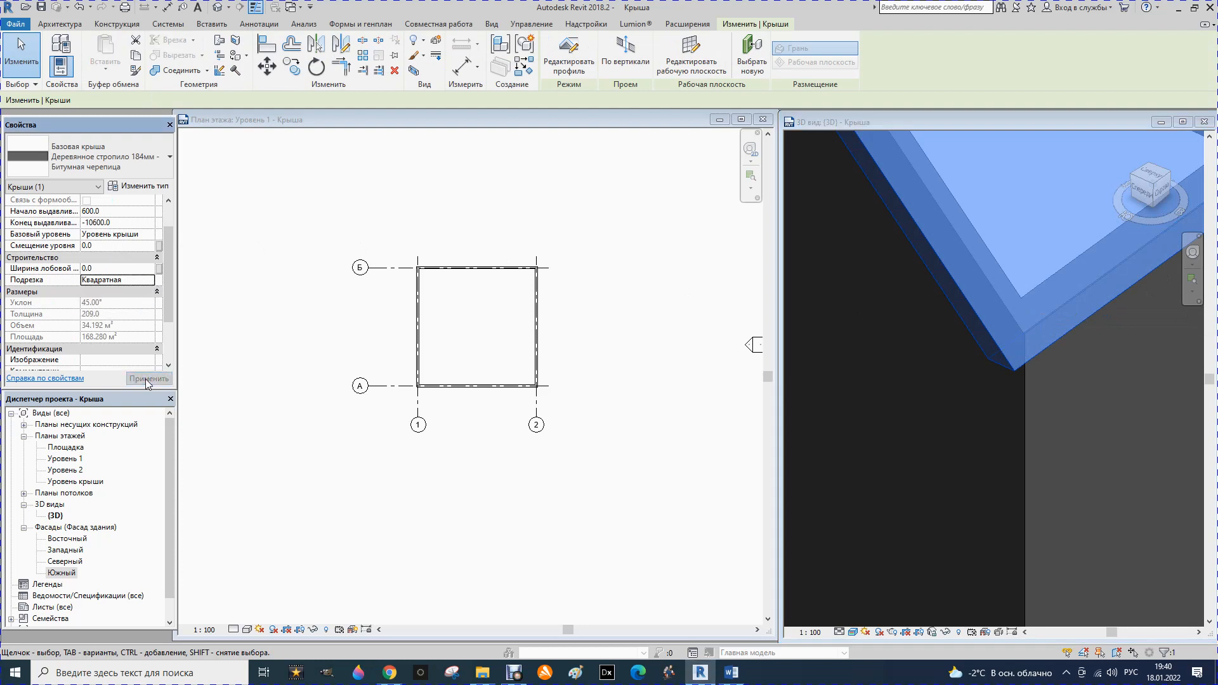
Turn the 3D view to the front, set the roof's rafter cut to Отвесная and inspect the eave.
click(1141, 198)
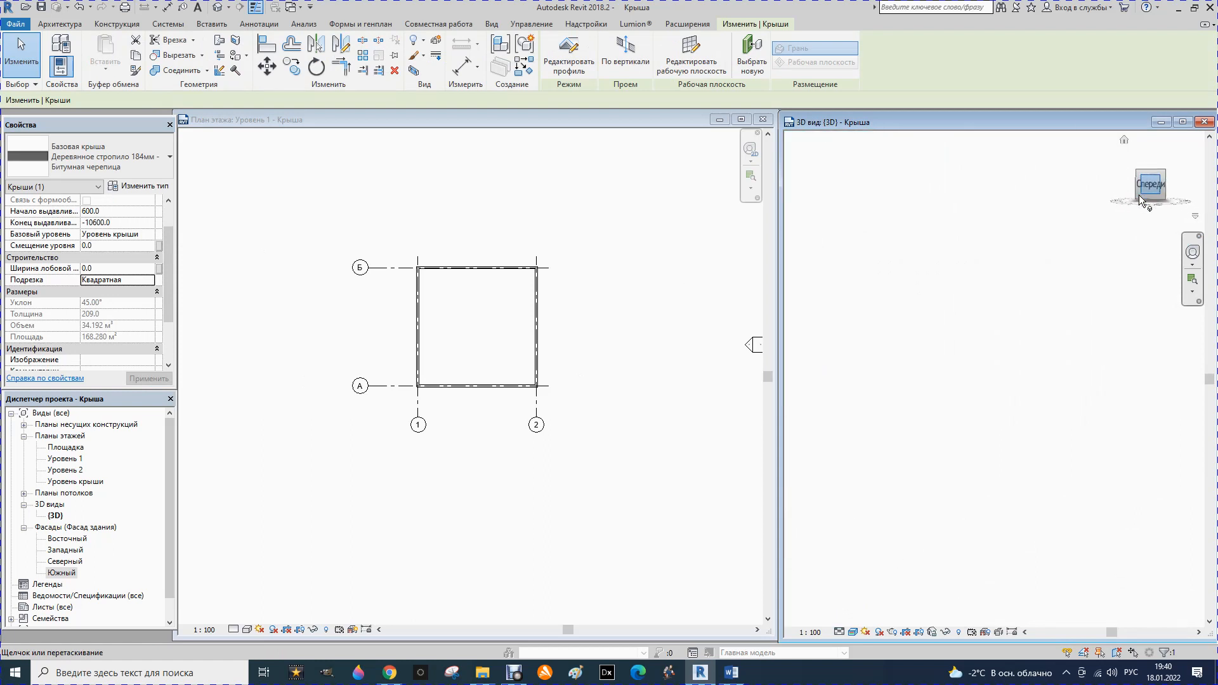
scroll(1117, 419, up, 4)
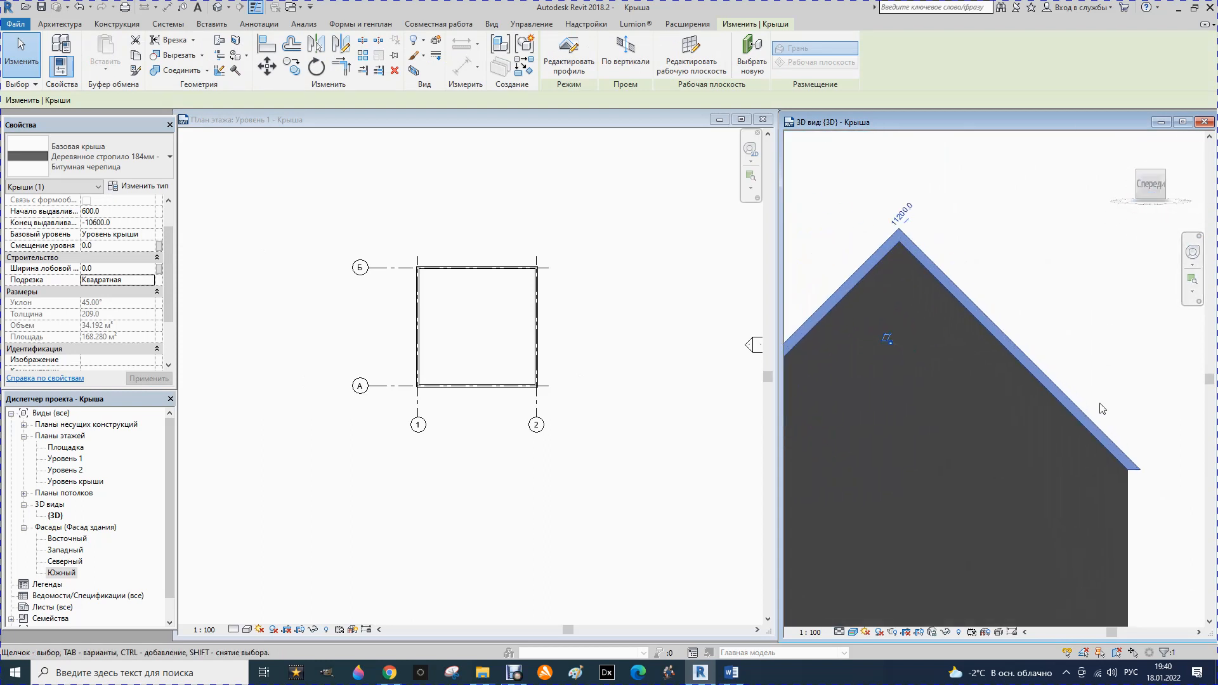
scroll(1102, 409, down, 2)
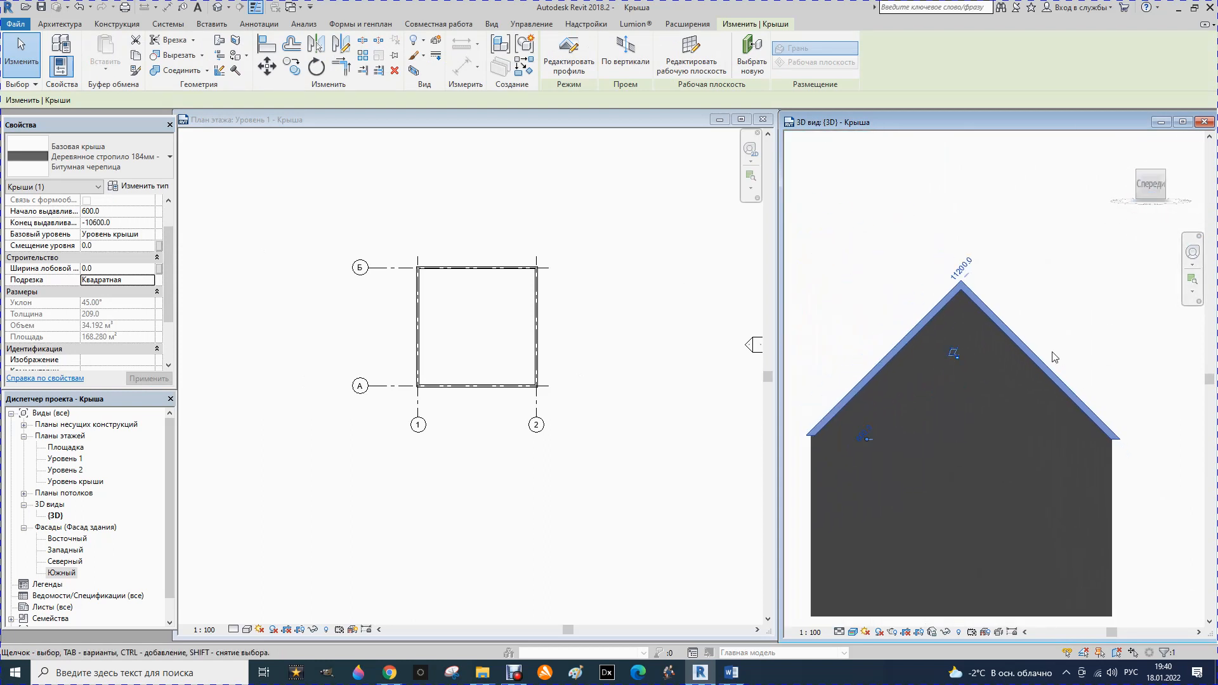
click(150, 281)
click(150, 280)
click(107, 293)
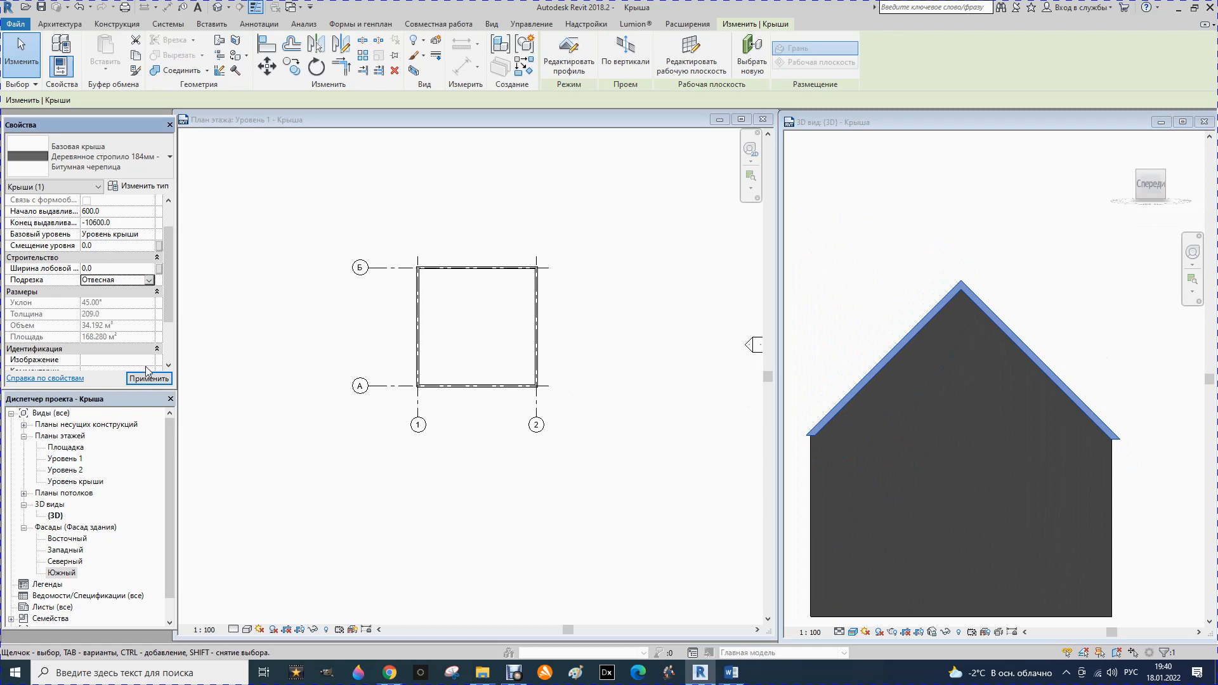
click(149, 378)
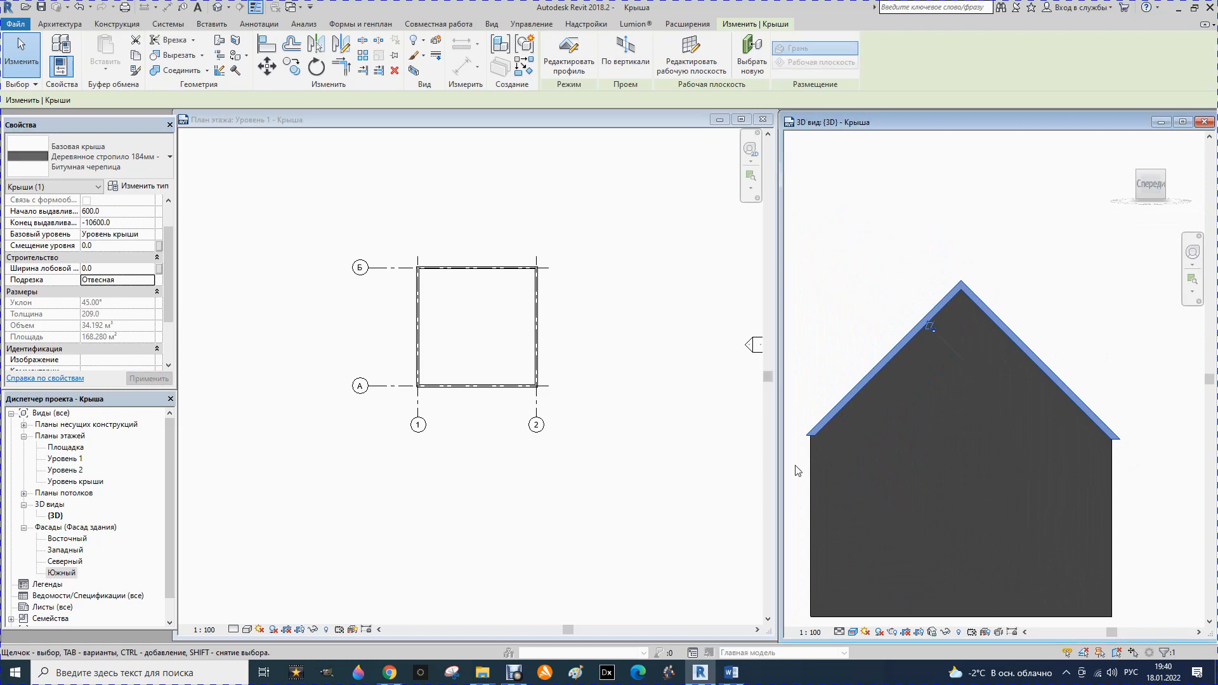
scroll(799, 469, up, 4)
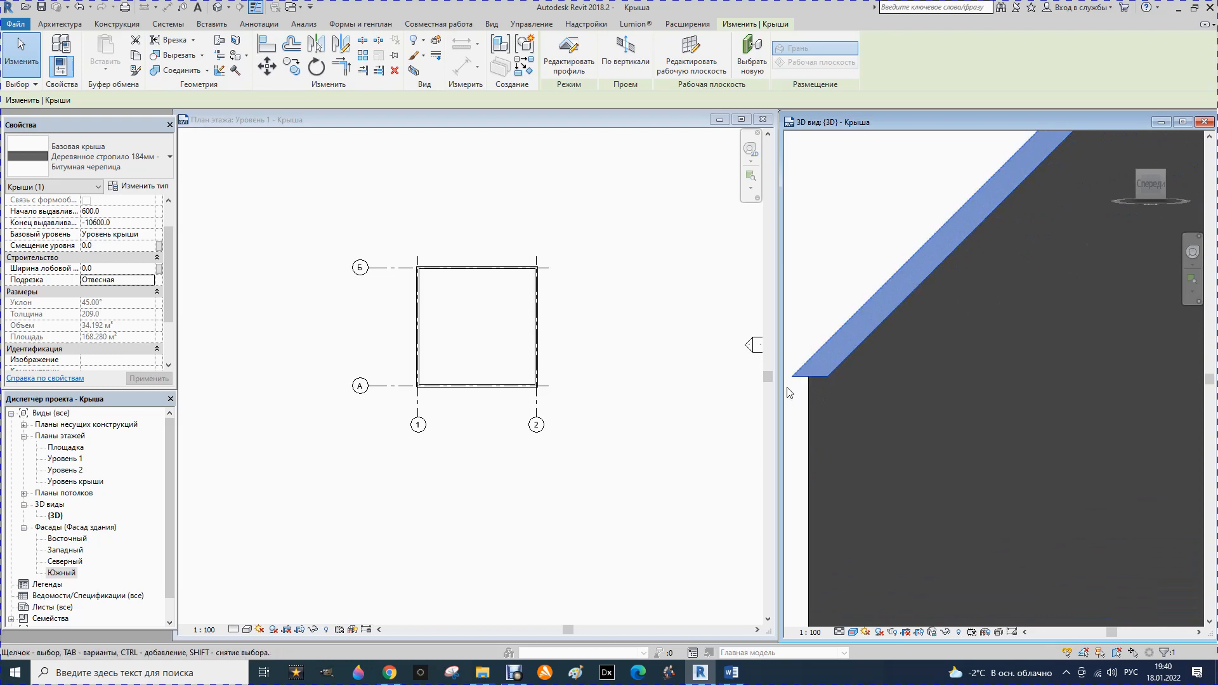
Clear the selection, reselect the roof at its eave and set its rafter cut to Квадратная.
click(449, 168)
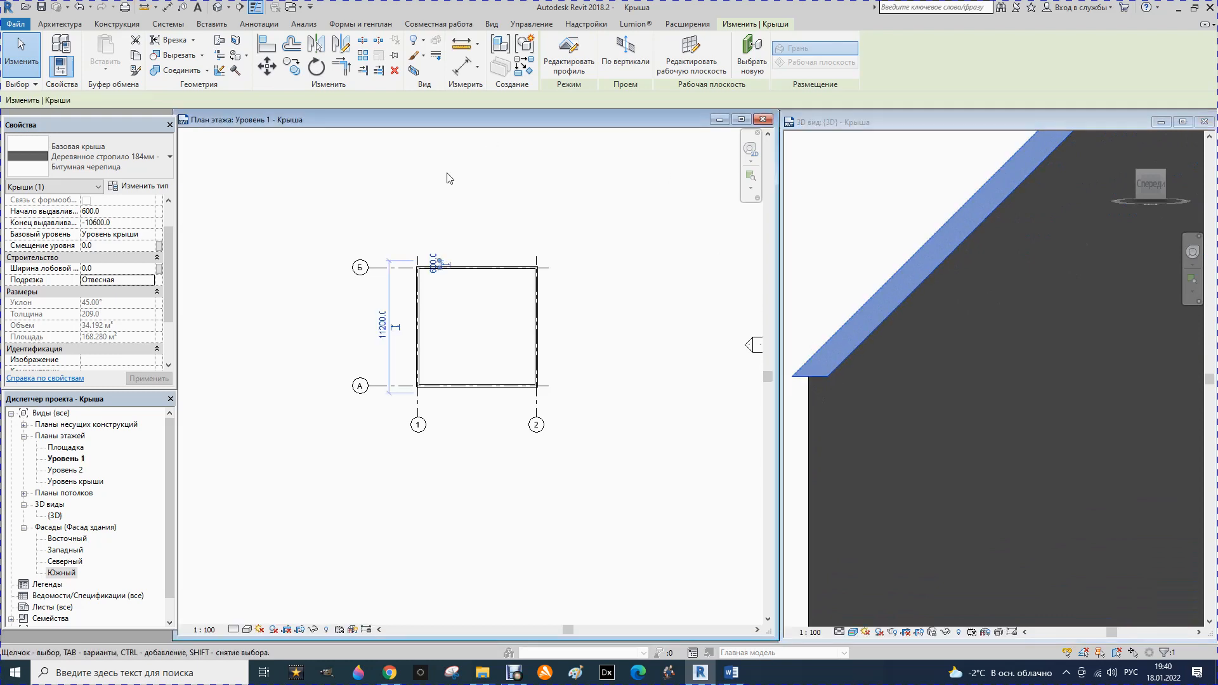
key(Escape)
click(801, 379)
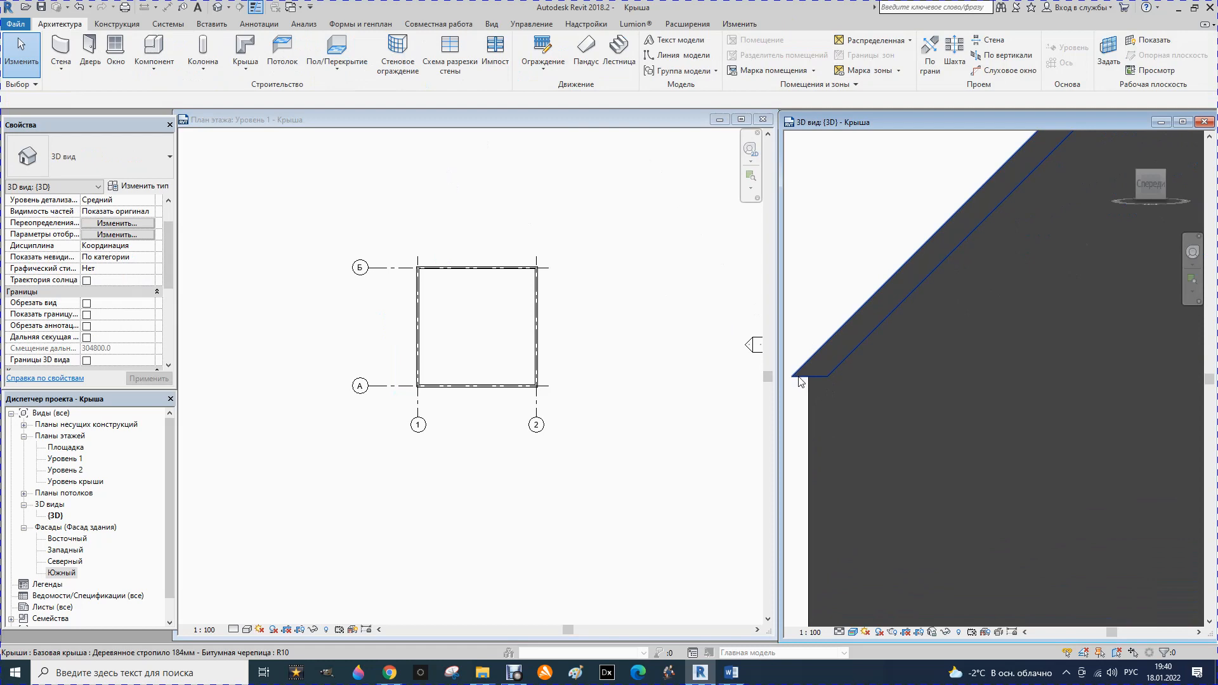
click(800, 379)
click(149, 281)
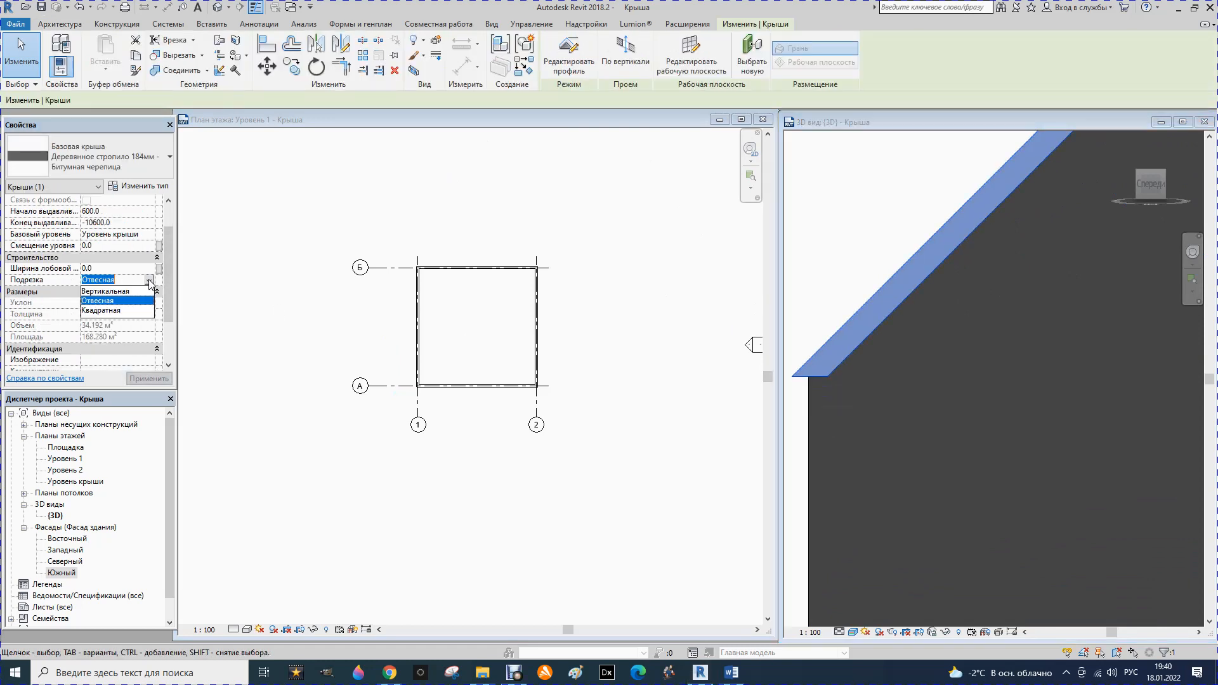
click(92, 315)
click(148, 379)
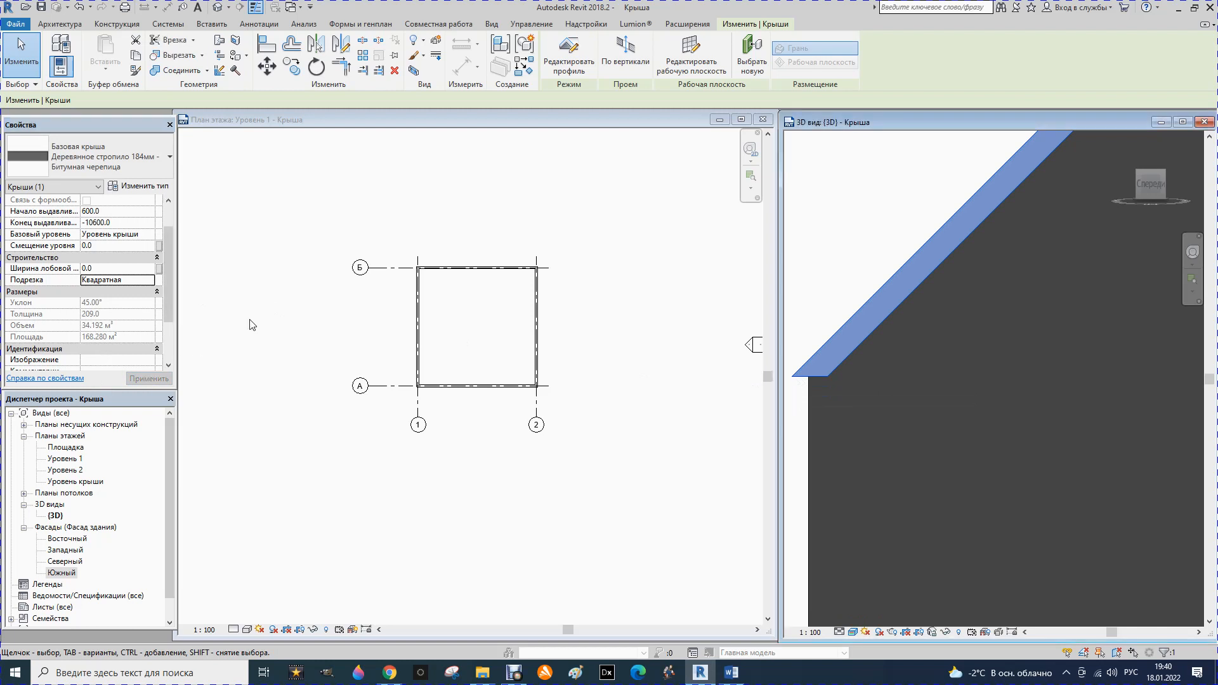
Set the roof's rafter cut to Вертикальная and apply it for comparison at the eave.
click(150, 281)
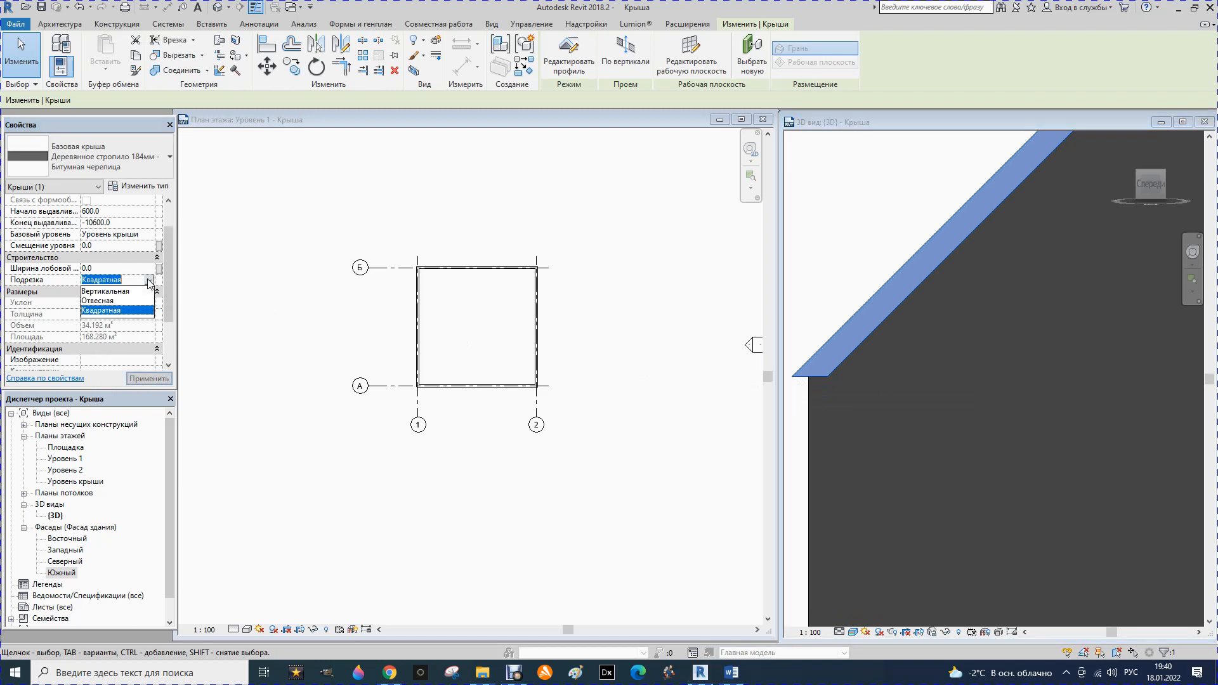
click(95, 304)
click(141, 379)
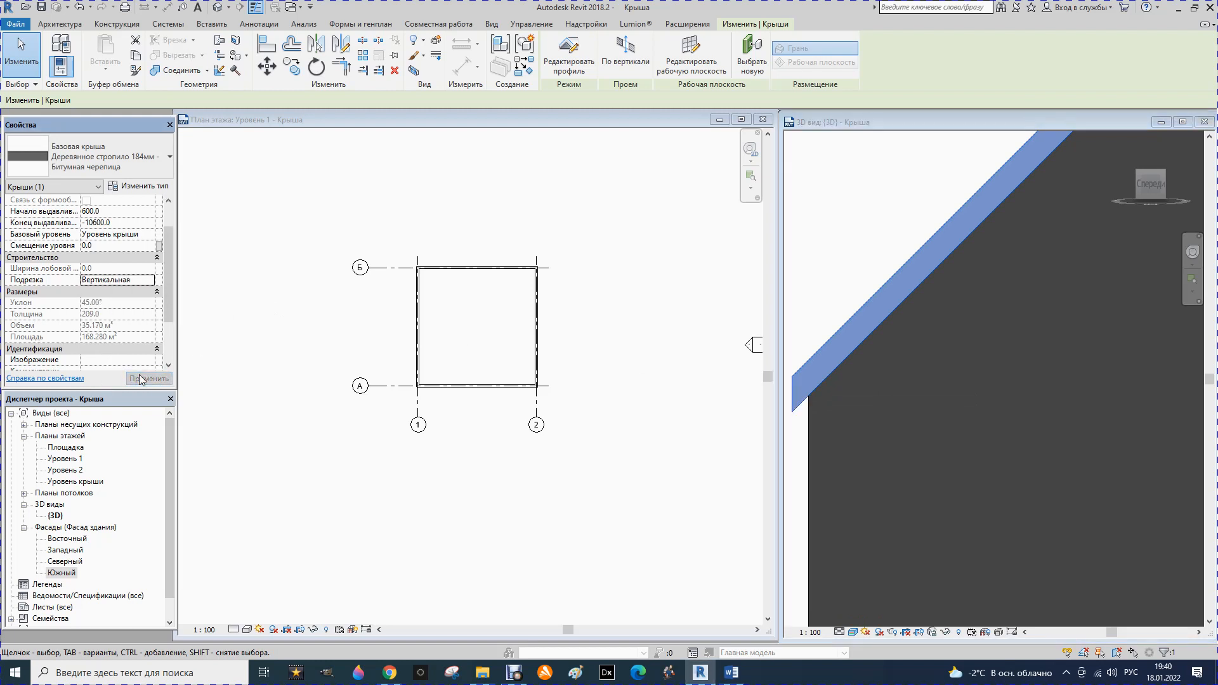
Set the roof's rafter cut back to Отвесная and apply it.
click(152, 286)
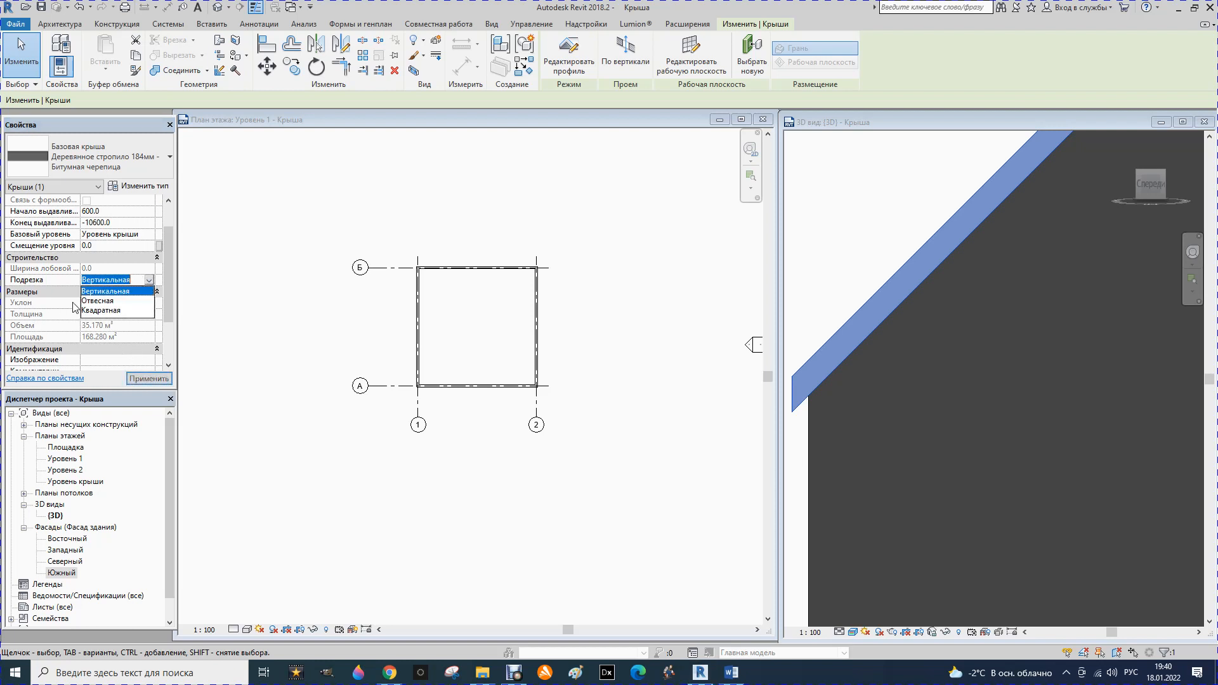
click(105, 299)
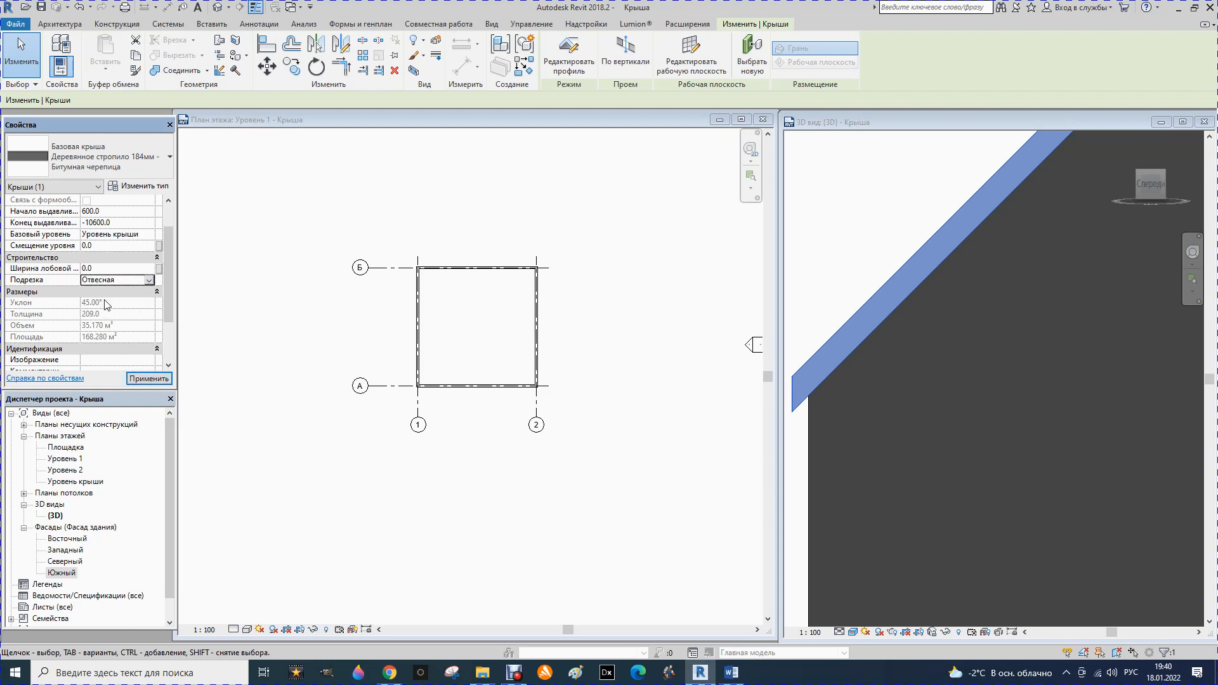
click(143, 380)
Set the roof's rafter cut to Квадратная and apply it.
click(156, 284)
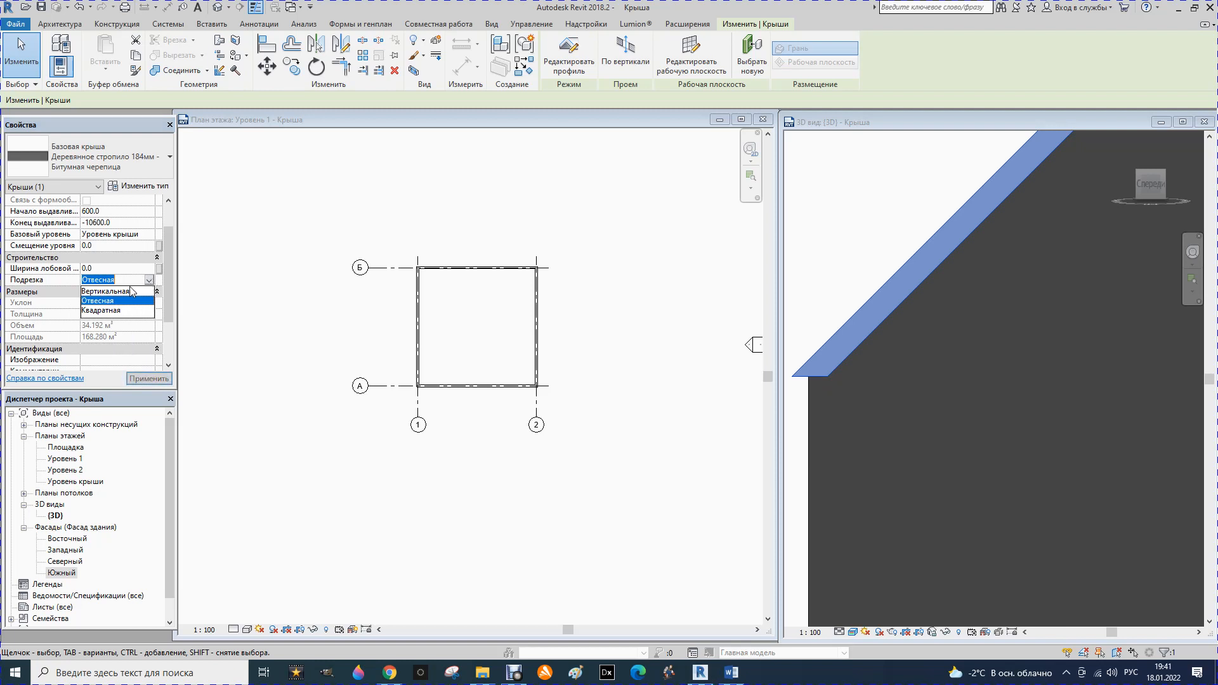
click(92, 310)
click(143, 379)
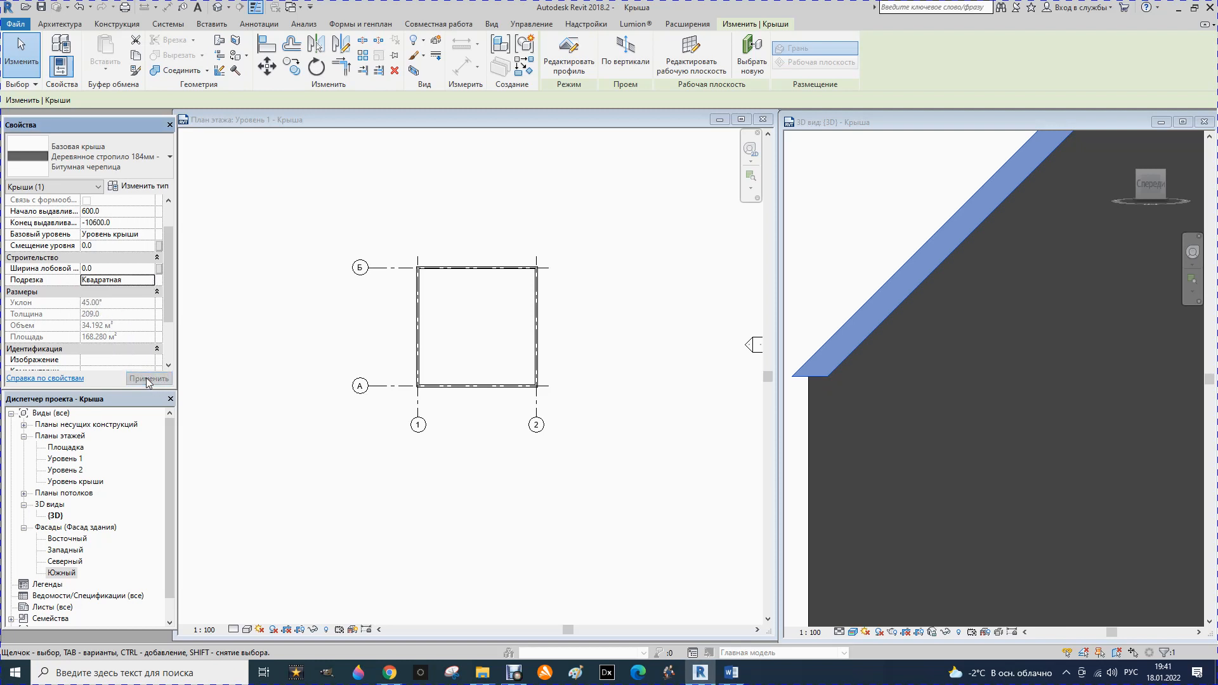
Set the roof's rafter cut to Вертикальная, apply it and clear the selection.
click(693, 351)
click(807, 379)
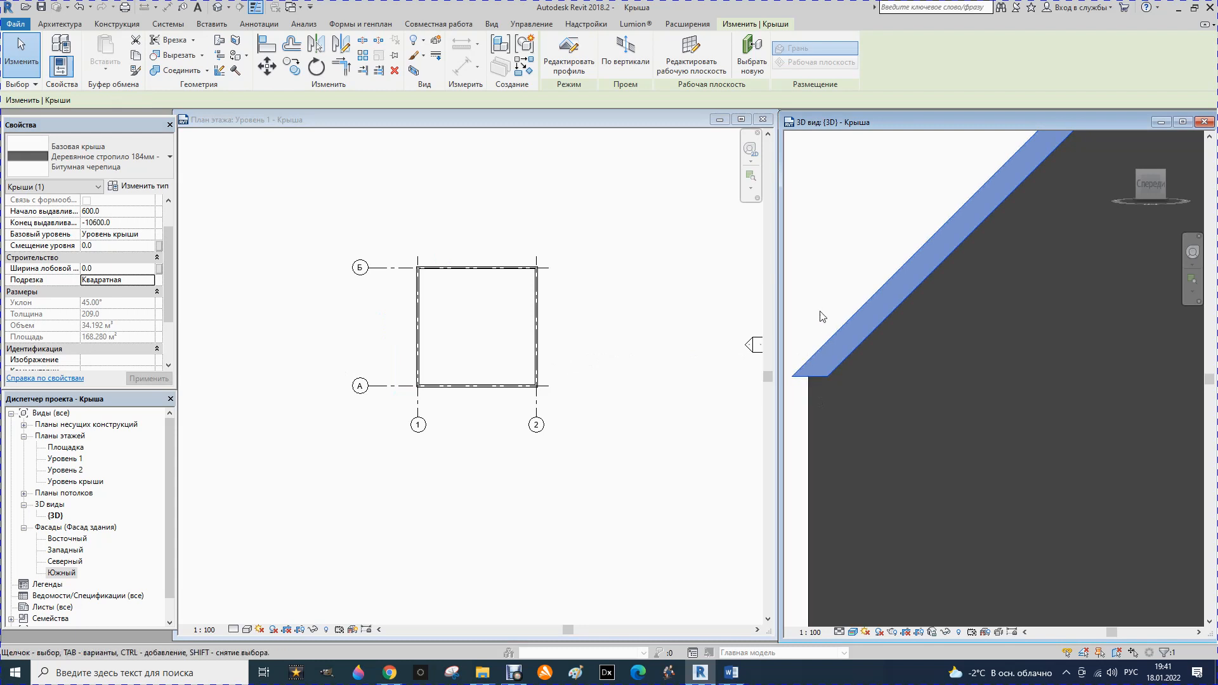
scroll(816, 327, down, 3)
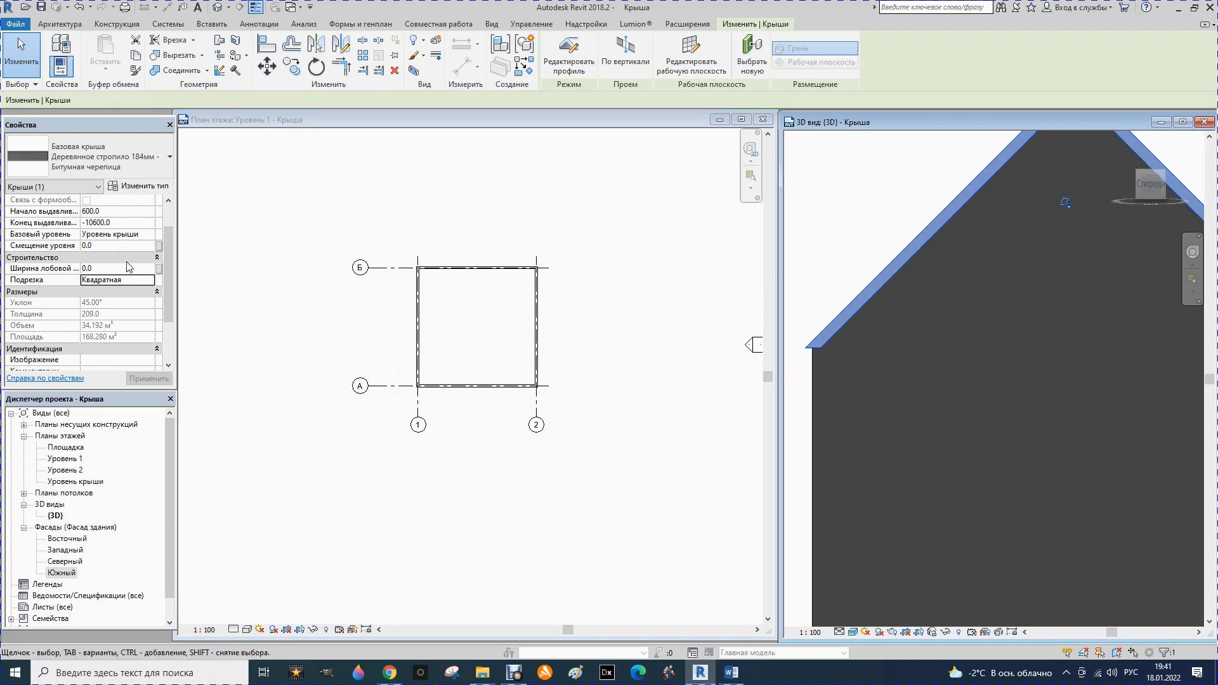
click(149, 283)
click(149, 280)
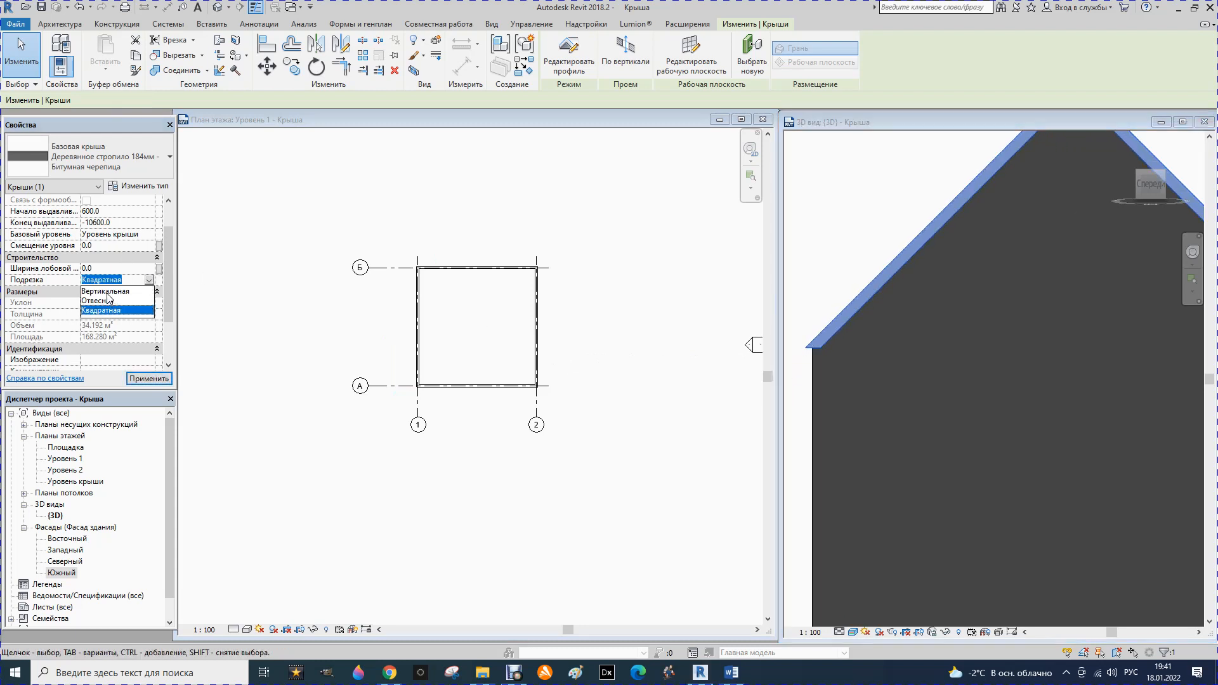
click(105, 291)
click(148, 378)
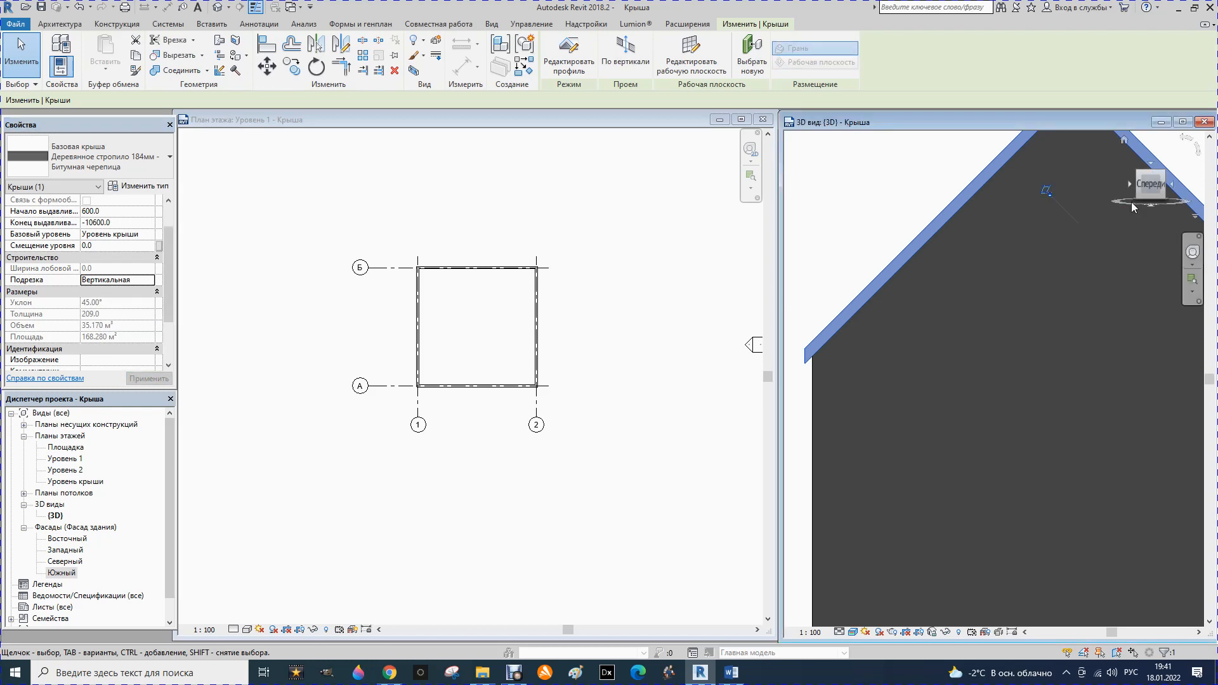
click(1130, 183)
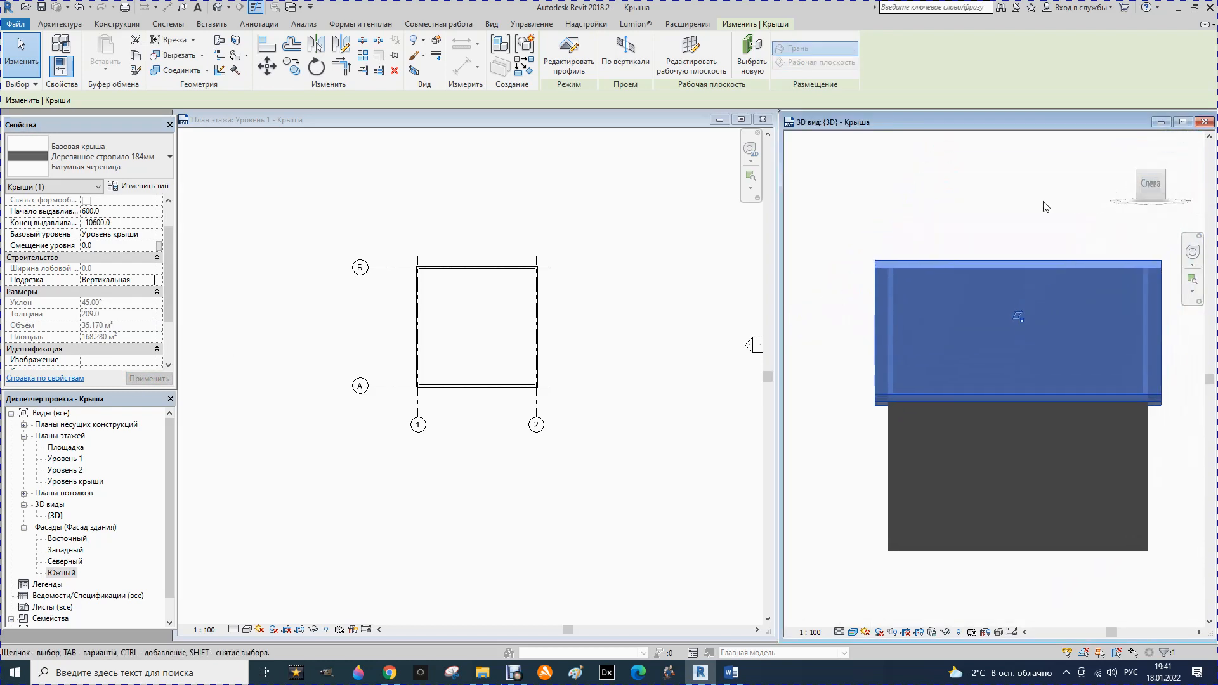
click(967, 160)
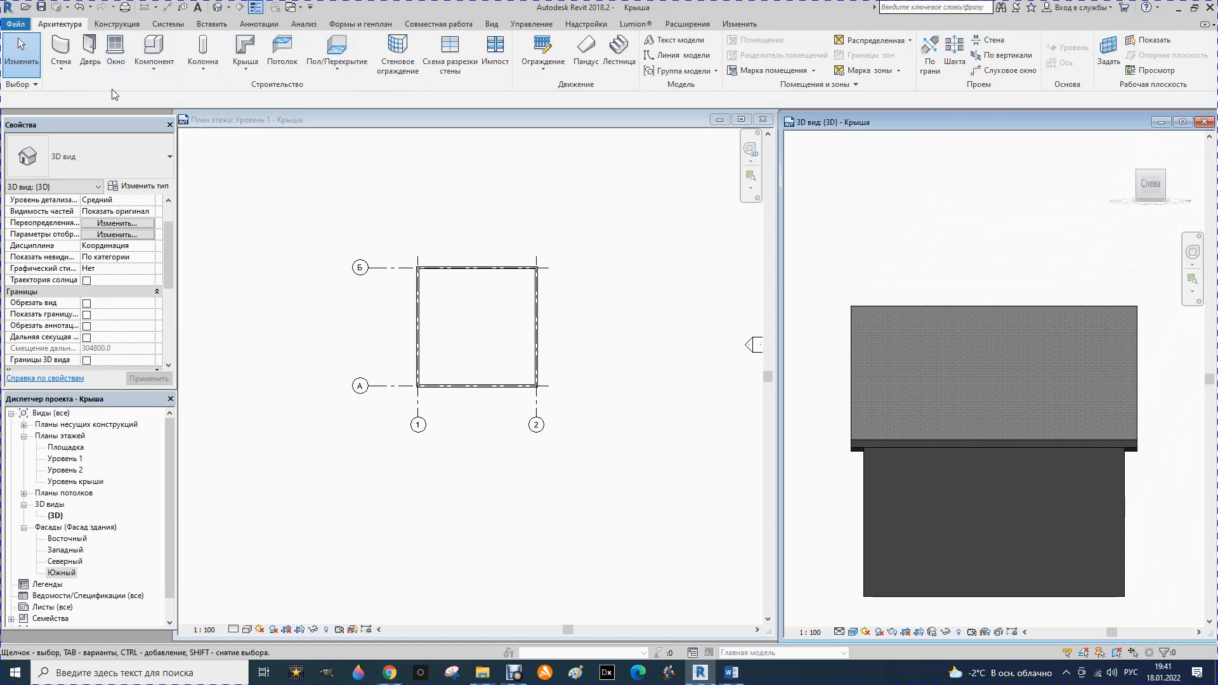
Open the Уровень крыши floor plan, fit its window beside the 3D view and set its detail level to Высокий.
click(246, 70)
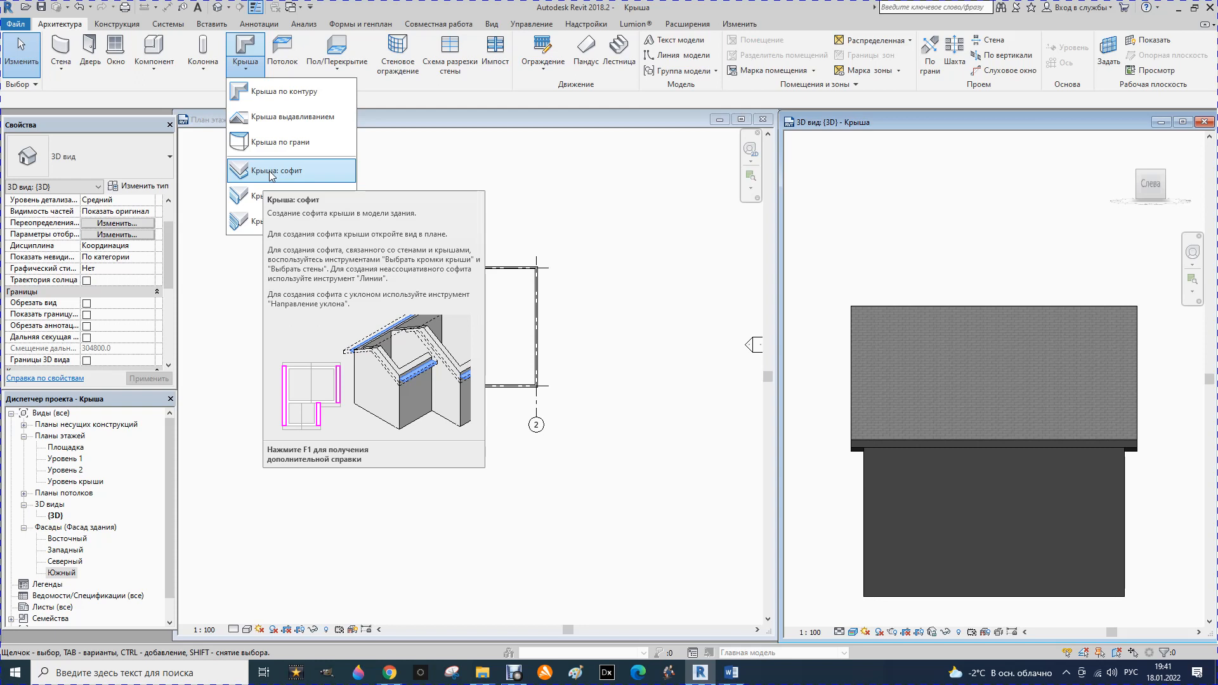
click(662, 190)
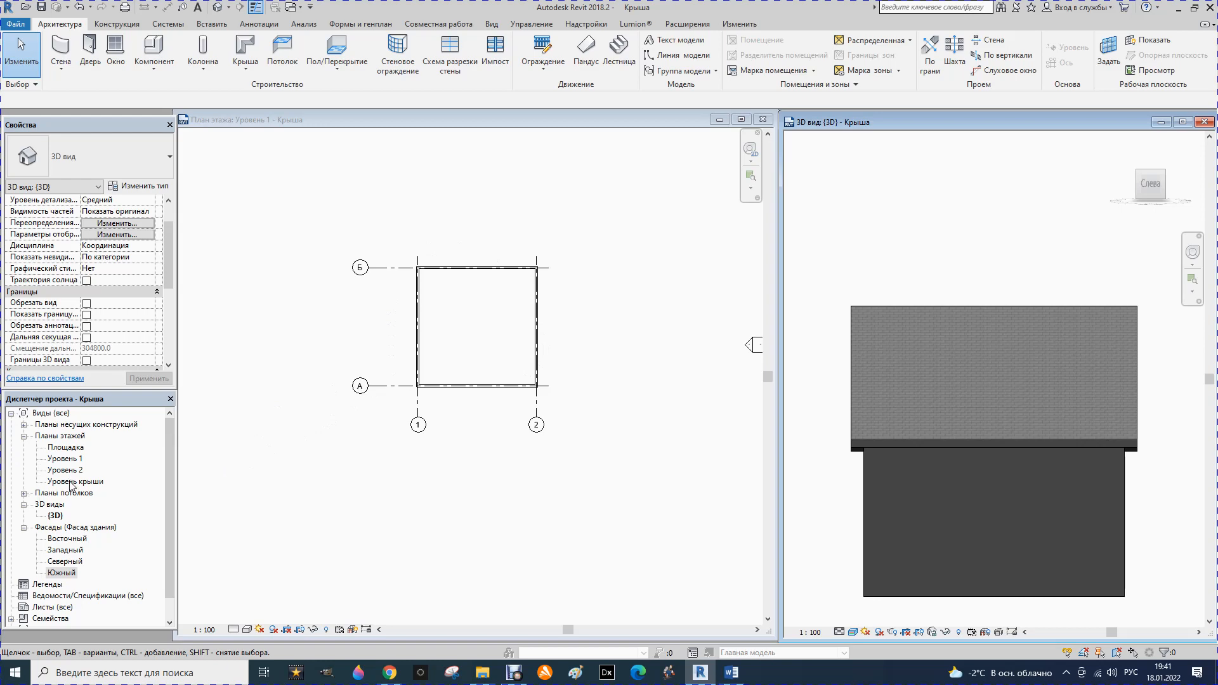
click(71, 482)
double_click(72, 482)
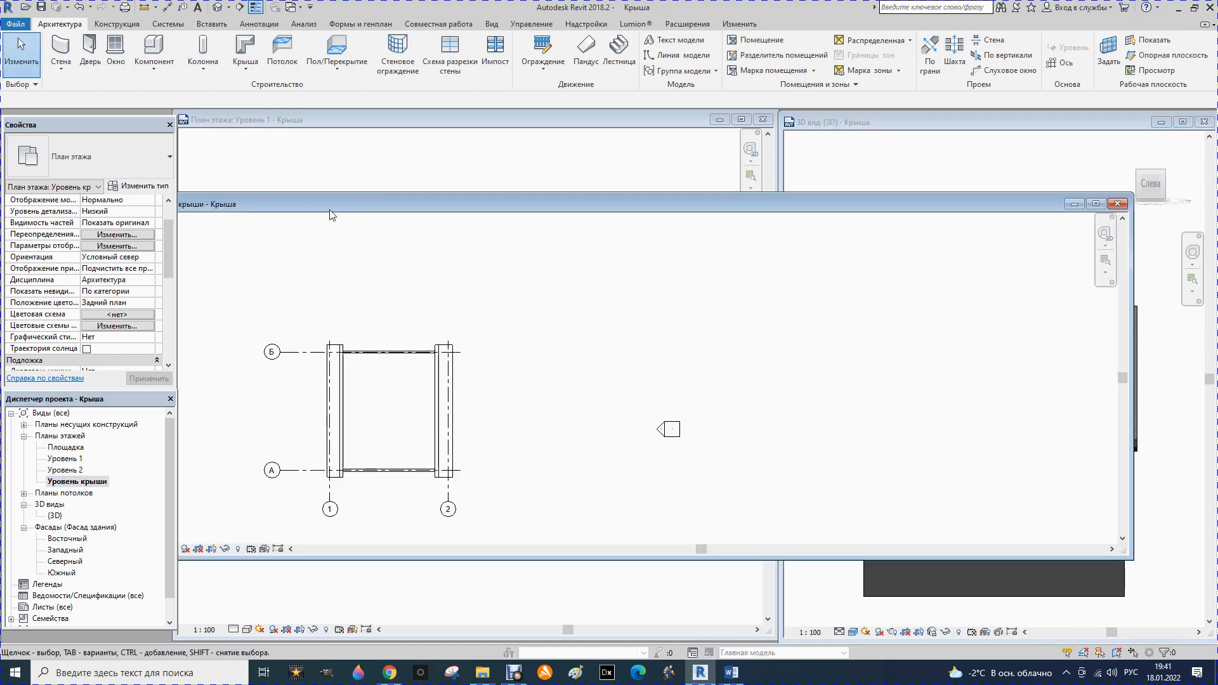
drag(329, 207, 342, 142)
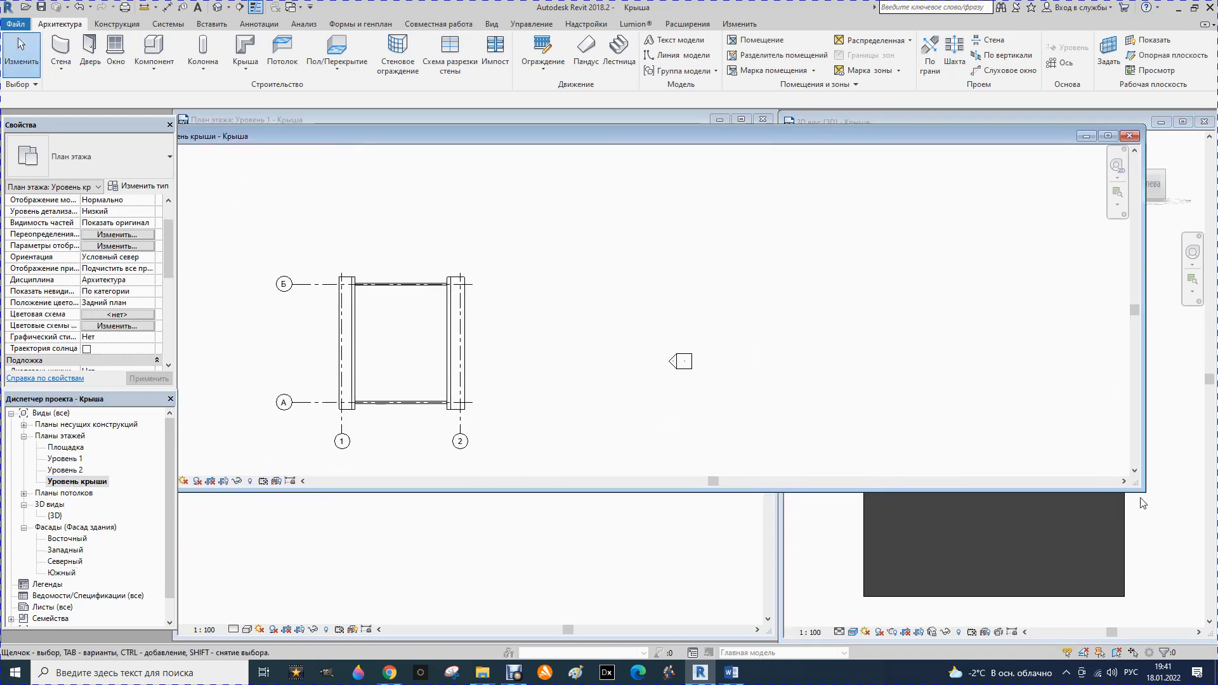
drag(1145, 488, 783, 639)
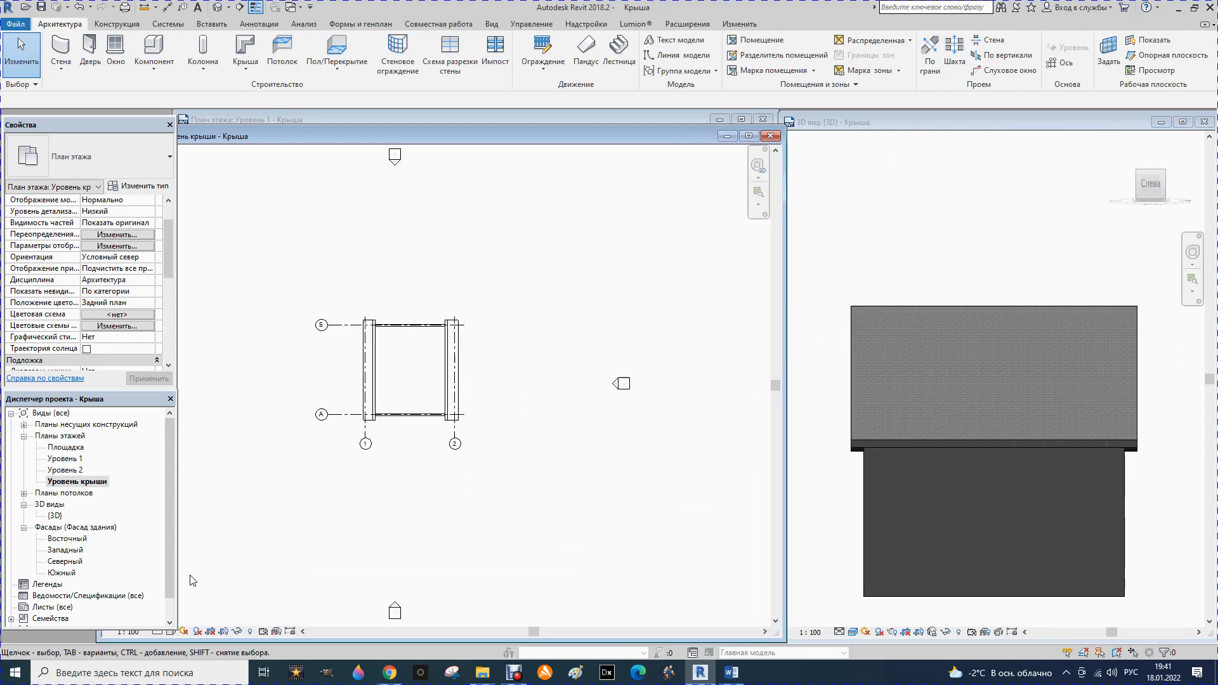
click(170, 632)
click(169, 618)
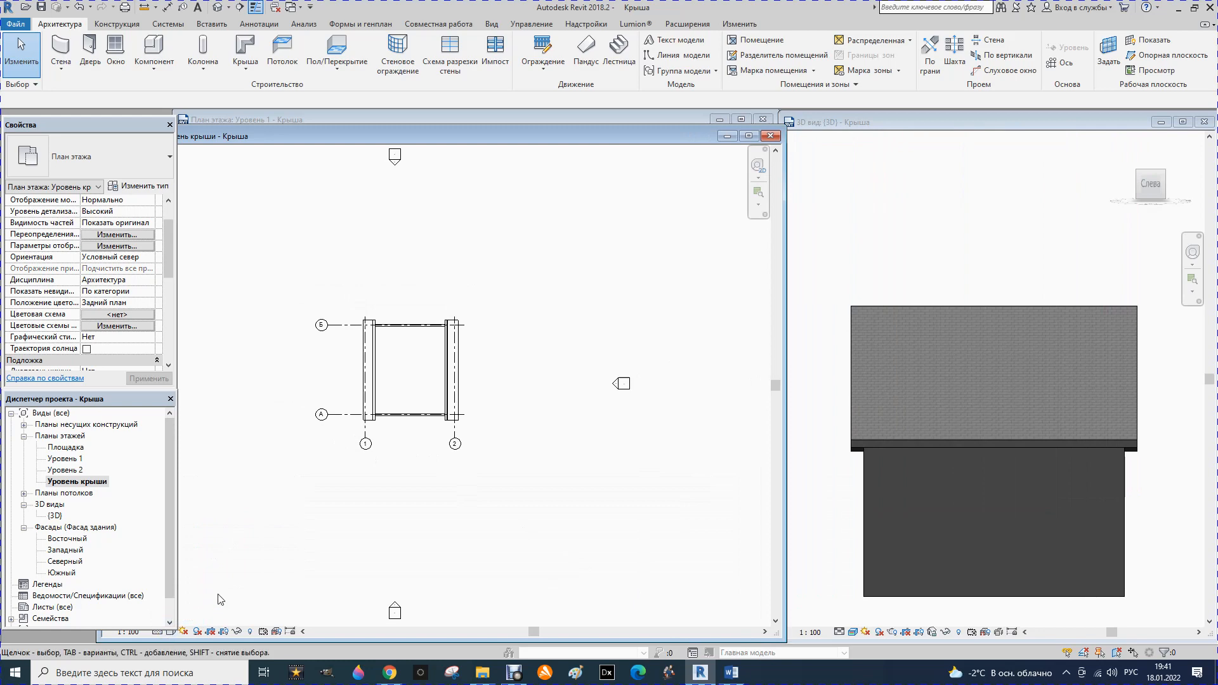
scroll(365, 361, up, 5)
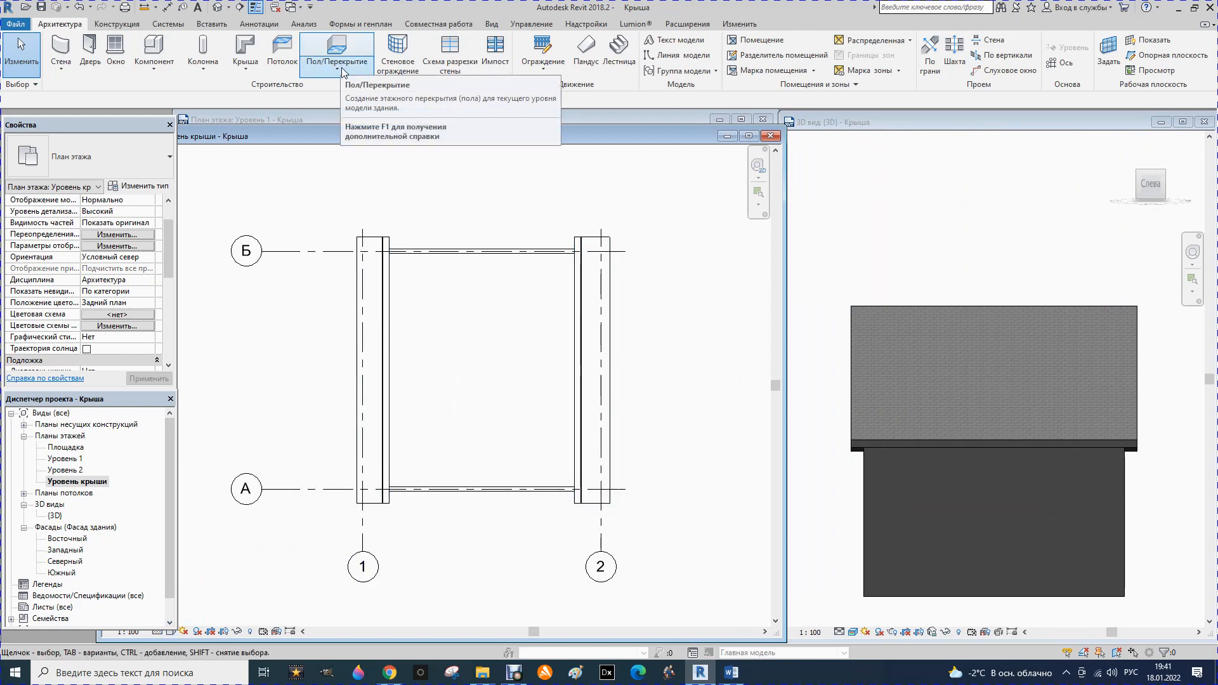
Create a roof soffit of about 10.2 m² with a rectangular boundary along the eave at grid 1 and finish the sketch.
click(246, 70)
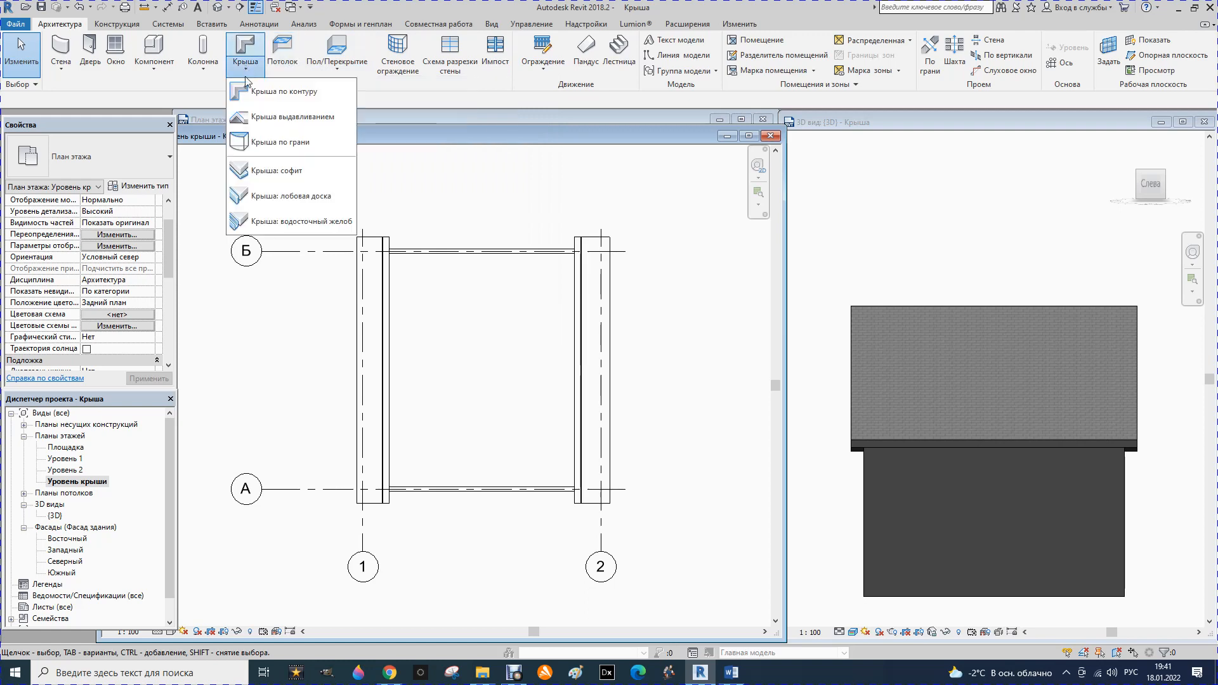
click(271, 181)
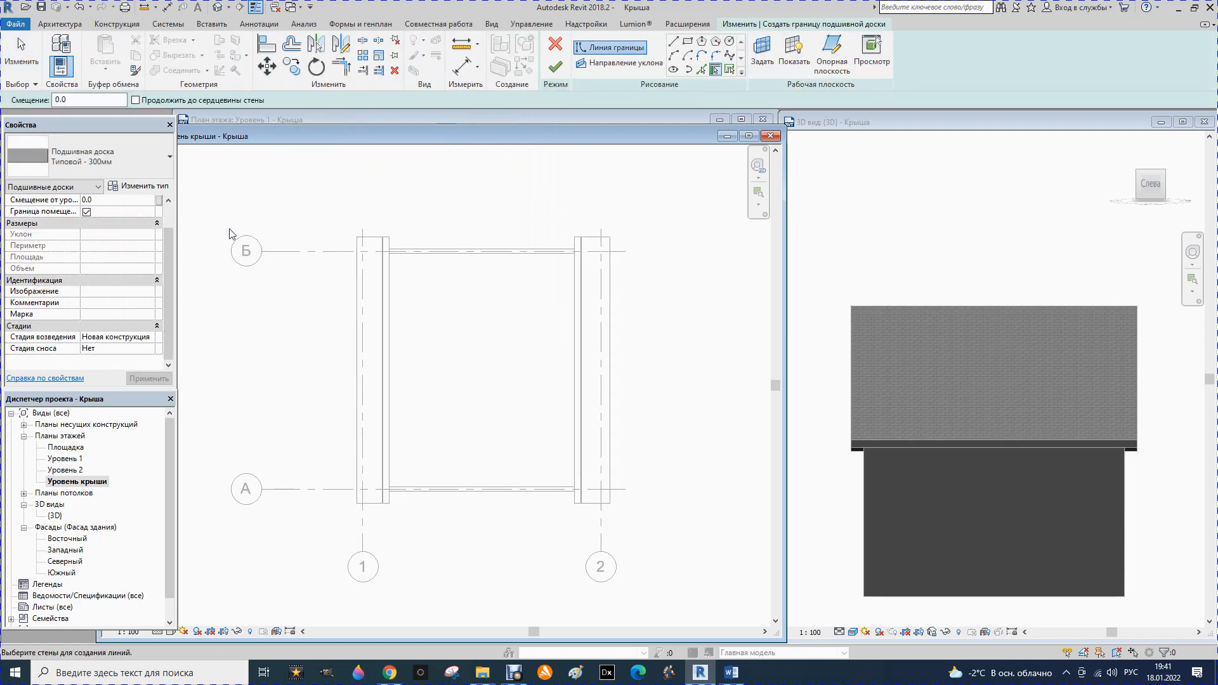
click(687, 44)
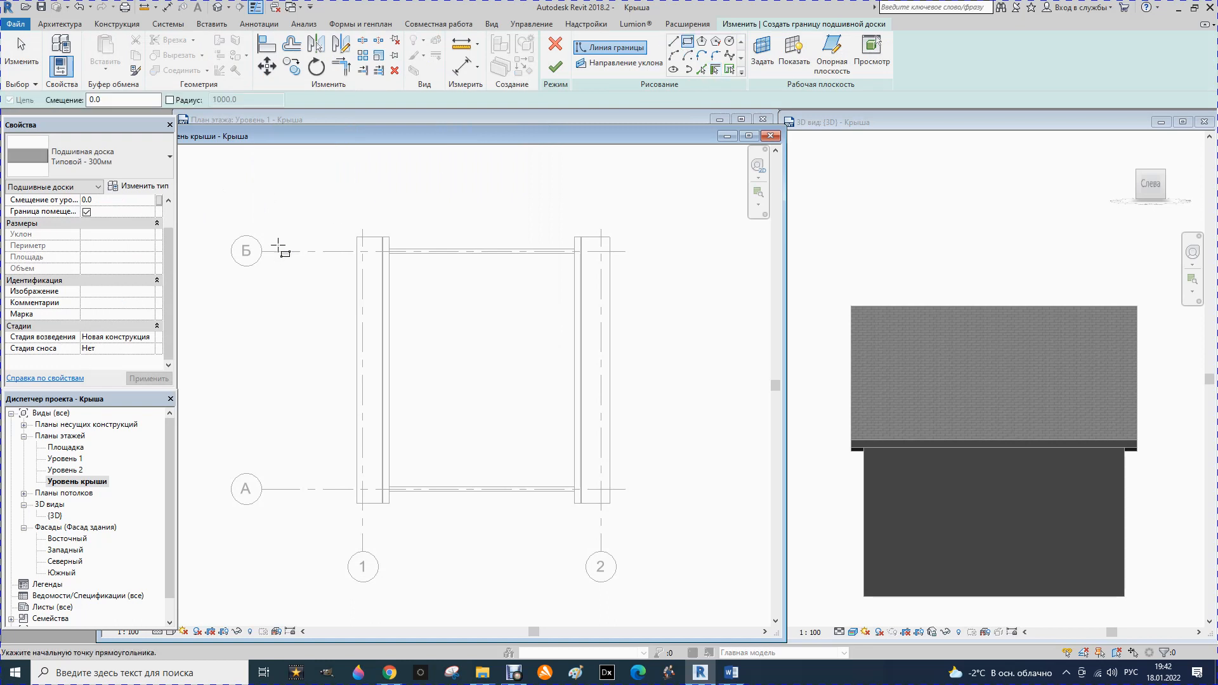
click(360, 248)
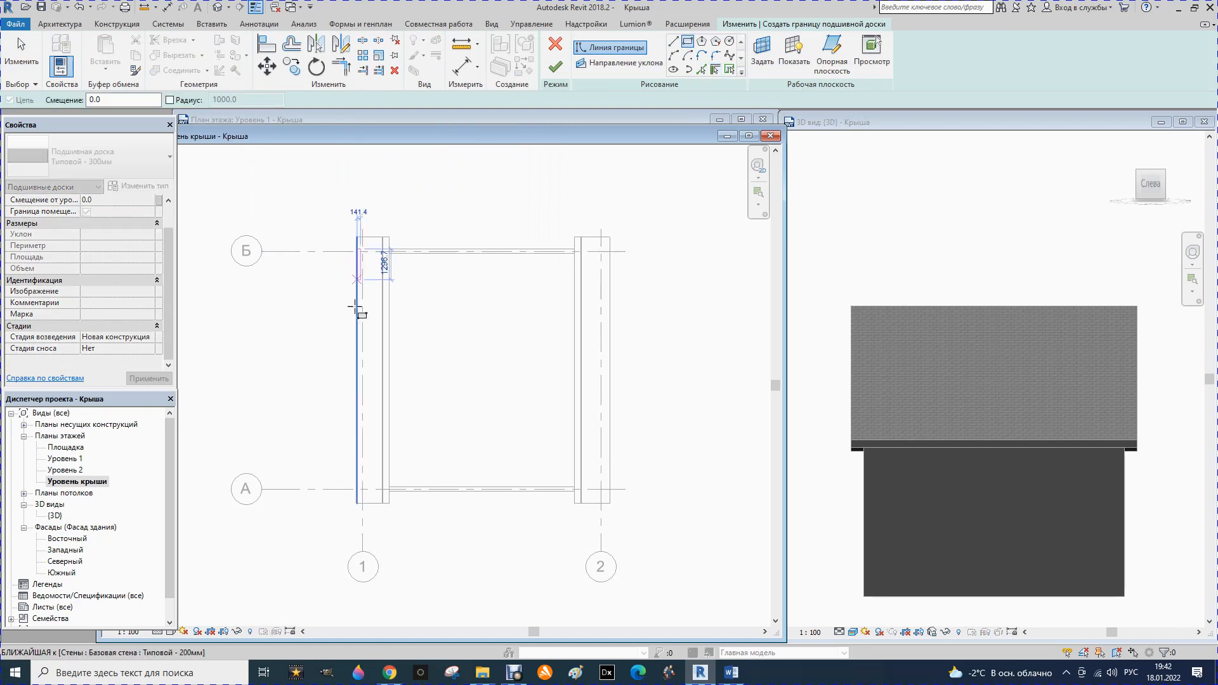
click(382, 503)
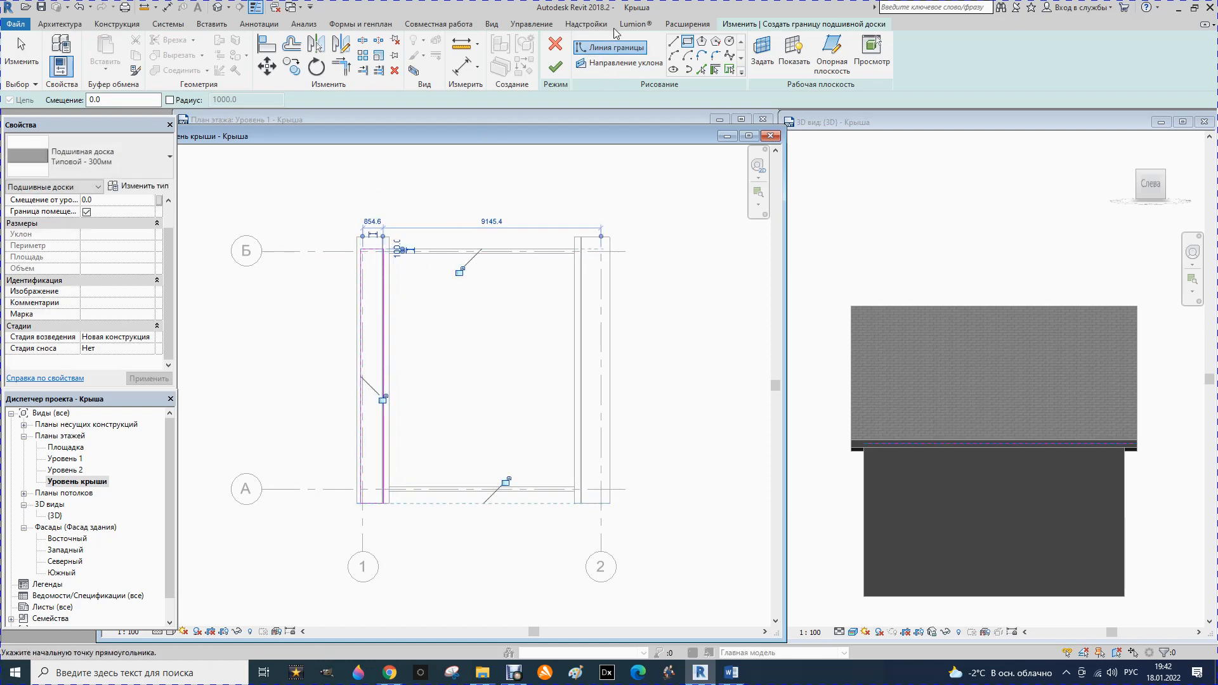
drag(168, 283, 173, 261)
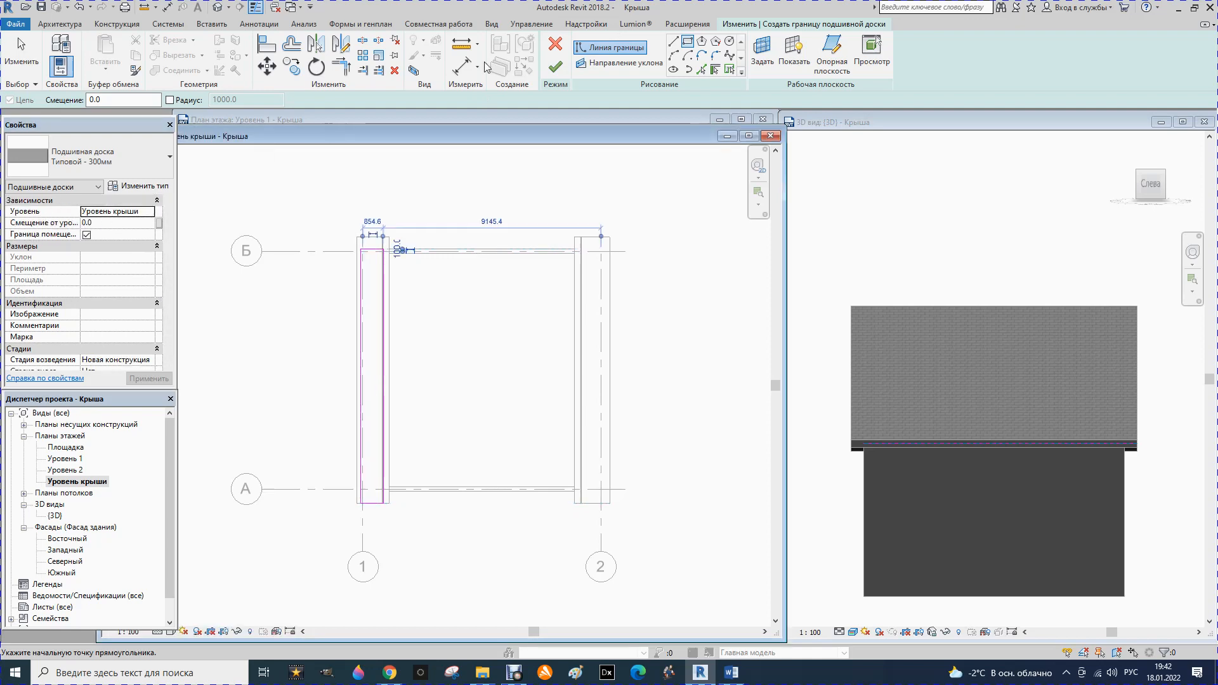
click(555, 66)
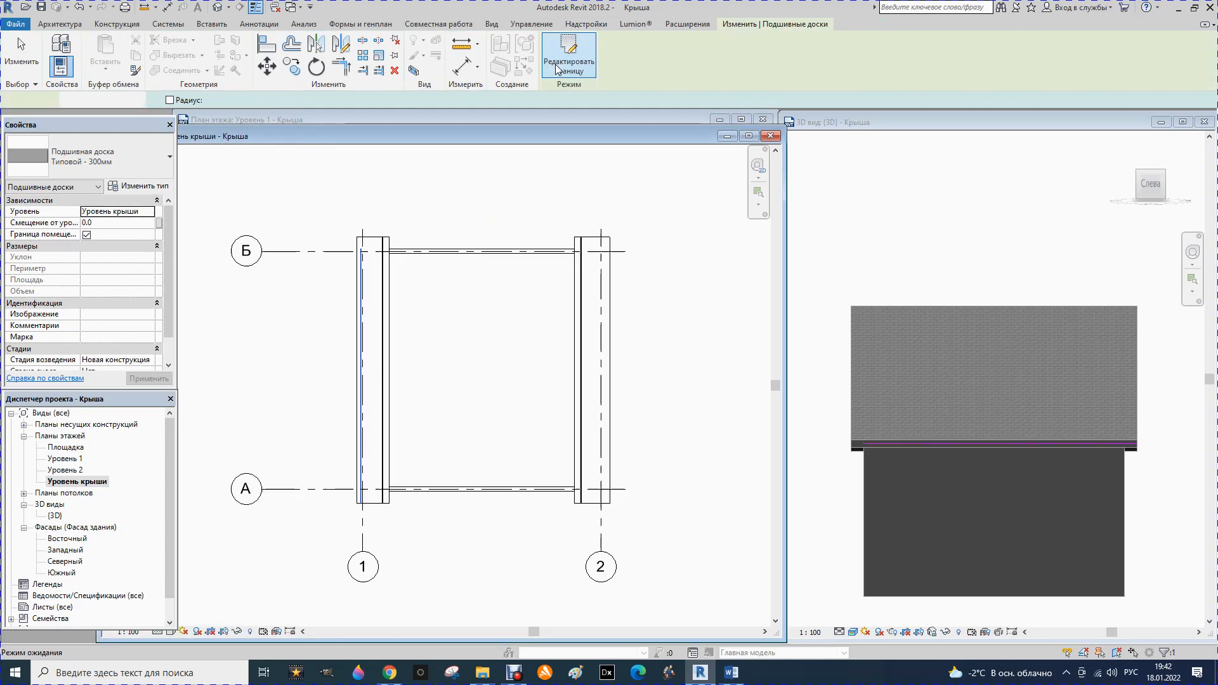
Examine the new soffit's position and thickness at the eave from below in the 3D view.
click(907, 269)
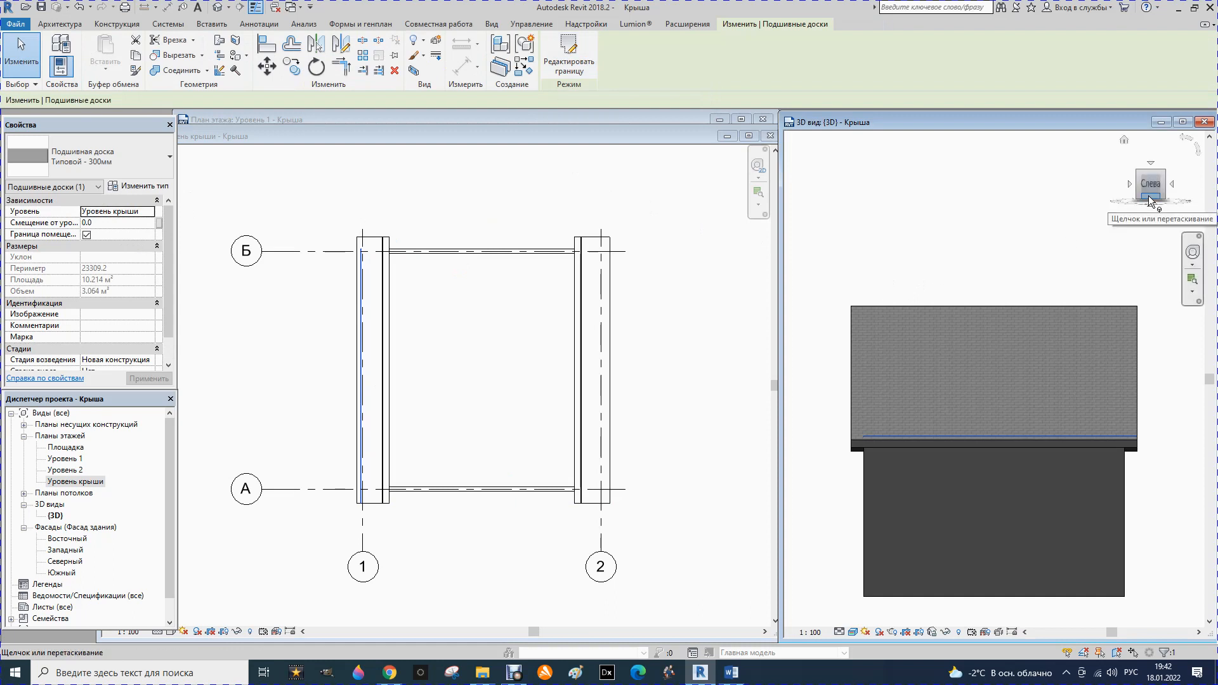
click(1149, 197)
drag(1152, 188, 1147, 173)
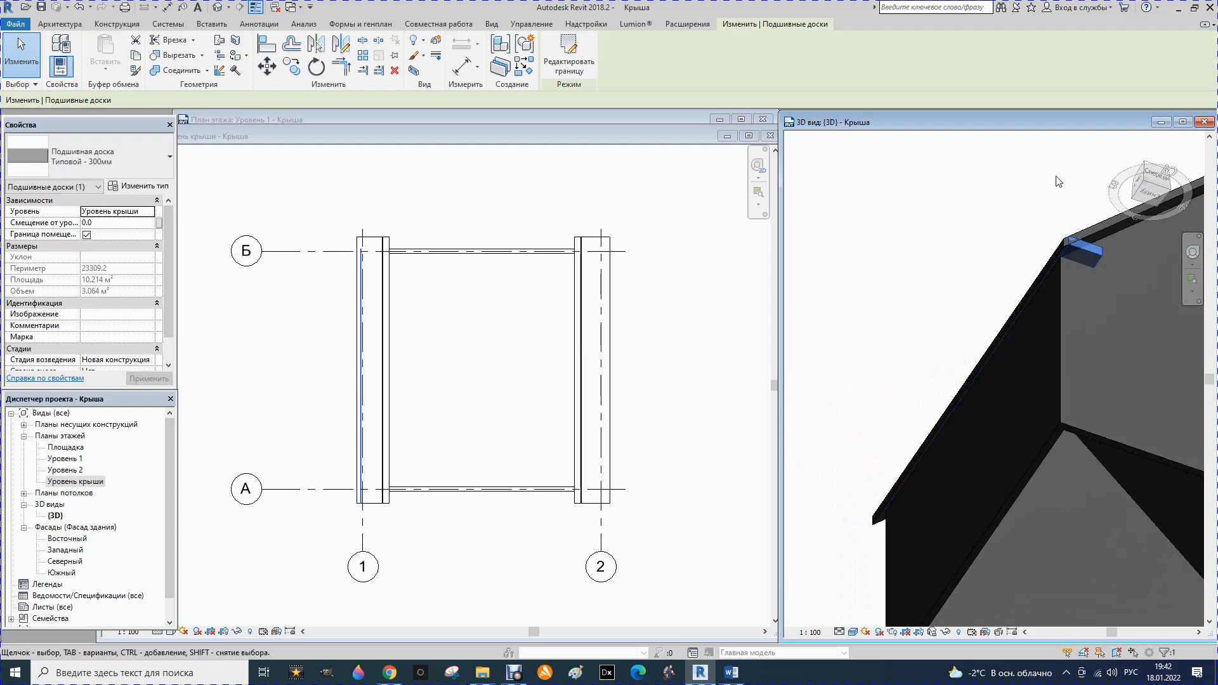
scroll(1057, 182, up, 3)
scroll(942, 243, down, 2)
scroll(1110, 244, up, 1)
scroll(1064, 273, up, 3)
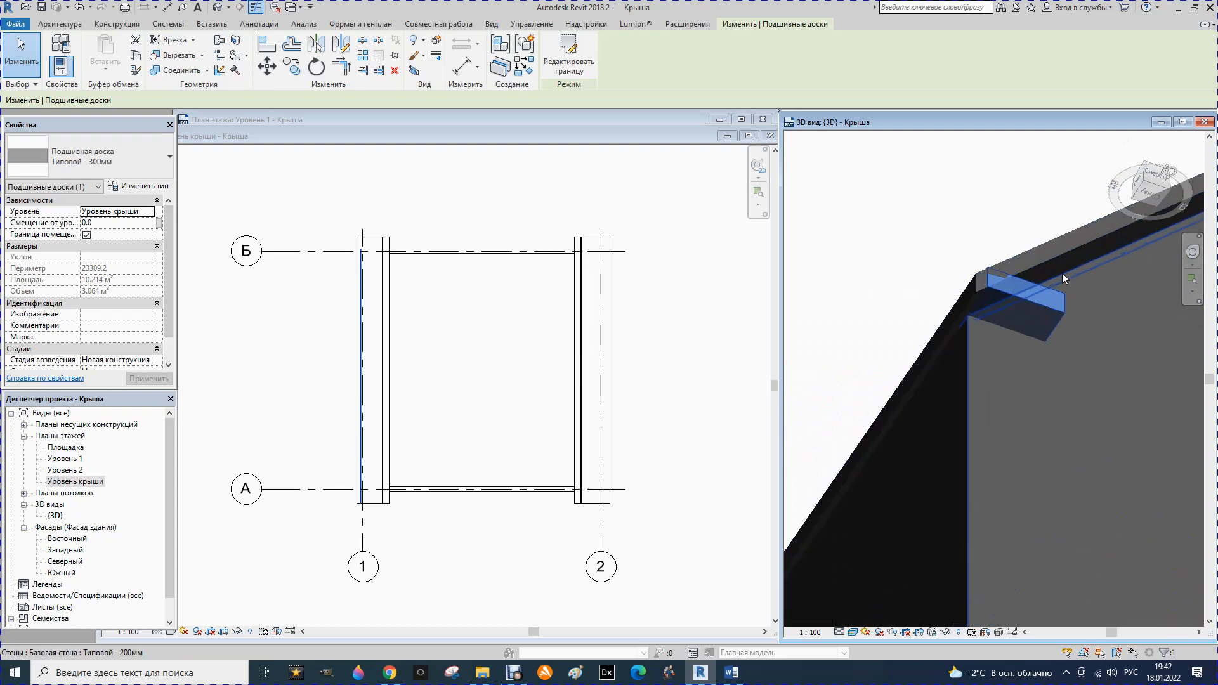
click(1169, 176)
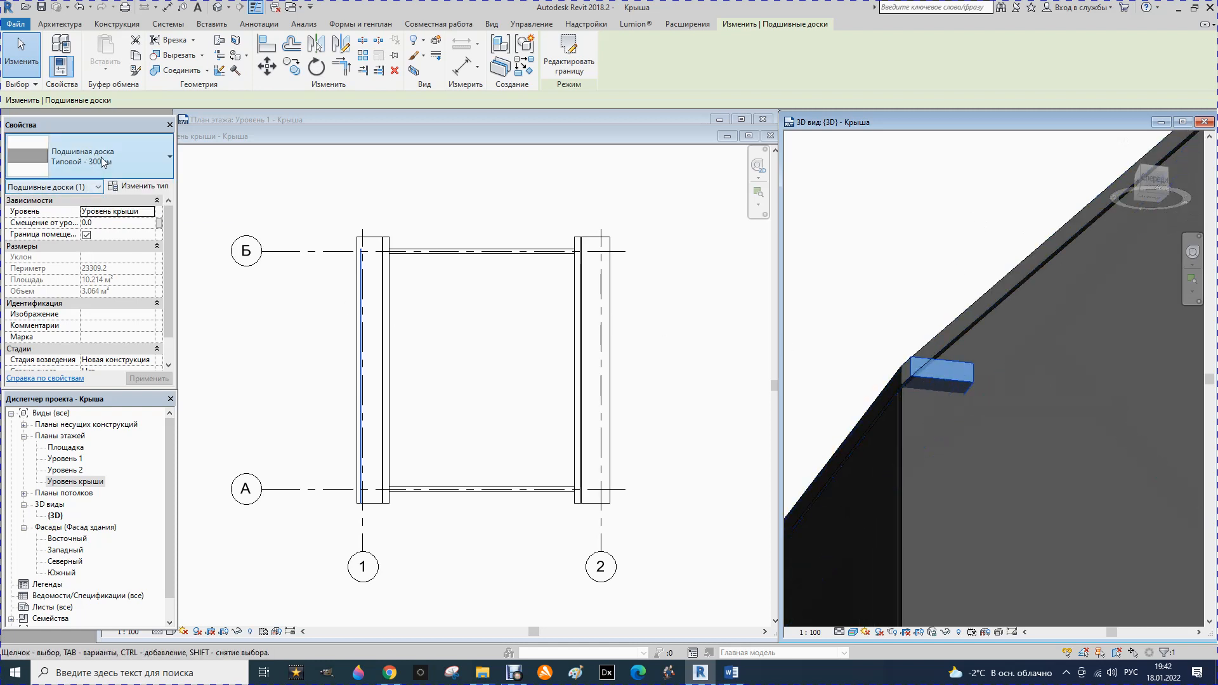
Duplicate the selected soffit's type under the name "Типовой - 50мм 2".
click(167, 163)
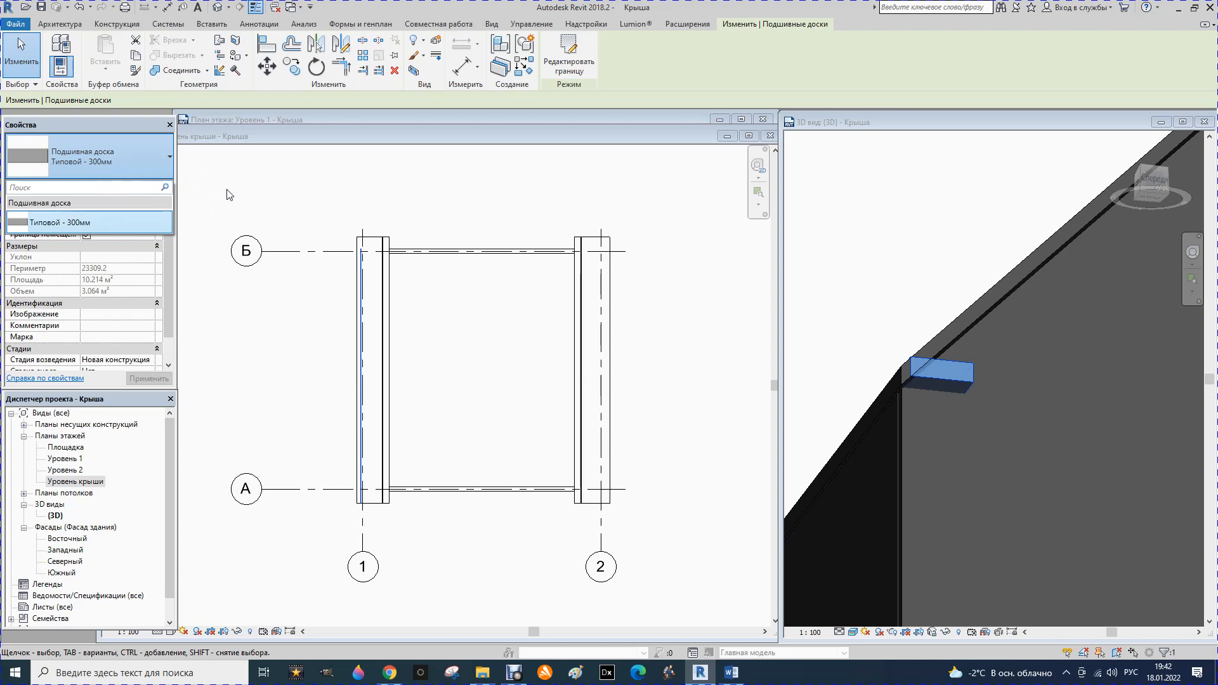
click(149, 187)
click(1171, 78)
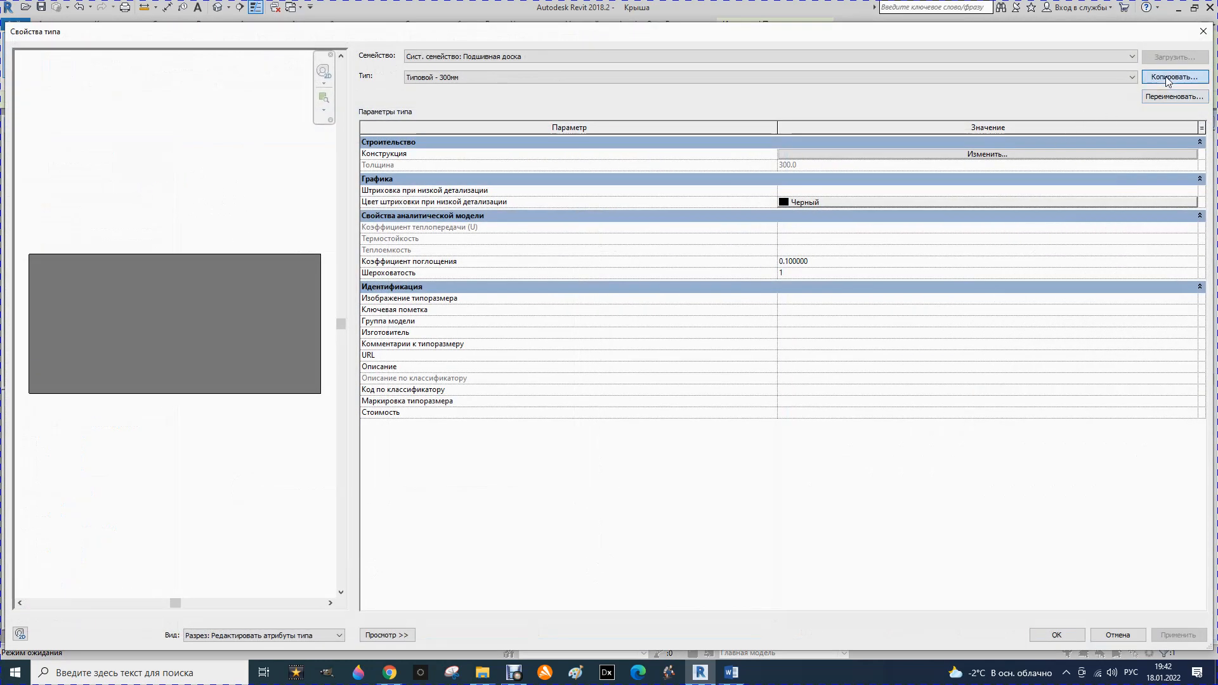
click(556, 331)
text(30)
click(663, 364)
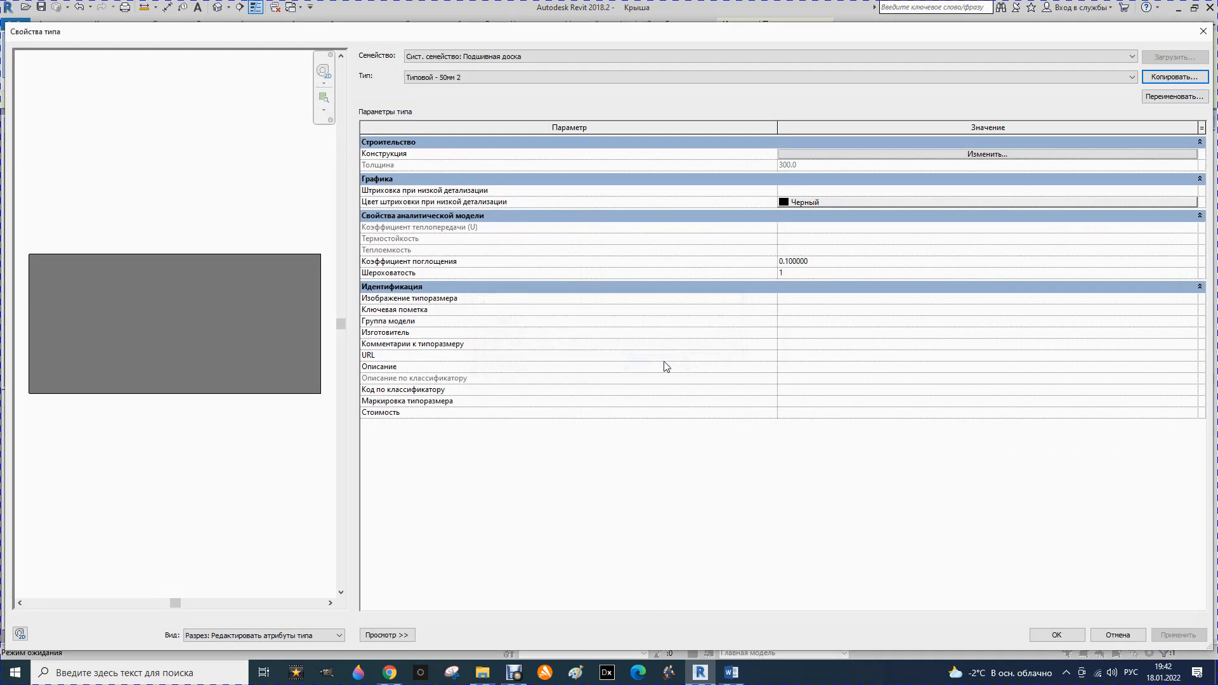
Set the structure layer thickness of the new soffit type to 50 mm, accept the type changes and deselect the soffit.
click(961, 155)
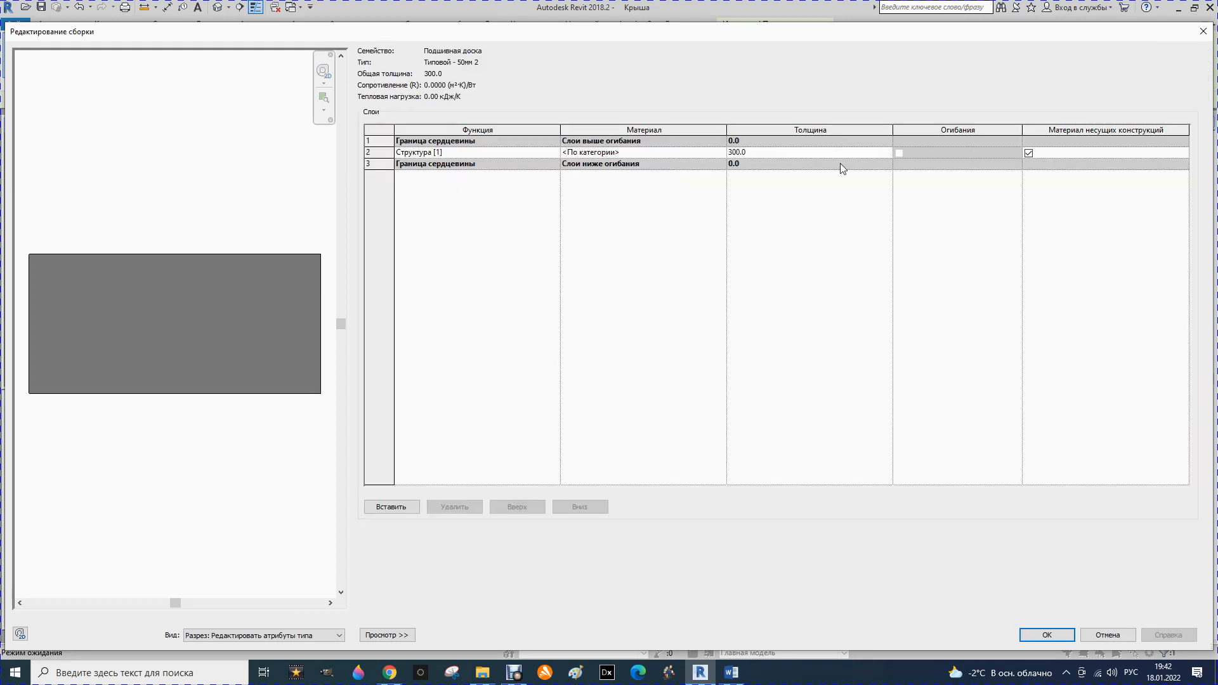
click(770, 156)
text(50)
click(1045, 635)
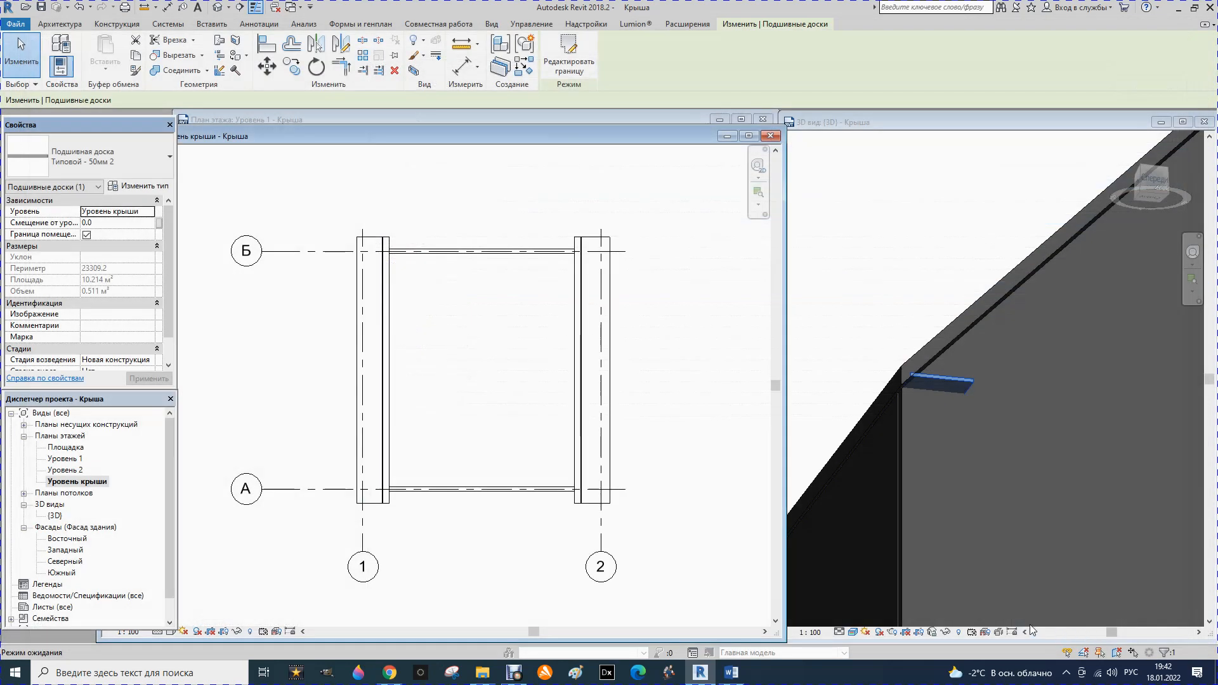
click(889, 362)
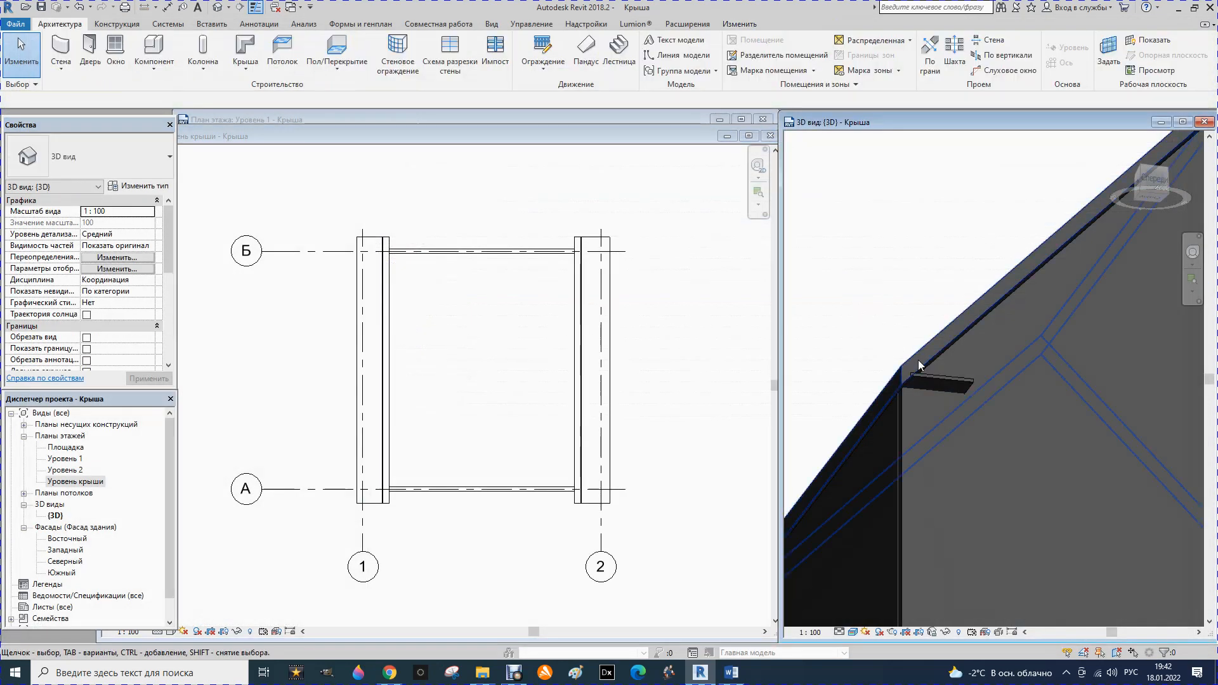
Set the soffit's offset from Уровень крыши to -100 mm and apply it.
shift+middle_drag(945, 343, 1133, 205)
scroll(882, 474, up, 2)
scroll(895, 465, up, 1)
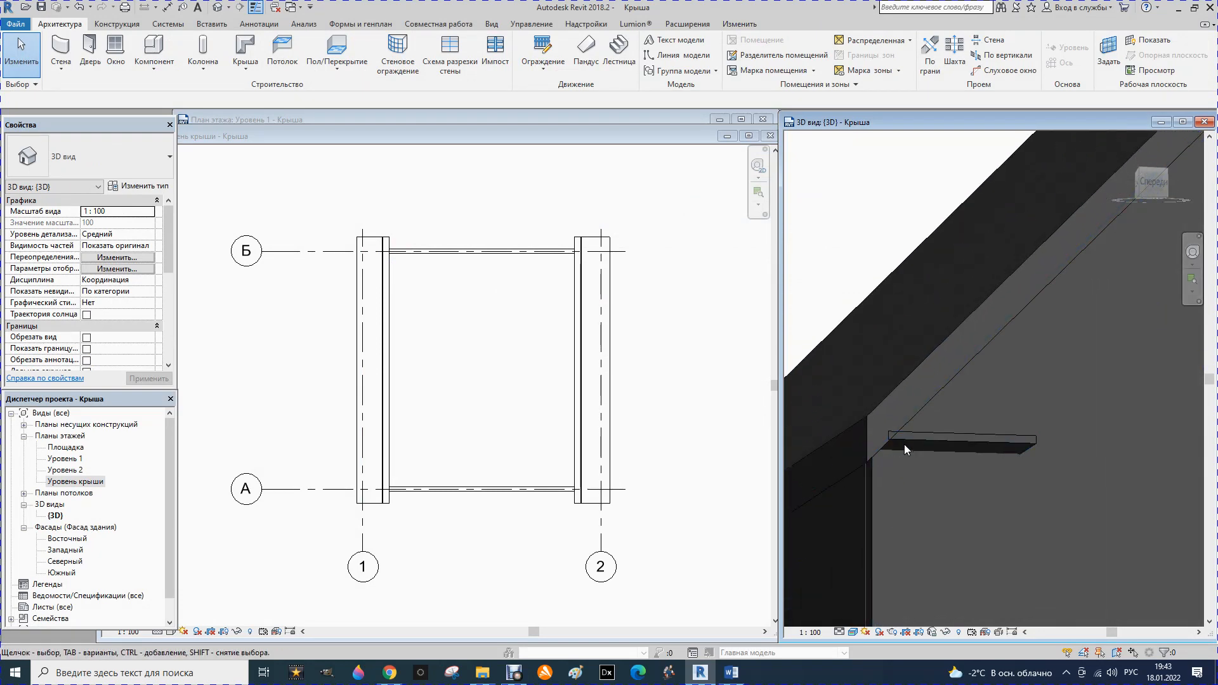
click(899, 442)
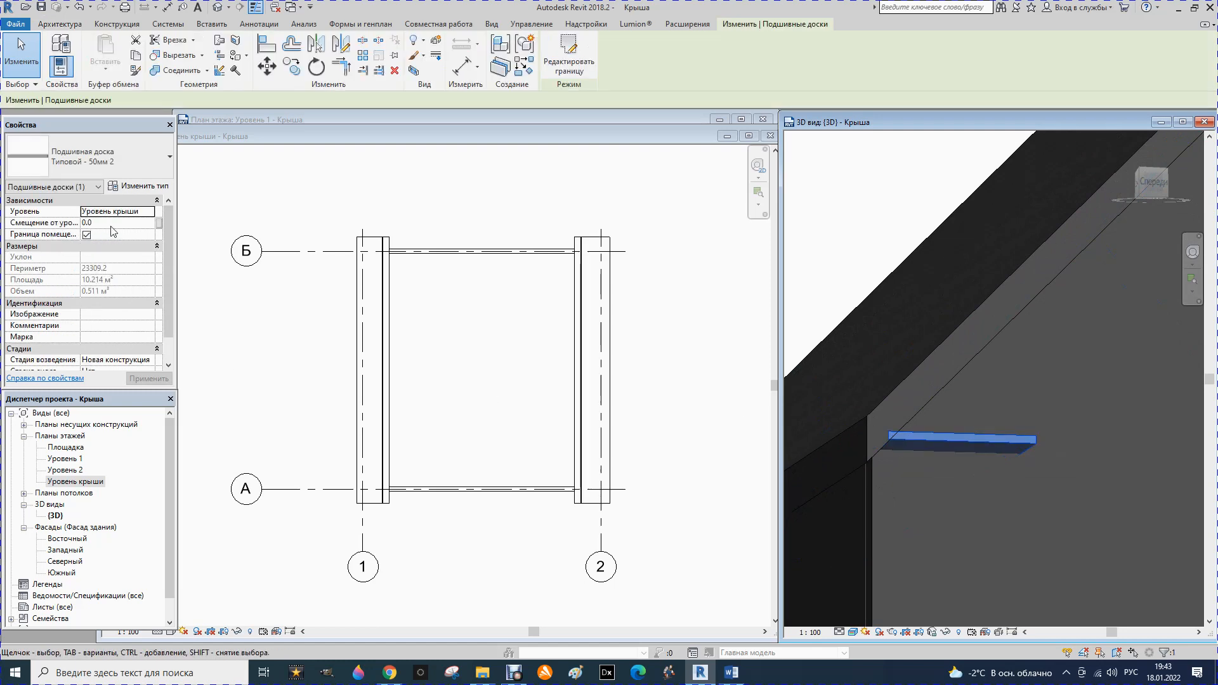
click(112, 226)
text(-)
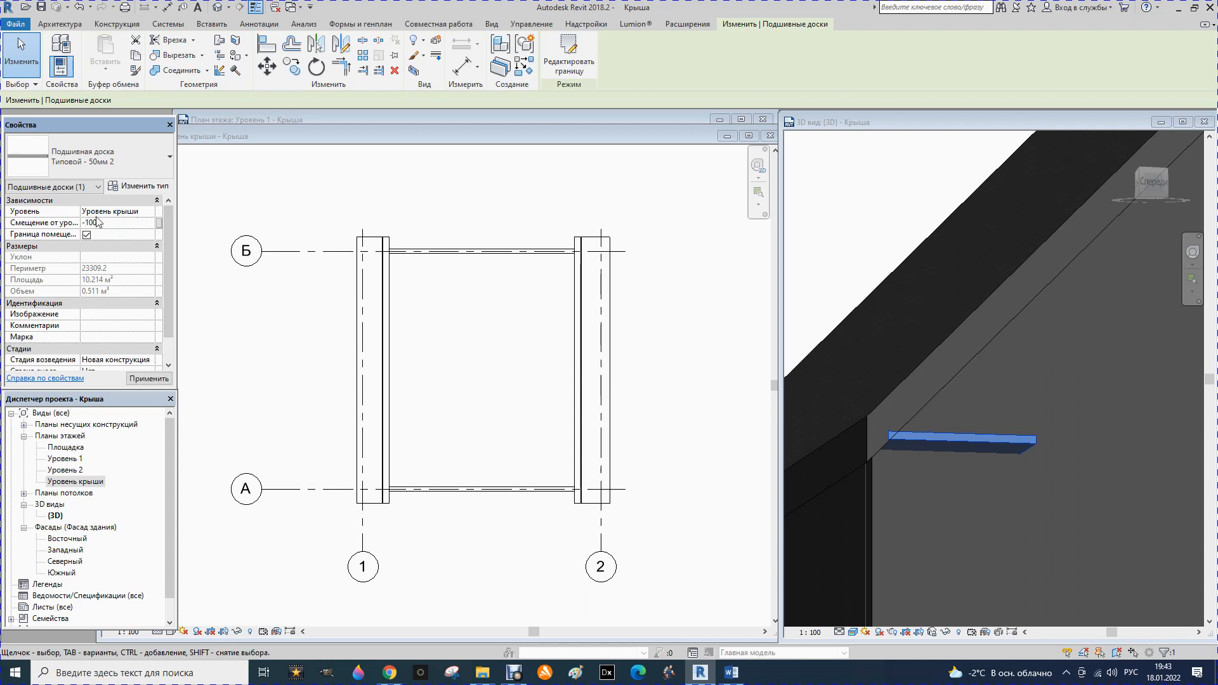
text(100)
click(155, 383)
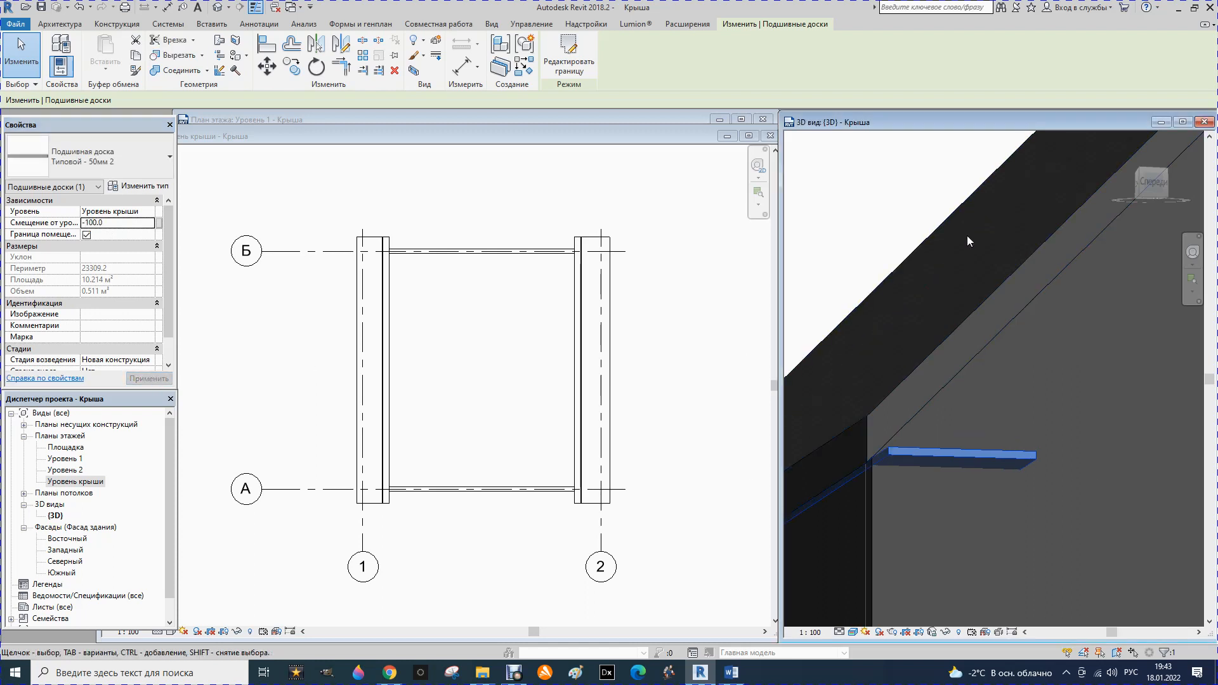
click(1155, 190)
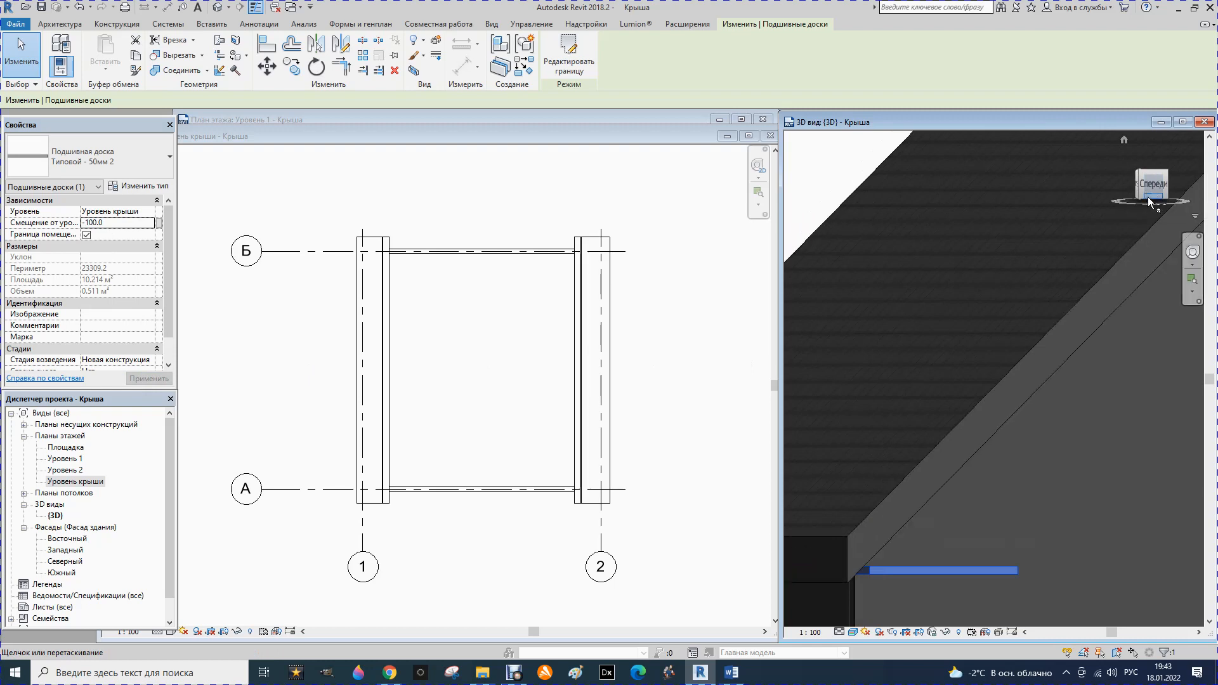
Edit the soffit's boundary, moving its outer line to the roof's outer edge at the eave, and finish the sketch.
click(1147, 189)
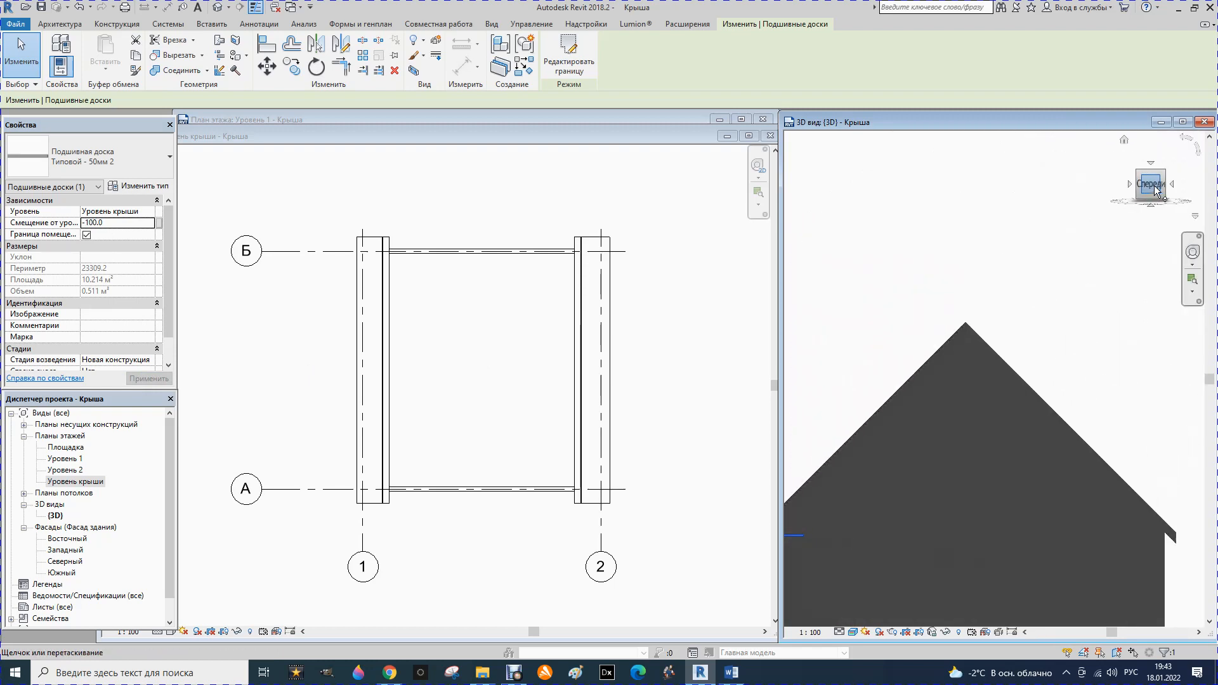
scroll(999, 367, up, 5)
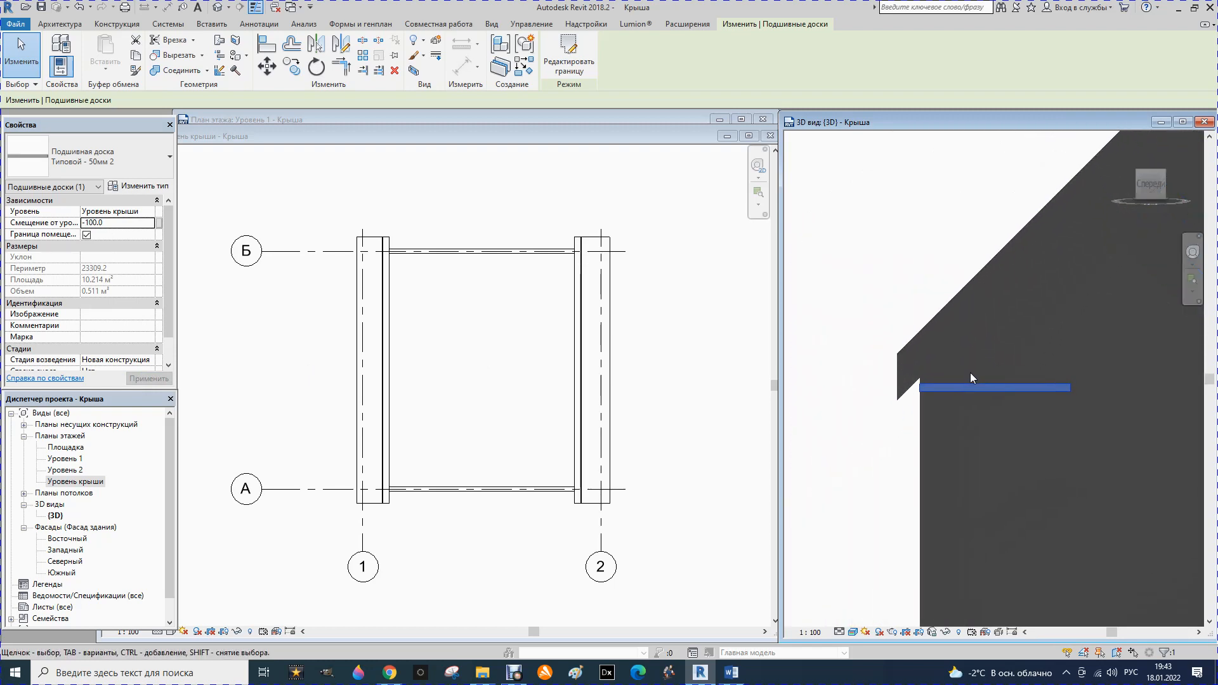
scroll(945, 392, up, 2)
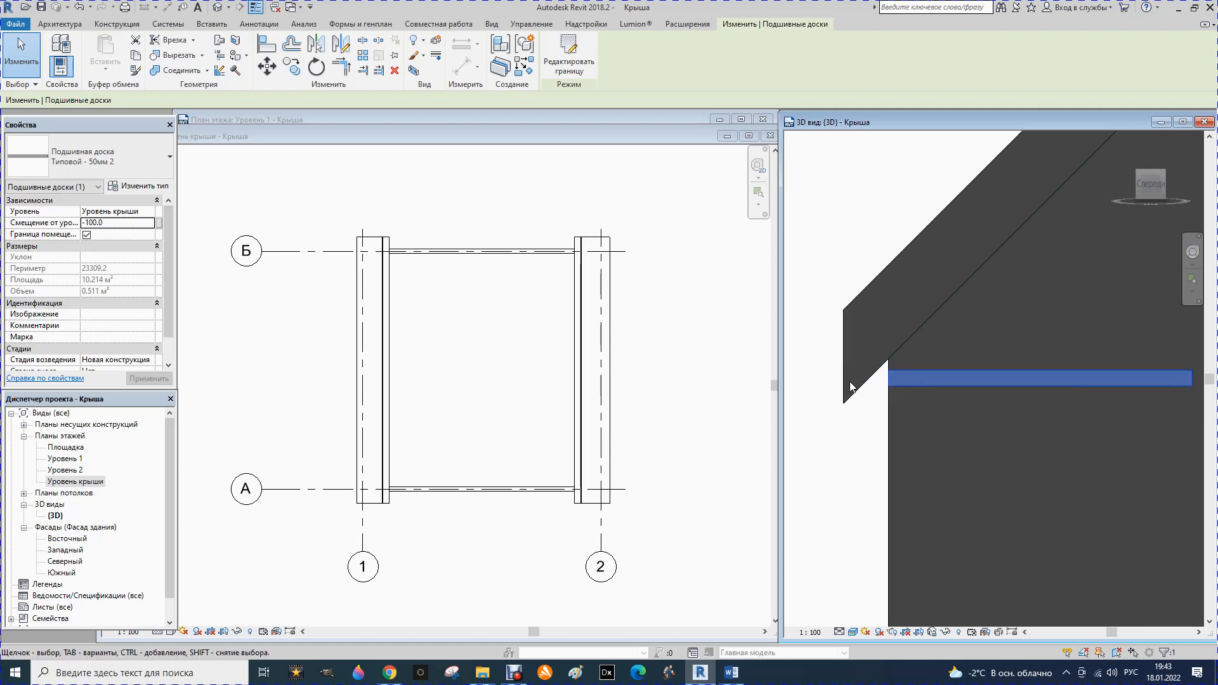
click(569, 61)
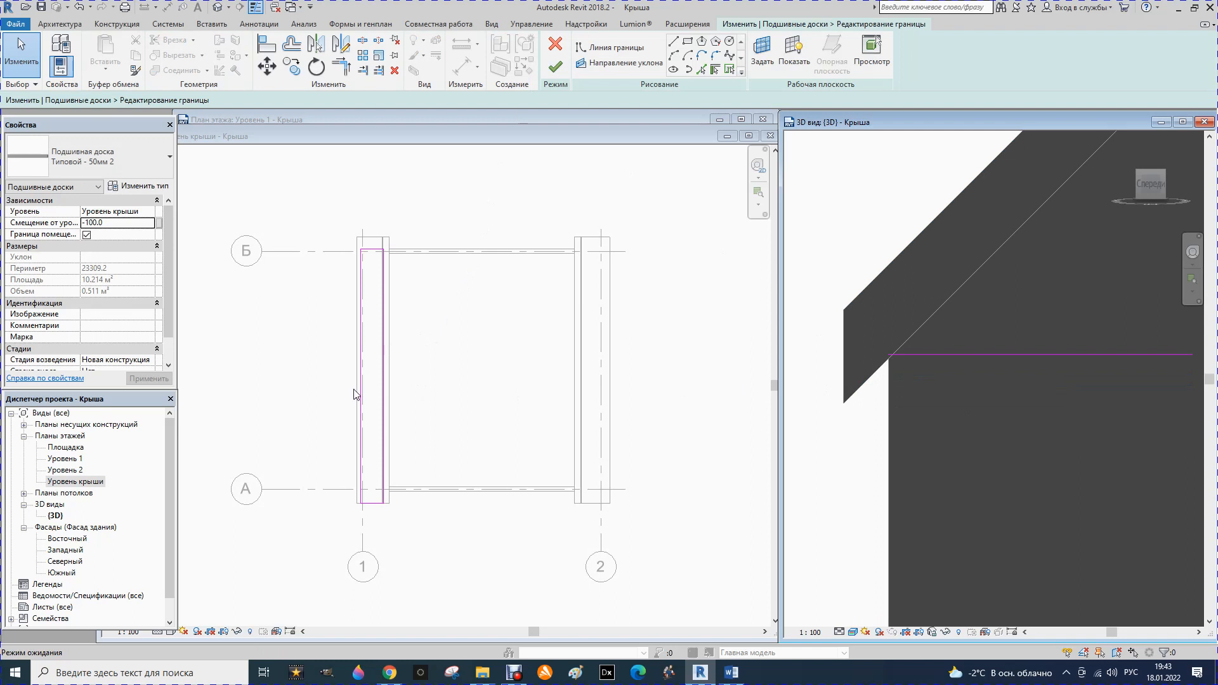
scroll(355, 399, up, 3)
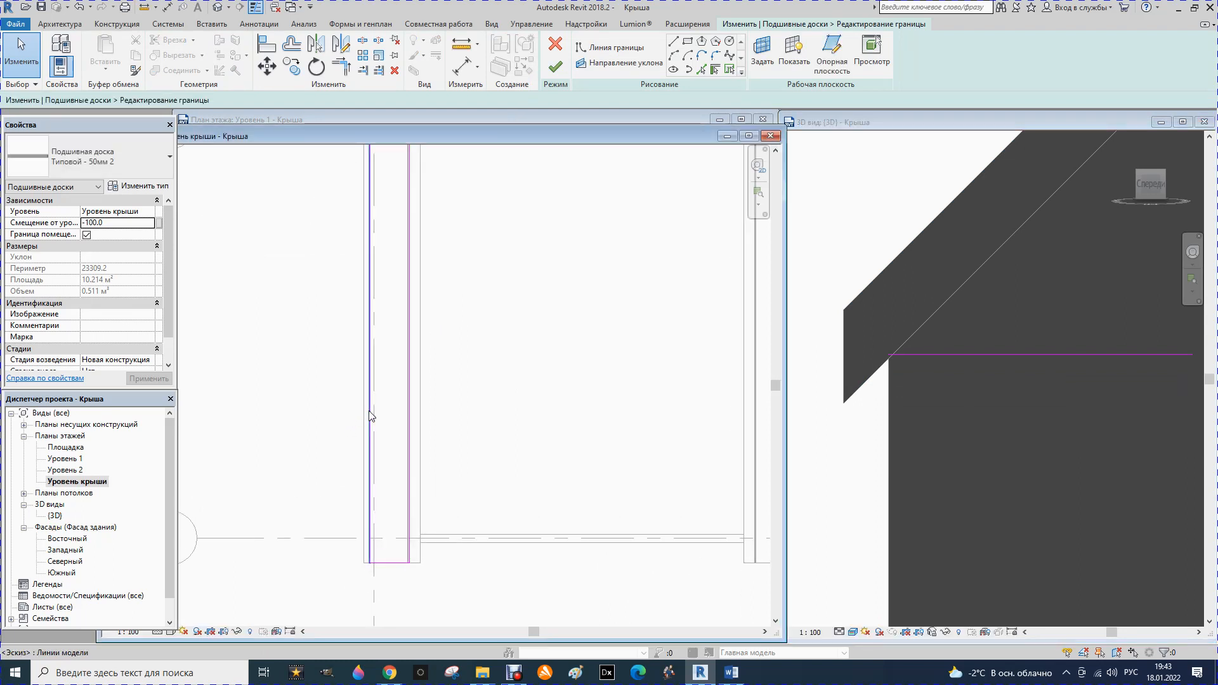
mouse_move(370, 417)
mouse_down()
mouse_move(340, 421)
mouse_move(366, 438)
mouse_up()
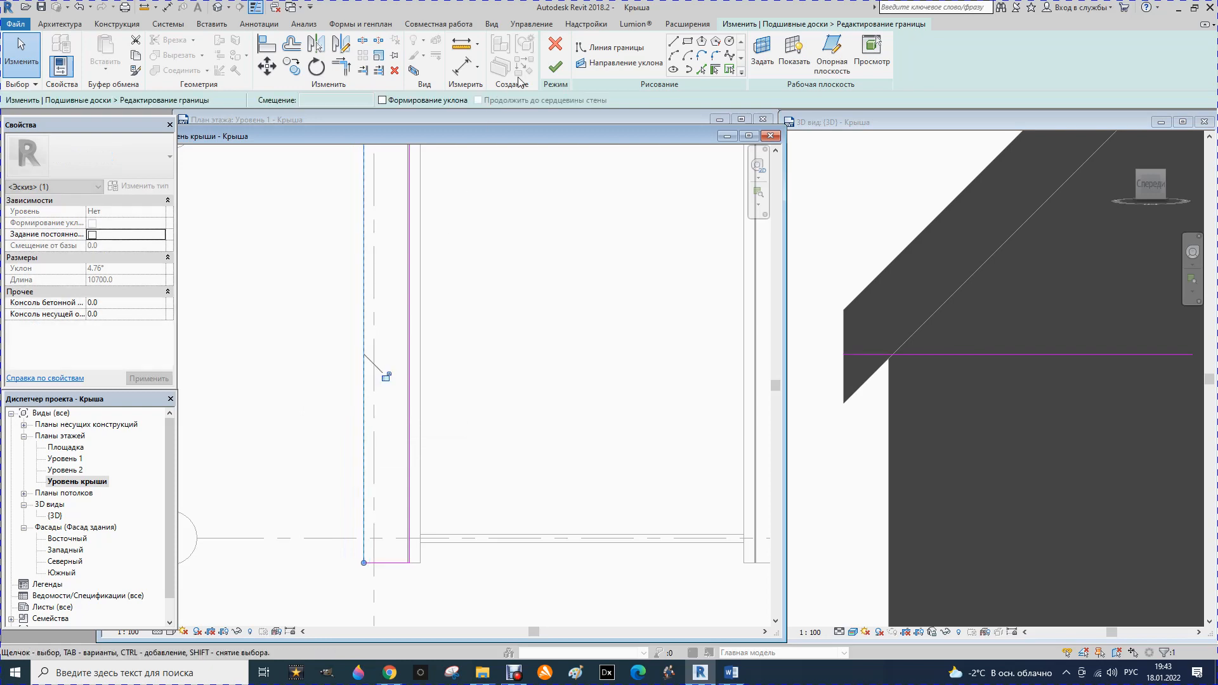
click(555, 65)
click(818, 212)
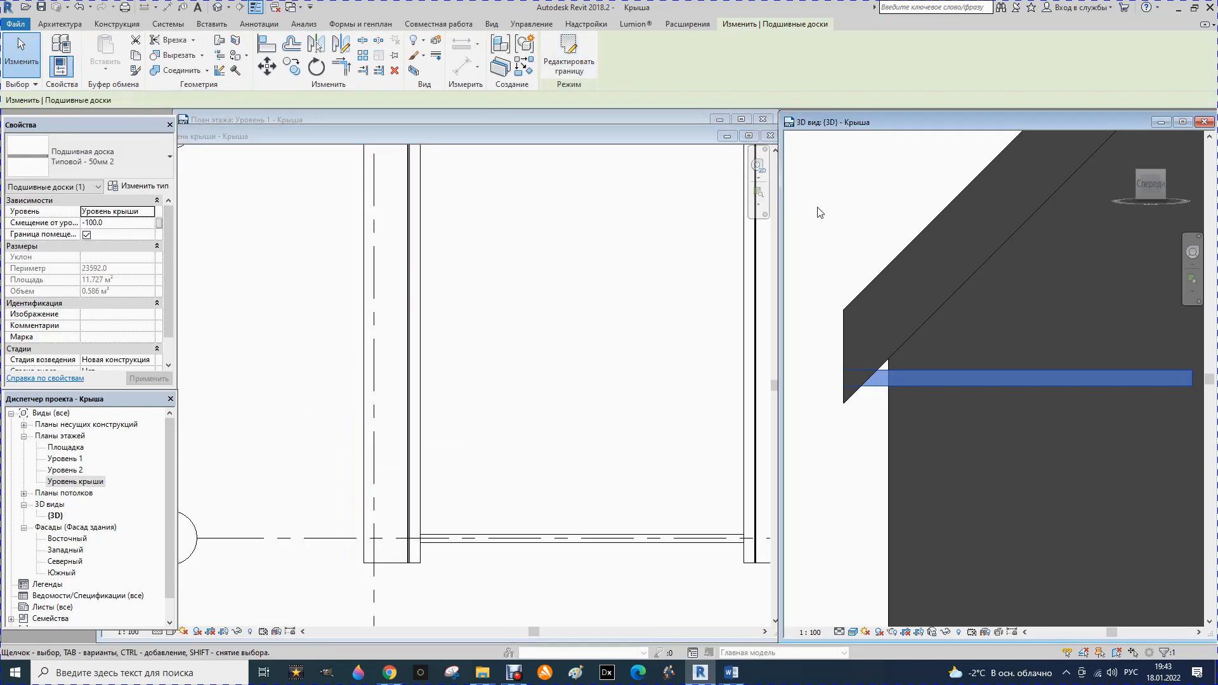
click(818, 213)
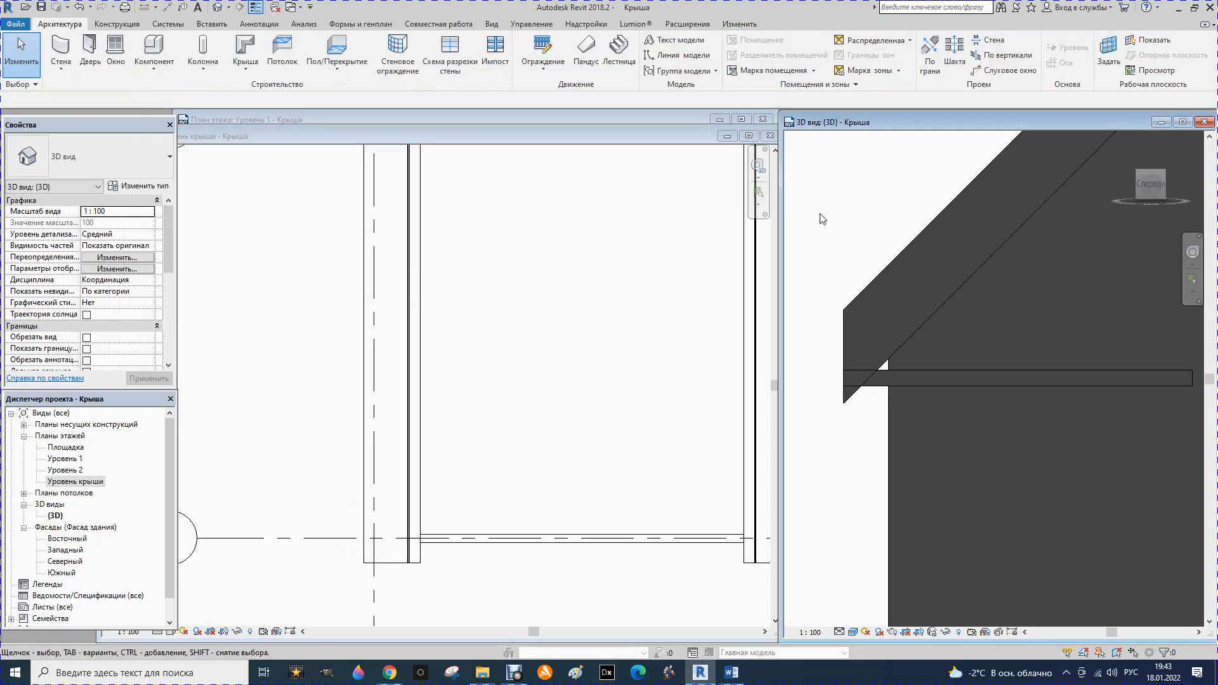
Set the soffit's offset from Уровень крыши to -150 mm, apply it and deselect the soffit.
click(879, 390)
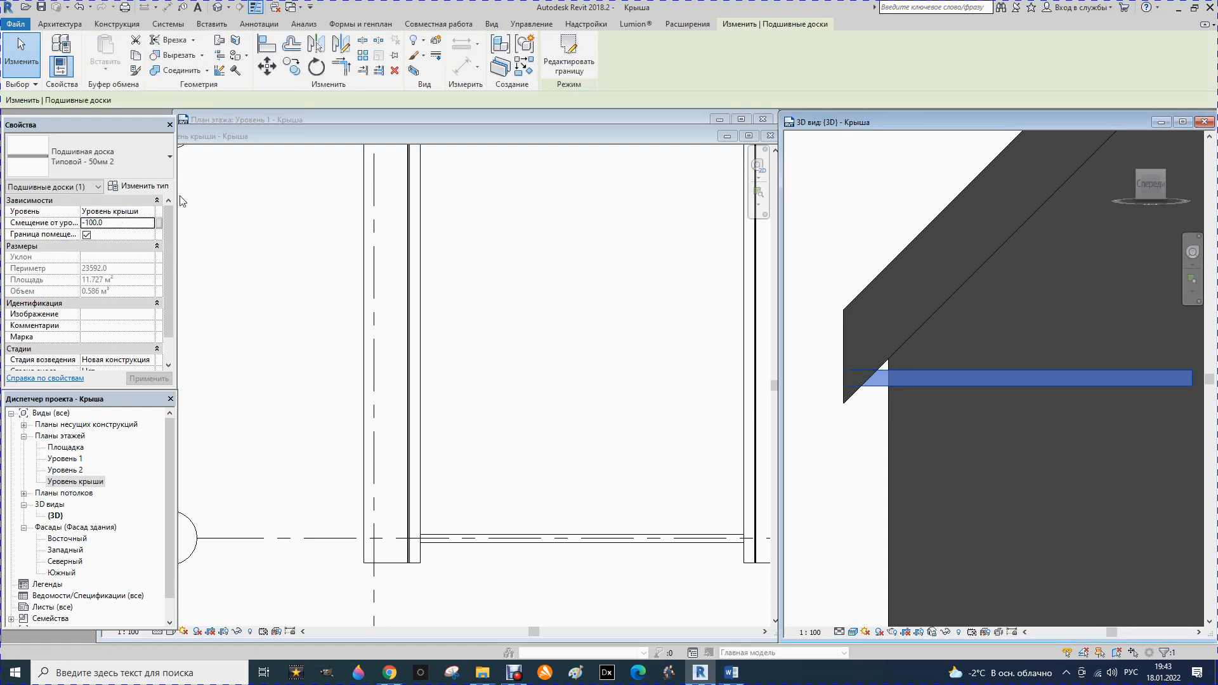
click(115, 222)
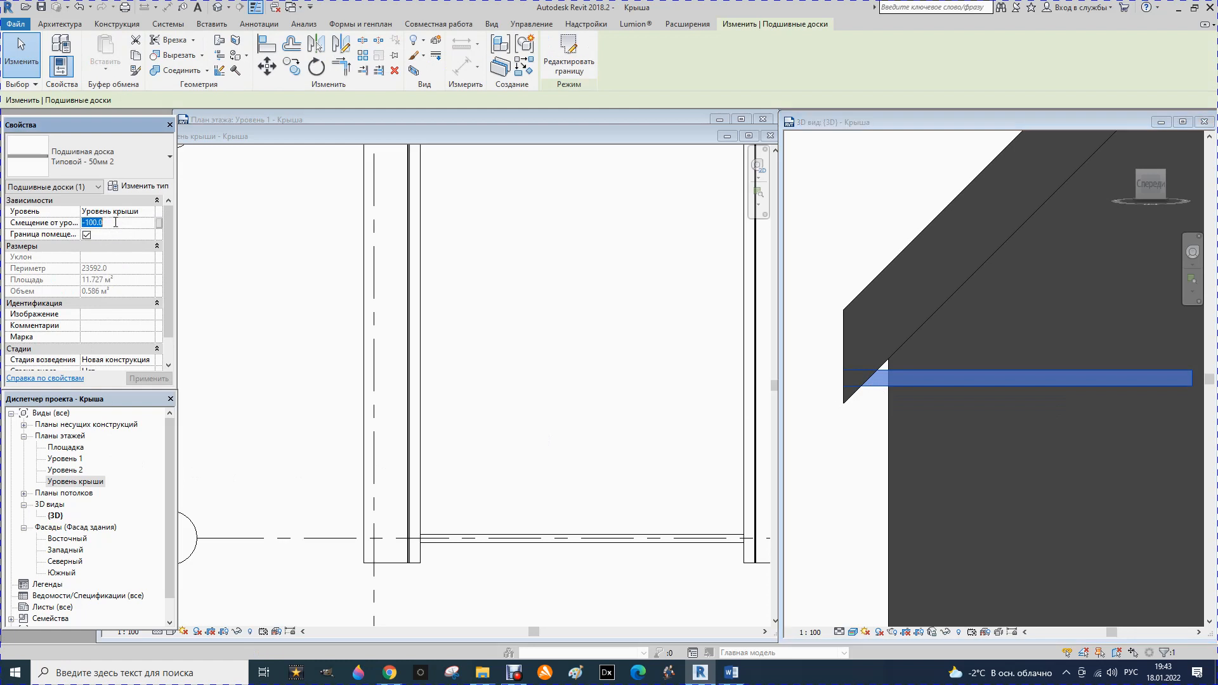
text(-150)
click(149, 378)
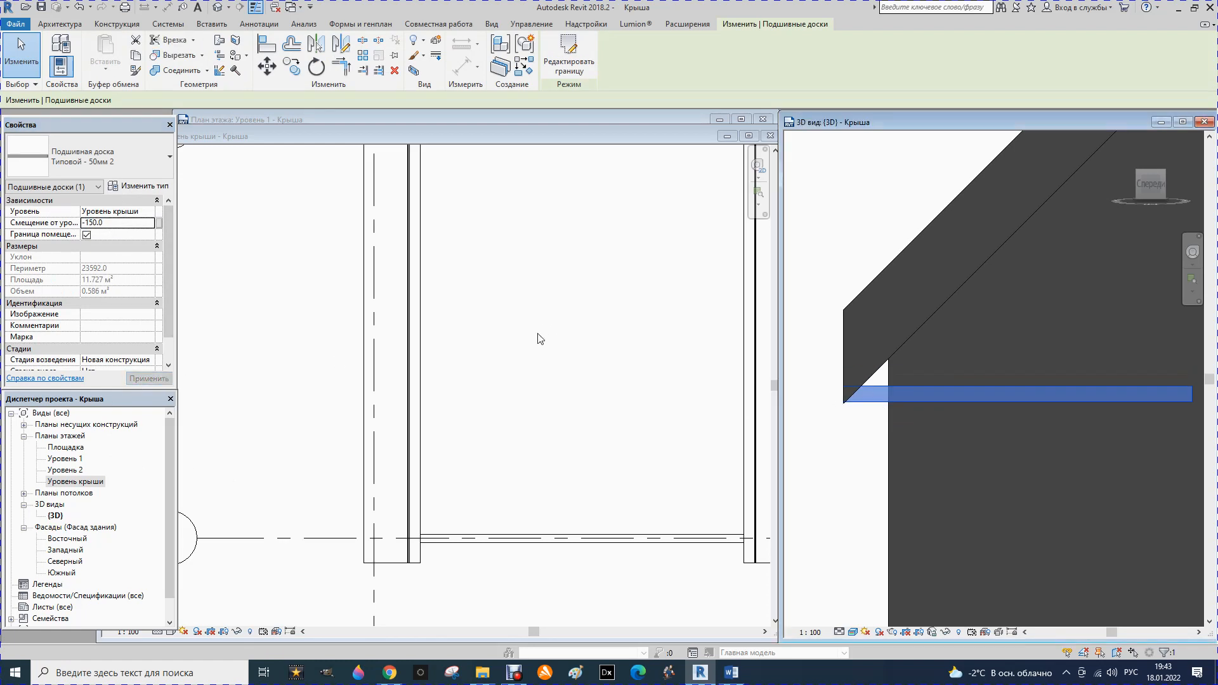
click(844, 465)
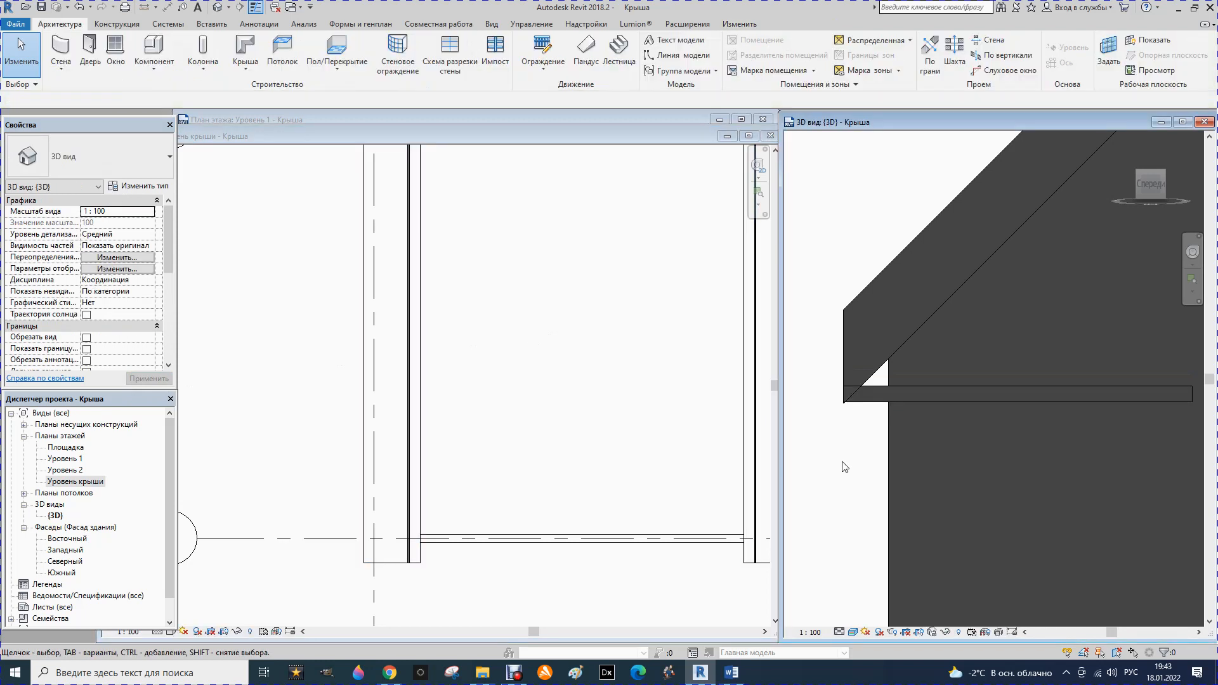
scroll(853, 444, down, 3)
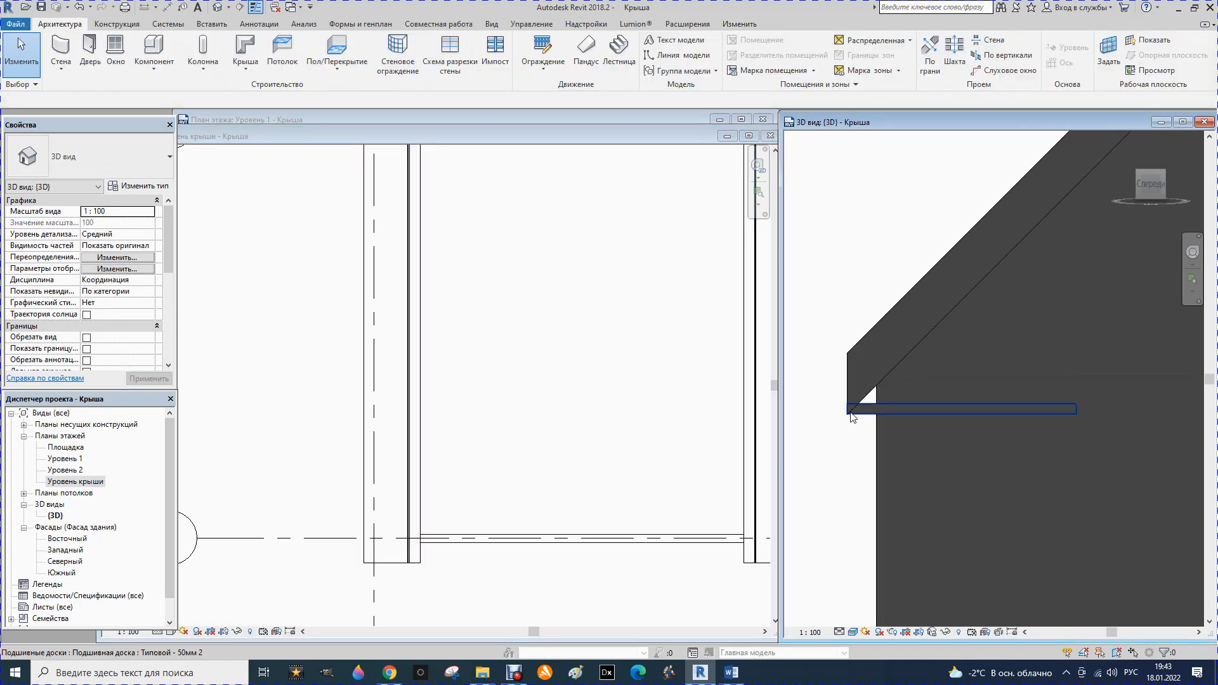
scroll(850, 414, down, 1)
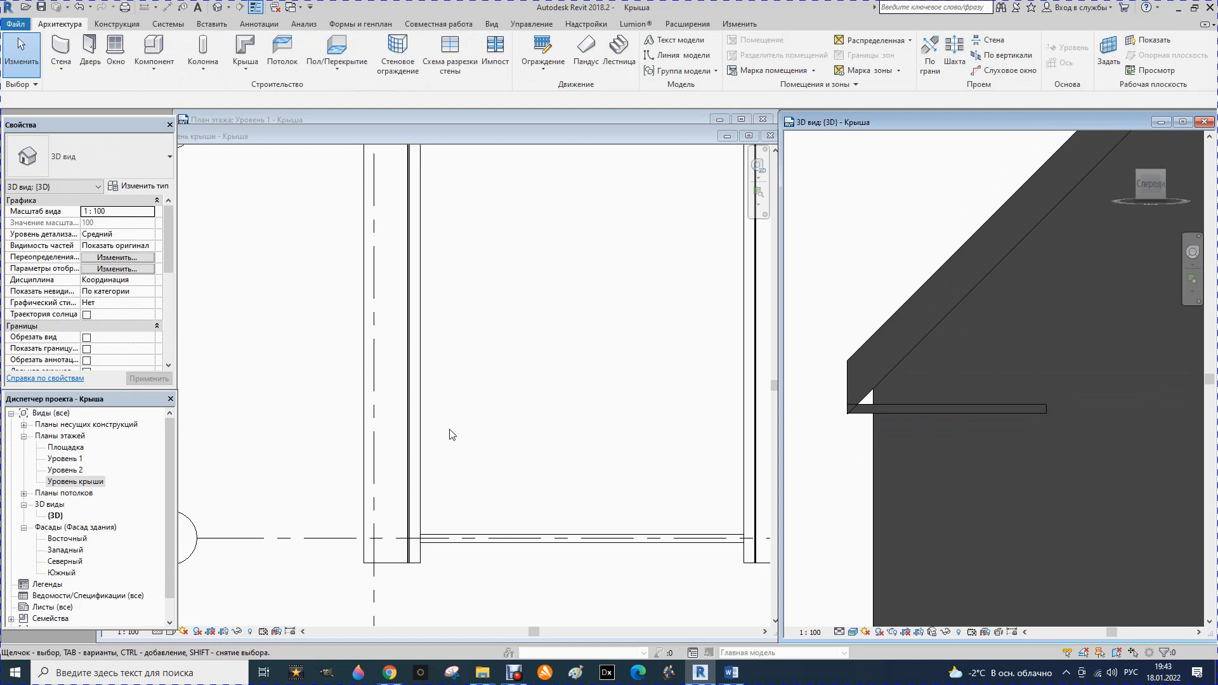
Place a Бордюрная рейка roof fascia along the eave edge on the house's near side in the 3D view.
click(1124, 140)
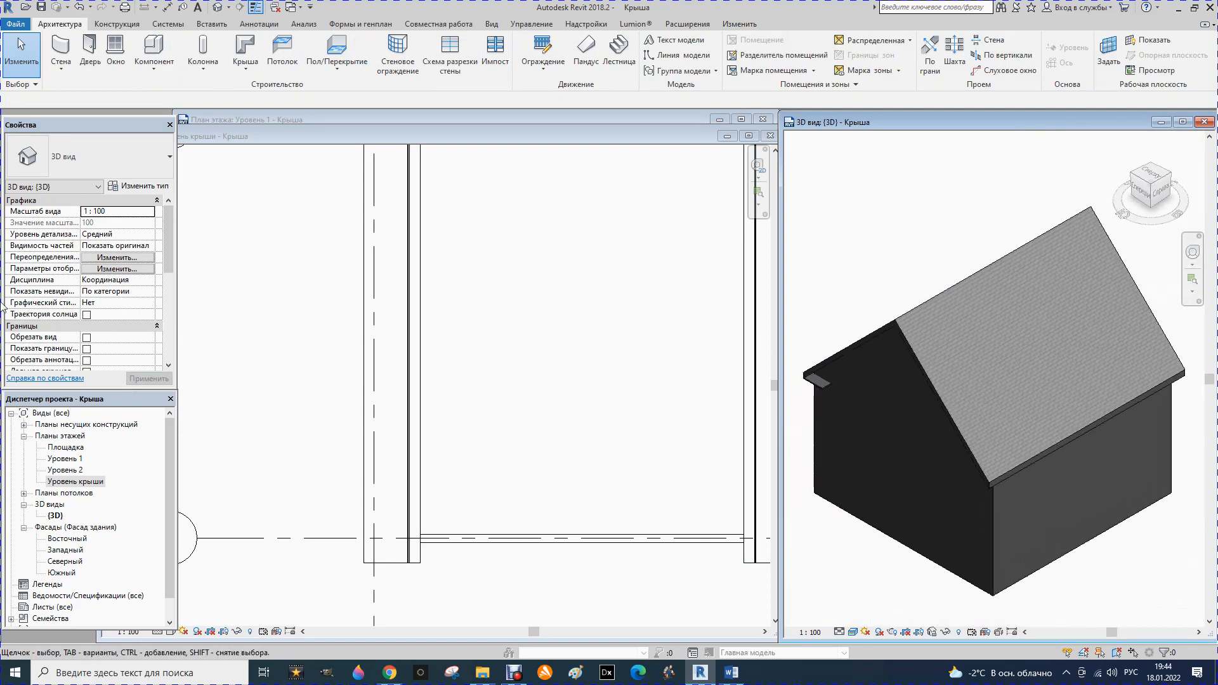
click(246, 70)
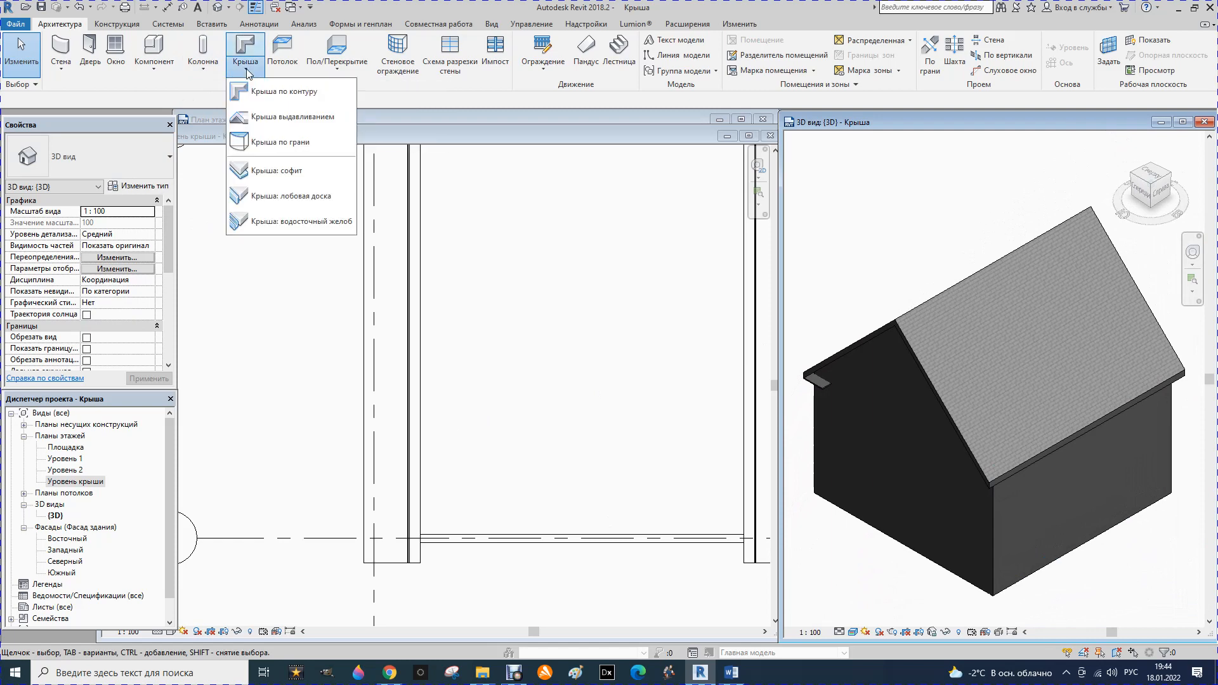
click(275, 201)
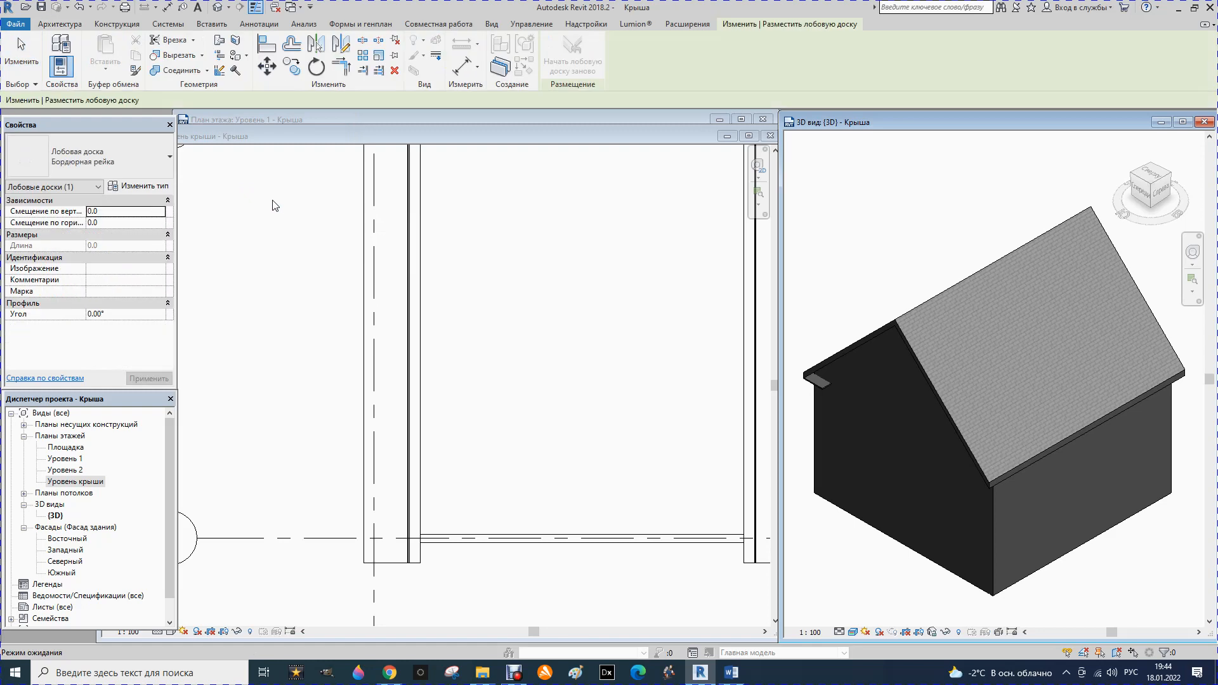
click(999, 483)
scroll(988, 516, up, 2)
scroll(989, 483, up, 5)
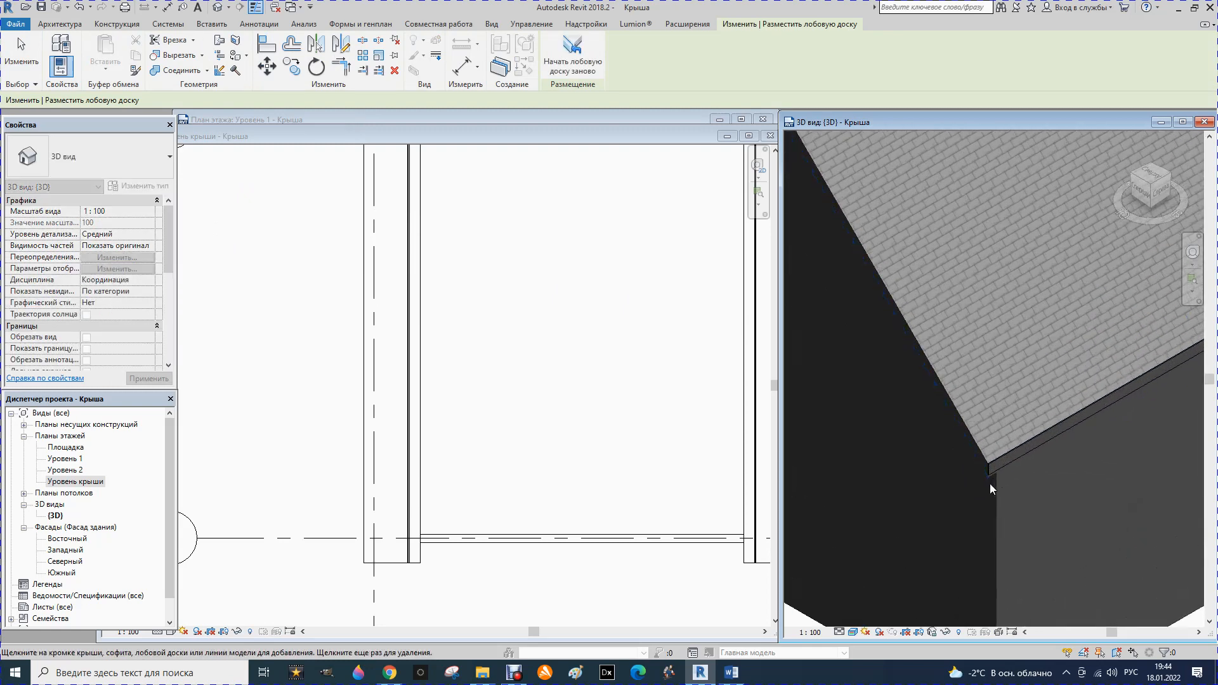
scroll(983, 478, up, 4)
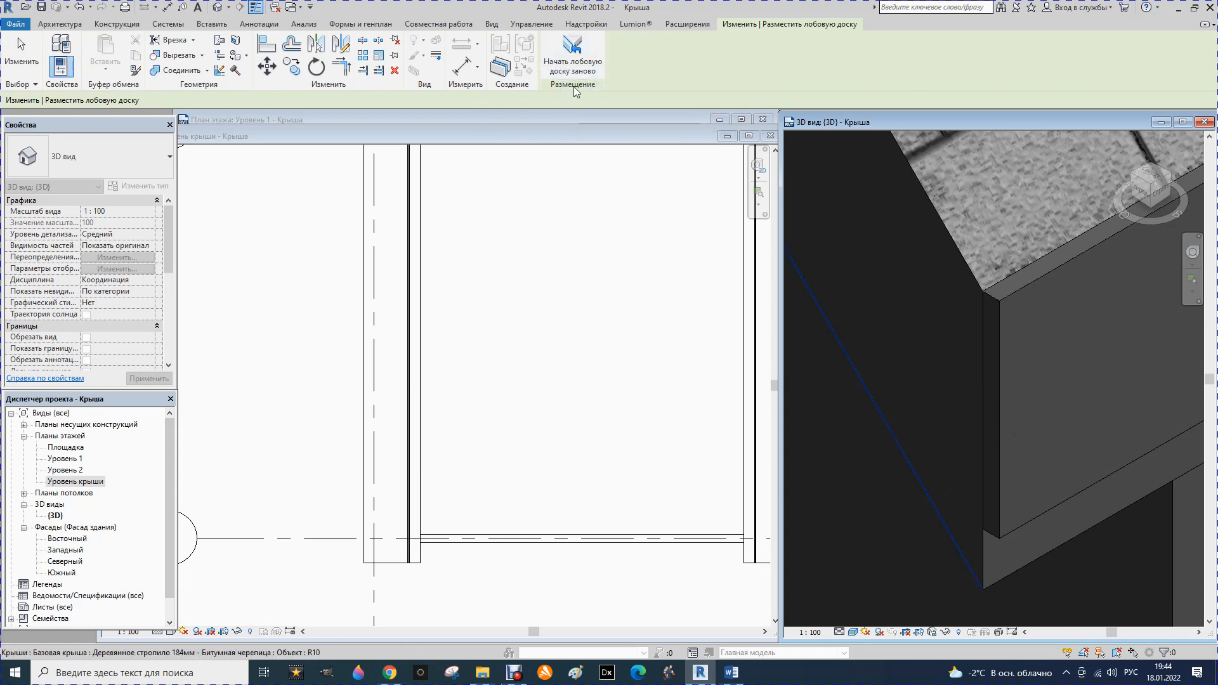
Start a new fascia, place it along the sloping gable edge that meets the eave fascia, and end placement.
click(562, 78)
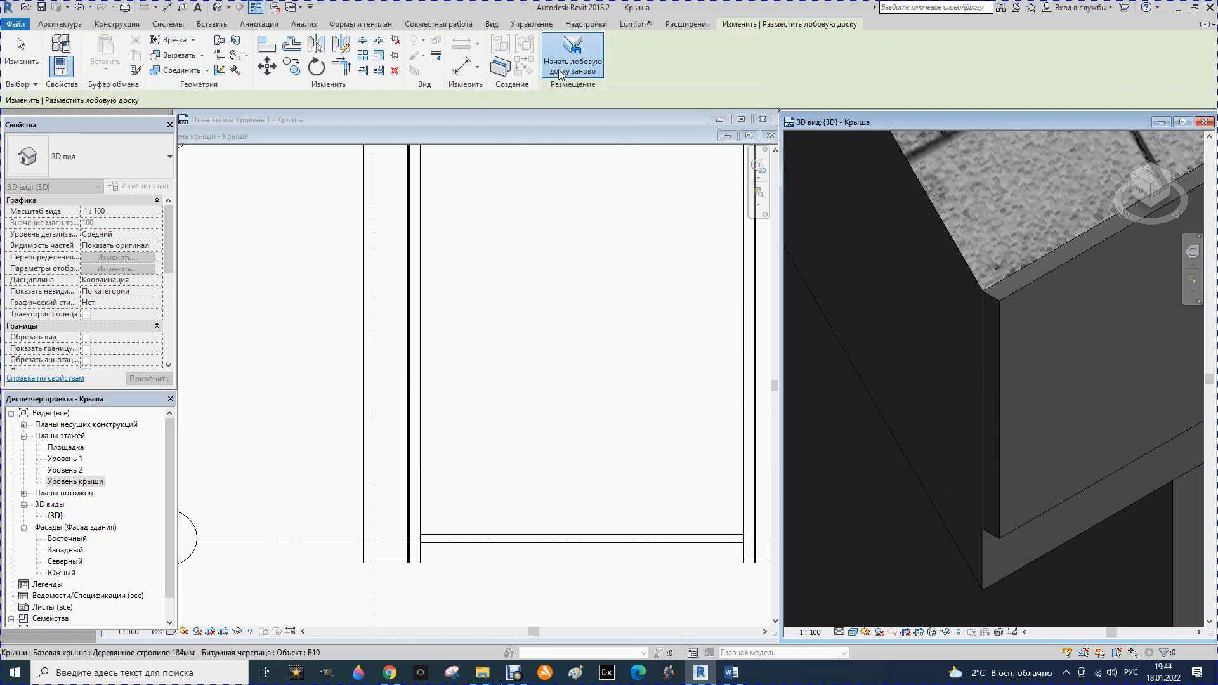
click(972, 271)
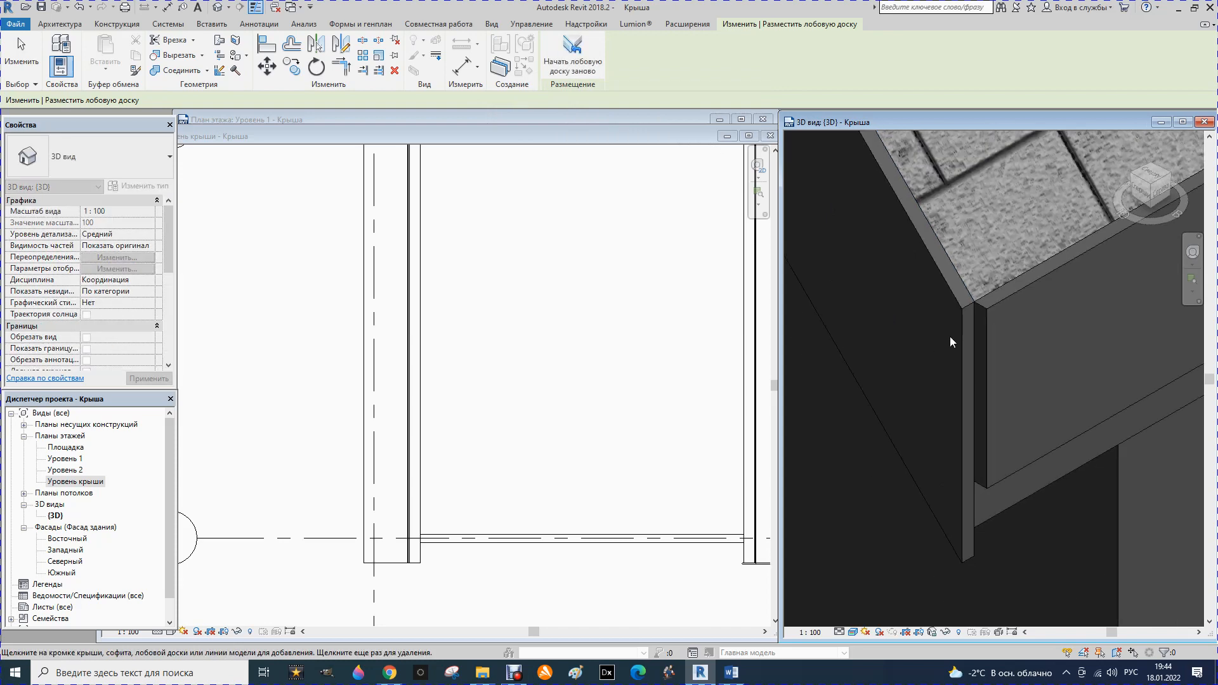
scroll(977, 348, down, 2)
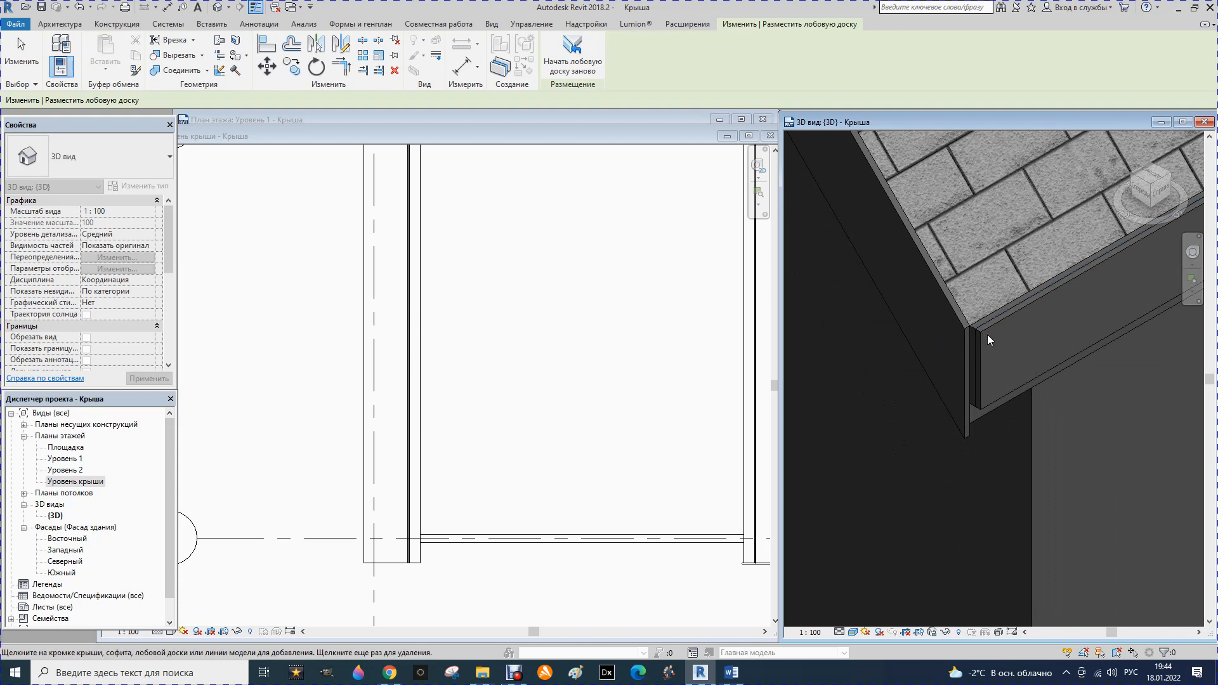
key(Escape)
key(Escape)
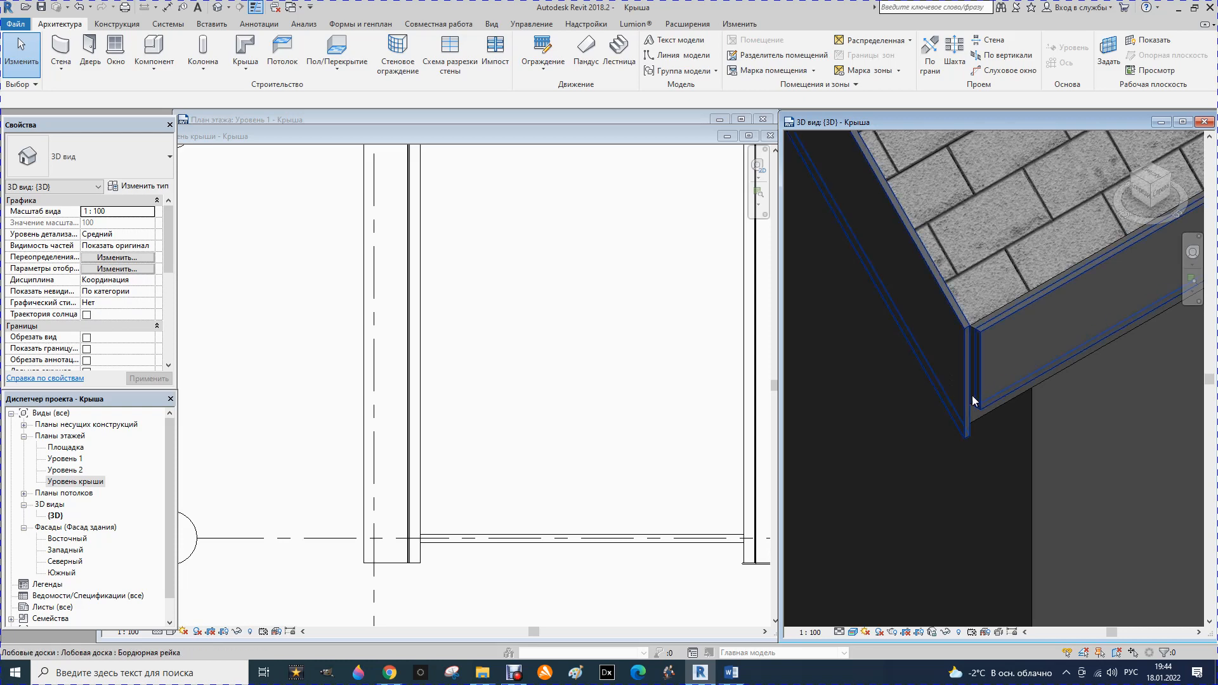
Select the new fascia at the roof corner and review its available types and type properties.
scroll(985, 397, up, 2)
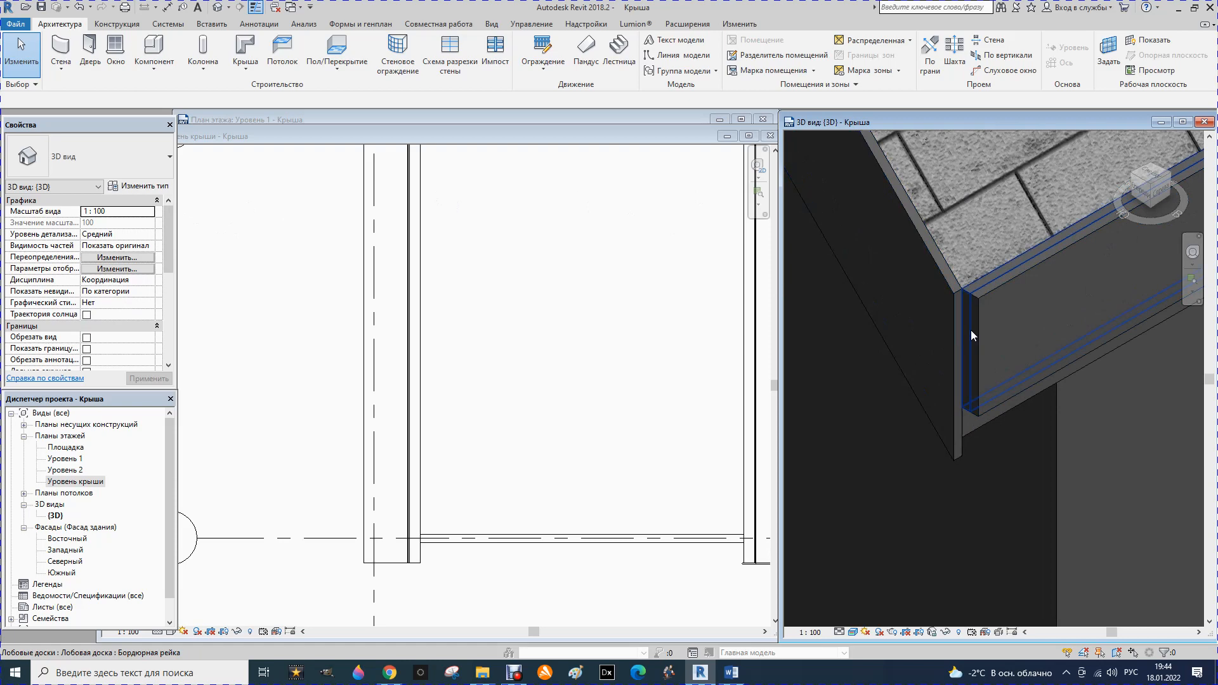
click(988, 291)
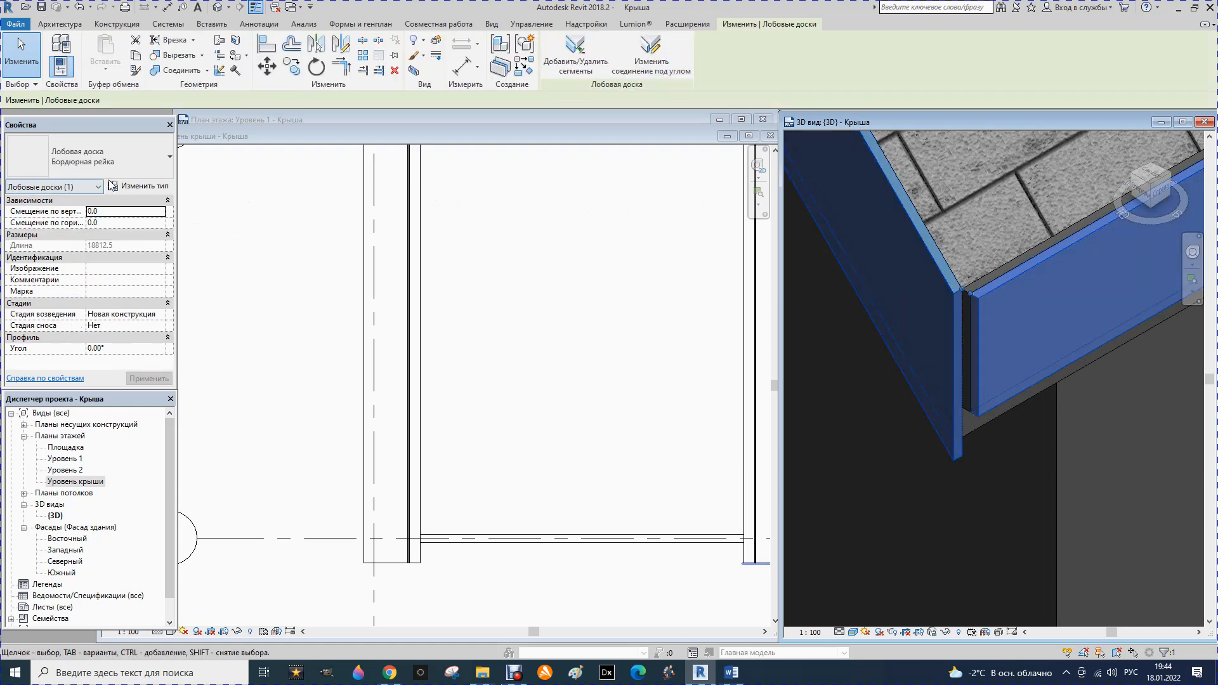
click(168, 167)
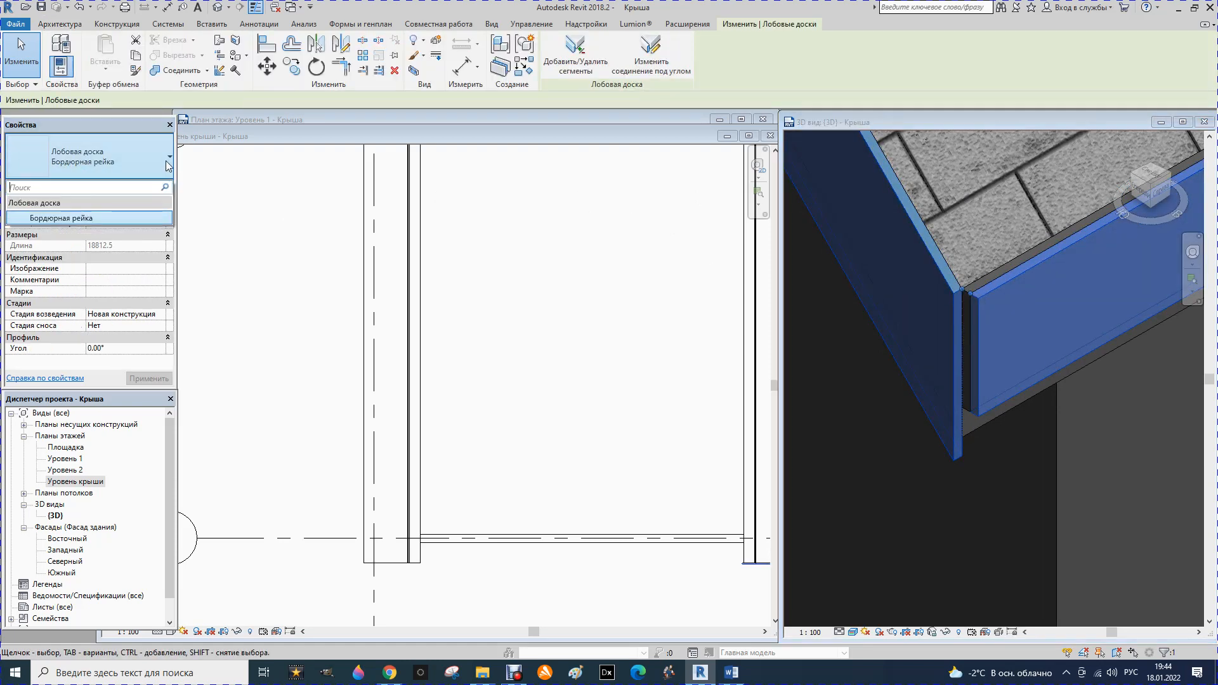
click(164, 166)
click(154, 190)
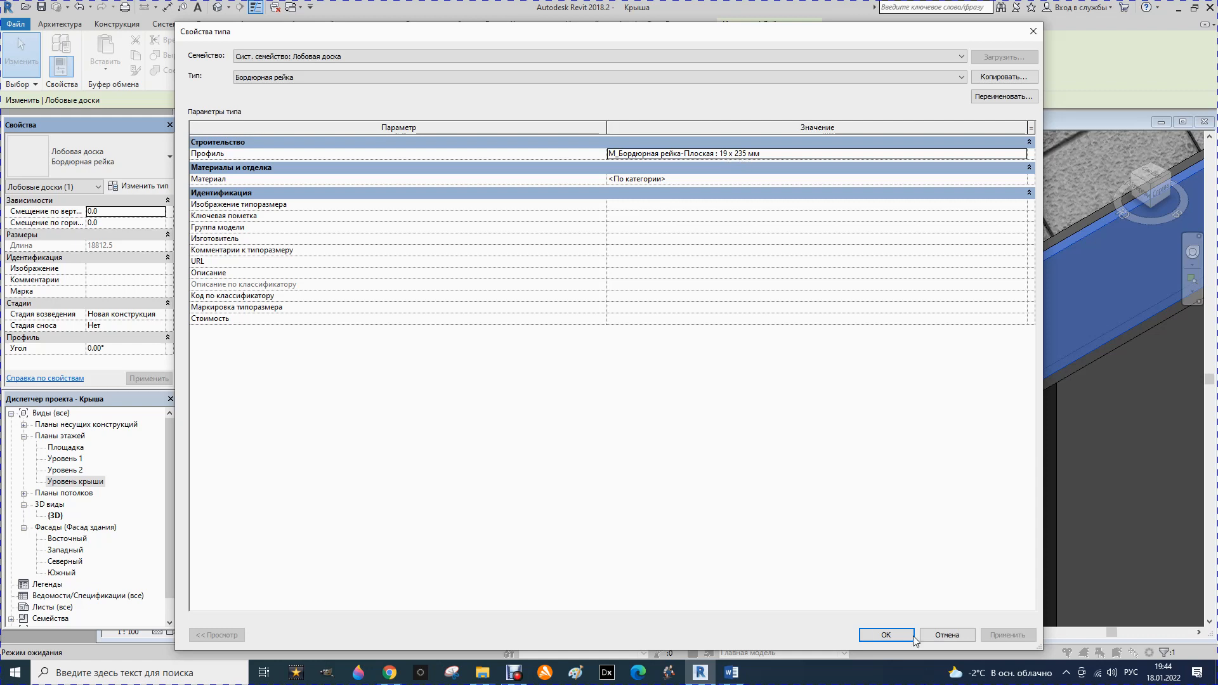
click(886, 635)
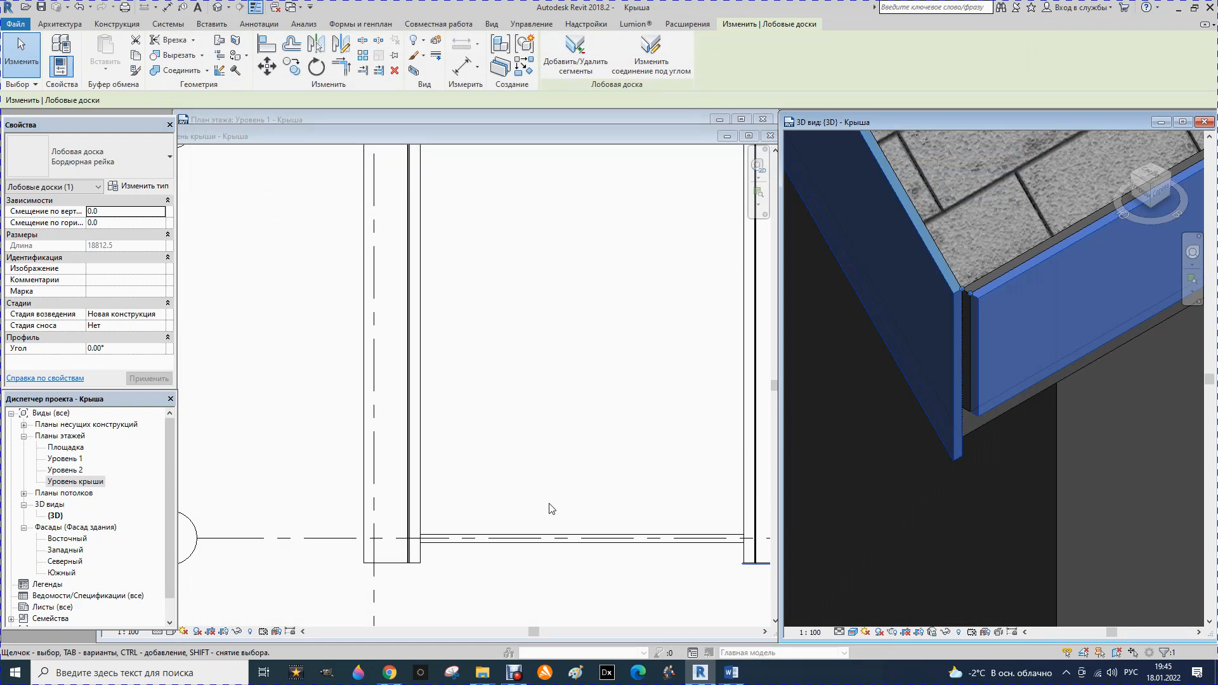
Change the fascia type's profile to М_Бордюрная рейка-Плоская : 19 x 286 мм, accept it and inspect the eave end from the front.
scroll(1067, 294, up, 2)
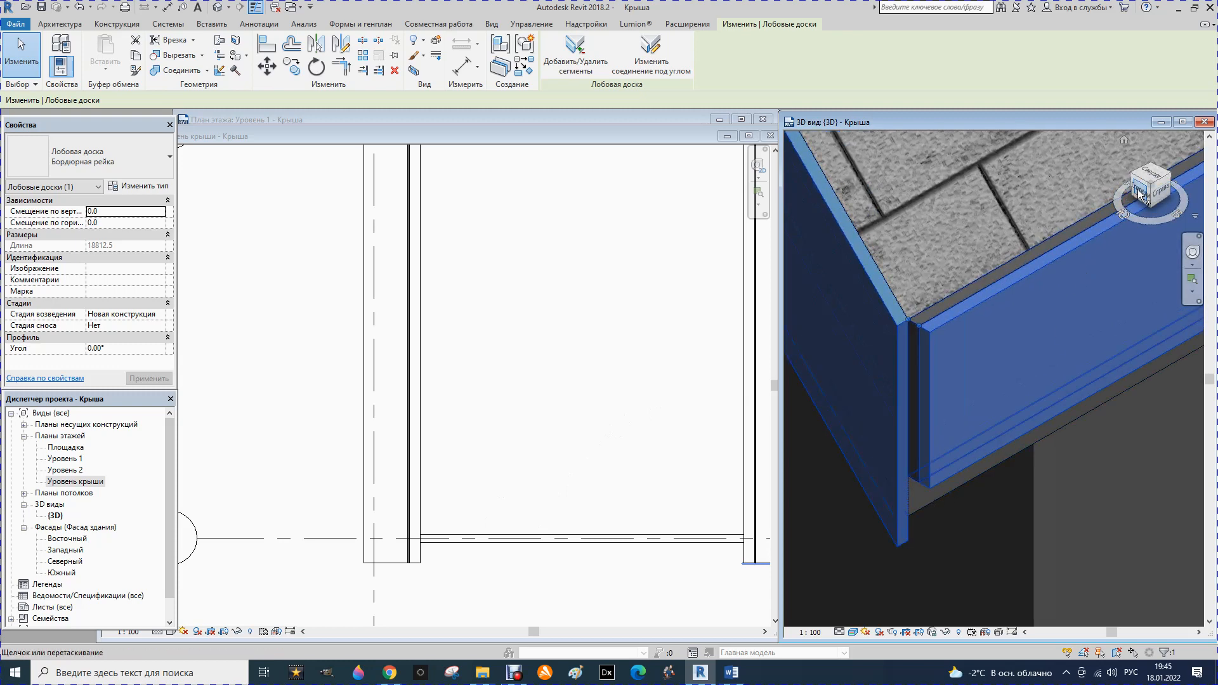
click(1139, 195)
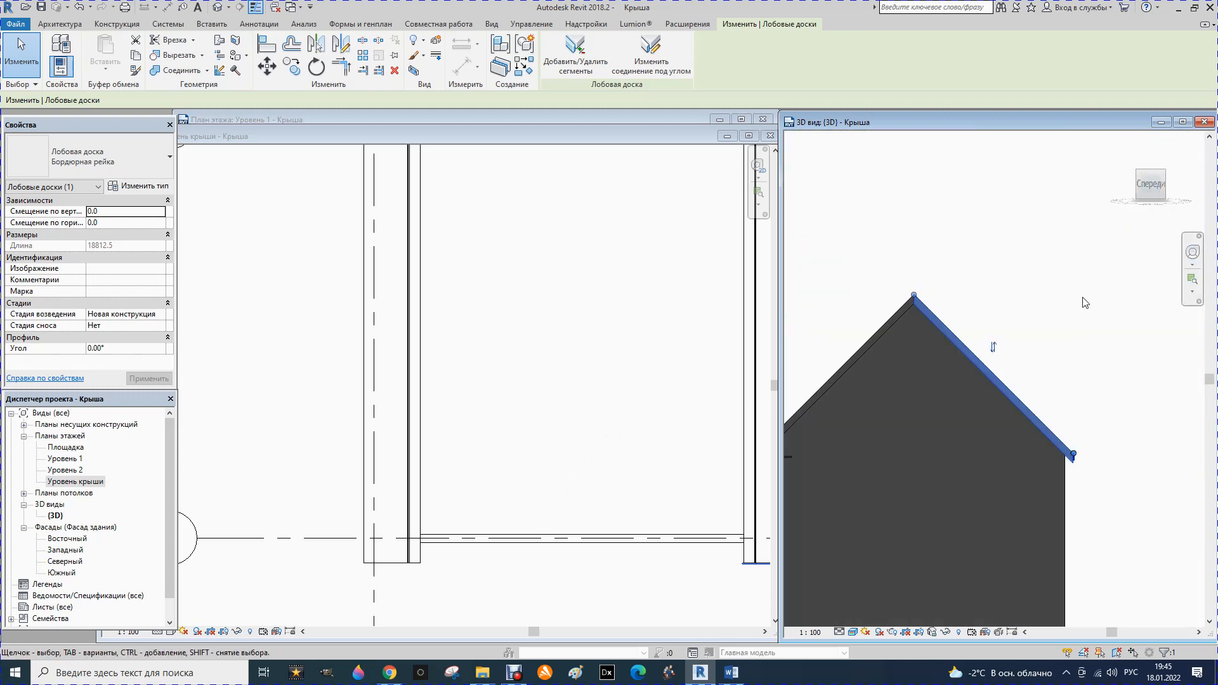
scroll(1070, 440, up, 2)
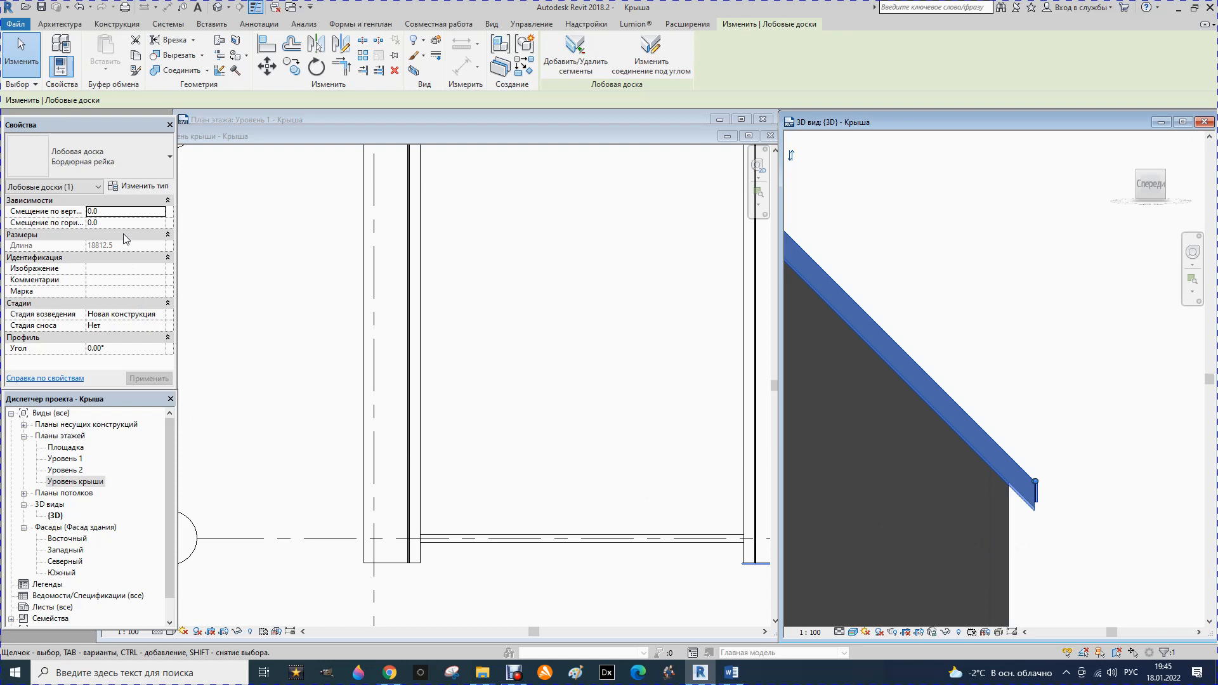
click(140, 188)
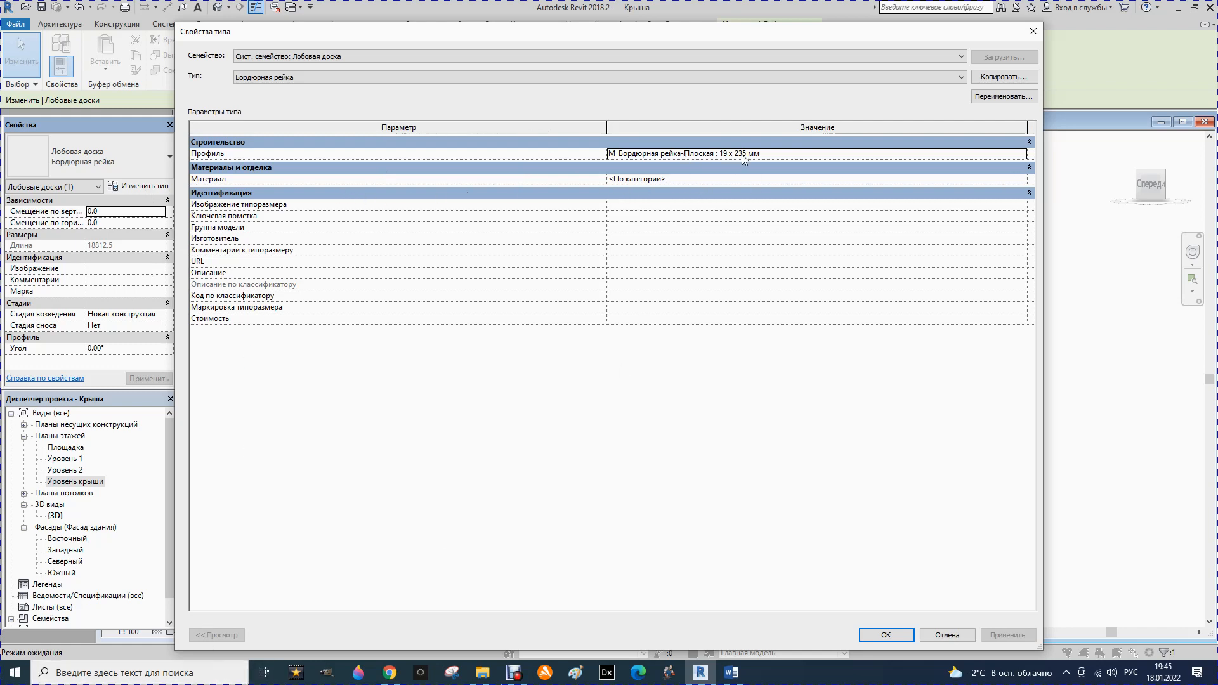
click(1020, 153)
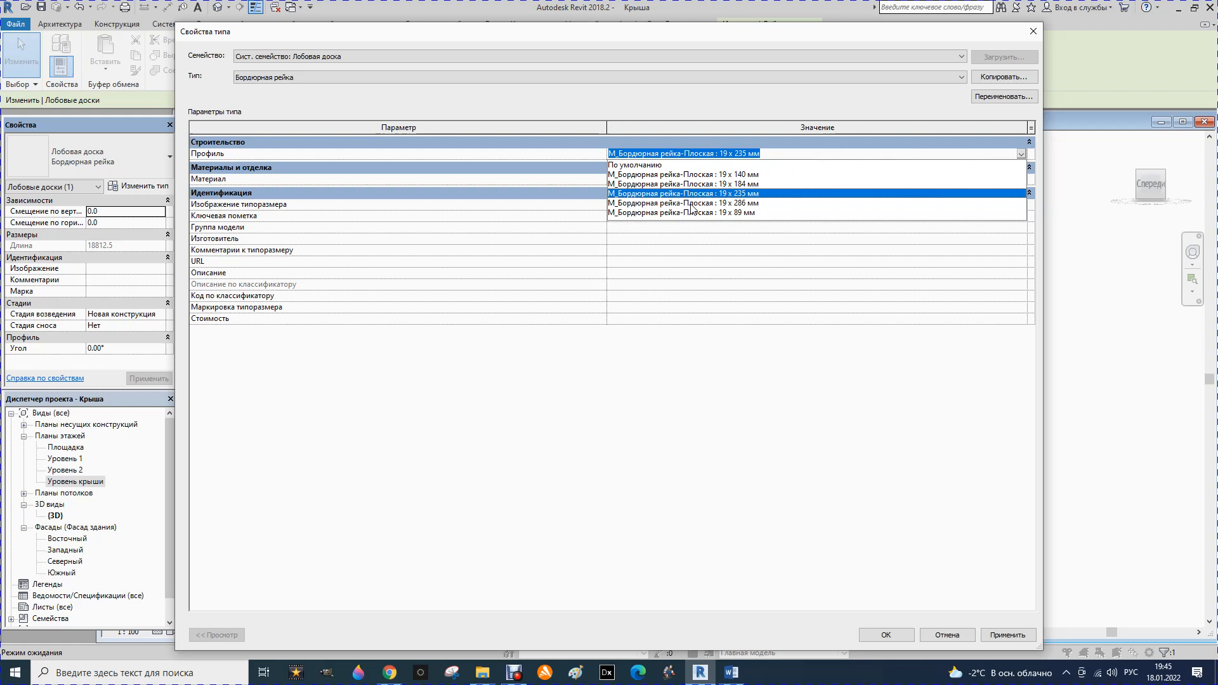
click(691, 203)
click(1008, 635)
click(885, 634)
scroll(1040, 501, up, 5)
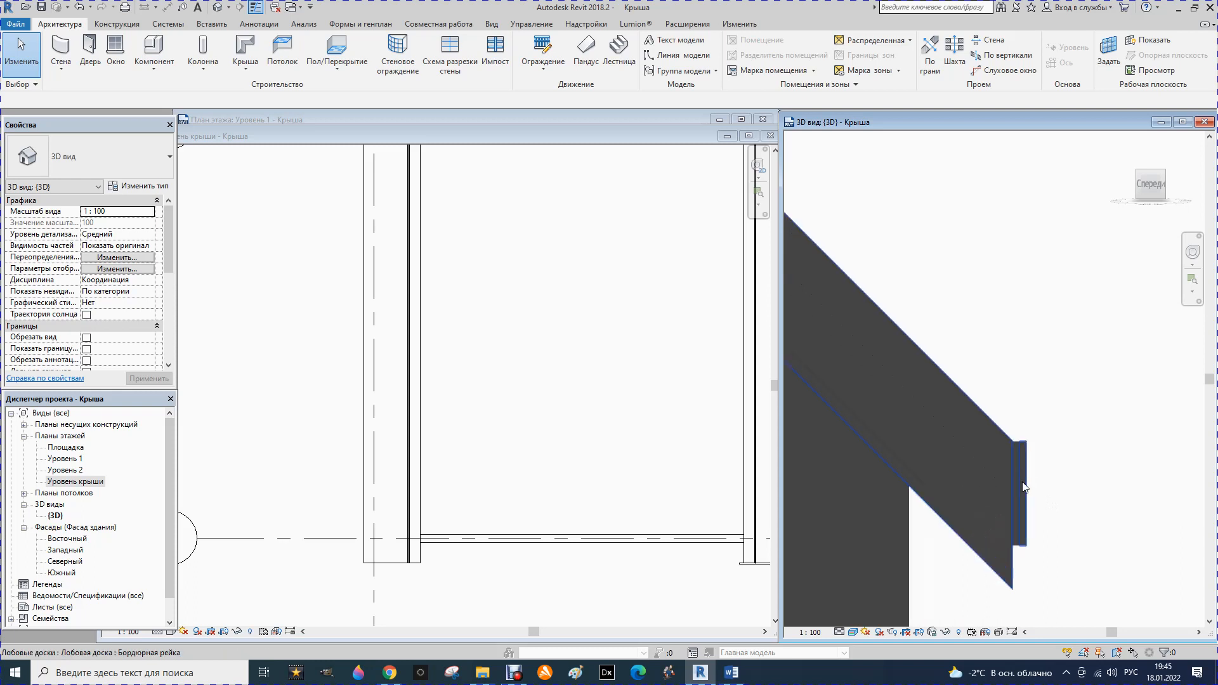
scroll(1022, 488, up, 2)
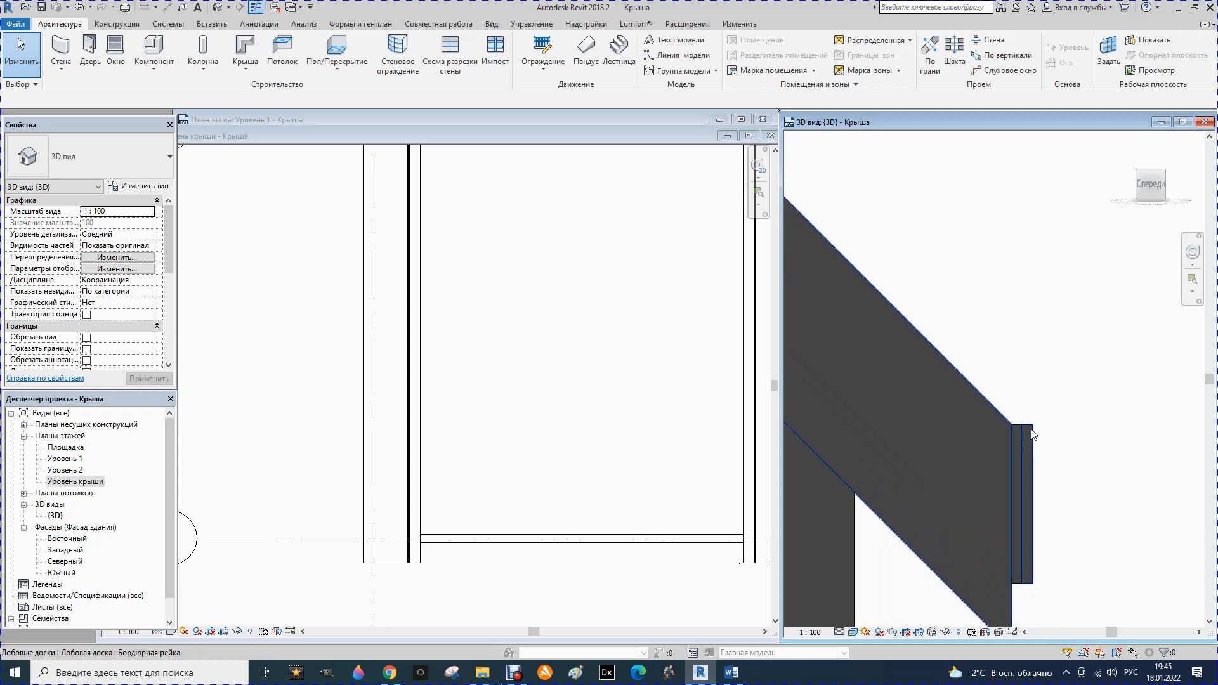
Set the vertical offset of the fascia running along the gable and eave to -20.
click(1032, 435)
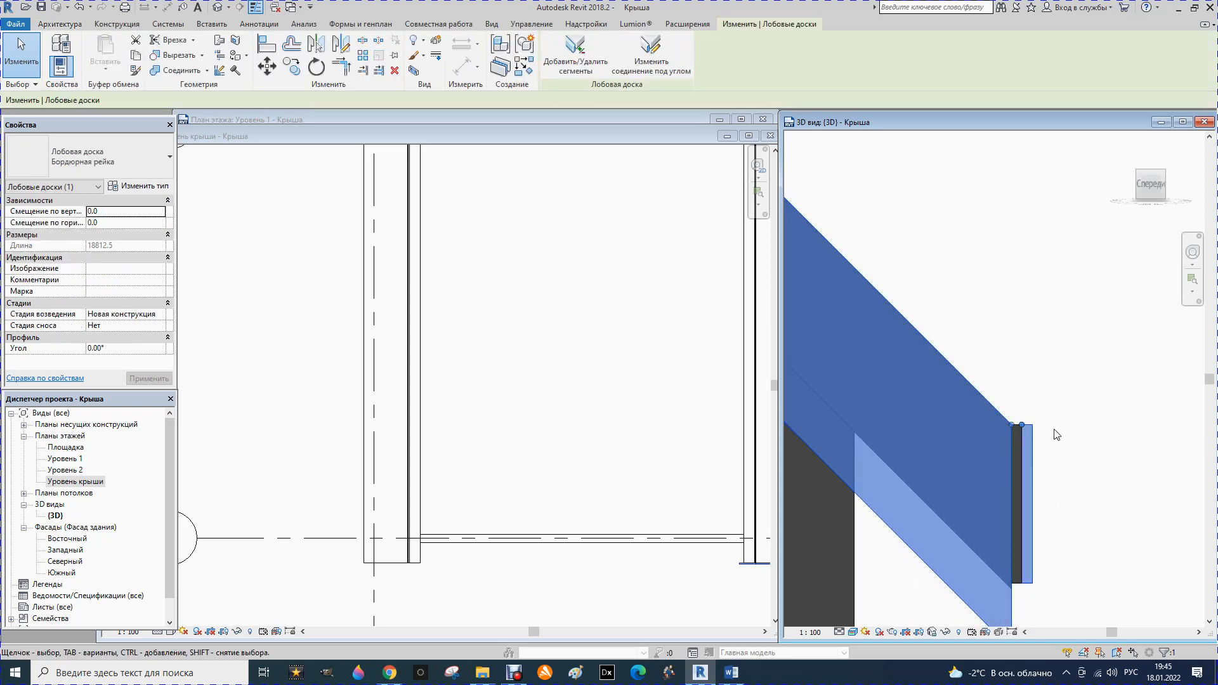
click(128, 213)
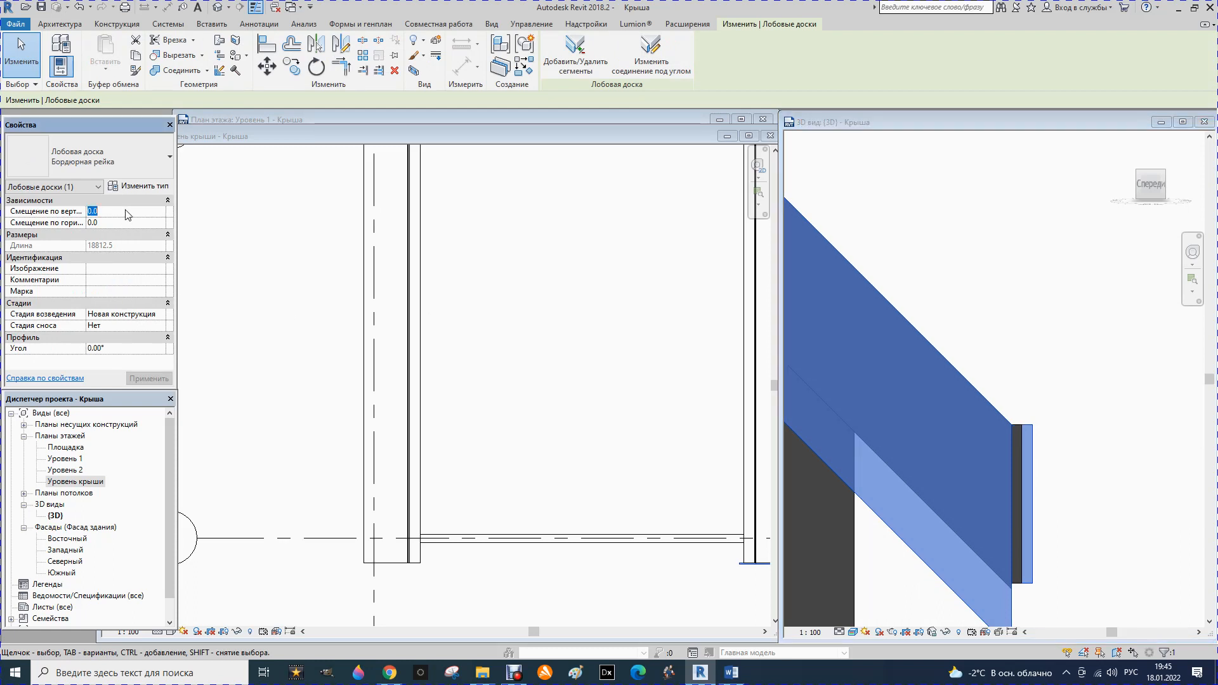
text(-20)
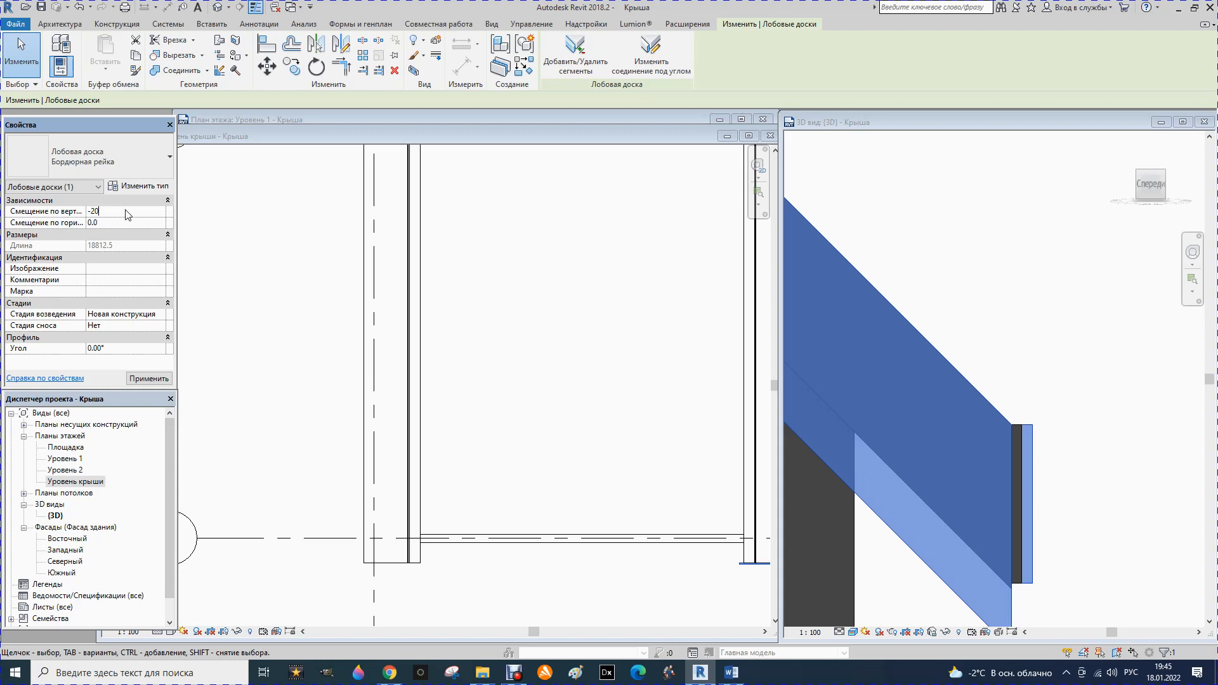
click(149, 378)
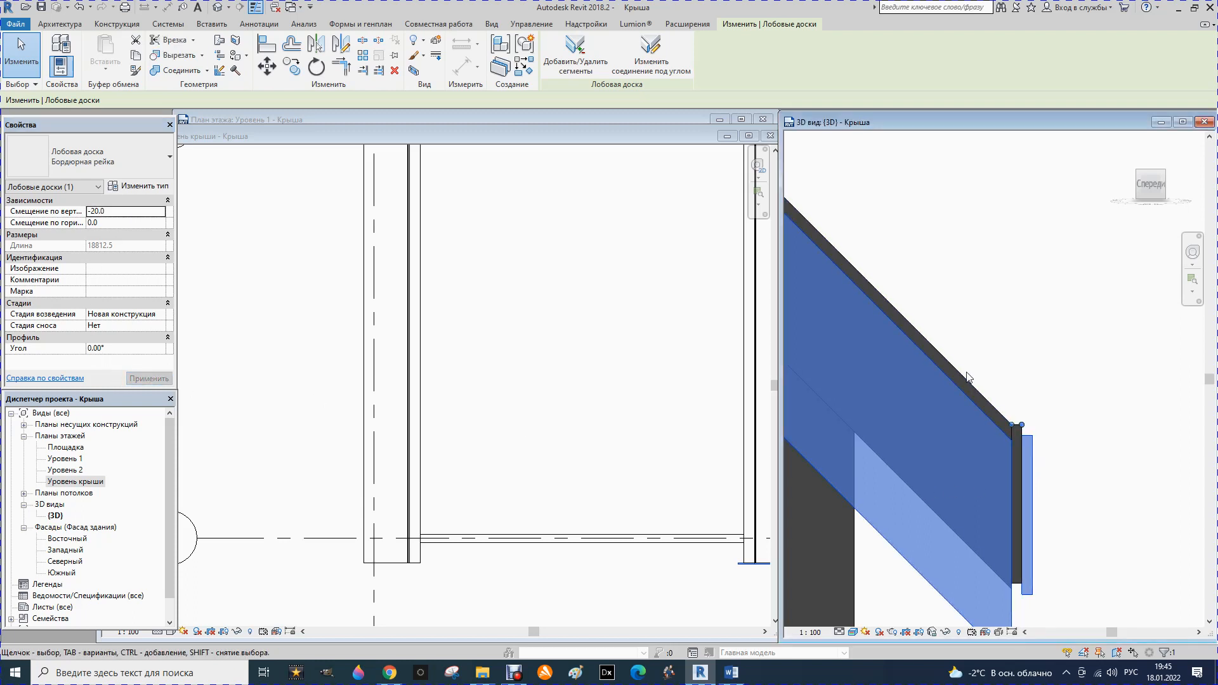
Inspect the offset fascia at the roof corner and along the gable slope, viewed from an angle above.
scroll(966, 377, down, 2)
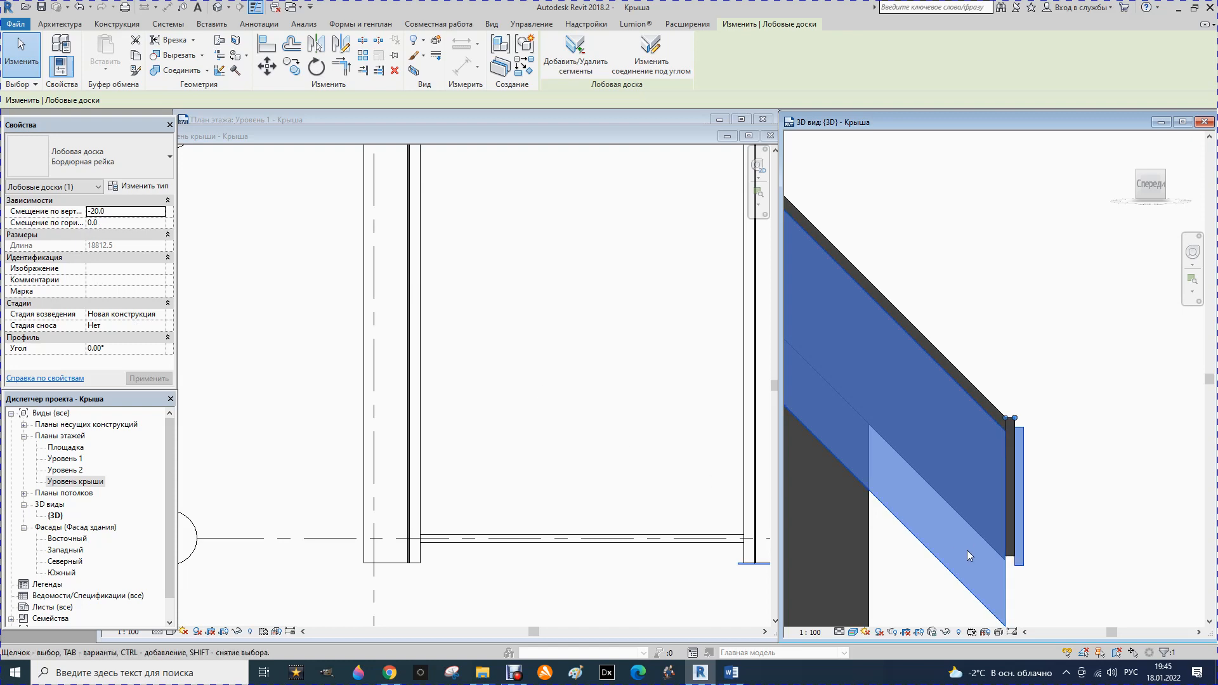
click(936, 598)
click(981, 604)
drag(1149, 192, 1127, 202)
scroll(1067, 237, down, 6)
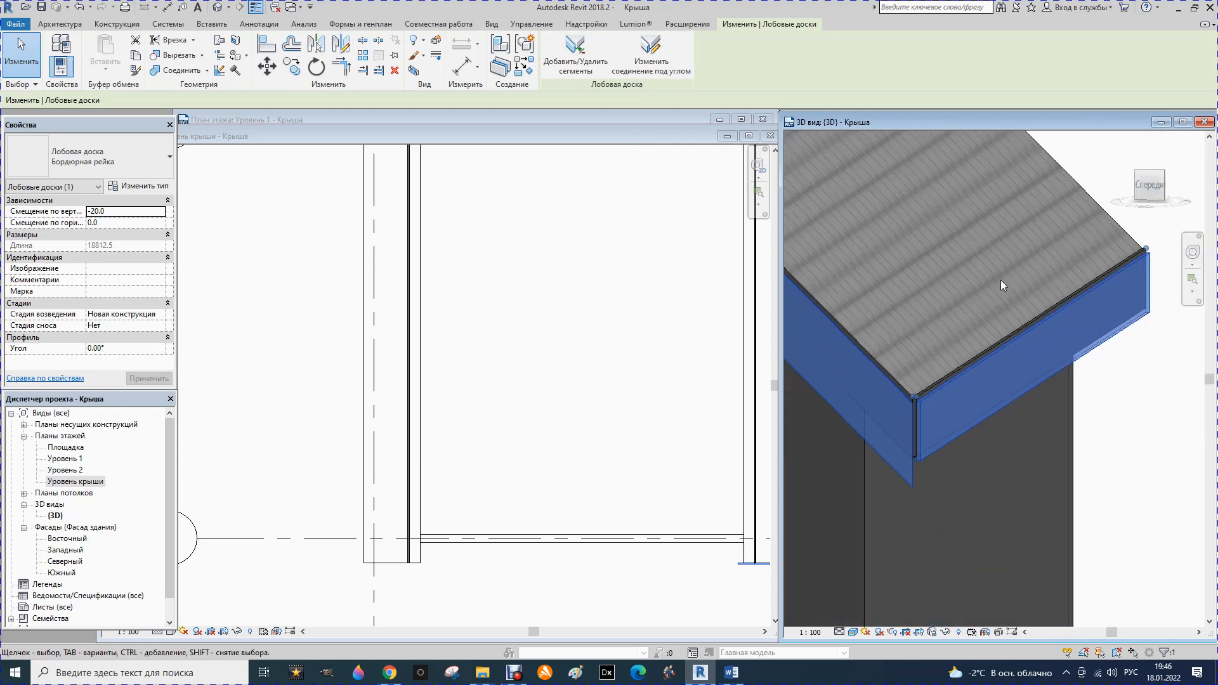
scroll(1016, 285, down, 6)
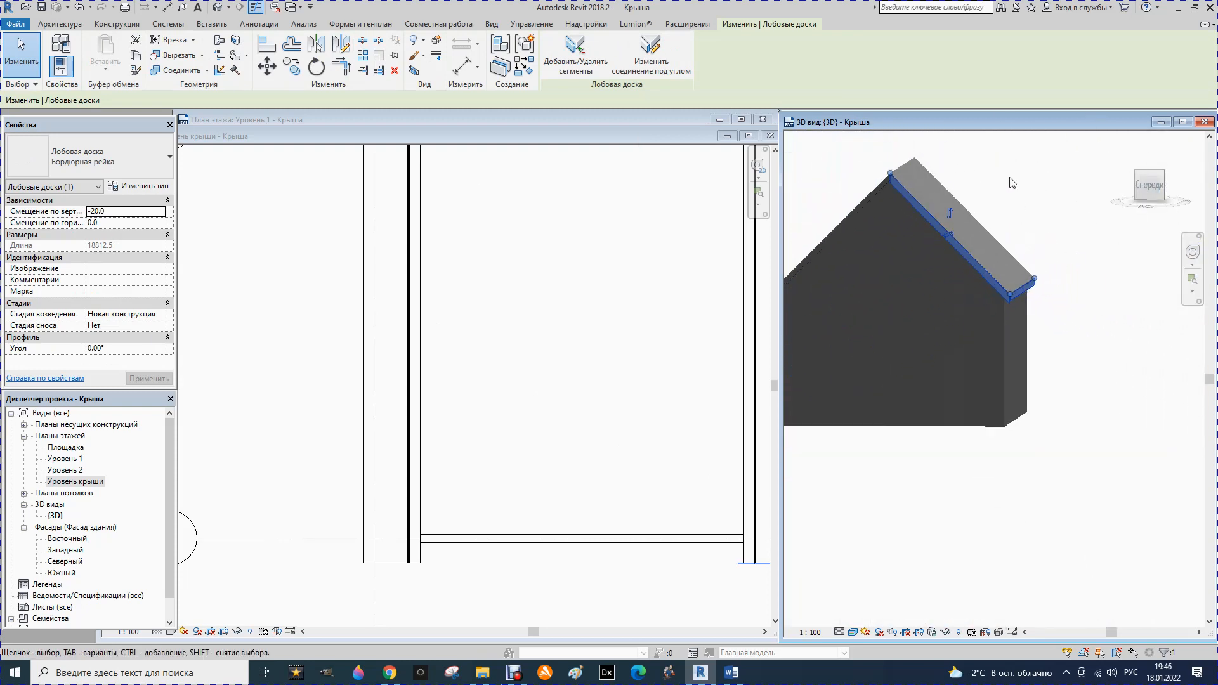
scroll(888, 185, up, 2)
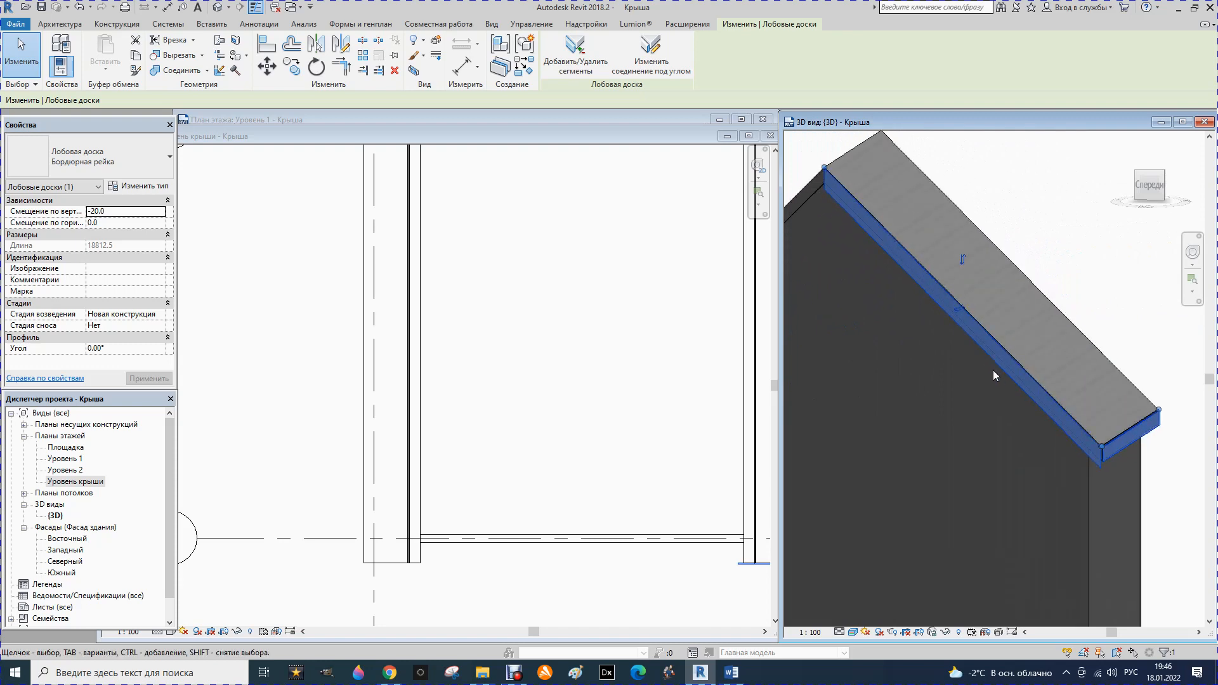
scroll(1070, 426, up, 4)
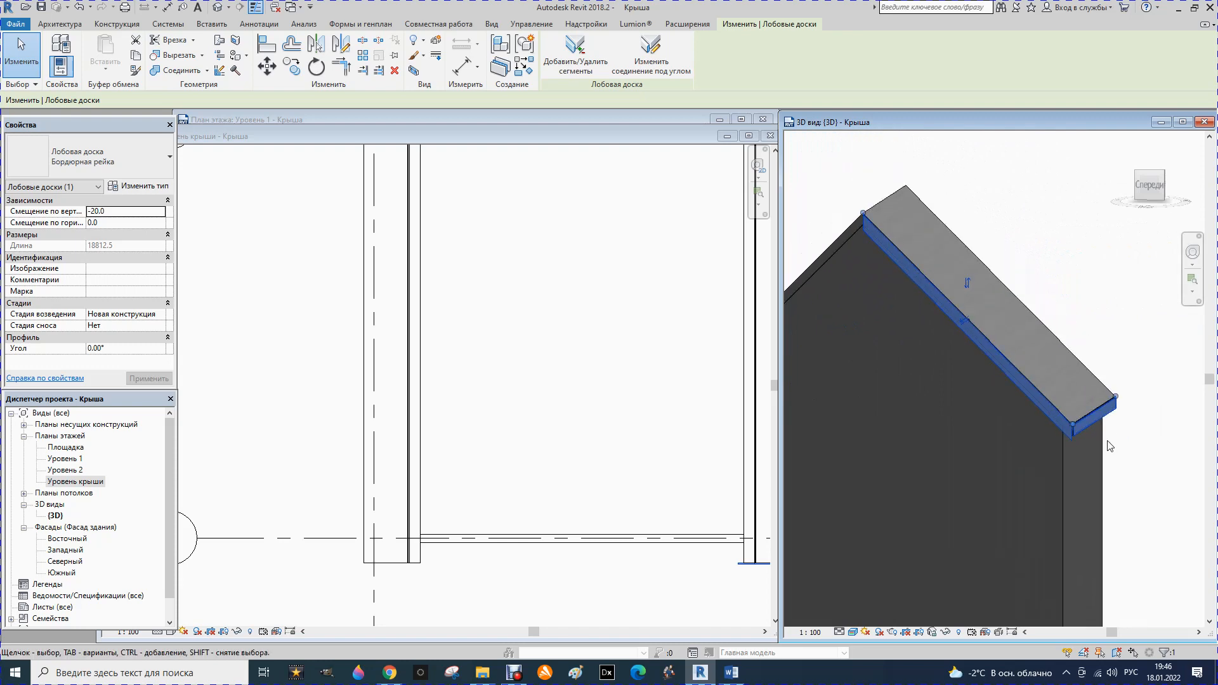
scroll(1072, 422, up, 3)
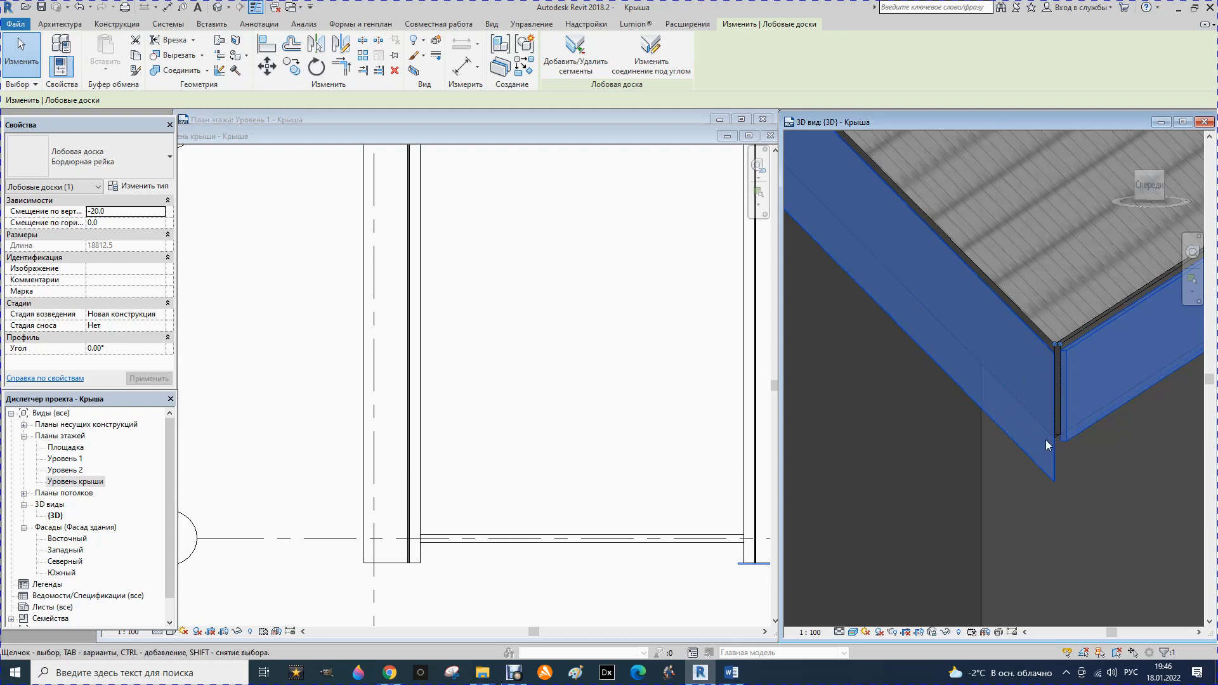
Try to place a roof gutter along the sloping gable fascia edge.
click(618, 254)
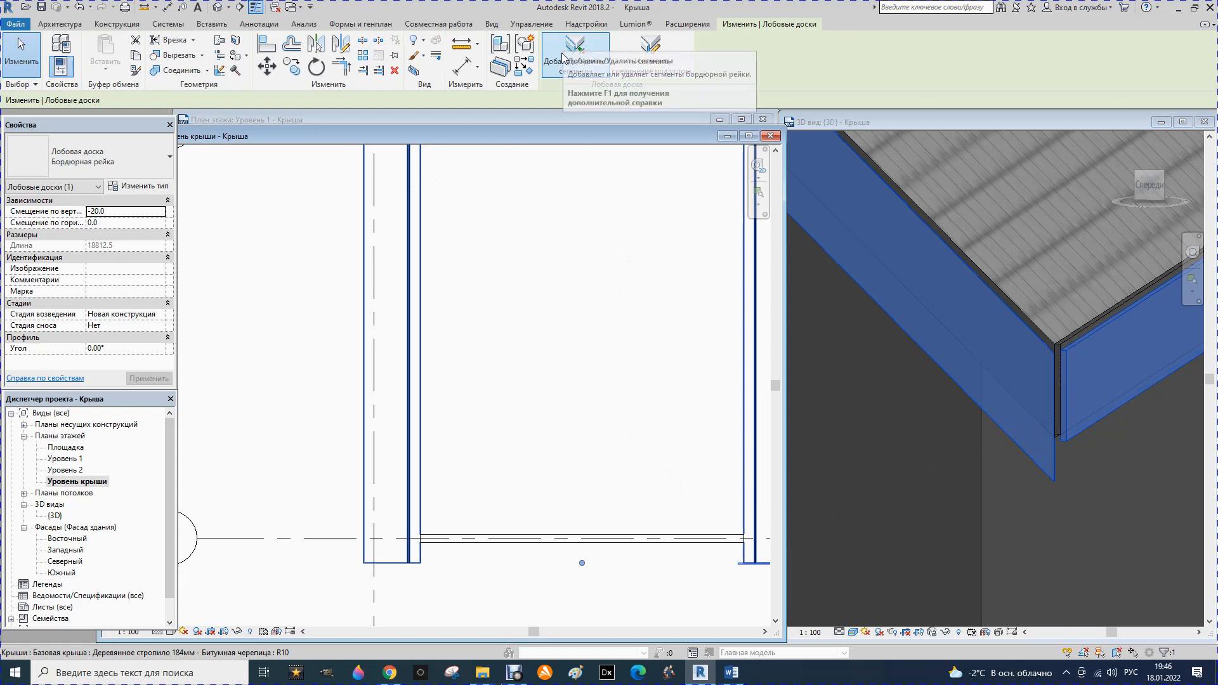
click(56, 26)
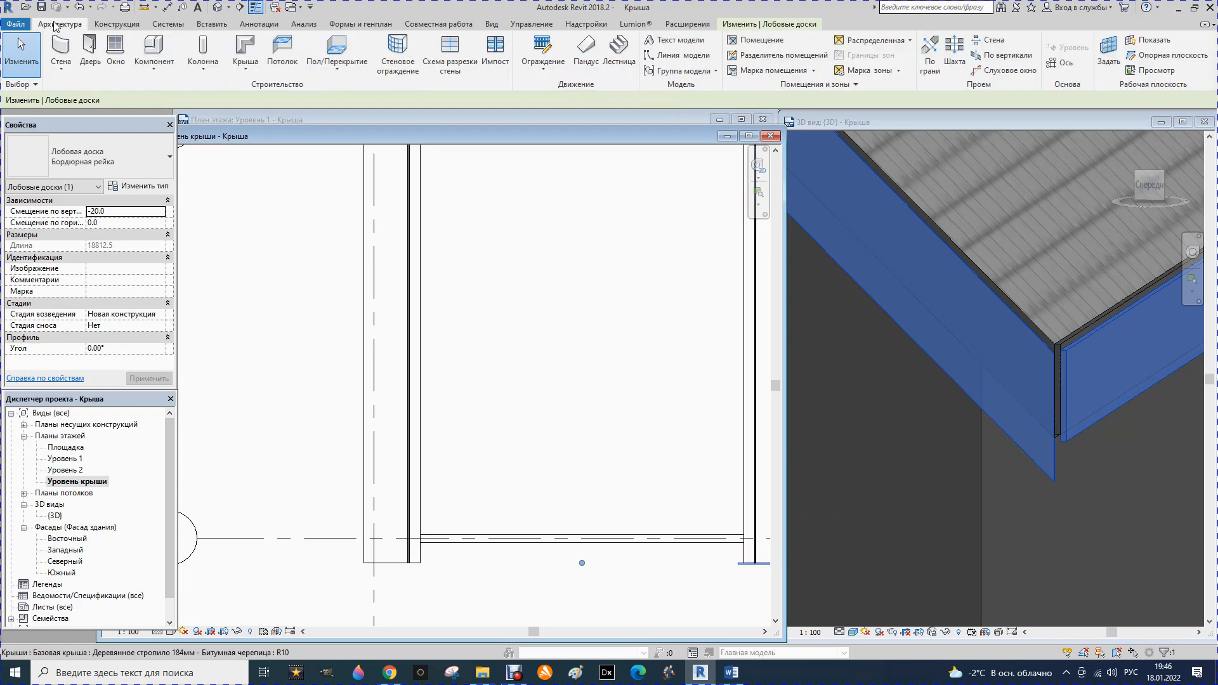
click(245, 67)
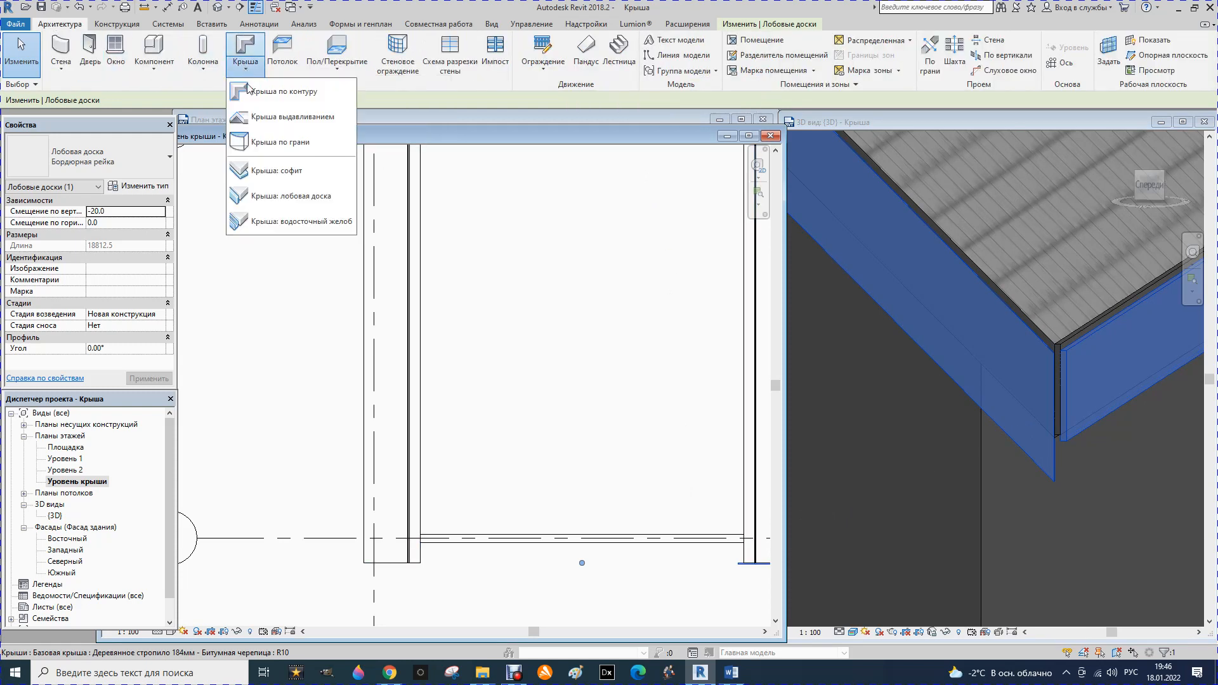
click(269, 223)
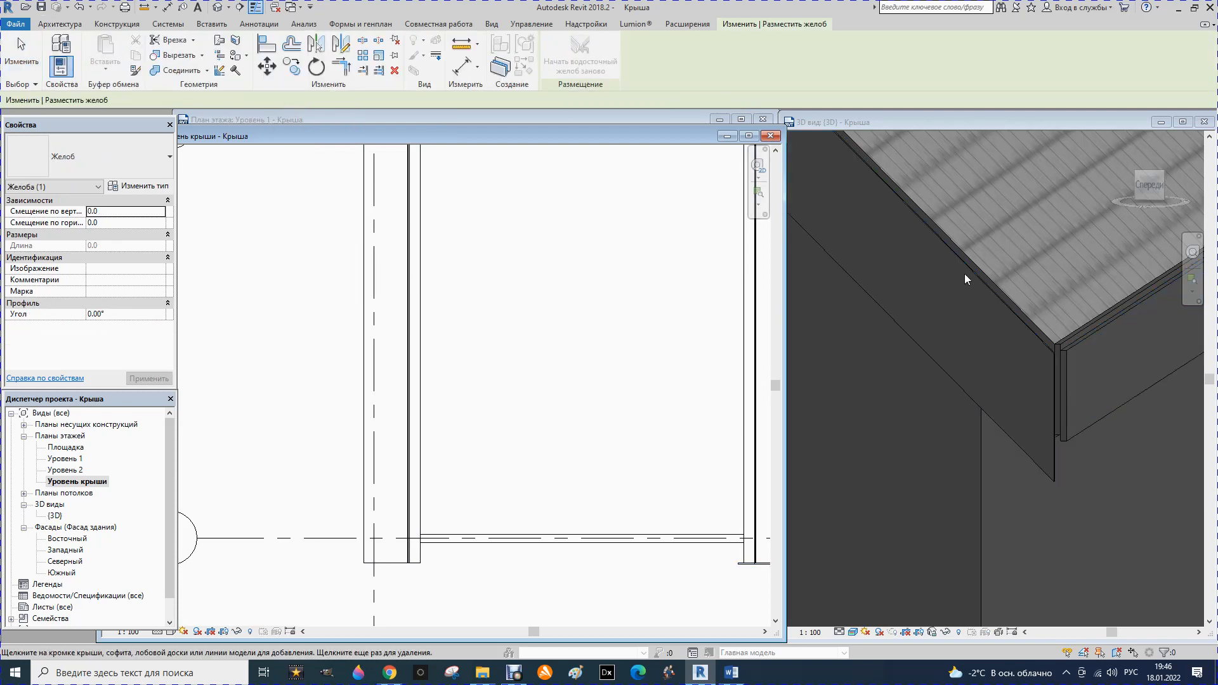
click(984, 285)
click(982, 288)
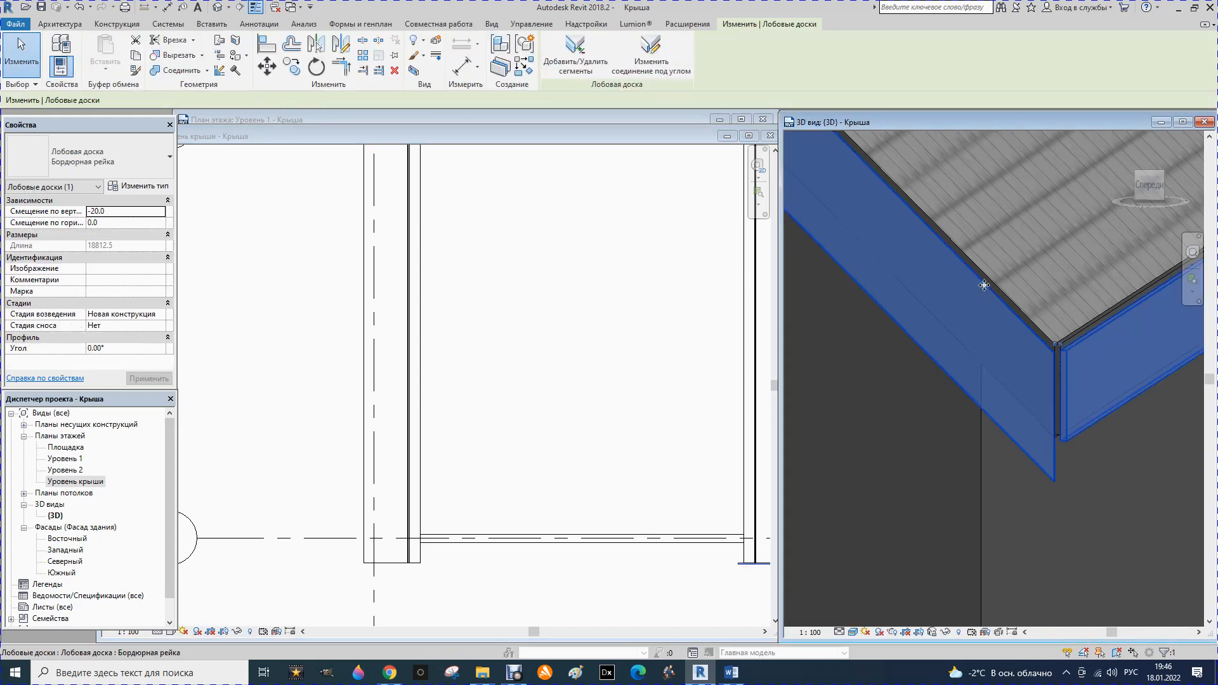
scroll(930, 318, down, 2)
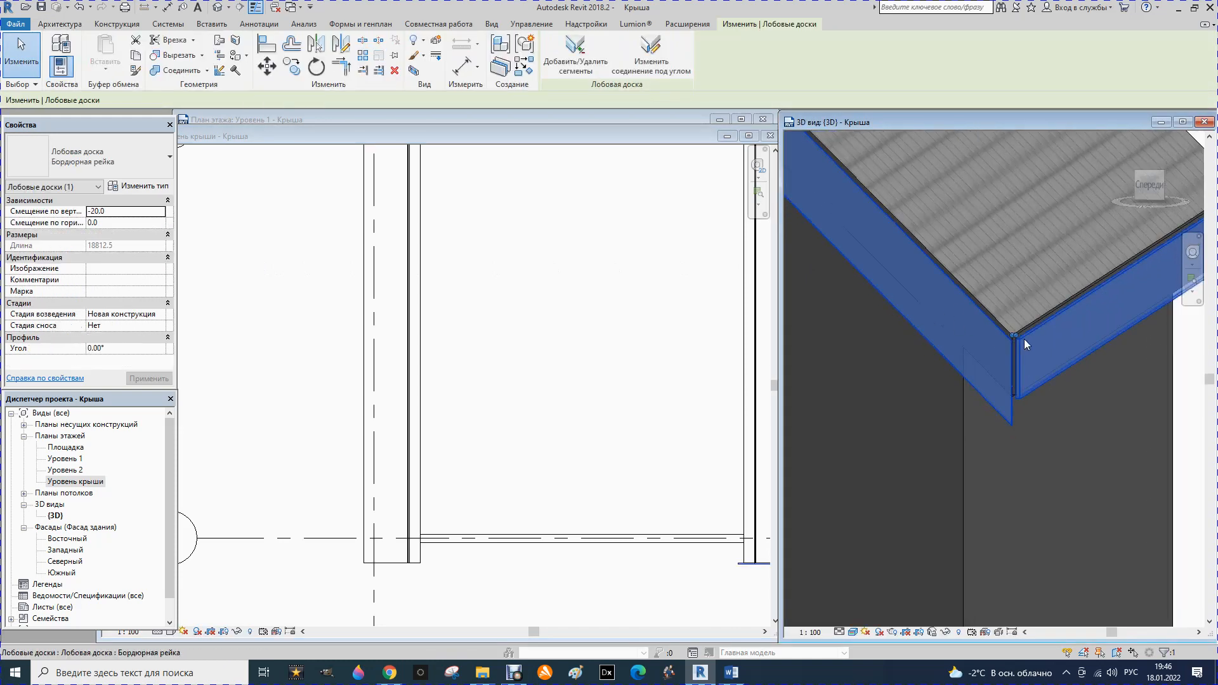
scroll(926, 314, down, 2)
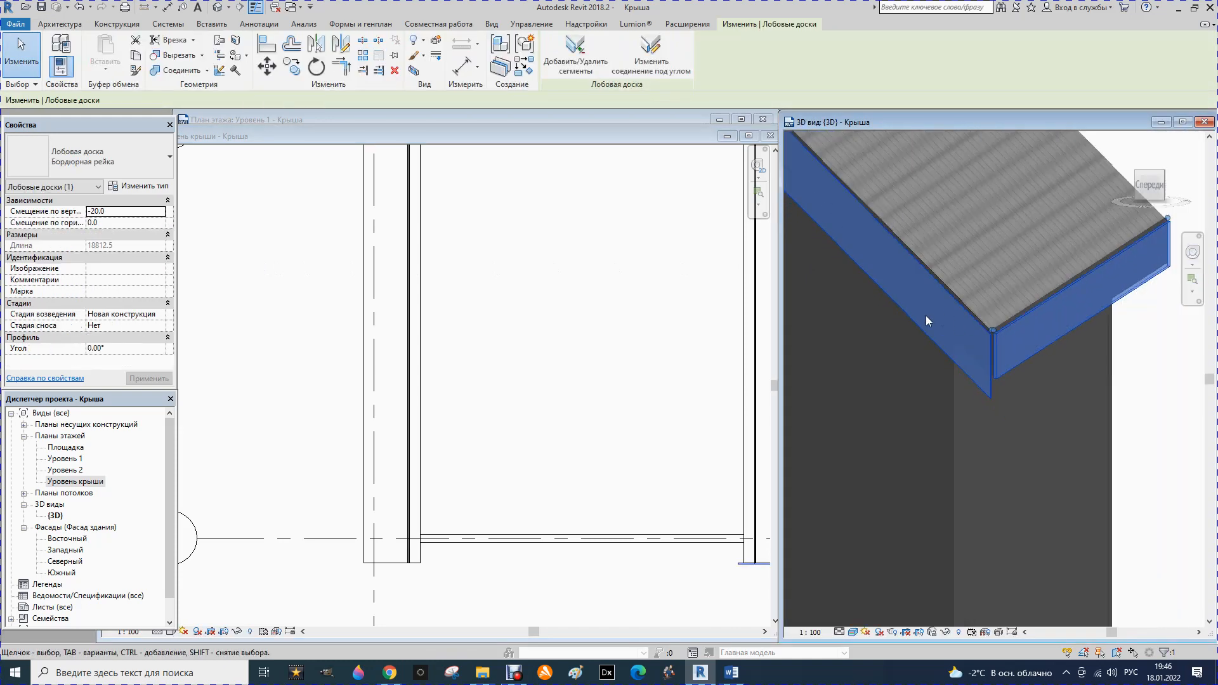
click(258, 309)
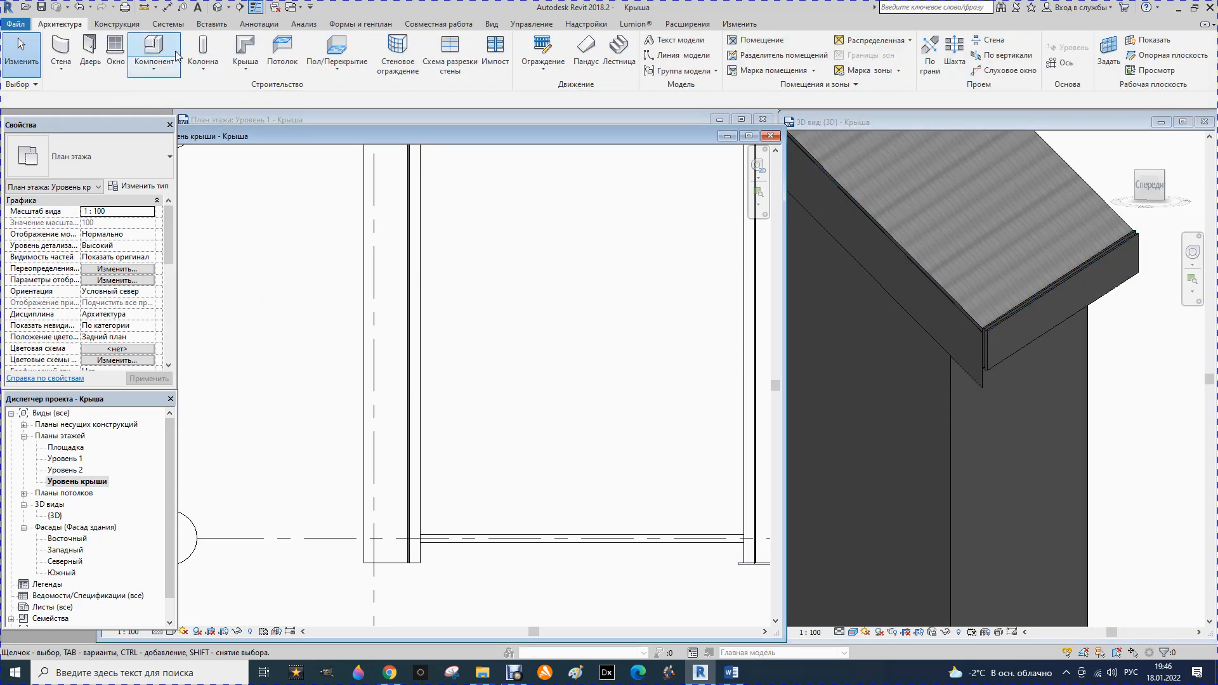
Place a Желоб roof gutter along the eave fascia's upper edge in the 3D view and end placement.
click(246, 60)
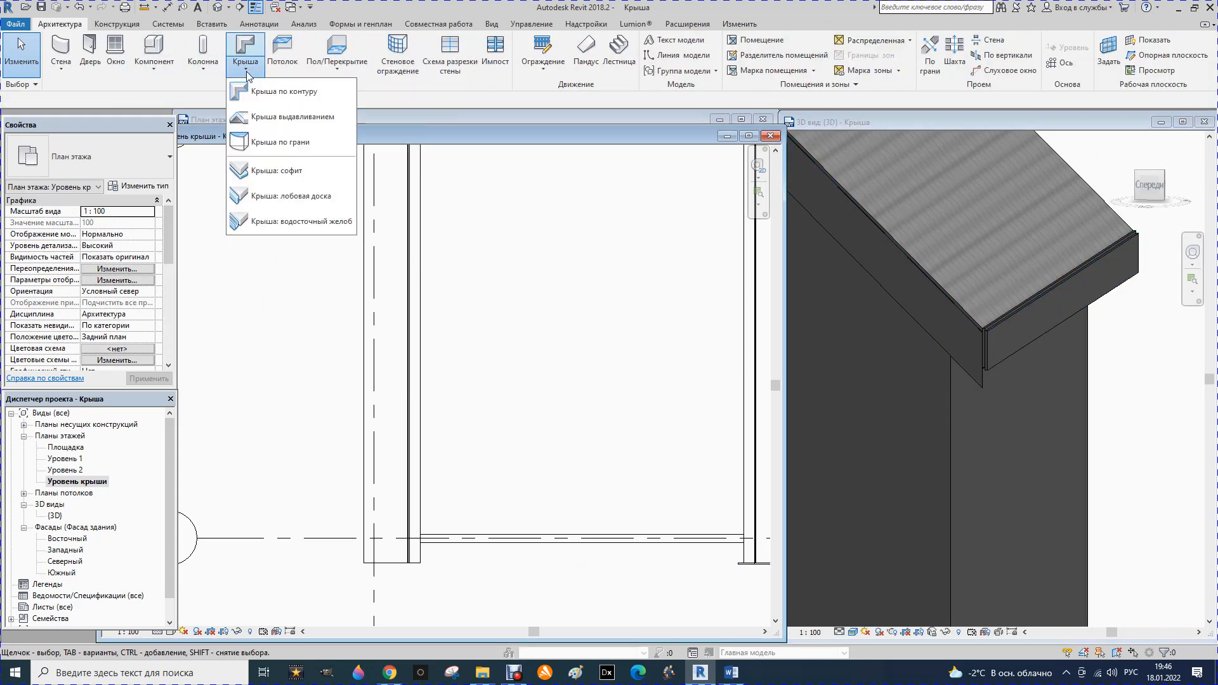
click(269, 222)
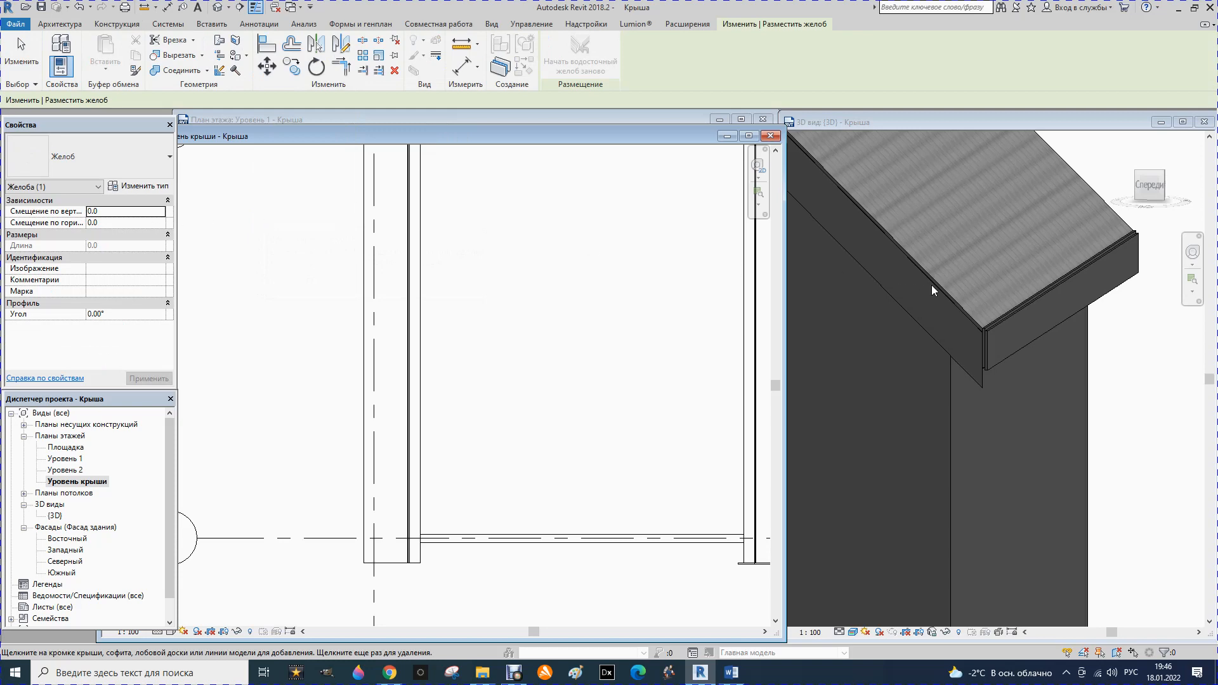
click(1006, 320)
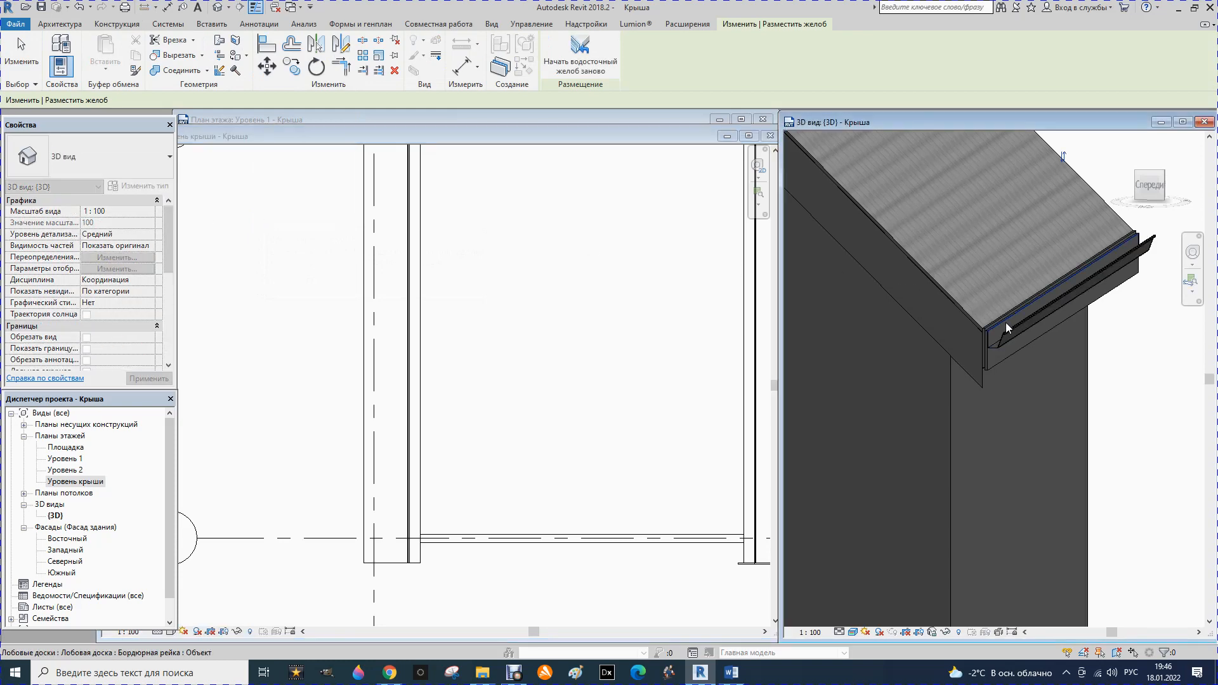
scroll(999, 320, up, 5)
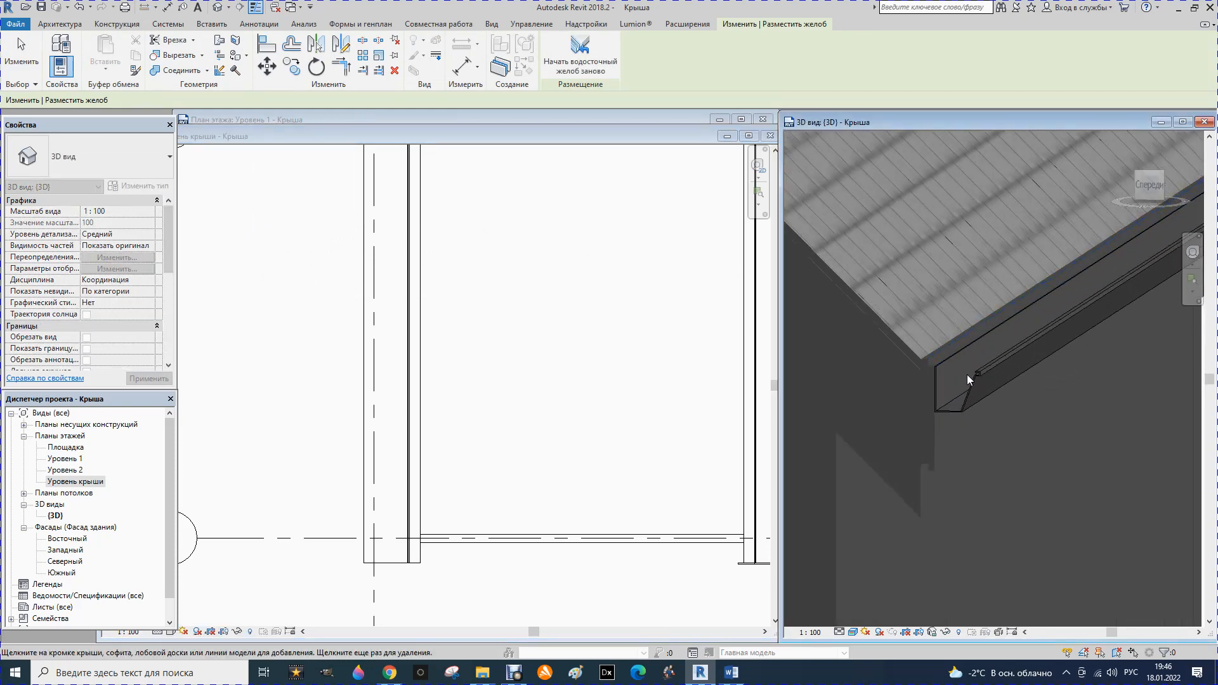
scroll(964, 396, up, 4)
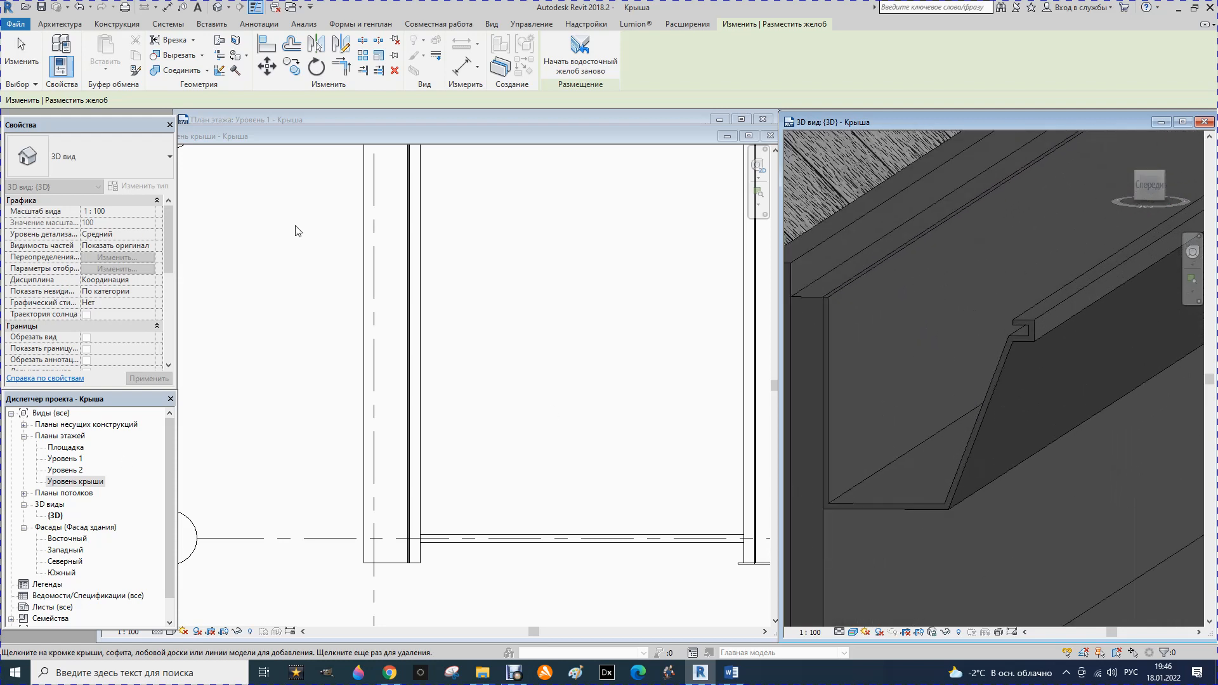
key(Escape)
Change the eave gutter type's profile to М_Желоб - Скошенный : 150 x150 мм, accept it and deselect the gutter.
click(1019, 336)
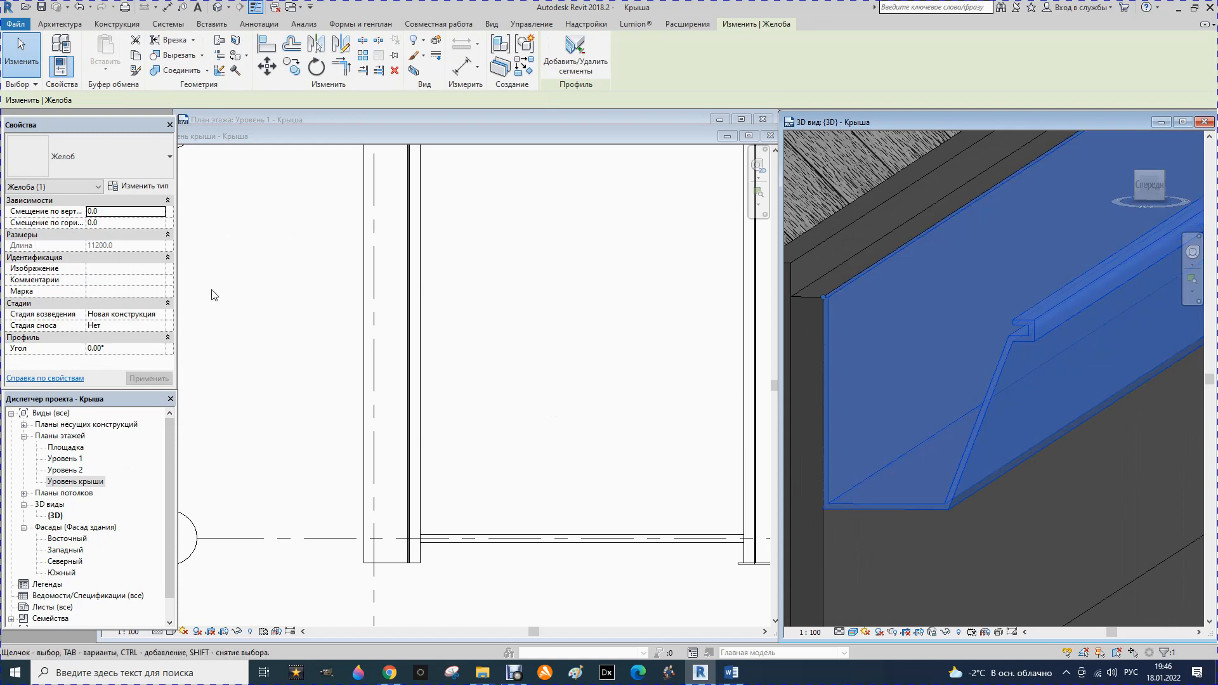
click(159, 164)
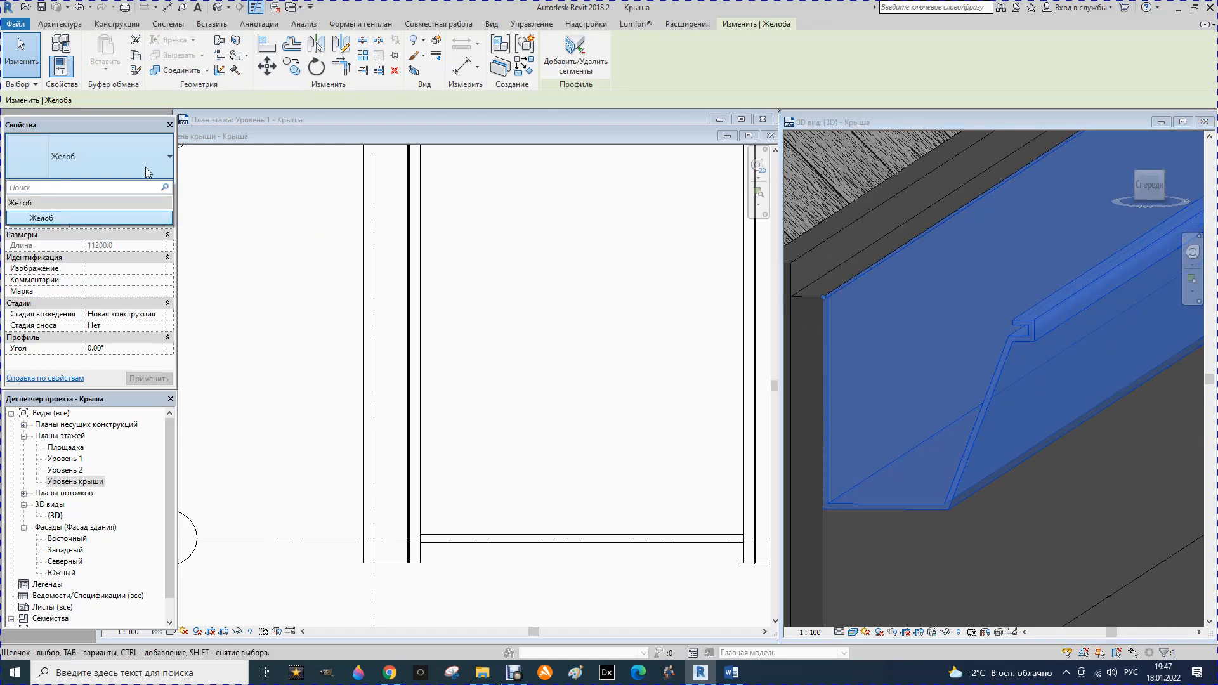
click(153, 165)
click(143, 190)
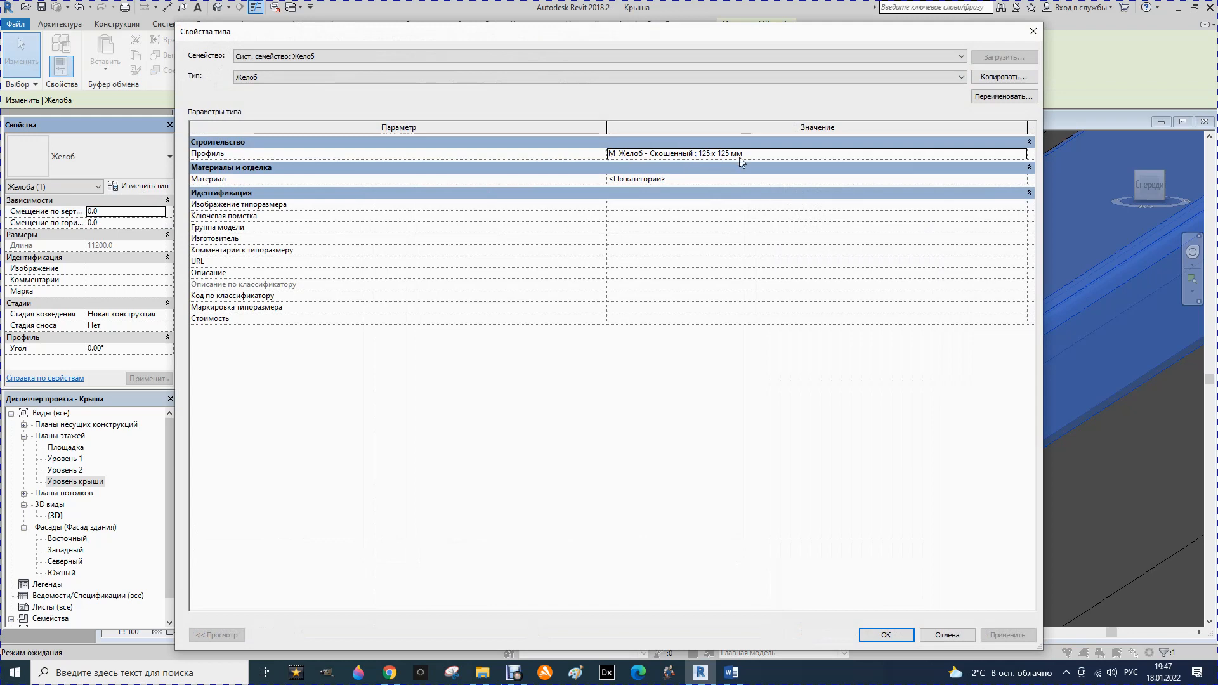
click(1021, 153)
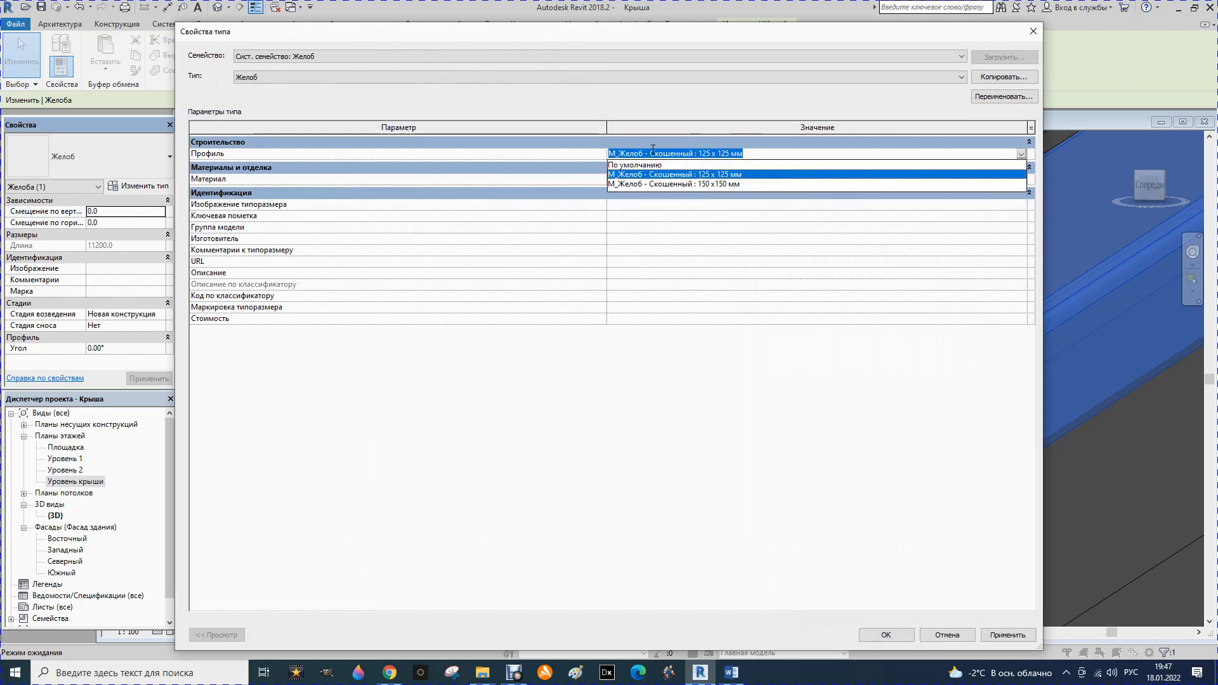
click(659, 184)
click(1007, 635)
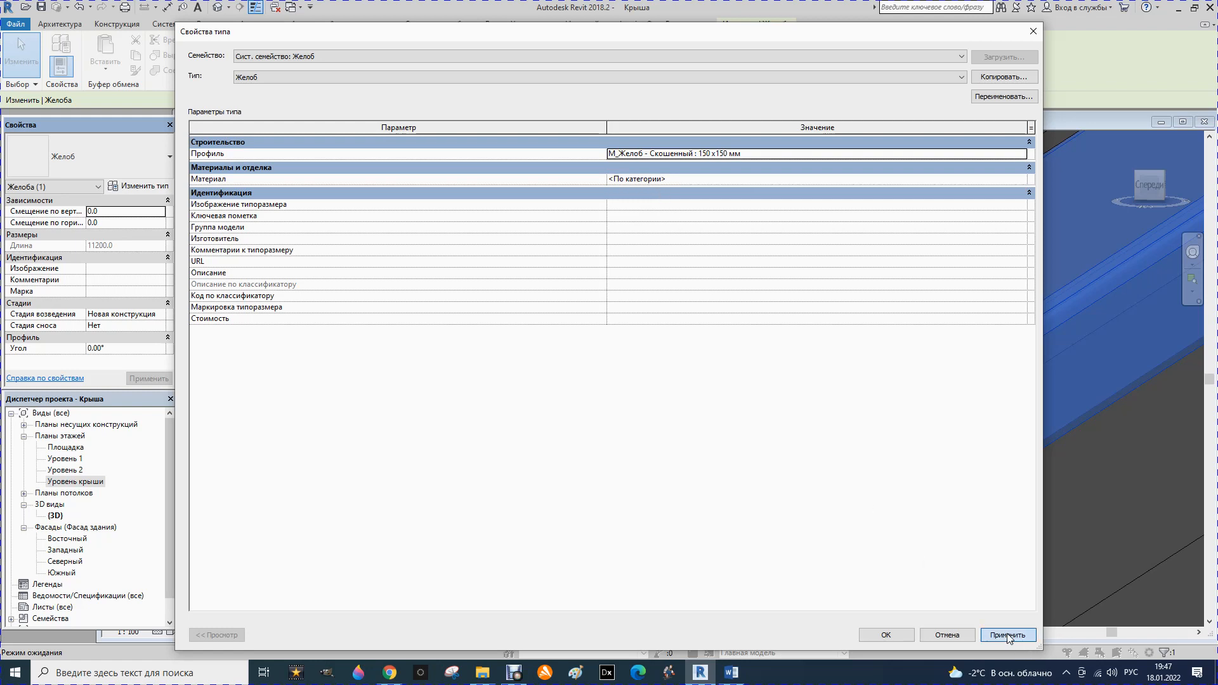
click(884, 633)
scroll(893, 425, down, 4)
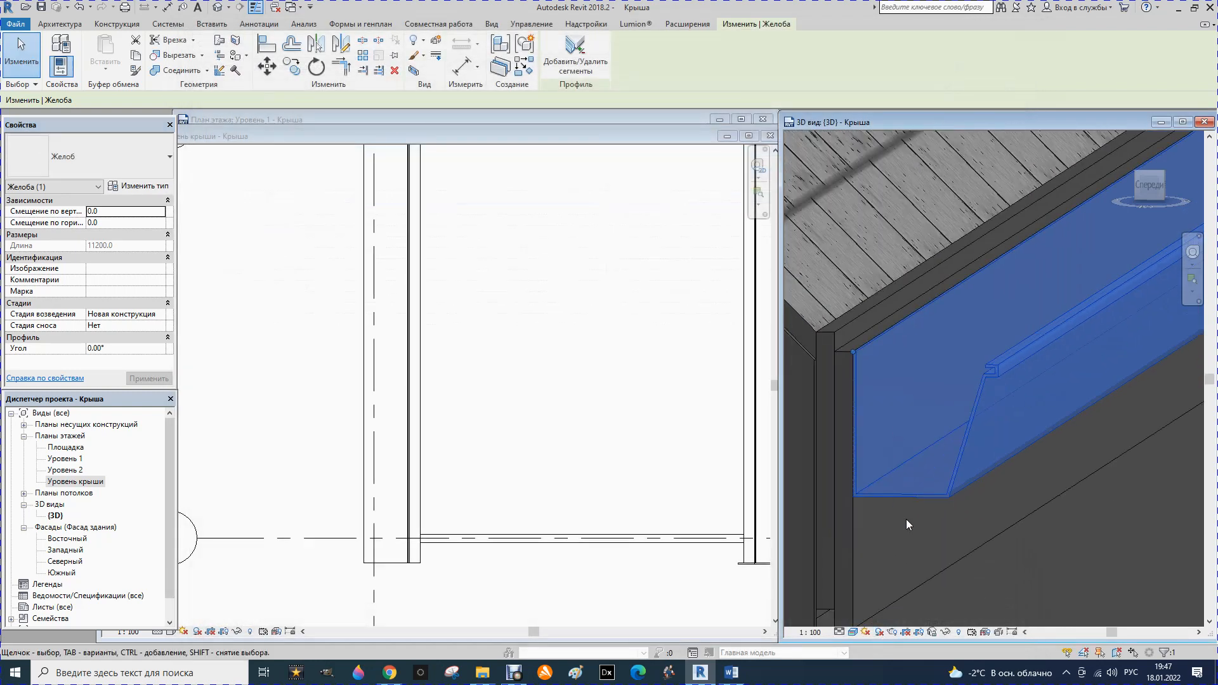
key(Escape)
Examine the gutter's end profile and its fit against the eave fascia, and return to the whole house in the home view.
scroll(897, 477, up, 2)
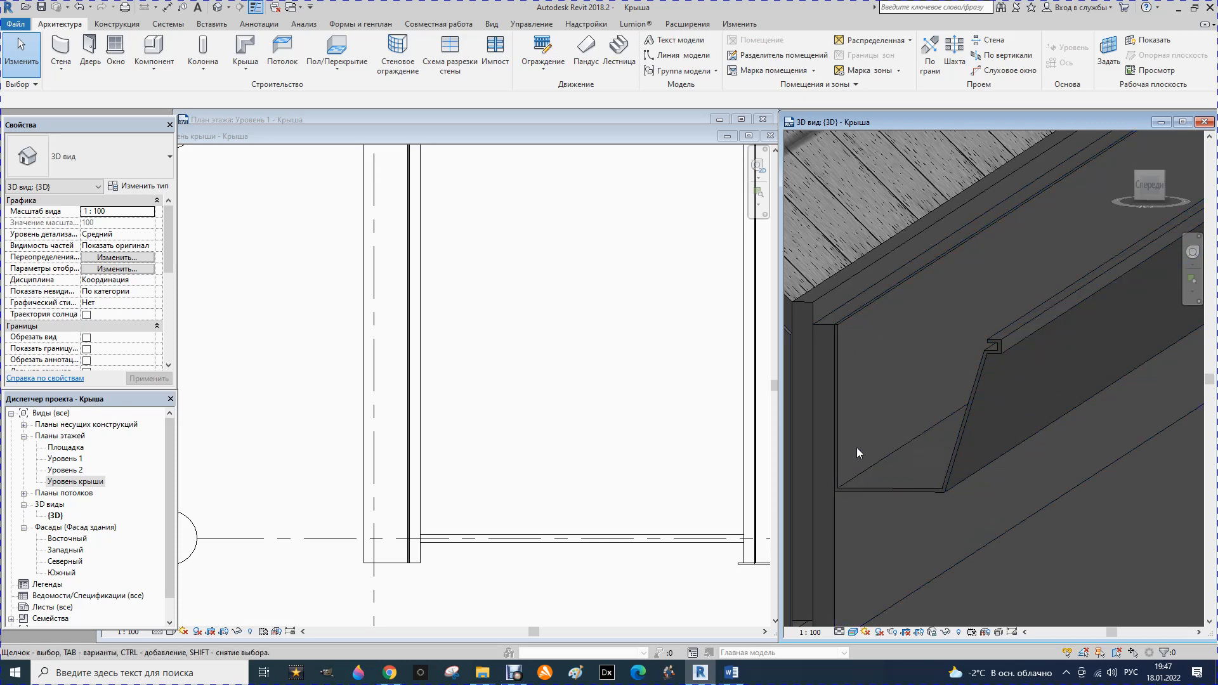
scroll(856, 447, down, 1)
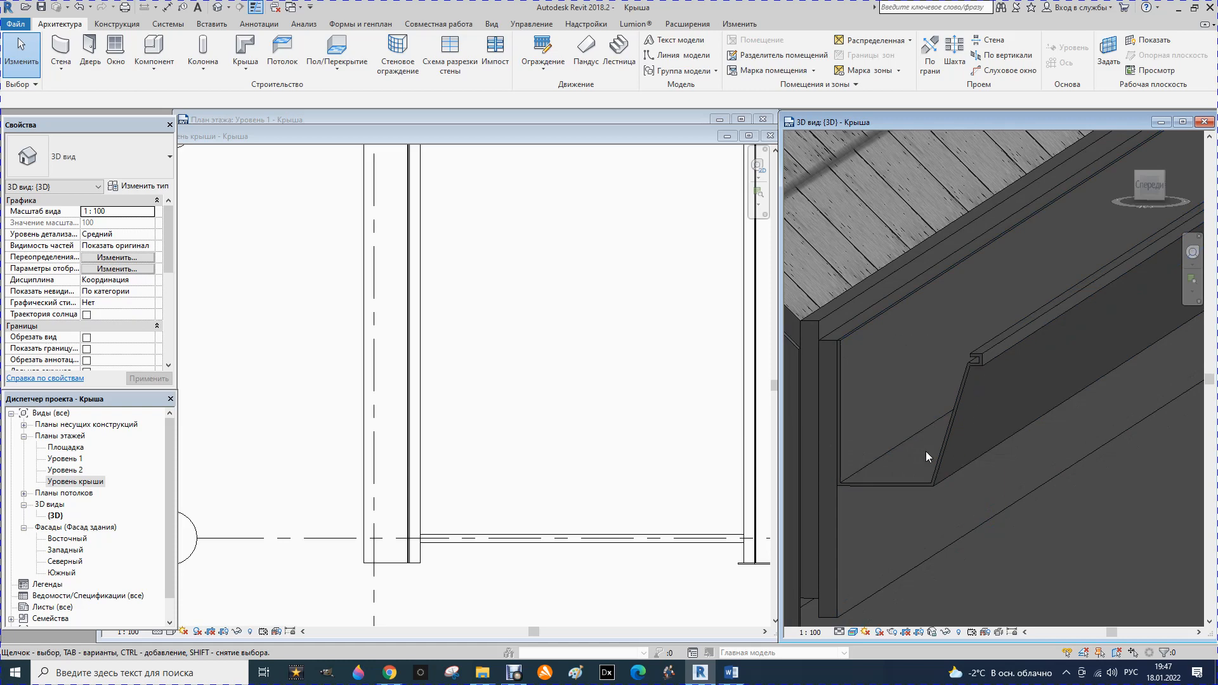
scroll(879, 416, down, 3)
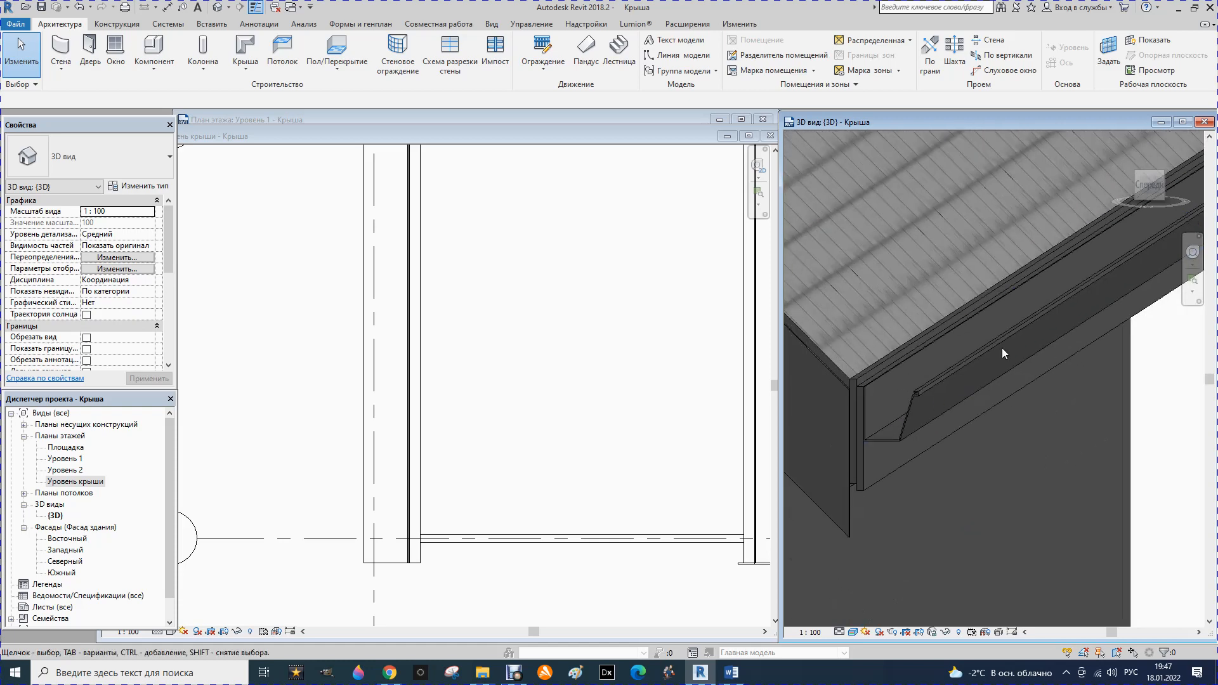
scroll(919, 390, down, 3)
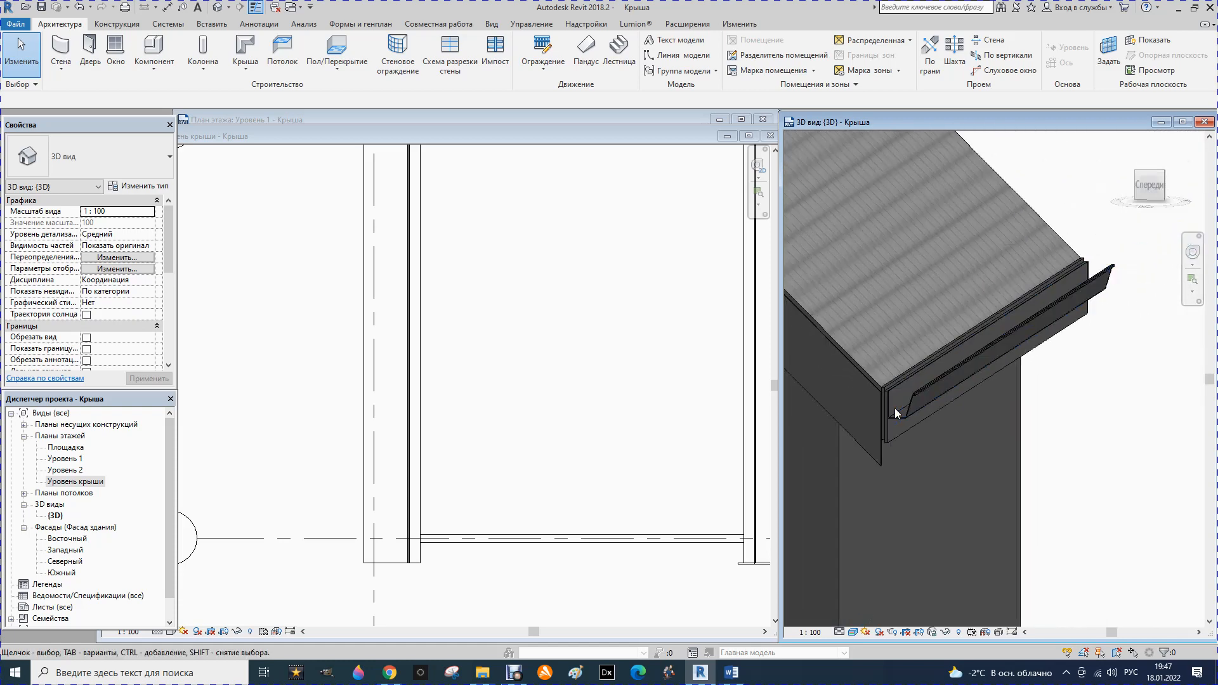
scroll(885, 439, down, 1)
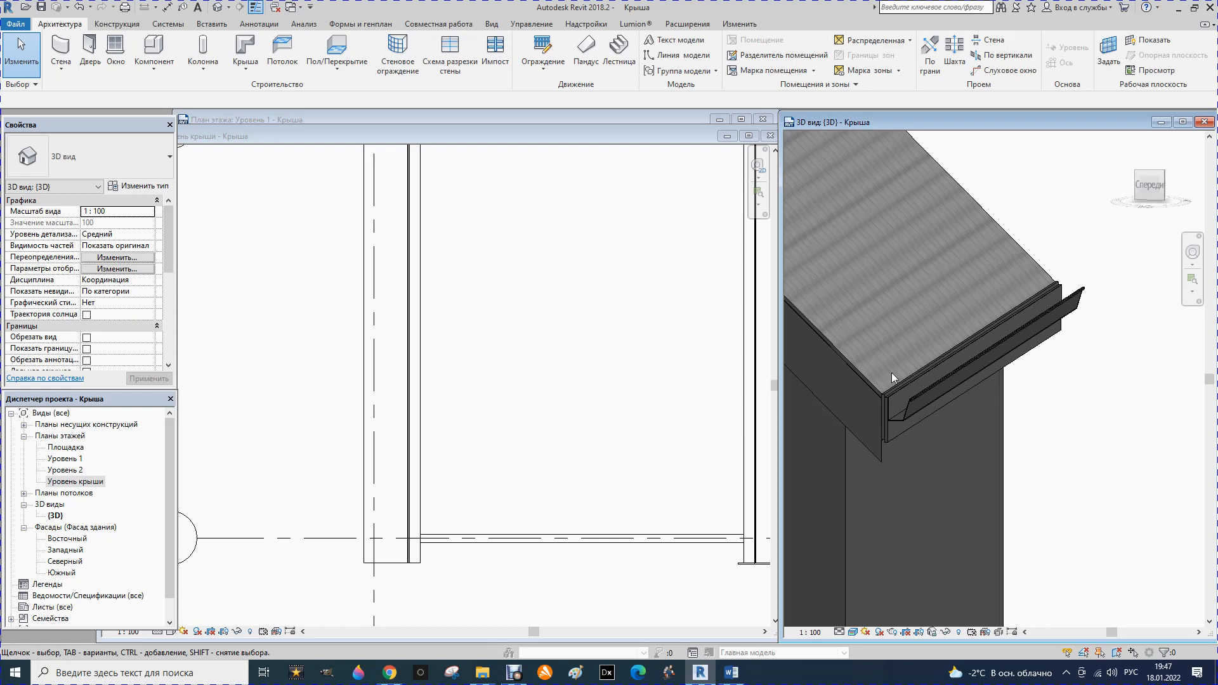
scroll(892, 372, down, 3)
scroll(963, 380, down, 5)
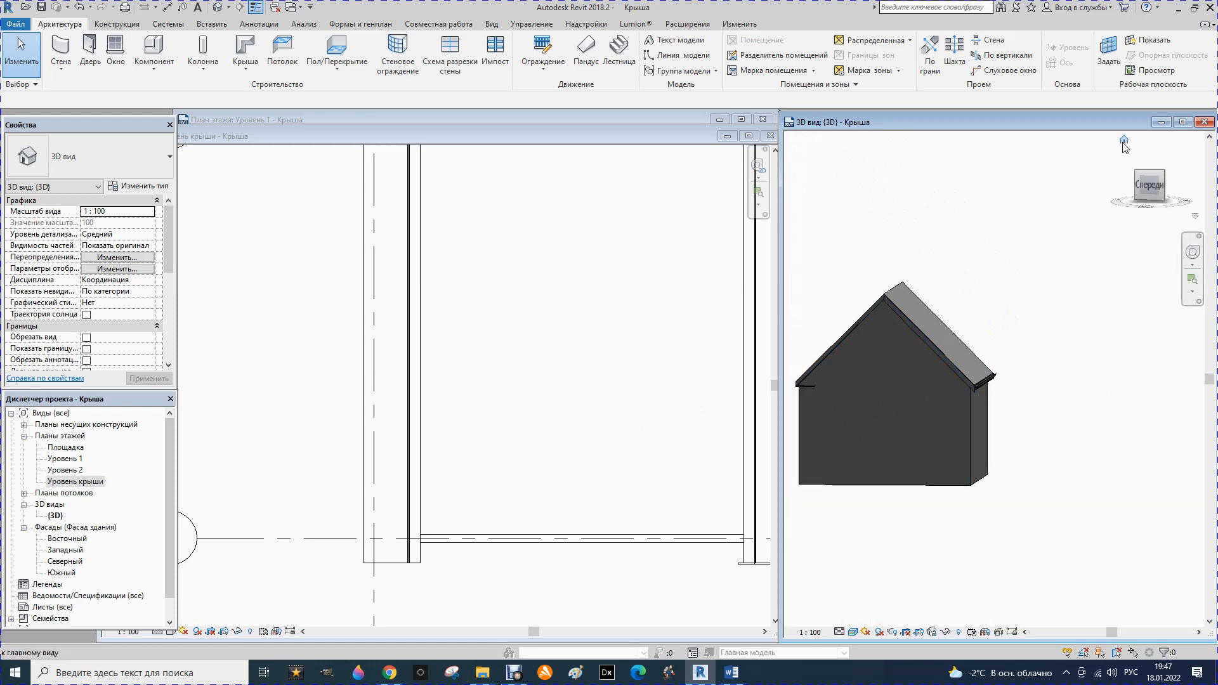
click(1123, 142)
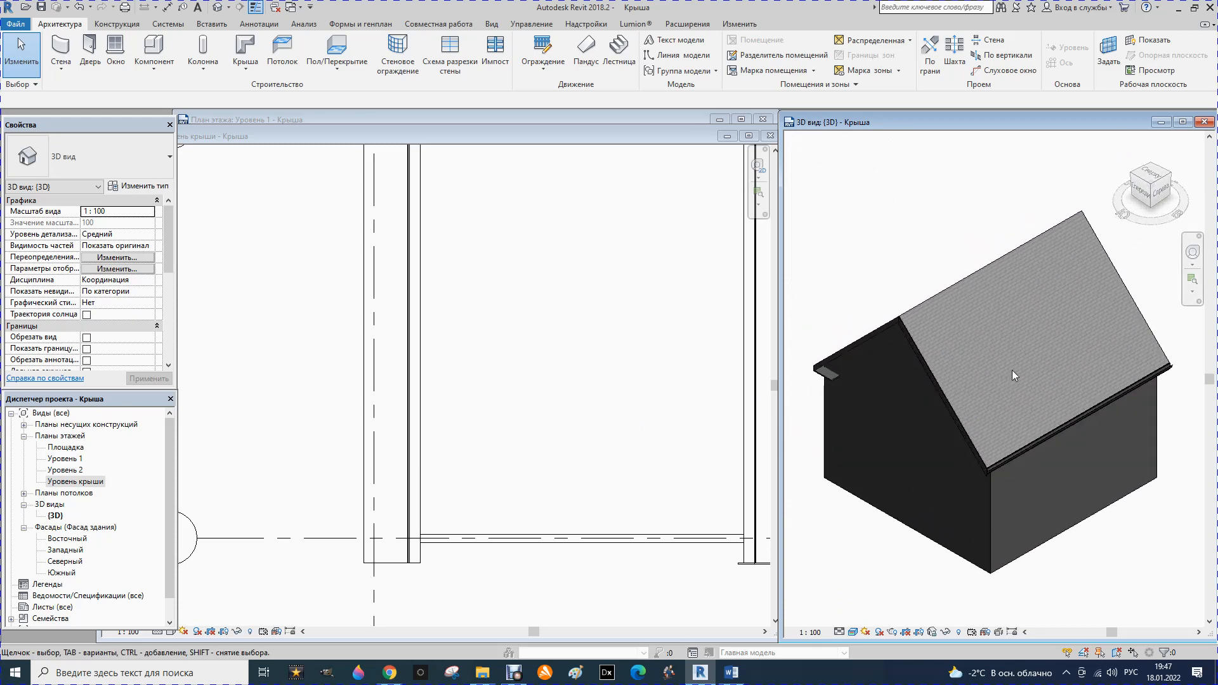